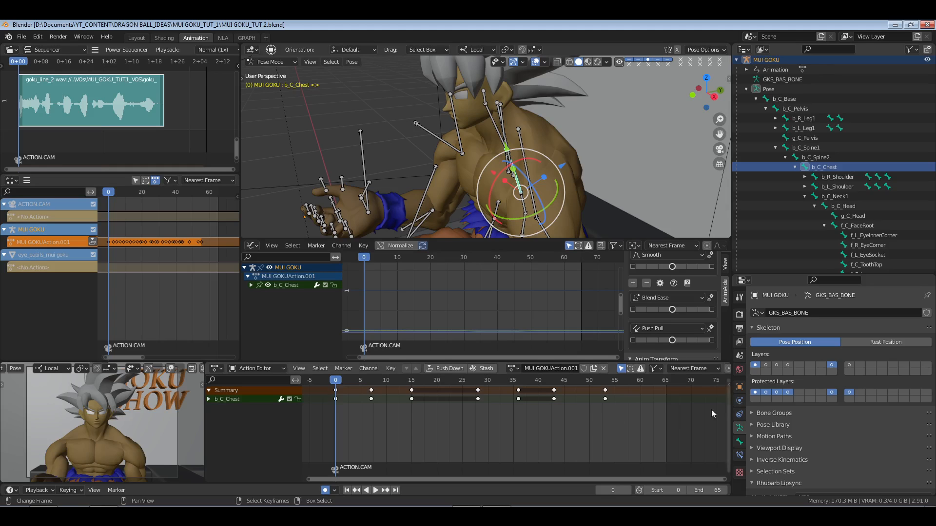
Save the Blender project file.
{"action": "middle_click_drag", "start_coordinate": [458, 179], "coordinate": [554, 165]}
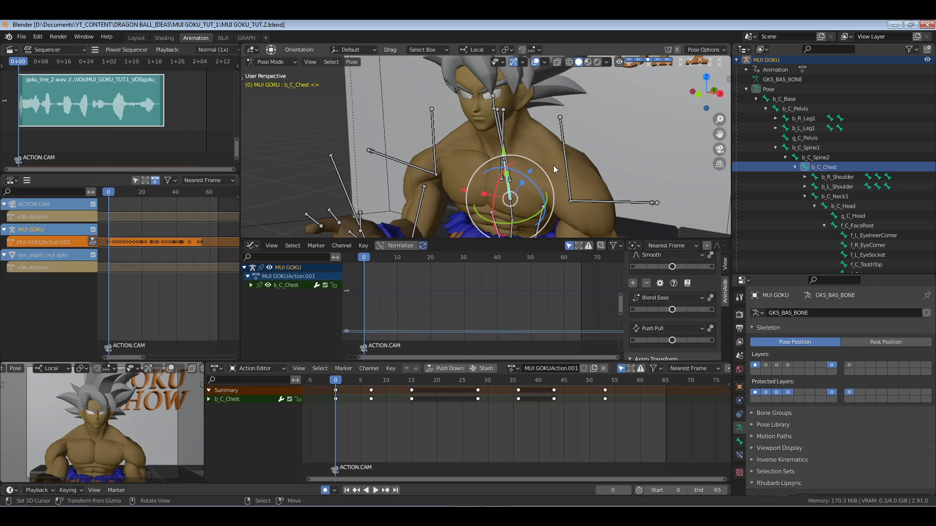
{"action": "right_click", "coordinate": [179, 133]}
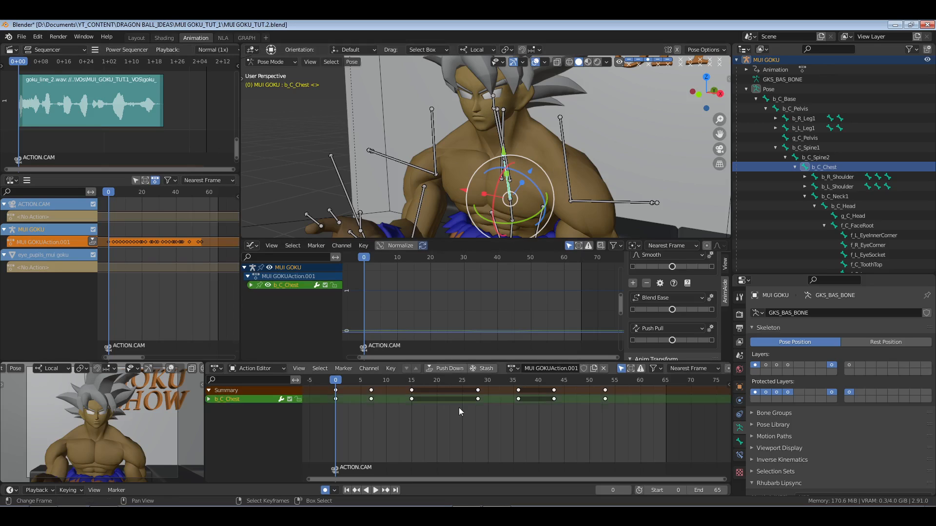
{"action": "scroll", "coordinate": [458, 407], "scroll_direction": "left", "scroll_amount": 3, "text": "ctrl"}
{"action": "key", "text": "ctrl+s"}
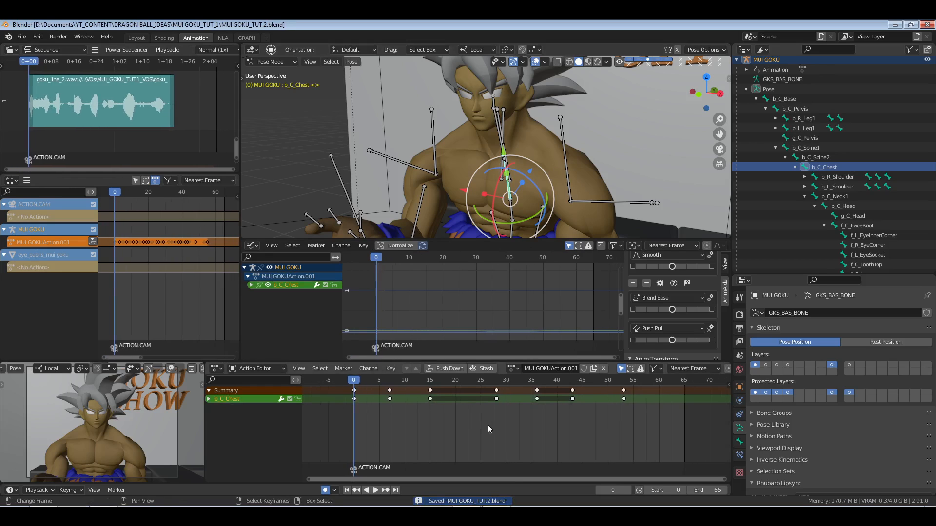
Play back the character animation and scrub back to frame 6.
{"action": "key", "text": "space"}
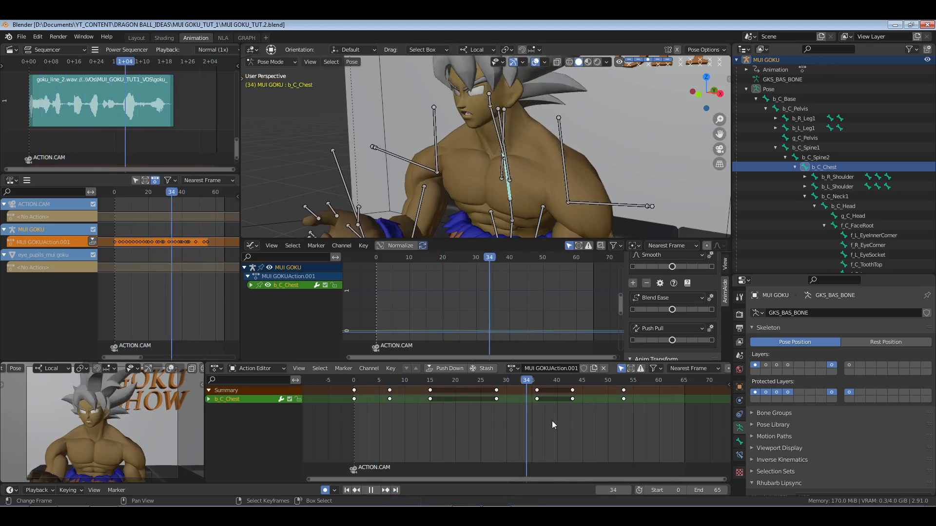
{"action": "key", "text": "space"}
{"action": "left_click_drag", "start_coordinate": [625, 422], "coordinate": [384, 426]}
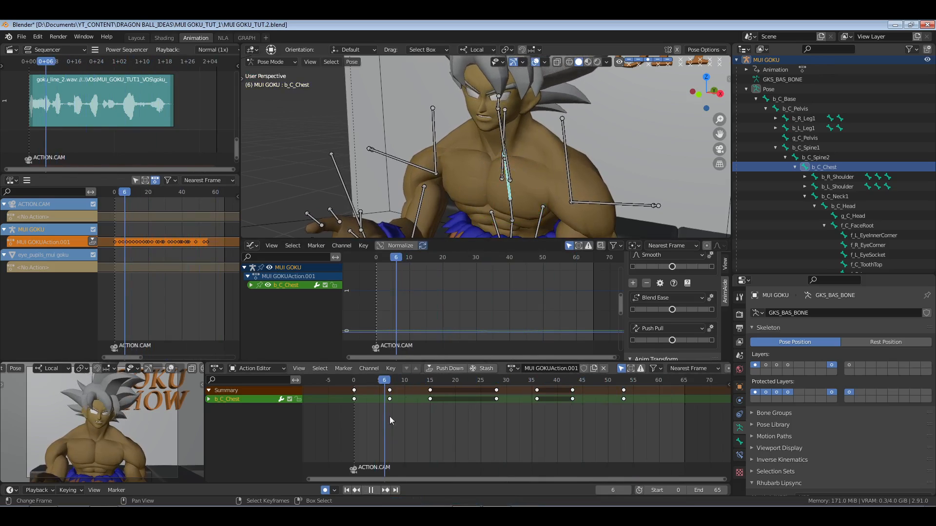
Open the GRAPH workspace and switch the MUI GOKU rig to Pose Mode.
{"action": "left_click", "coordinate": [244, 34]}
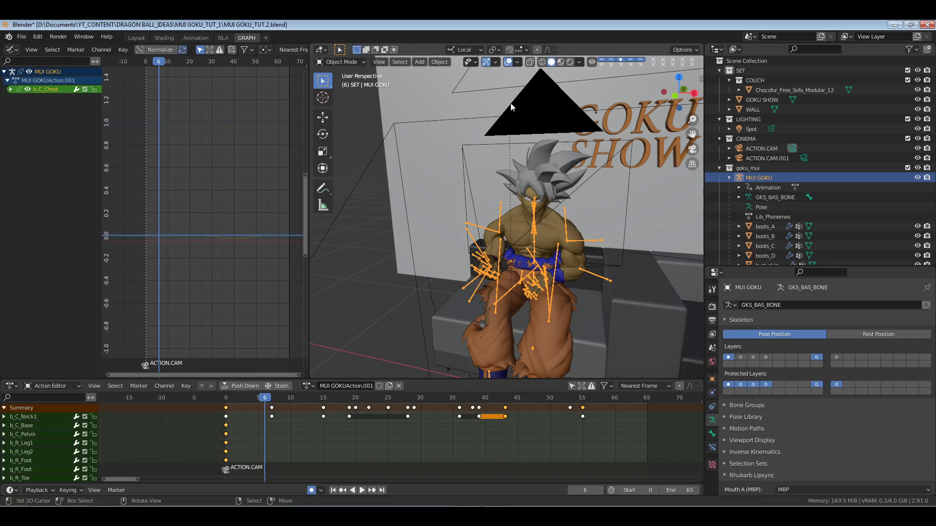
{"action": "scroll", "coordinate": [516, 265], "scroll_direction": "up", "scroll_amount": 5}
{"action": "key", "text": "ctrl+Tab"}
{"action": "scroll", "coordinate": [557, 274], "scroll_direction": "up", "scroll_amount": 1}
Expand the rig's Pose hierarchy in the Outliner and collapse its leg and shoulder bone branches.
{"action": "left_click", "coordinate": [738, 207]}
{"action": "scroll", "coordinate": [745, 209], "scroll_direction": "down", "scroll_amount": 5}
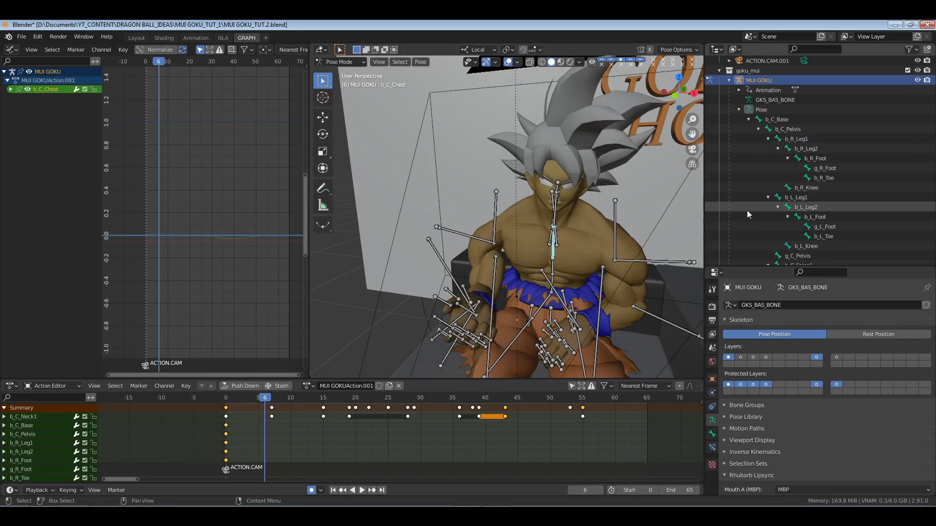
{"action": "left_click", "coordinate": [768, 139]}
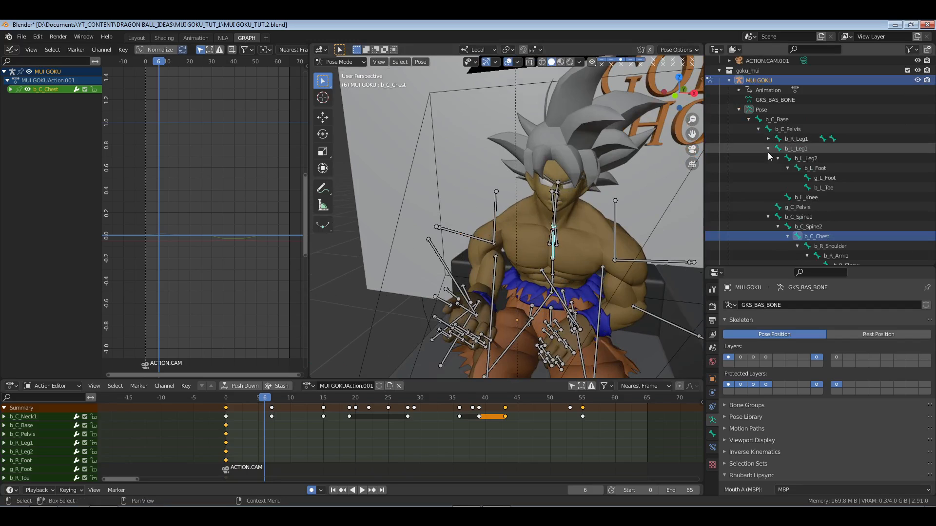
{"action": "left_click", "coordinate": [768, 148]}
{"action": "left_click", "coordinate": [798, 197]}
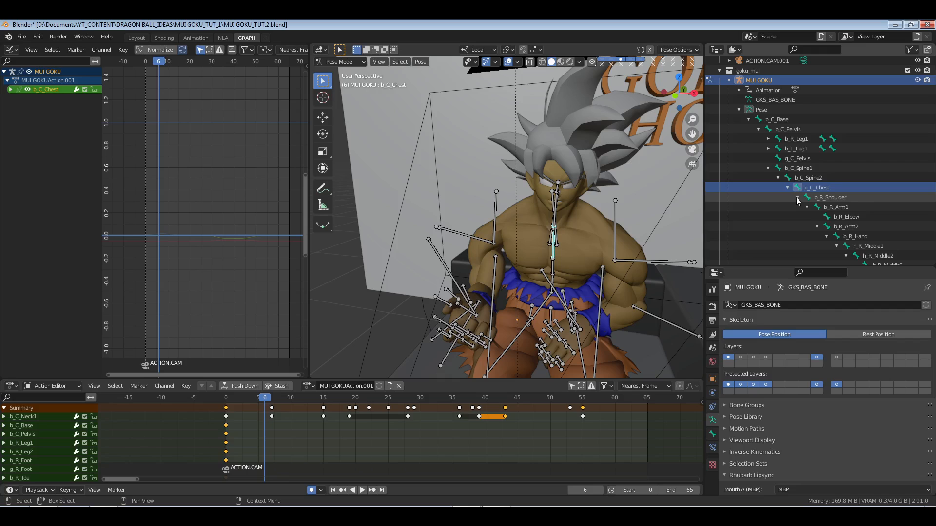
{"action": "left_click", "coordinate": [797, 207]}
{"action": "scroll", "coordinate": [800, 210], "scroll_direction": "down", "scroll_amount": 4}
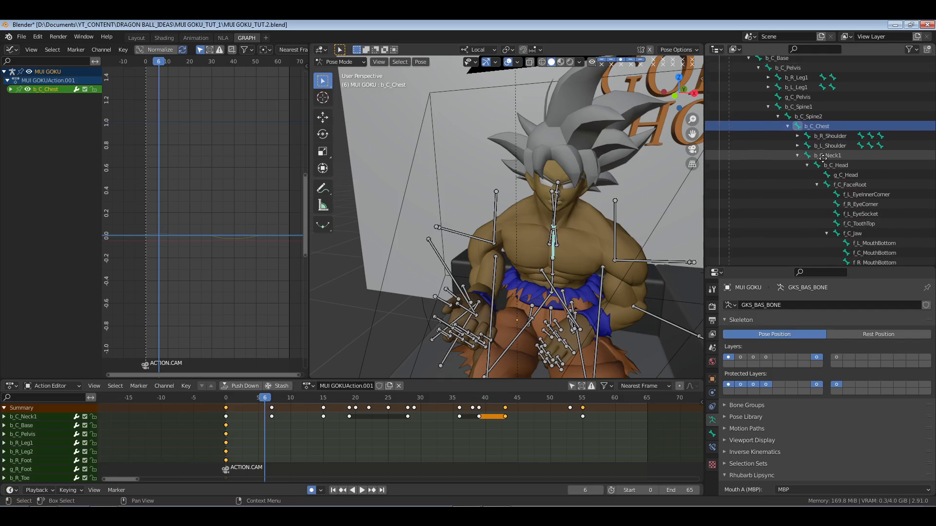
{"action": "scroll", "coordinate": [583, 257], "scroll_direction": "up", "scroll_amount": 4}
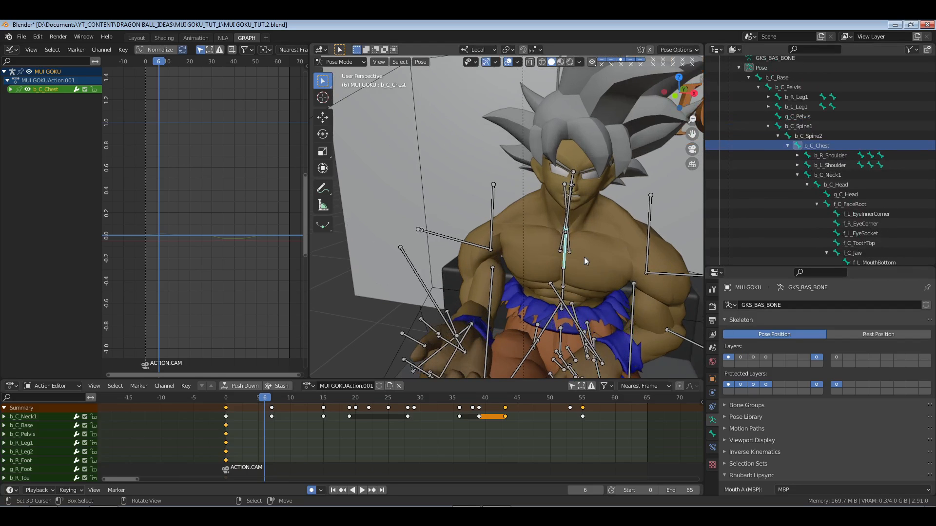
Show only the armature layer with the neck and head bones and select all of its bones.
{"action": "left_click", "coordinate": [817, 357]}
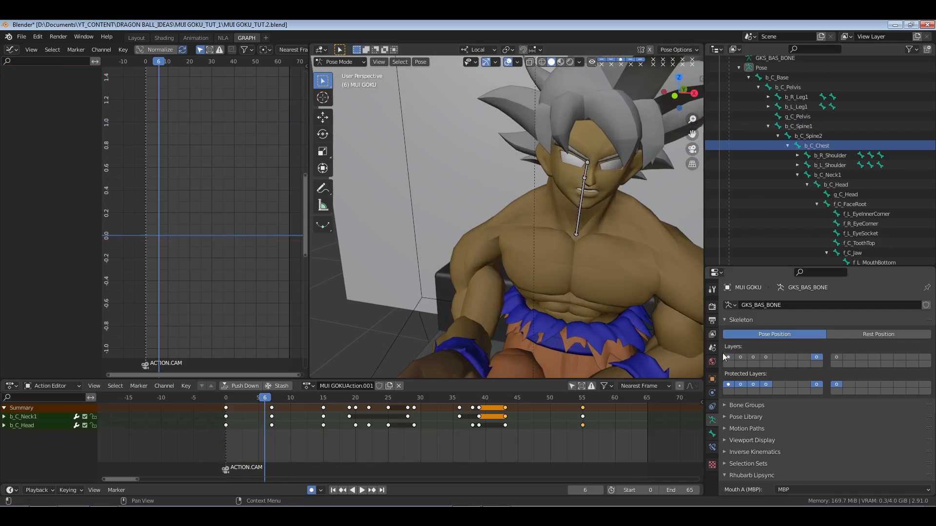
{"action": "middle_click_drag", "start_coordinate": [652, 256], "coordinate": [603, 250]}
{"action": "middle_click_drag", "start_coordinate": [546, 231], "coordinate": [502, 251], "text": "shift"}
{"action": "key", "text": "a"}
{"action": "key", "text": "KP_Decimal"}
{"action": "scroll", "coordinate": [602, 248], "scroll_direction": "down", "scroll_amount": 6}
{"action": "scroll", "coordinate": [580, 244], "scroll_direction": "up", "scroll_amount": 1}
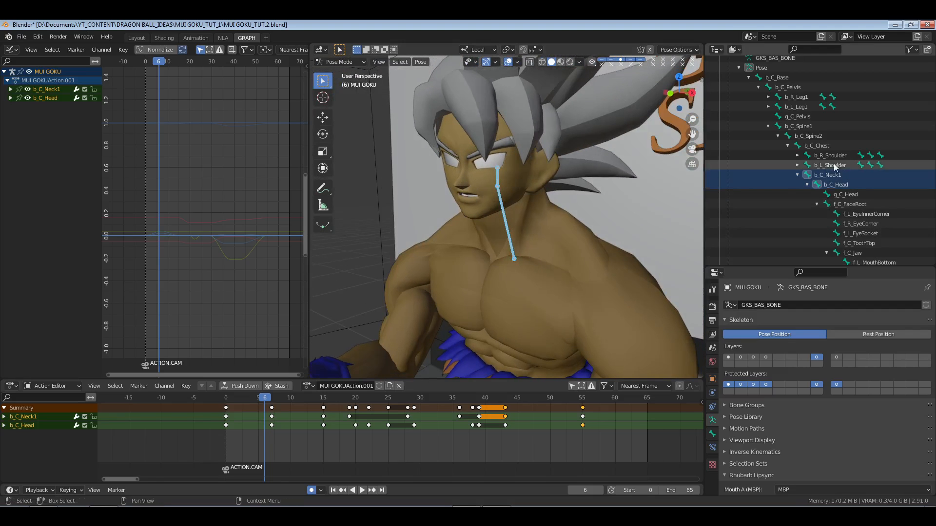
Inspect the rig's first four armature layers one at a time, from the body bones to the facial bones.
{"action": "left_click", "coordinate": [728, 357]}
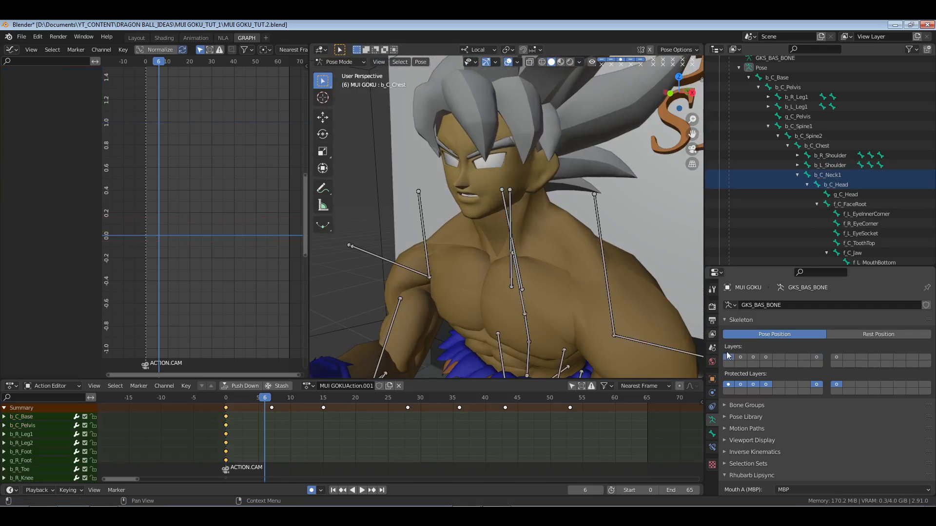
{"action": "middle_click_drag", "start_coordinate": [536, 239], "coordinate": [555, 251]}
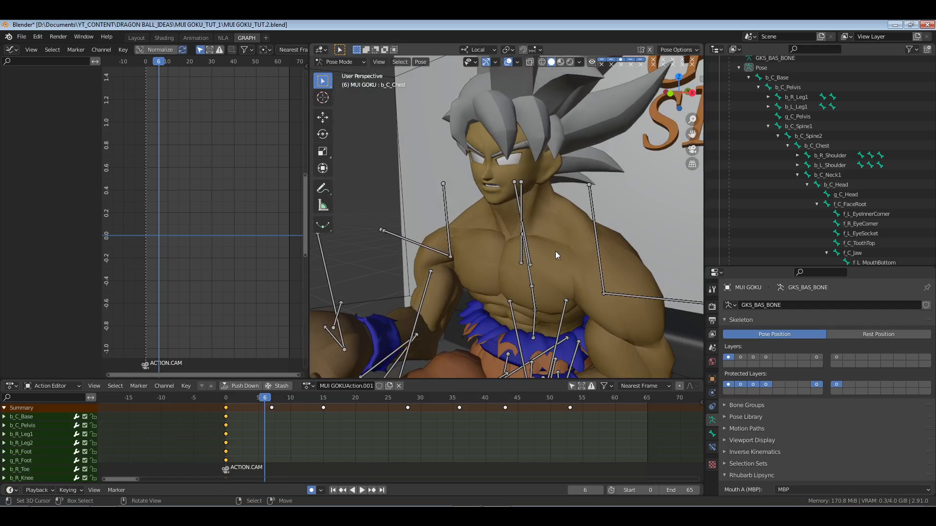
{"action": "left_click", "coordinate": [740, 358]}
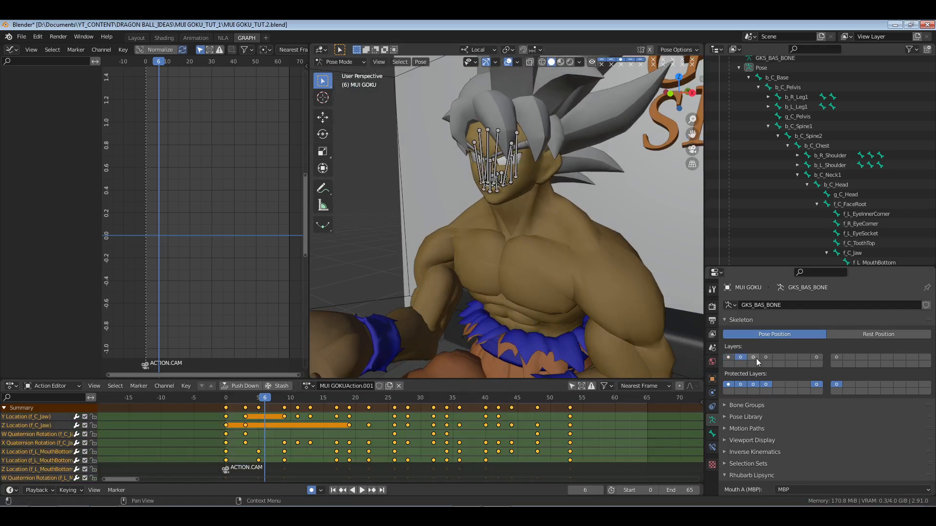
{"action": "left_click", "coordinate": [753, 358]}
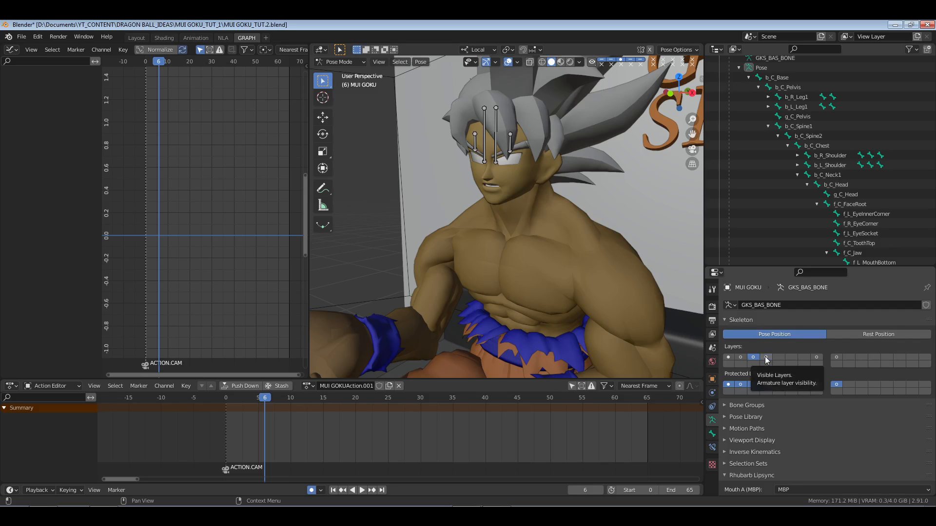
{"action": "left_click", "coordinate": [766, 358]}
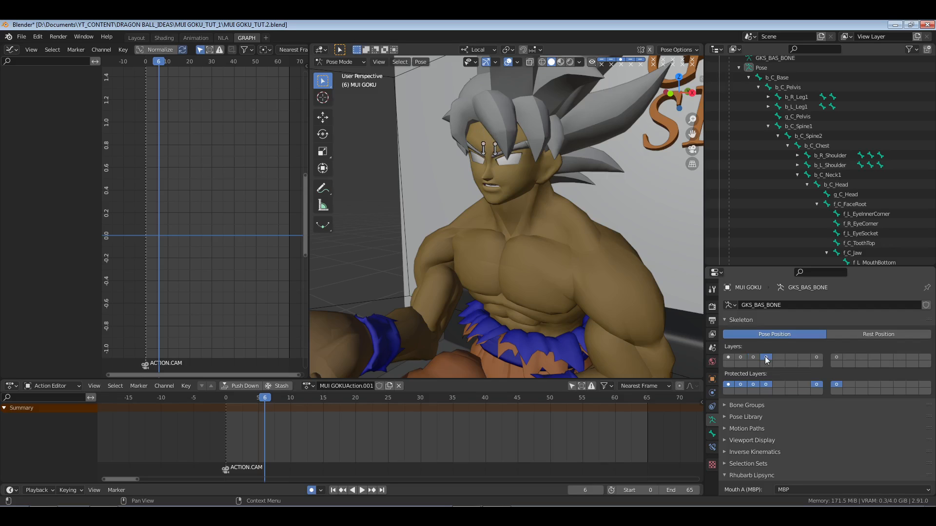
Show only the neck and head bone layer again and move to frame 0.
{"action": "left_click", "coordinate": [817, 359]}
{"action": "left_click_drag", "start_coordinate": [233, 438], "coordinate": [226, 438]}
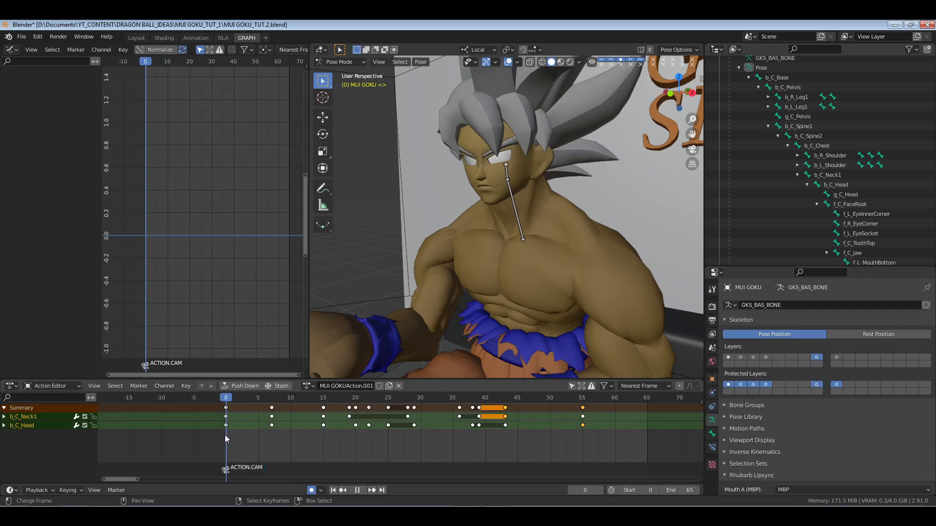
{"action": "right_click", "coordinate": [343, 445]}
Select the b_C_Neck1 bone and limit the Action Editor to the selected bone's channels.
{"action": "left_click", "coordinate": [832, 176]}
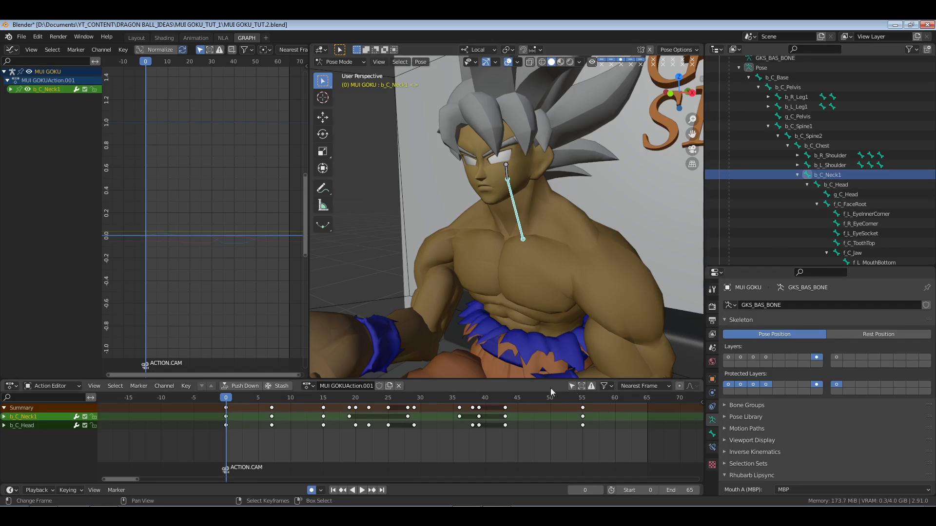
{"action": "left_click", "coordinate": [31, 49]}
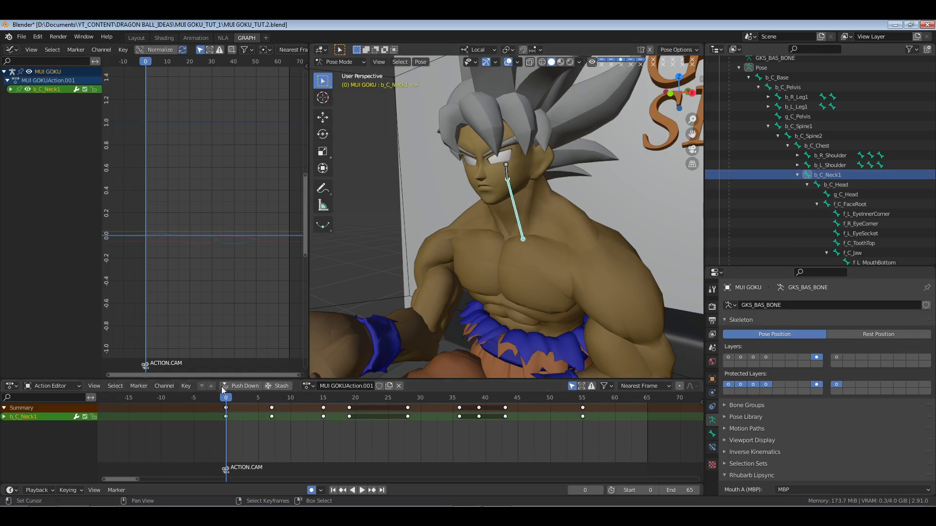
{"action": "middle_click_drag", "start_coordinate": [404, 451], "coordinate": [441, 468]}
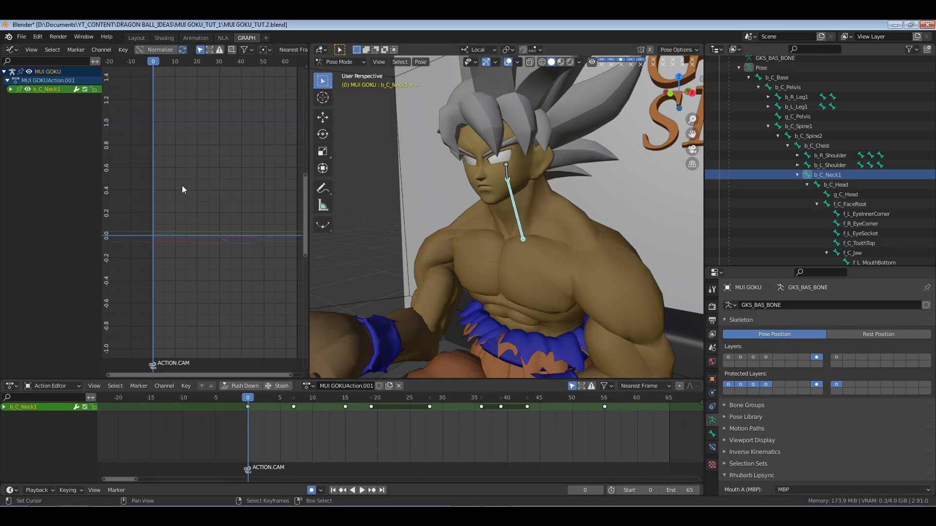
Select all b_C_Neck1 keyframes in the Graph Editor and expand the bone's location and rotation channels.
{"action": "left_click", "coordinate": [117, 157]}
{"action": "key", "text": "a"}
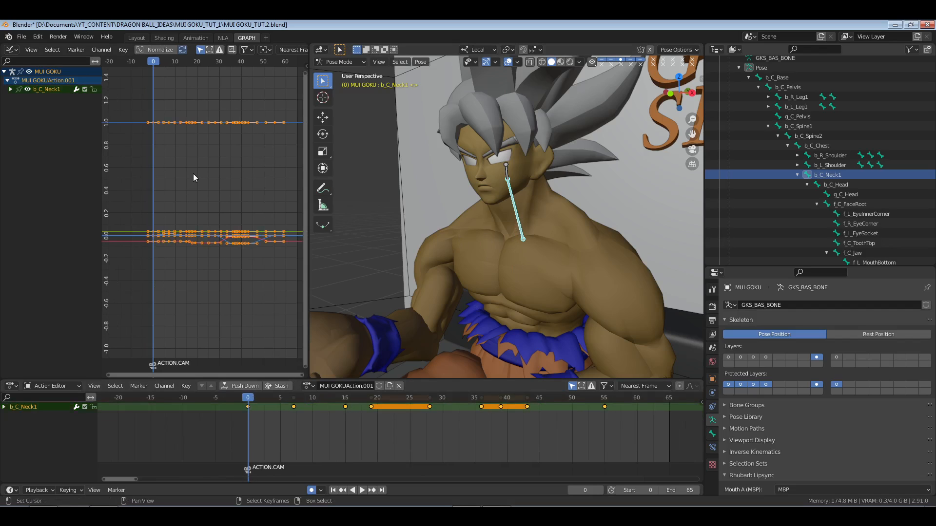
{"action": "key", "text": "Home"}
{"action": "left_click", "coordinate": [10, 89]}
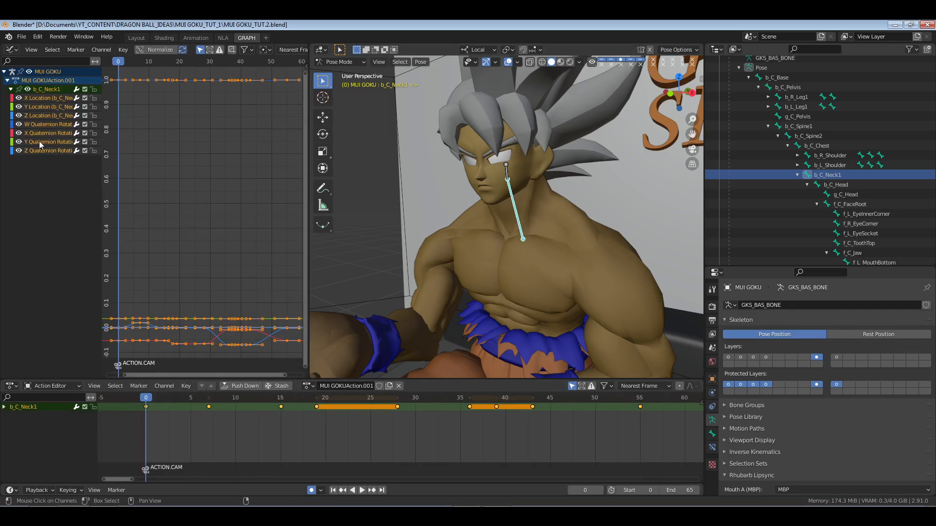
Move the current frame to 6 in the Action Editor timeline.
{"action": "middle_click_drag", "start_coordinate": [440, 191], "coordinate": [493, 197]}
{"action": "middle_click_drag", "start_coordinate": [429, 430], "coordinate": [460, 460]}
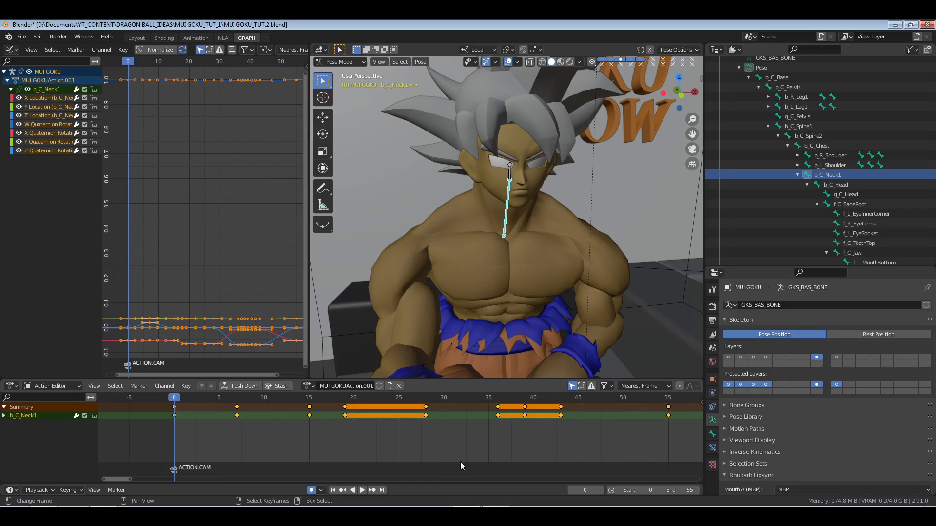
{"action": "middle_click_drag", "start_coordinate": [393, 434], "coordinate": [457, 429]}
{"action": "scroll", "coordinate": [401, 430], "scroll_direction": "down", "scroll_amount": 6}
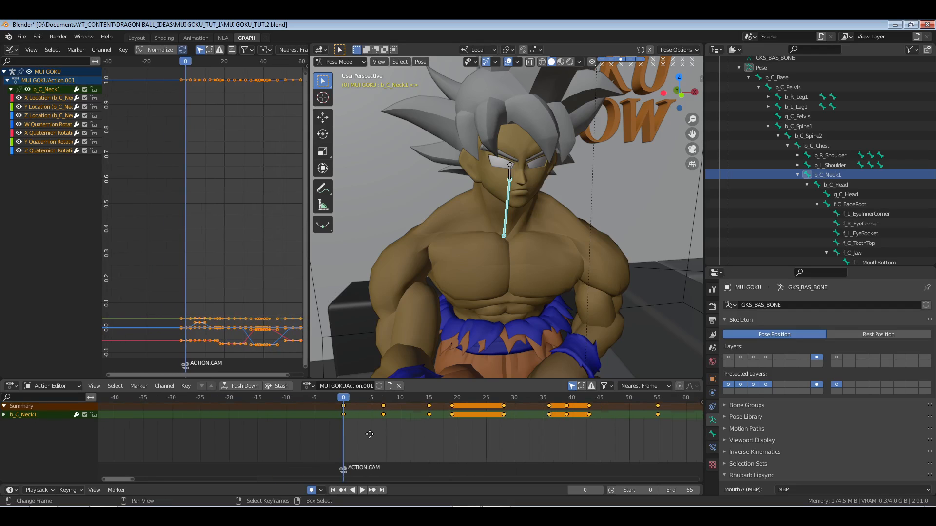
{"action": "left_click", "coordinate": [396, 434]}
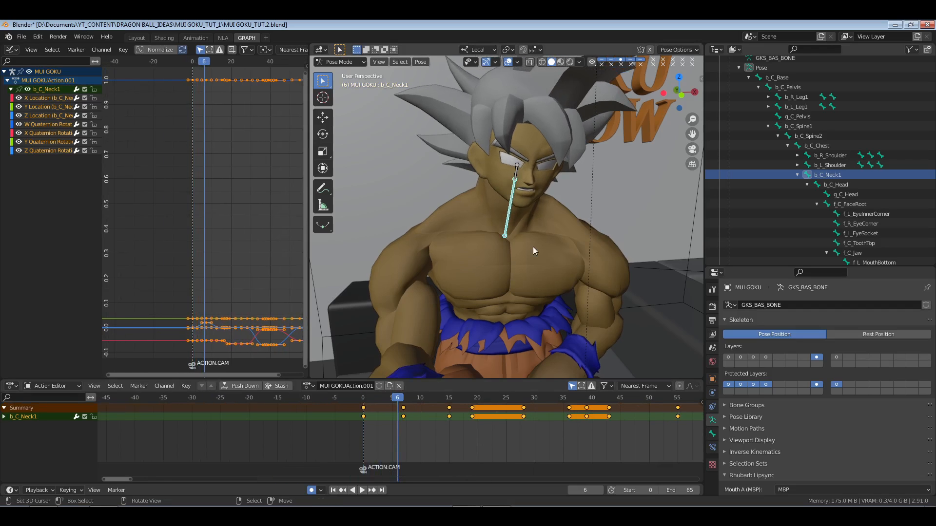
Set the 3D viewport to look at the character through the active camera.
{"action": "key", "text": "KP_0"}
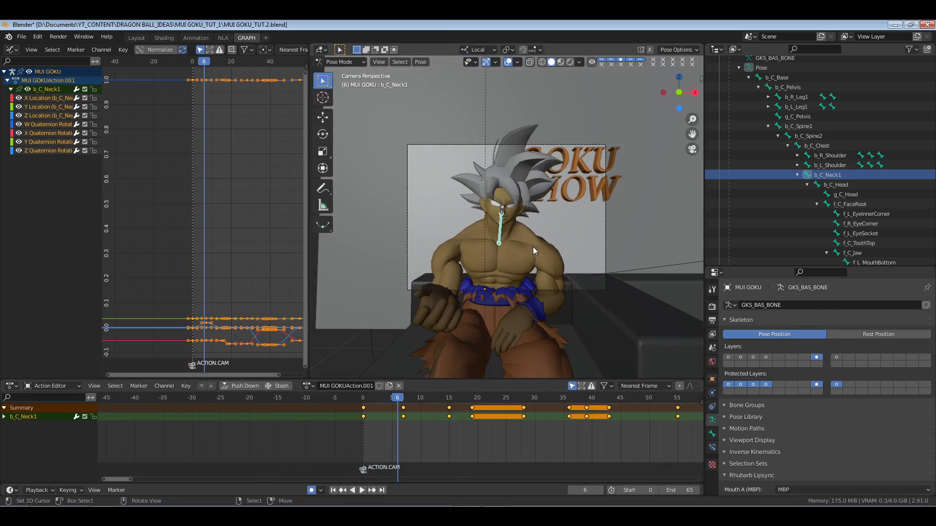
{"action": "scroll", "coordinate": [569, 255], "scroll_direction": "up", "scroll_amount": 4}
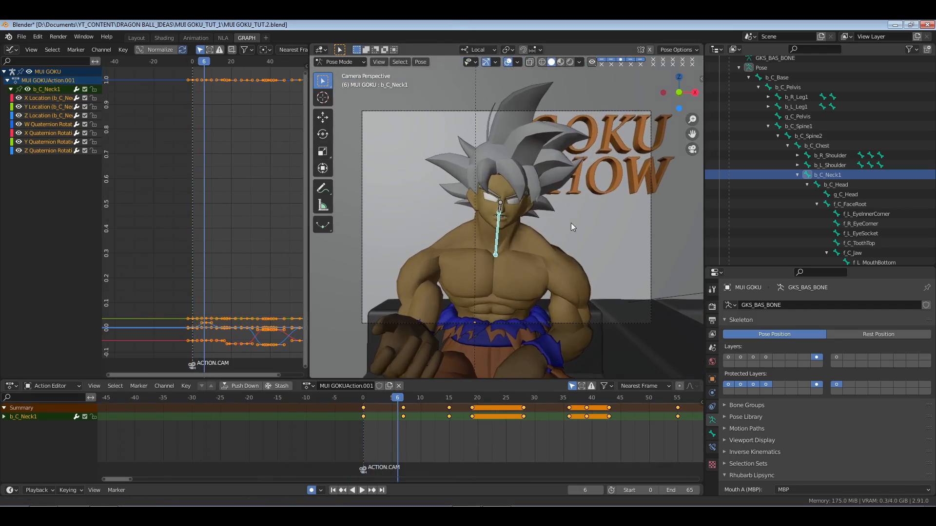
{"action": "scroll", "coordinate": [571, 223], "scroll_direction": "up", "scroll_amount": 1}
{"action": "key", "text": "n"}
{"action": "key", "text": "n"}
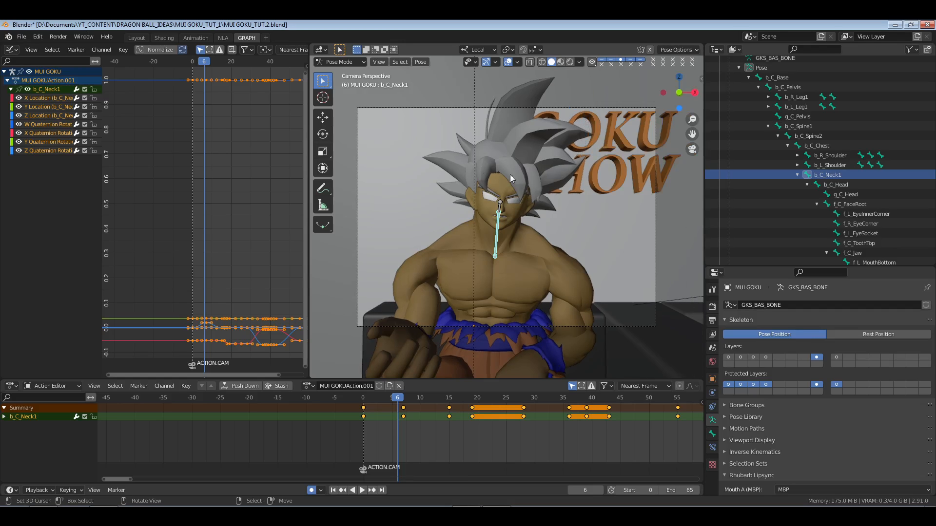
{"action": "middle_click_drag", "start_coordinate": [525, 229], "coordinate": [513, 217], "text": "shift"}
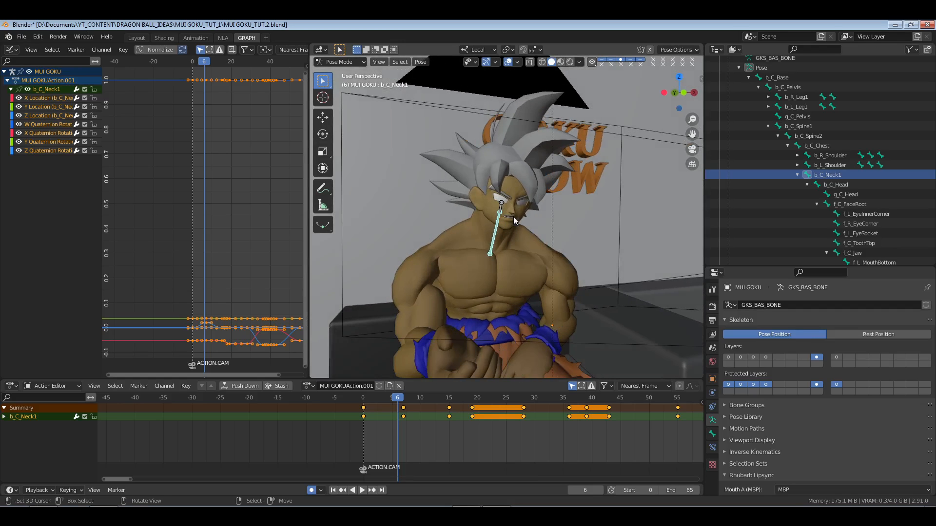
{"action": "key", "text": "KP_0"}
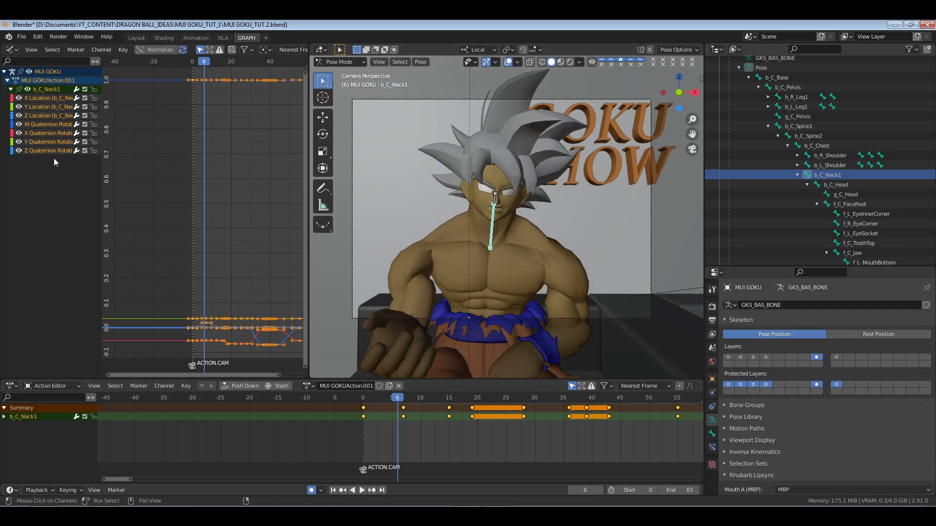
Play the neck animation briefly, scrub to the keyframe at frame 7 and stop playback.
{"action": "key", "text": "space"}
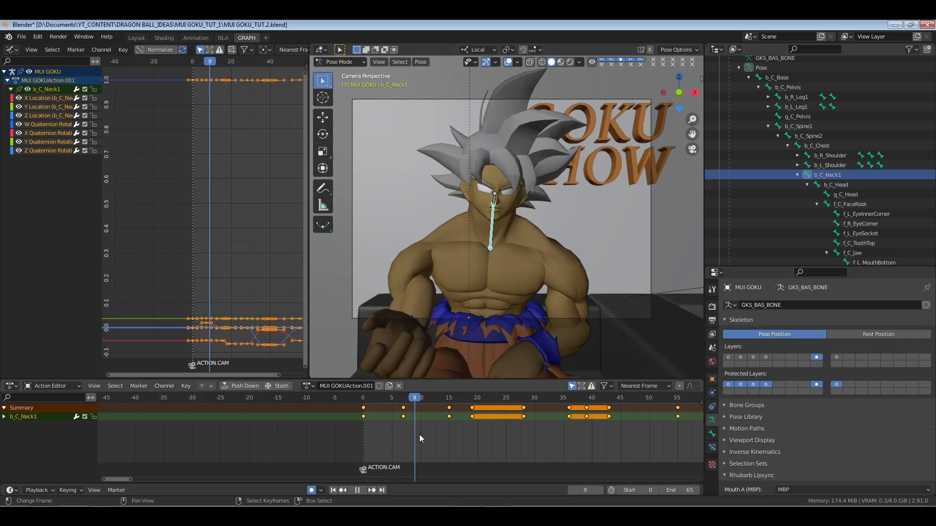
{"action": "left_click_drag", "start_coordinate": [422, 432], "coordinate": [404, 428]}
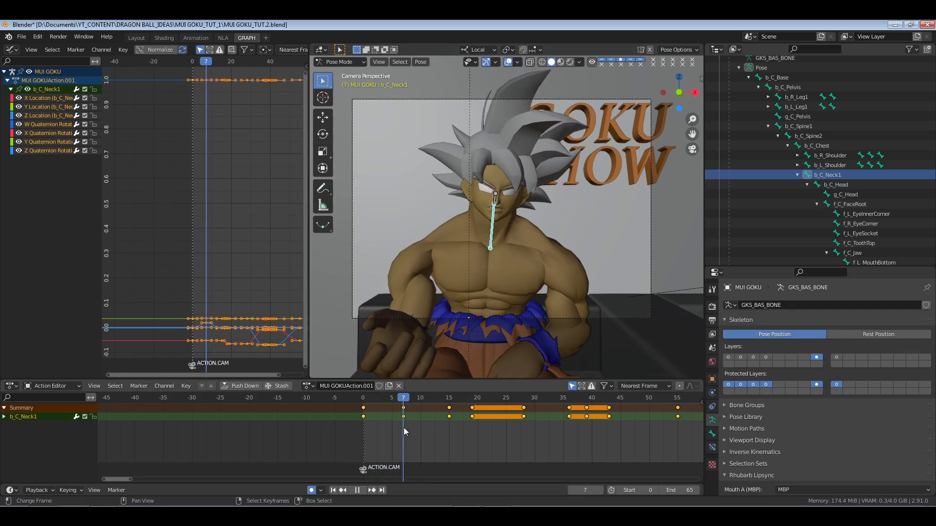
{"action": "key", "text": "space"}
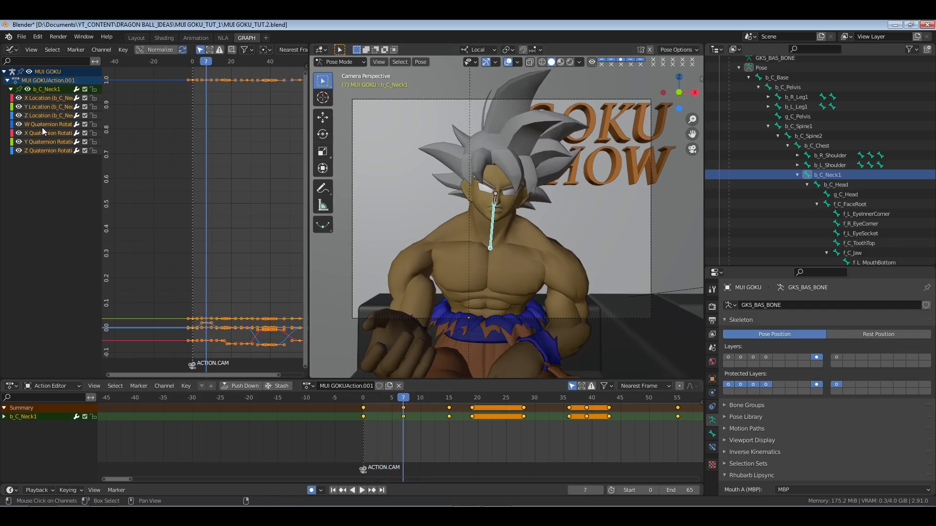
Isolate the neck bone's Z Quaternion Rotation curve, select its keyframes at frames 0, 7 and 15, and frame them in the graph.
{"action": "left_click", "coordinate": [57, 151]}
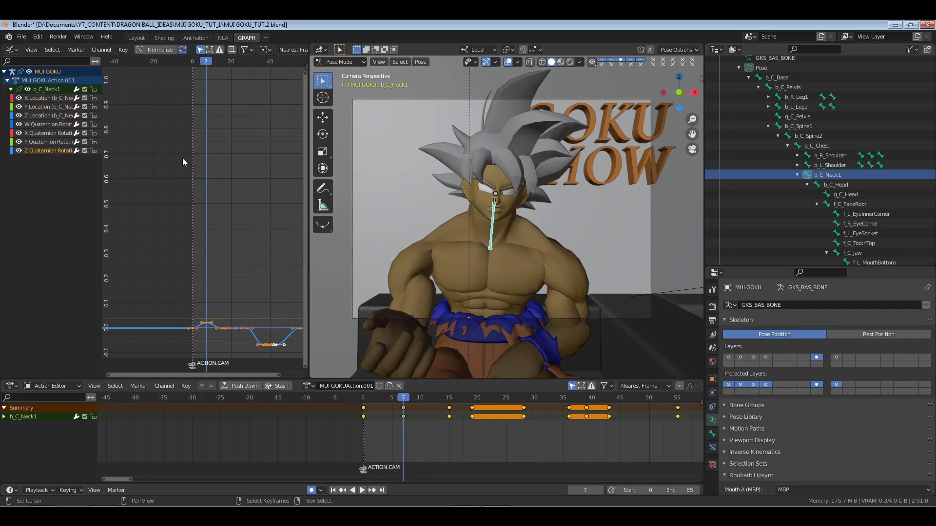
{"action": "key", "text": "KP_Decimal"}
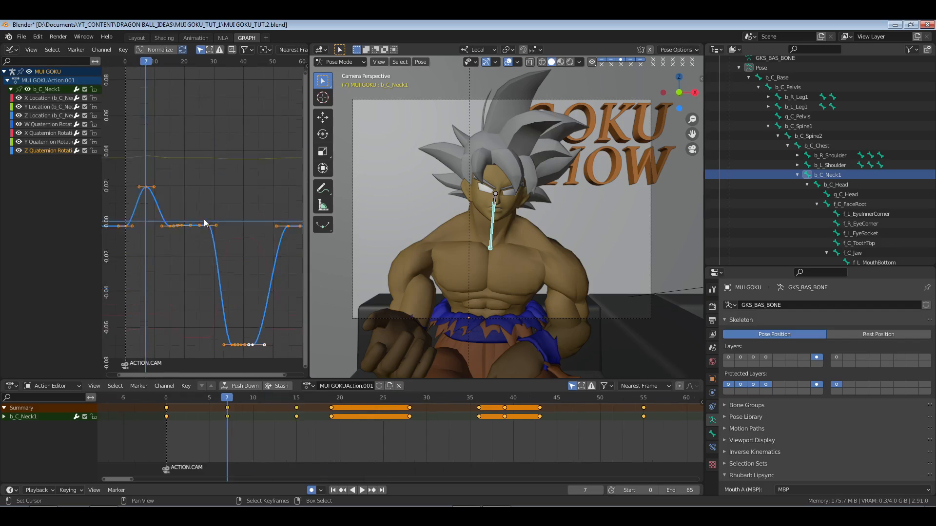
{"action": "key", "text": "alt+a"}
{"action": "middle_click_drag", "start_coordinate": [195, 209], "coordinate": [242, 228]}
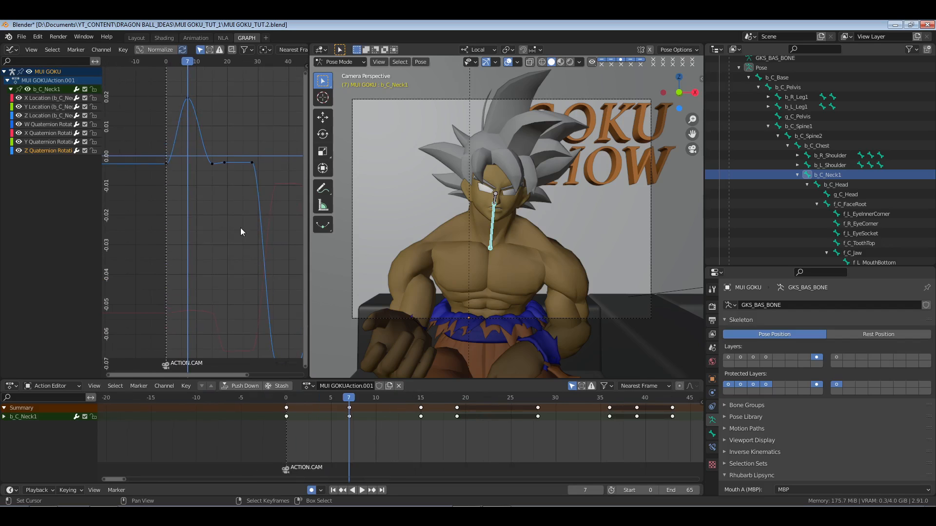
{"action": "left_click_drag", "start_coordinate": [136, 94], "coordinate": [222, 188]}
{"action": "key", "text": "KP_Decimal"}
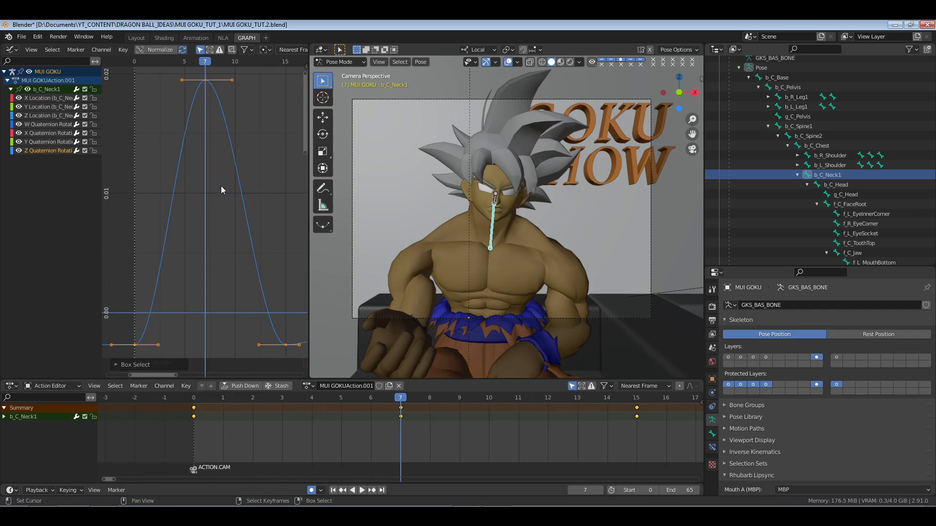
{"action": "middle_click_drag", "start_coordinate": [221, 185], "coordinate": [236, 175], "text": "ctrl"}
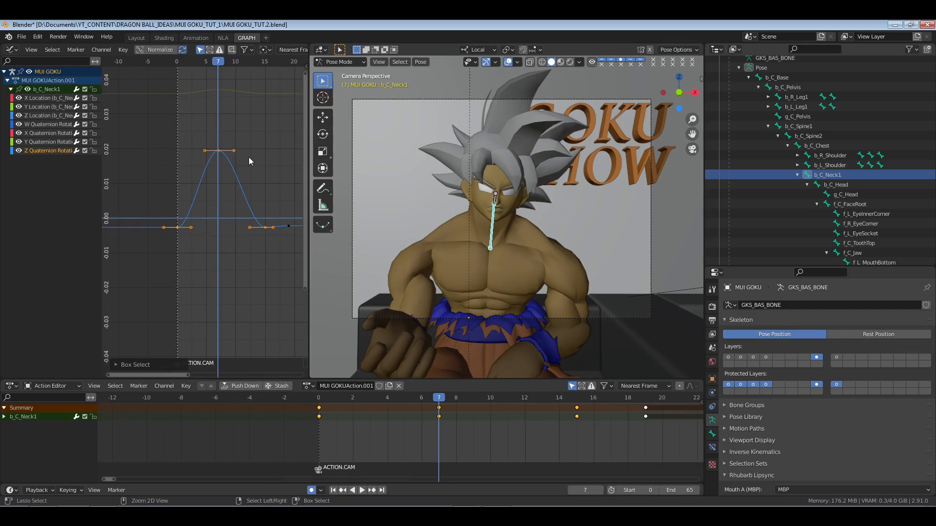
{"action": "middle_click_drag", "start_coordinate": [253, 145], "coordinate": [216, 163], "text": "ctrl"}
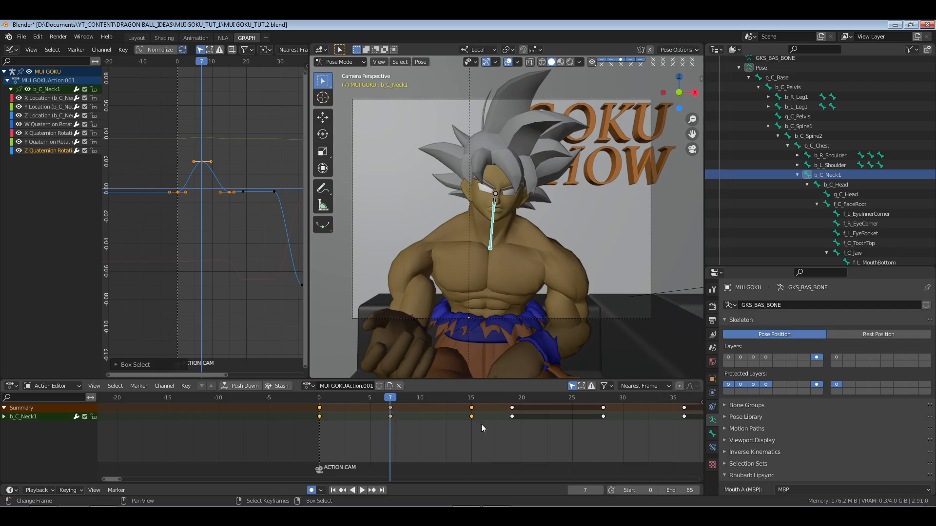
{"action": "middle_click_drag", "start_coordinate": [462, 433], "coordinate": [425, 431]}
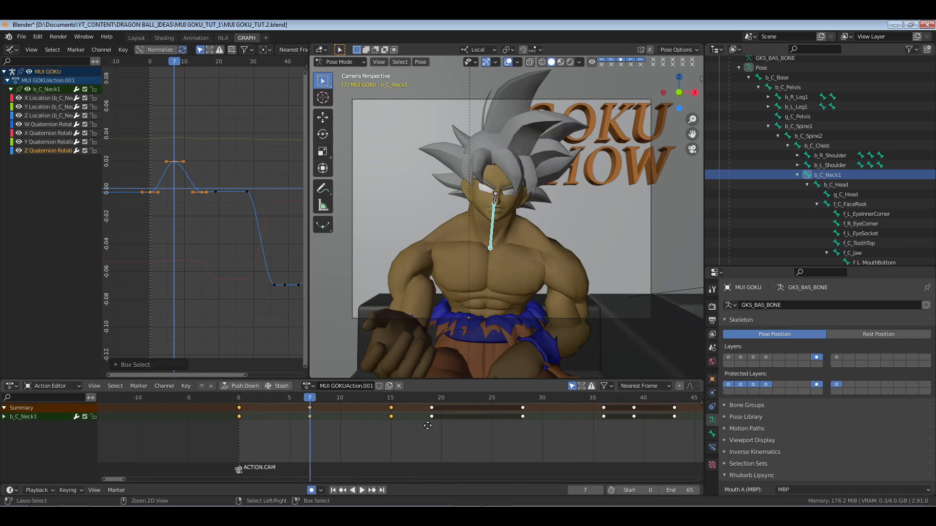
{"action": "scroll", "coordinate": [427, 426], "scroll_direction": "up", "scroll_amount": 2}
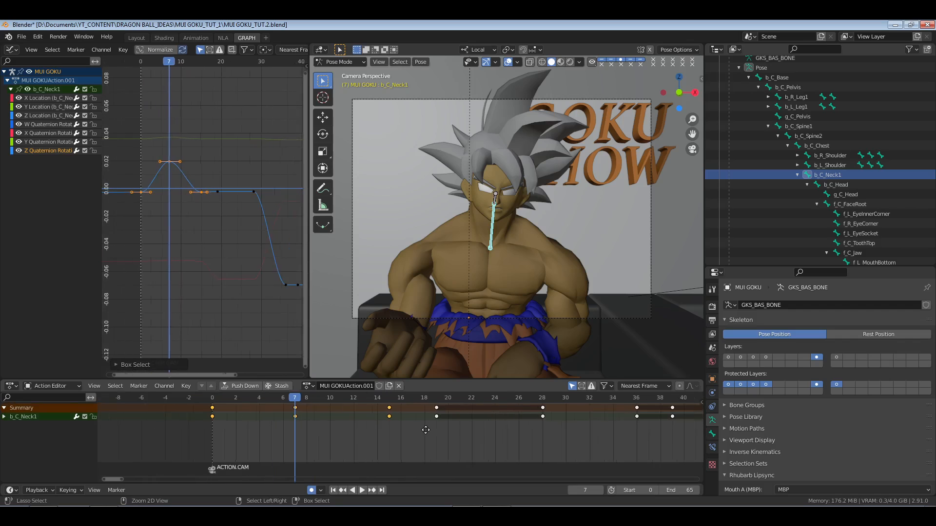
{"action": "middle_click_drag", "start_coordinate": [425, 430], "coordinate": [435, 434], "text": "ctrl"}
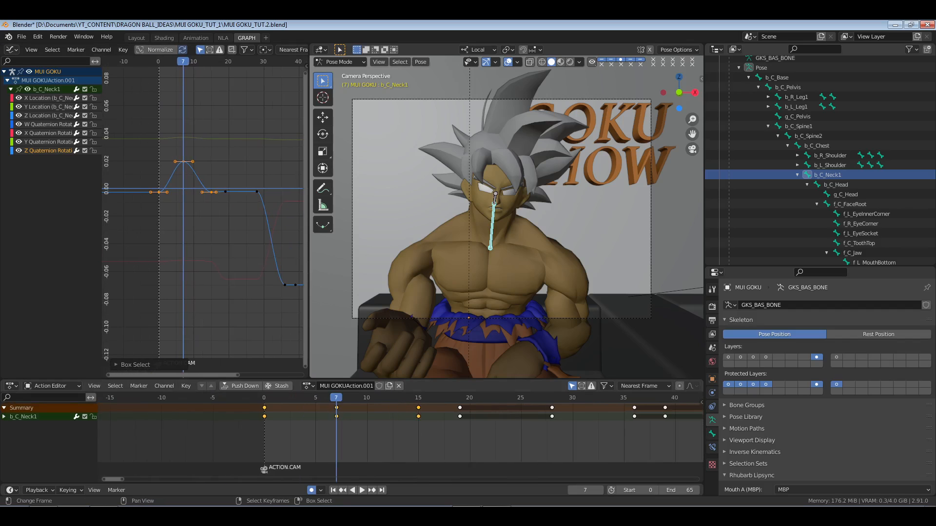
{"action": "scroll", "coordinate": [491, 440], "scroll_direction": "down", "scroll_amount": 4}
{"action": "scroll", "coordinate": [490, 439], "scroll_direction": "up", "scroll_amount": 5}
{"action": "scroll", "coordinate": [489, 440], "scroll_direction": "down", "scroll_amount": 4}
{"action": "scroll", "coordinate": [485, 439], "scroll_direction": "up", "scroll_amount": 3}
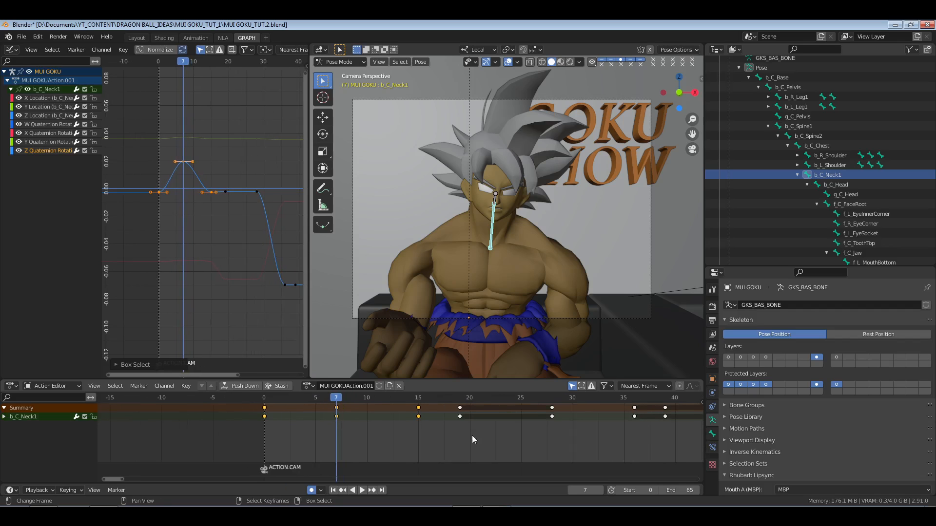
{"action": "middle_click_drag", "start_coordinate": [471, 435], "coordinate": [442, 439], "text": "ctrl"}
{"action": "scroll", "coordinate": [204, 240], "scroll_direction": "up", "scroll_amount": 2}
Set the handle type of the Z Quaternion Rotation keyframe at frame 0 to Vector.
{"action": "mouse_move", "coordinate": [187, 231]}
{"action": "middle_mouse_down"}
{"action": "mouse_move", "coordinate": [240, 259]}
{"action": "mouse_move", "coordinate": [188, 247]}
{"action": "middle_mouse_up"}
{"action": "key", "text": "v"}
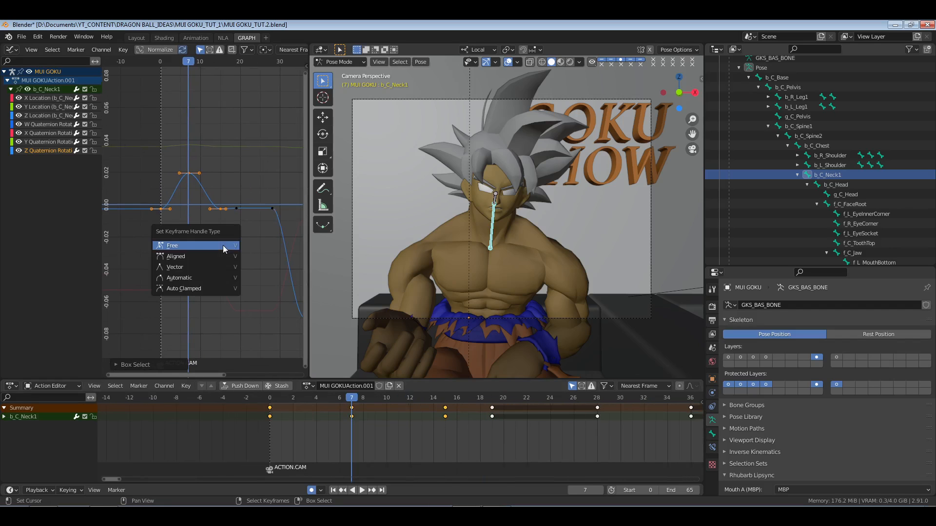
{"action": "left_click", "coordinate": [223, 245]}
{"action": "right_click", "coordinate": [207, 239]}
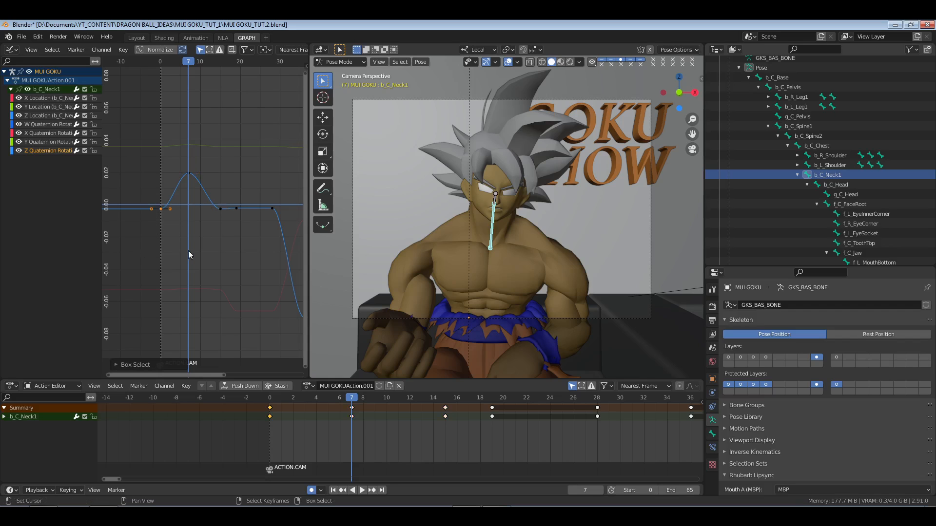
{"action": "key", "text": "v"}
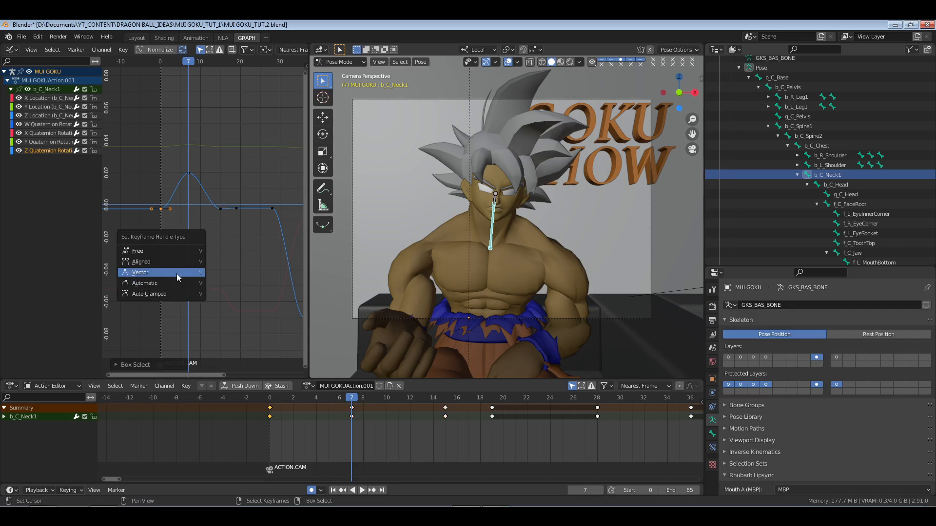
{"action": "left_click", "coordinate": [177, 274]}
Play the neck animation from frame 0, stop it and scrub the current frame to 6.
{"action": "left_click", "coordinate": [162, 233]}
{"action": "key", "text": "space"}
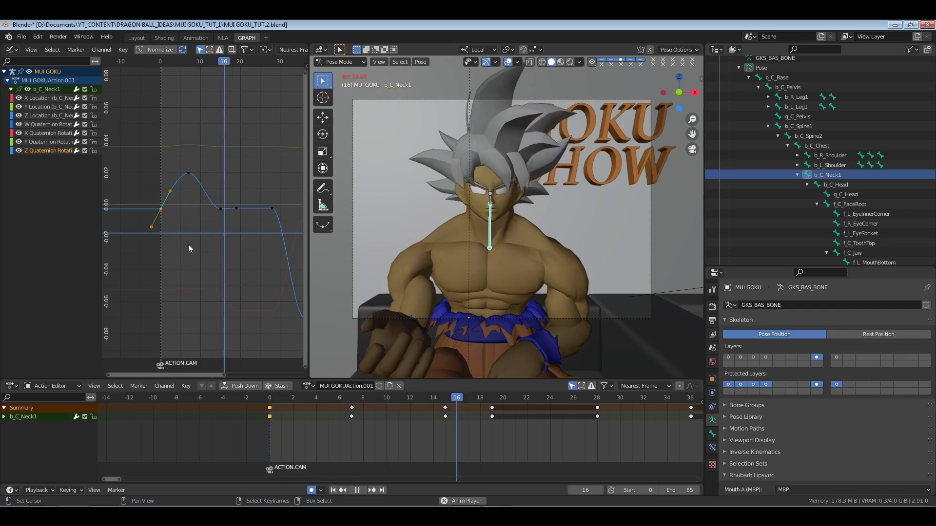
{"action": "key", "text": "space"}
{"action": "left_click_drag", "start_coordinate": [162, 239], "coordinate": [184, 238]}
{"action": "key", "text": "space"}
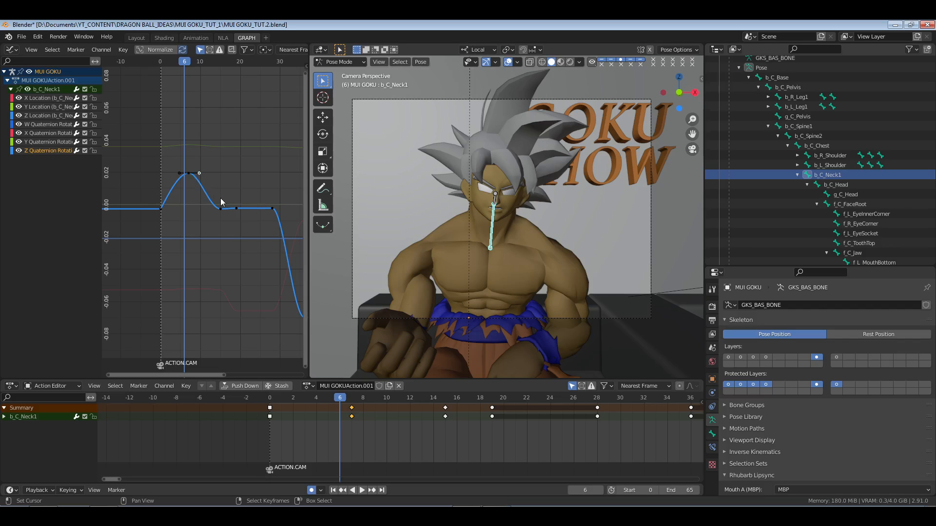
Nudge the outgoing handle of the Z Quaternion Rotation keyframe at frame 7 slightly down and the incoming handle at frame 15 slightly up.
{"action": "middle_click_drag", "start_coordinate": [221, 198], "coordinate": [234, 195]}
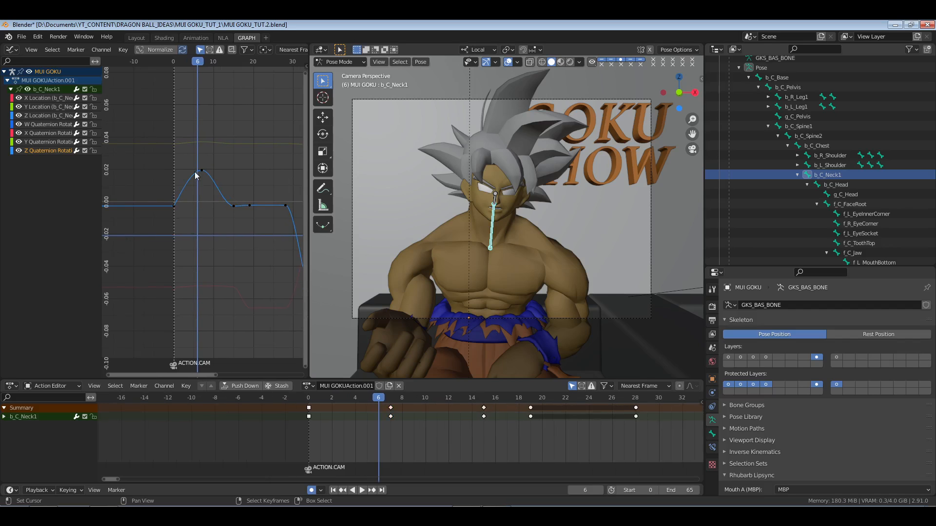
{"action": "left_click_drag", "start_coordinate": [195, 166], "coordinate": [217, 180]}
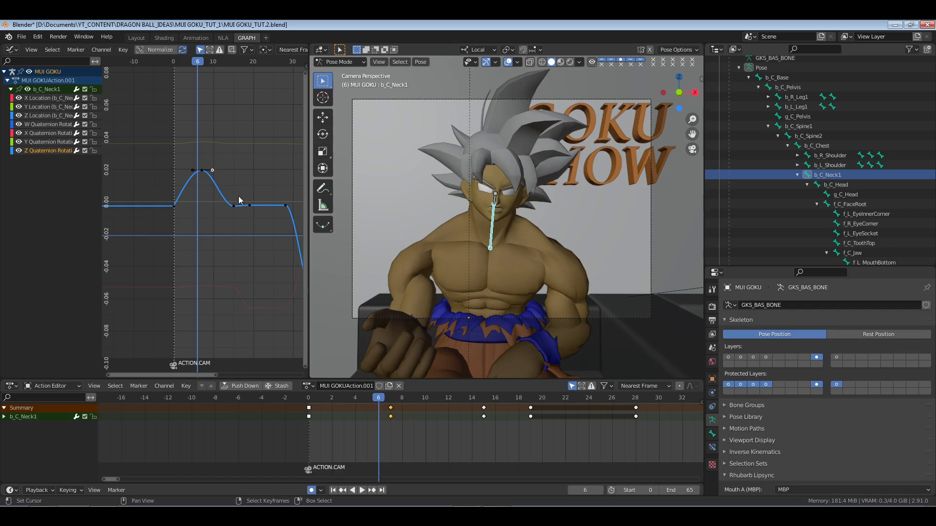
{"action": "middle_click_drag", "start_coordinate": [239, 200], "coordinate": [211, 197]}
{"action": "key", "text": "g"}
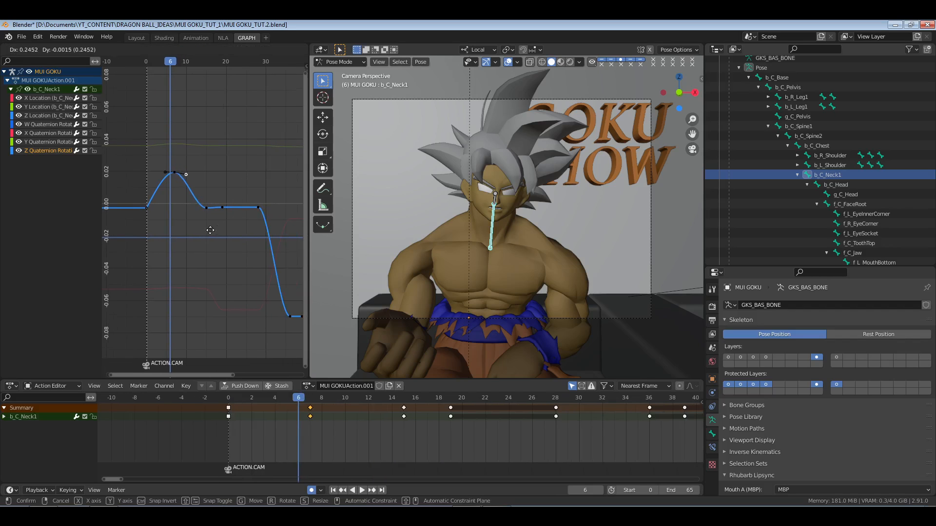
{"action": "left_click", "coordinate": [222, 229]}
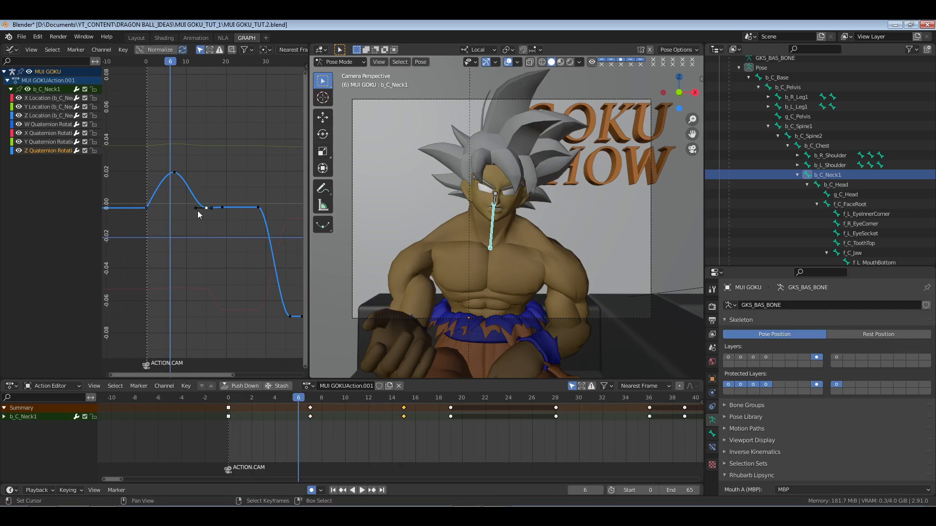
{"action": "key", "text": "g"}
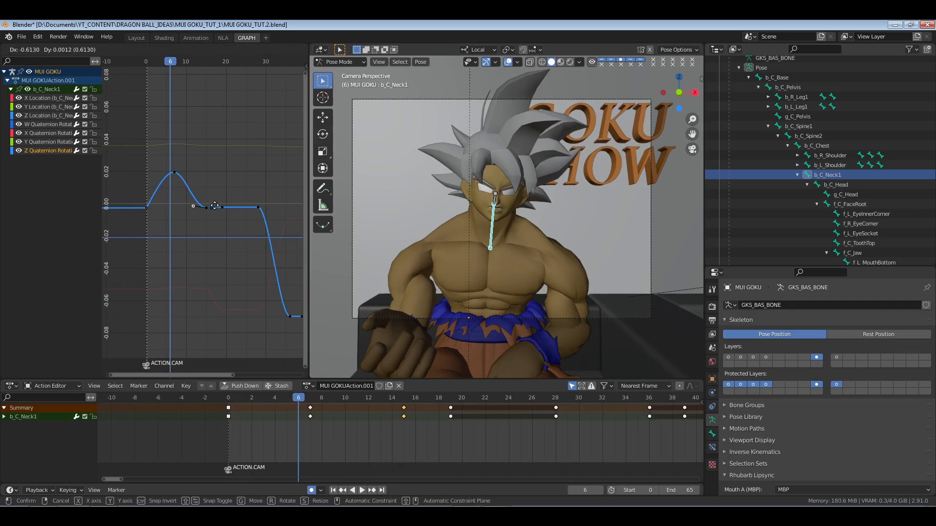
{"action": "left_click", "coordinate": [214, 206]}
Save the blend file and return the animation to frame 0.
{"action": "left_click", "coordinate": [146, 176]}
{"action": "key", "text": "space"}
{"action": "key", "text": "ctrl+s"}
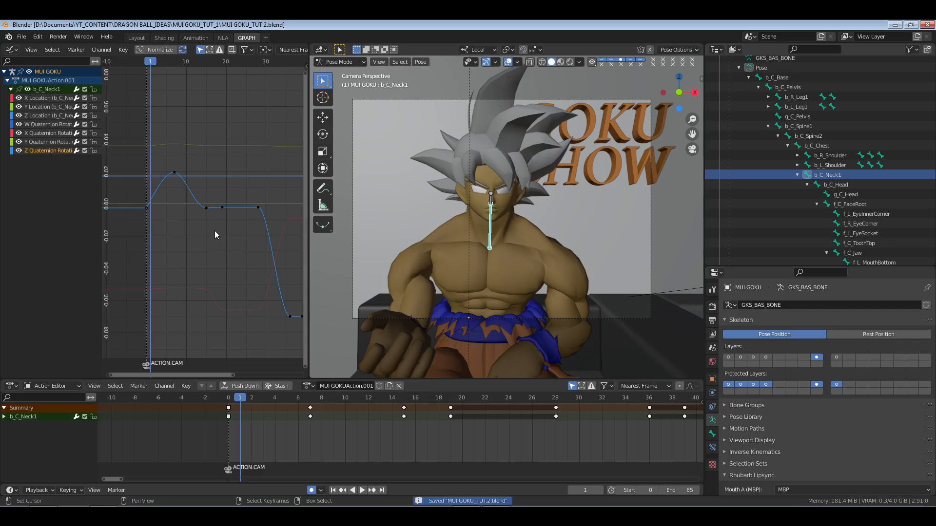
{"action": "left_click", "coordinate": [334, 491]}
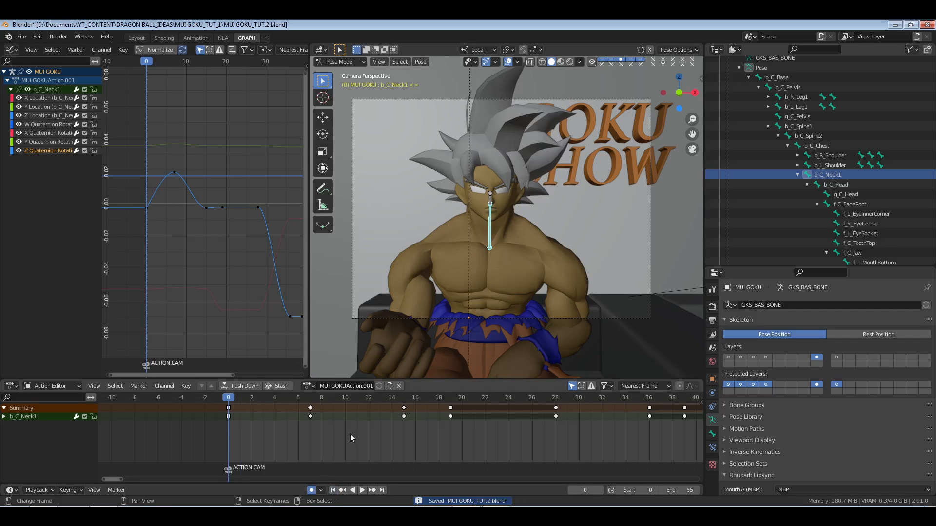
Hide the 3D viewport overlays, play the neck animation to review the head motion, and stop playback.
{"action": "scroll", "coordinate": [450, 441], "scroll_direction": "down", "scroll_amount": 3}
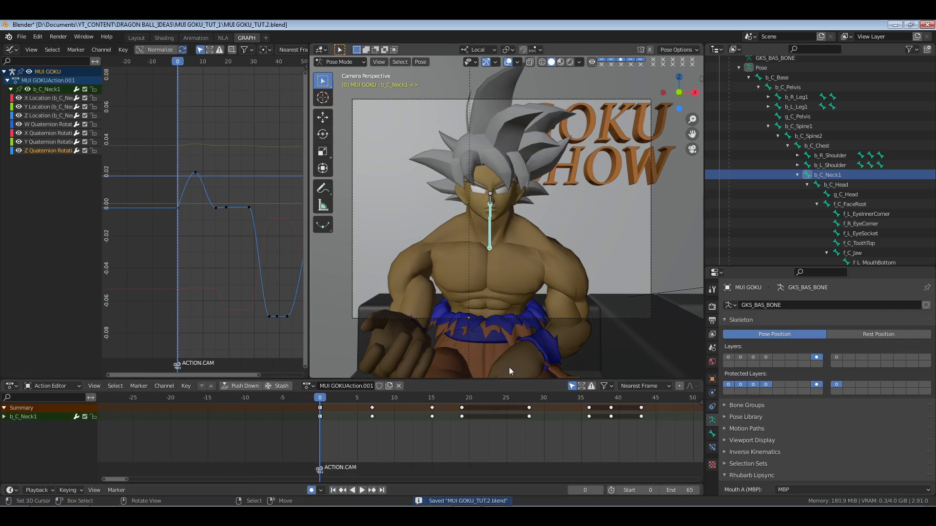
{"action": "middle_click_drag", "start_coordinate": [453, 418], "coordinate": [463, 417]}
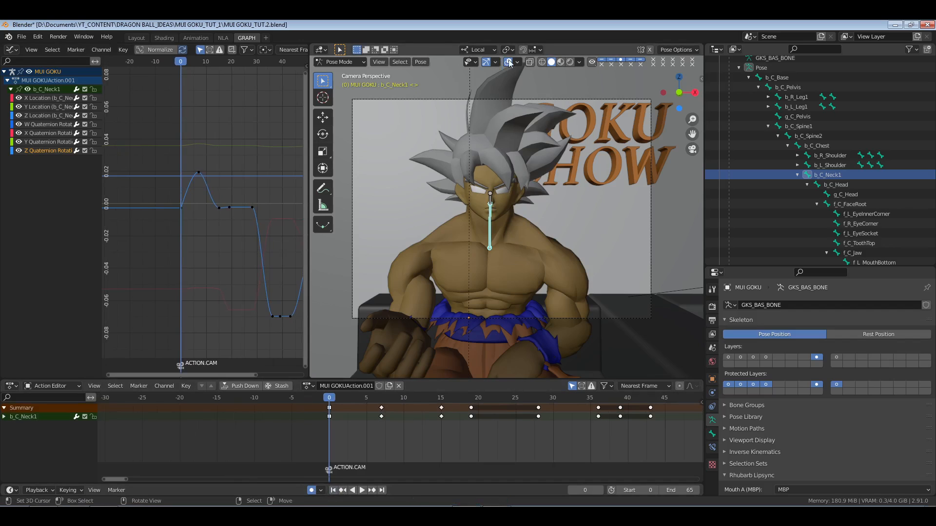
{"action": "key", "text": "space"}
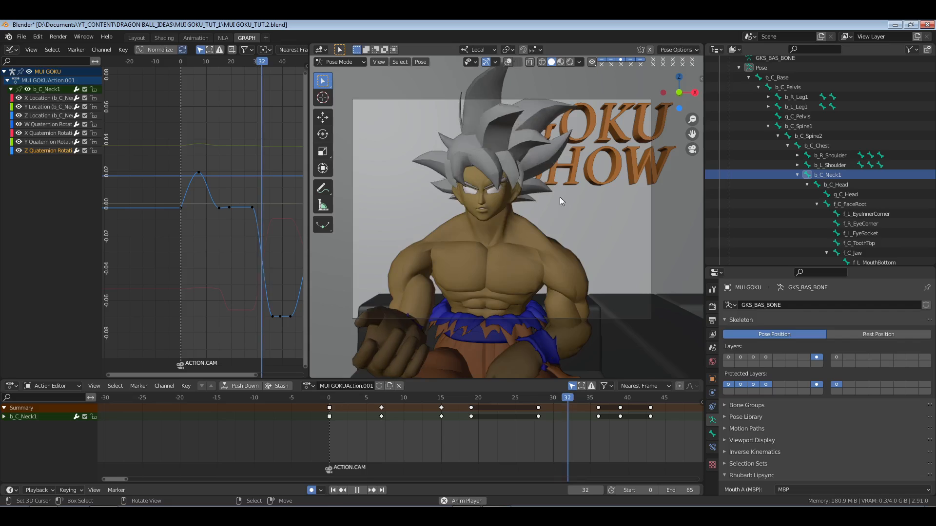
{"action": "key", "text": "space"}
{"action": "key", "text": "space"}
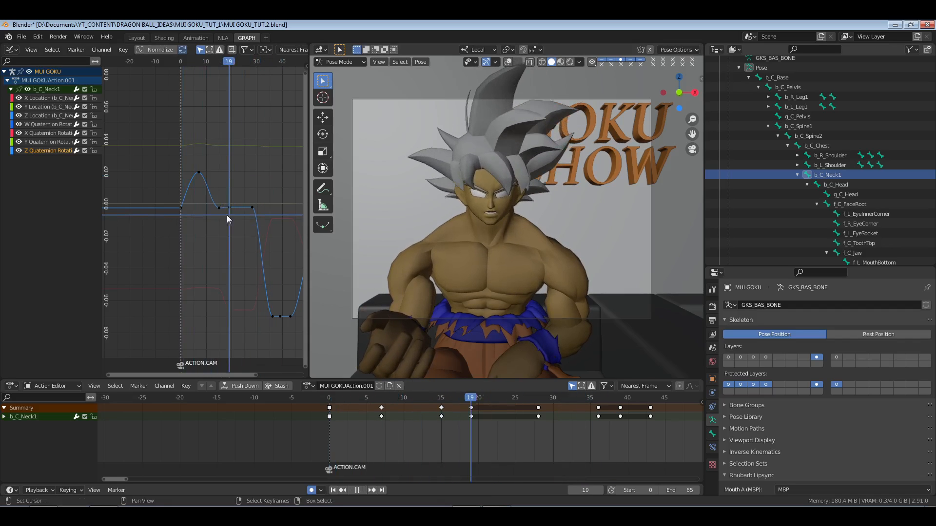
{"action": "key", "text": "space"}
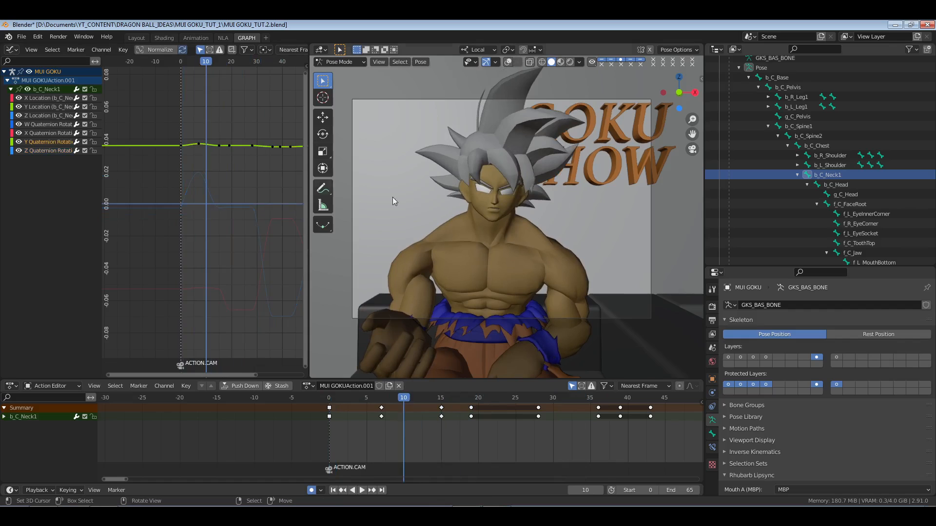
Isolate the Y Quaternion Rotation curve, zoom in on its start and box-select the keyframes at frames 0, 7 and 15.
{"action": "left_click_drag", "start_coordinate": [164, 130], "coordinate": [228, 173]}
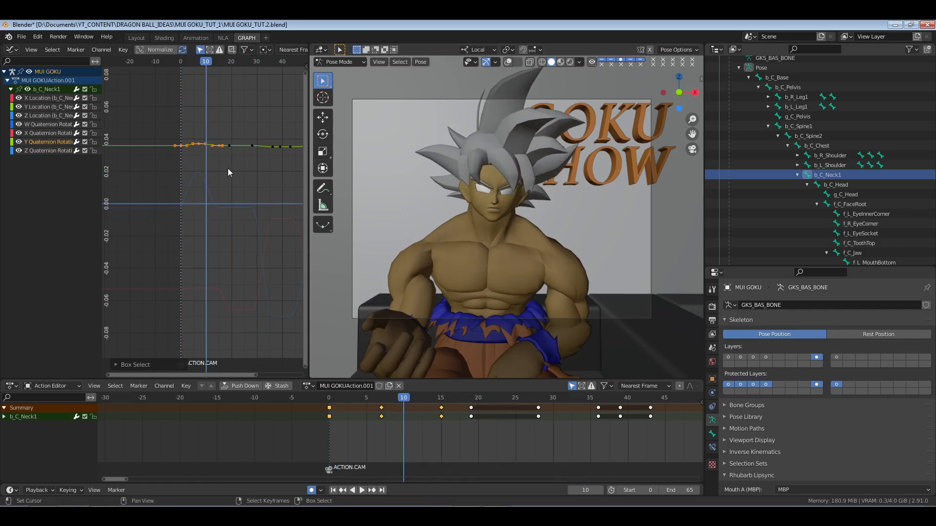
{"action": "key", "text": "KP_Decimal"}
{"action": "key", "text": "Home"}
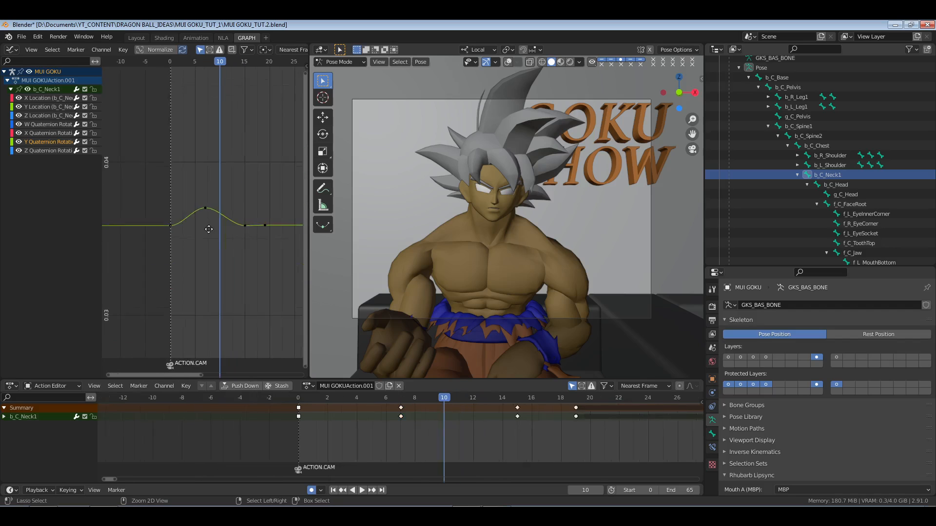
{"action": "left_click_drag", "start_coordinate": [176, 180], "coordinate": [245, 268]}
Set the handle type of the Y Quaternion Rotation keyframe at frame 0 to Vector.
{"action": "key", "text": "v"}
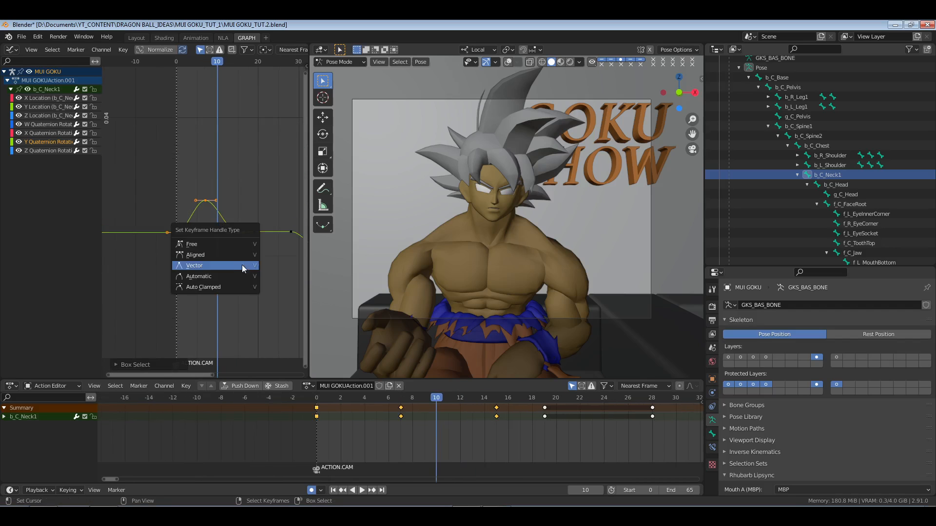
{"action": "left_click", "coordinate": [212, 247]}
{"action": "left_click", "coordinate": [176, 245]}
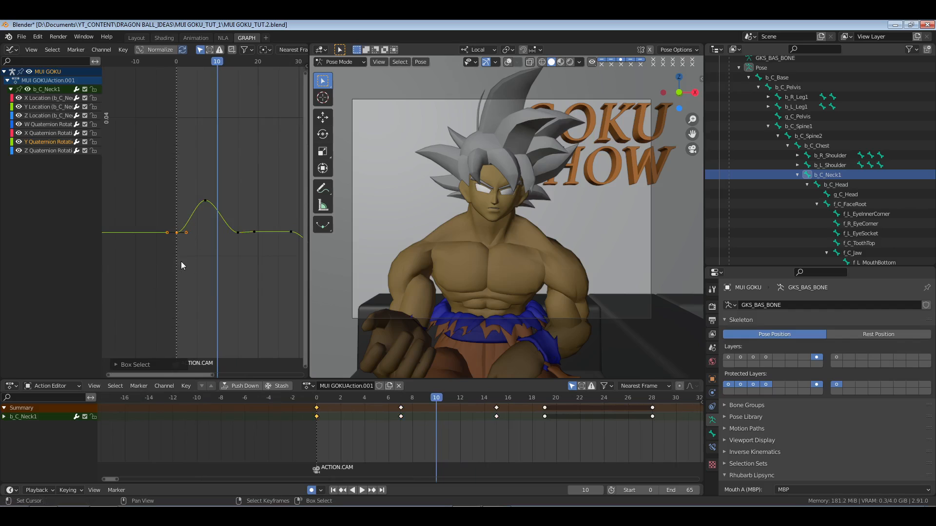
{"action": "key", "text": "v"}
{"action": "left_click", "coordinate": [167, 273]}
{"action": "key", "text": "v"}
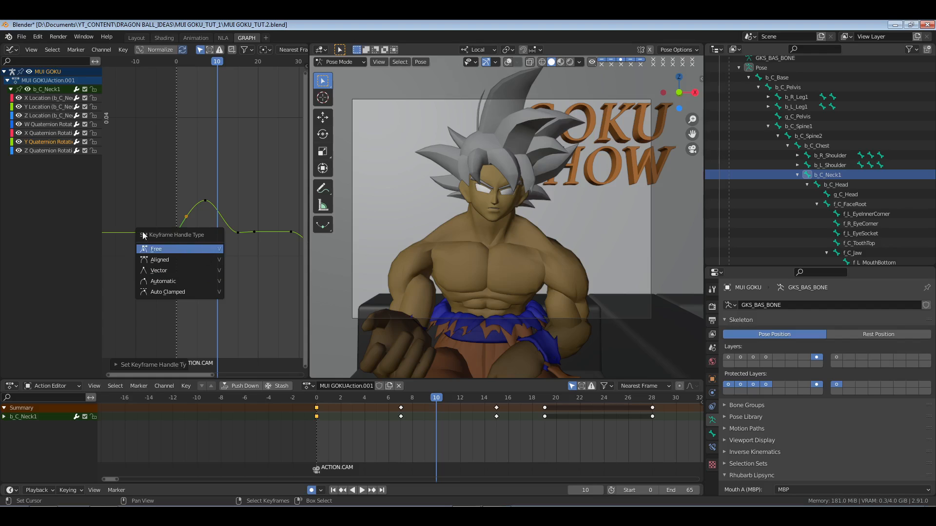
{"action": "left_click", "coordinate": [182, 259]}
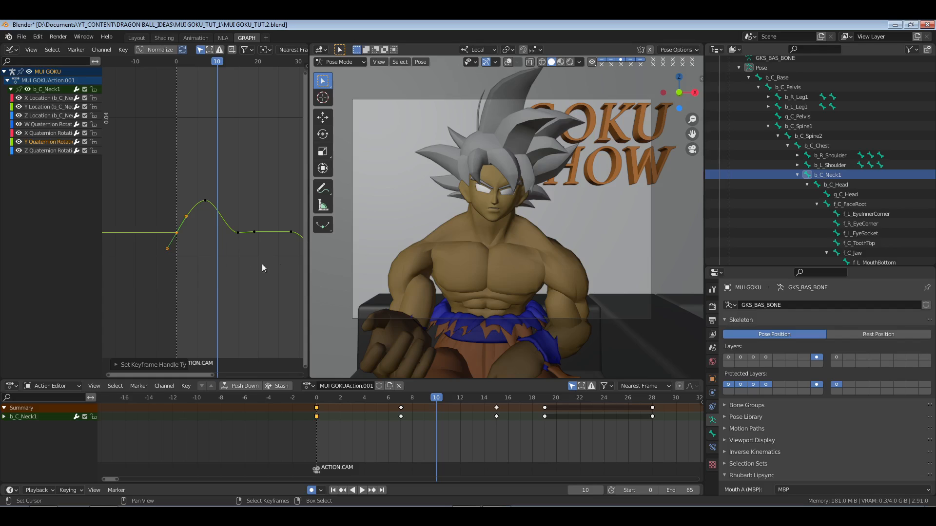
Scrub to frame 17, then select the Y Quaternion Rotation keyframes from frame 28 to 55 and frame them in the graph.
{"action": "left_click_drag", "start_coordinate": [185, 243], "coordinate": [243, 235]}
{"action": "middle_click_drag", "start_coordinate": [244, 235], "coordinate": [224, 217], "text": "ctrl"}
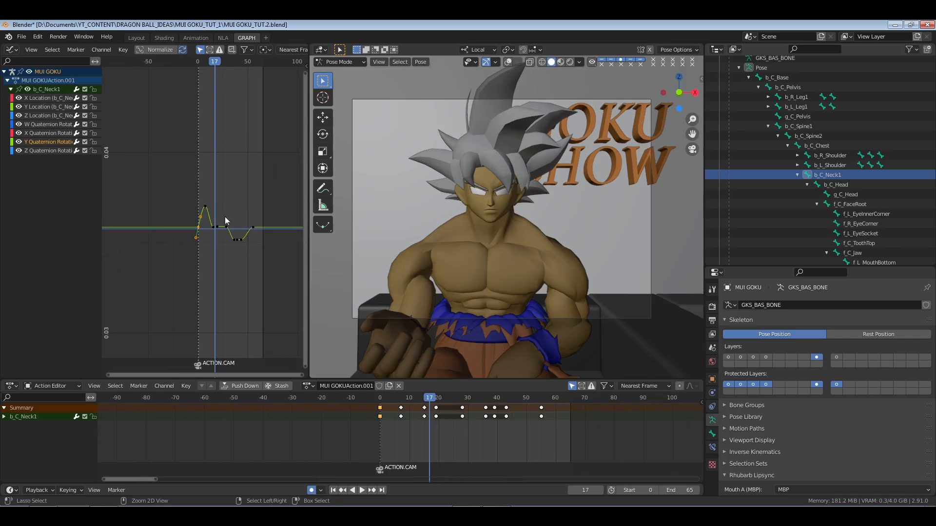
{"action": "left_click_drag", "start_coordinate": [221, 198], "coordinate": [260, 252]}
{"action": "key", "text": "KP_Decimal"}
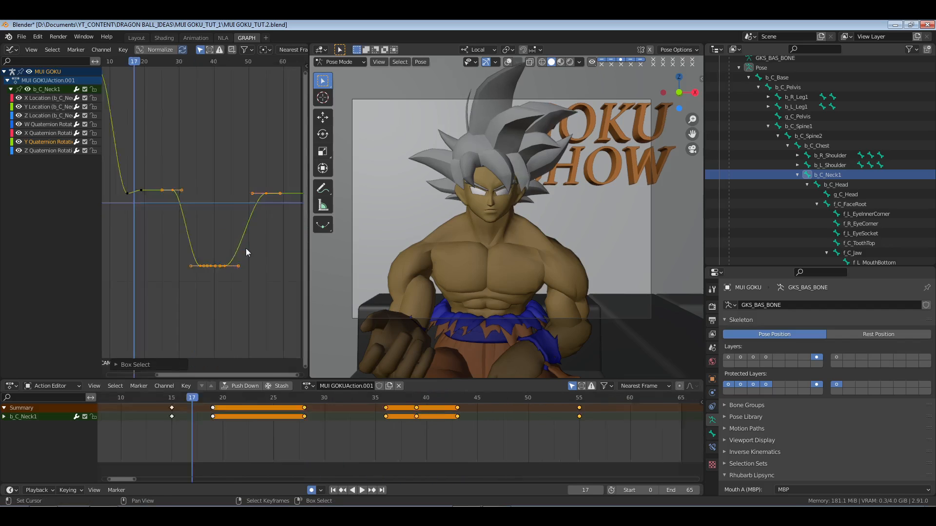
Play the neck animation and scrub to frame 18 to review the head motion.
{"action": "middle_click_drag", "start_coordinate": [246, 247], "coordinate": [216, 225], "text": "ctrl"}
{"action": "key", "text": "space"}
{"action": "key", "text": "space"}
{"action": "left_click", "coordinate": [140, 221]}
{"action": "right_click_drag", "start_coordinate": [206, 194], "coordinate": [175, 226]}
{"action": "mouse_move", "coordinate": [177, 226]}
{"action": "left_mouse_down"}
{"action": "mouse_move", "coordinate": [233, 221]}
{"action": "mouse_move", "coordinate": [194, 222]}
{"action": "left_mouse_up"}
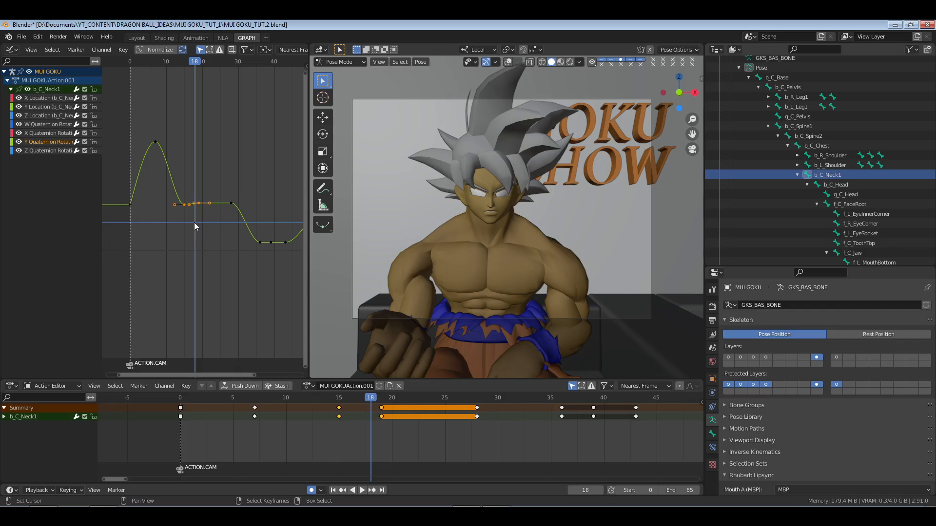
Select the b_C_Head bone, expand its channels, and isolate and frame its Y Quaternion Rotation curve.
{"action": "left_click", "coordinate": [835, 185]}
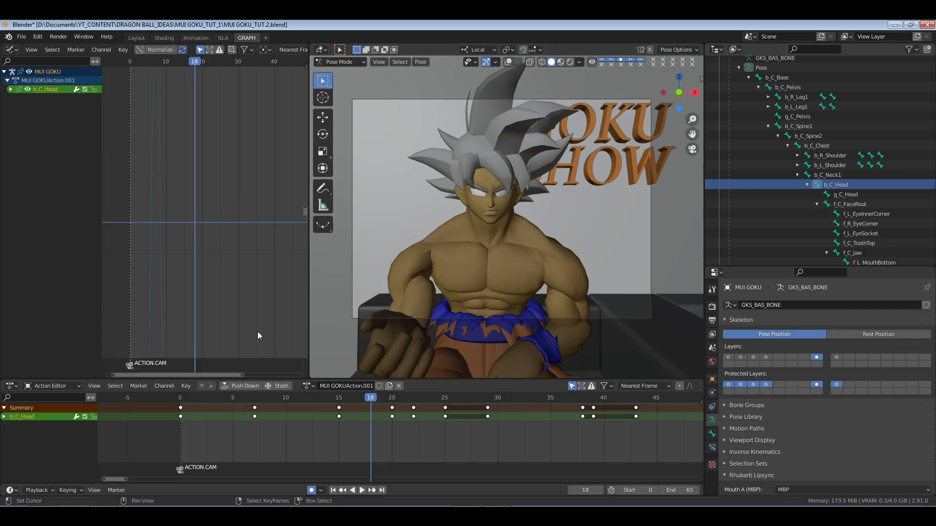
{"action": "left_click", "coordinate": [10, 90]}
{"action": "left_click", "coordinate": [49, 141]}
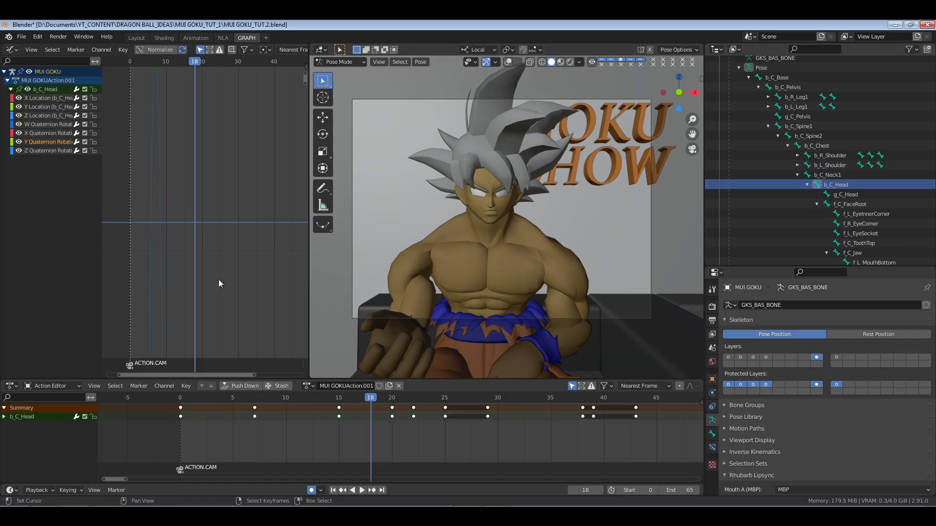
{"action": "key", "text": "a"}
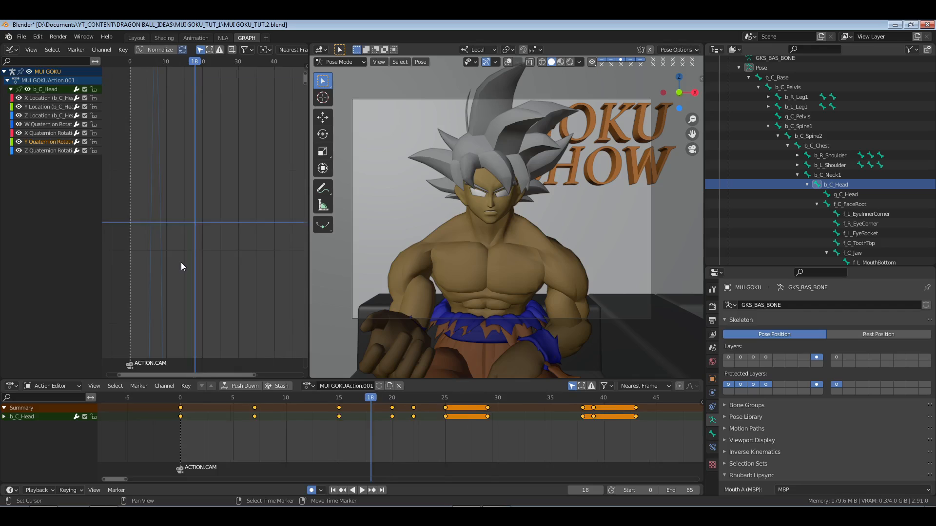
{"action": "key", "text": "Home"}
{"action": "middle_click_drag", "start_coordinate": [204, 165], "coordinate": [174, 178], "text": "ctrl"}
Select the head's Y Quaternion Rotation keyframes at frames 20, 22 and 25 and set their handle type to Free.
{"action": "left_click_drag", "start_coordinate": [166, 176], "coordinate": [209, 217]}
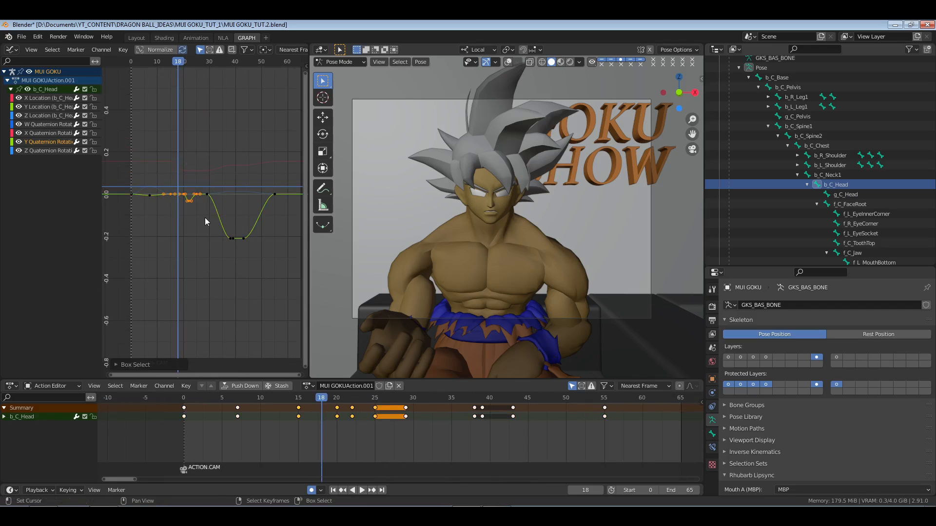
{"action": "key", "text": "KP_Decimal"}
{"action": "key", "text": "alt+a"}
{"action": "middle_click_drag", "start_coordinate": [247, 93], "coordinate": [226, 135], "text": "ctrl"}
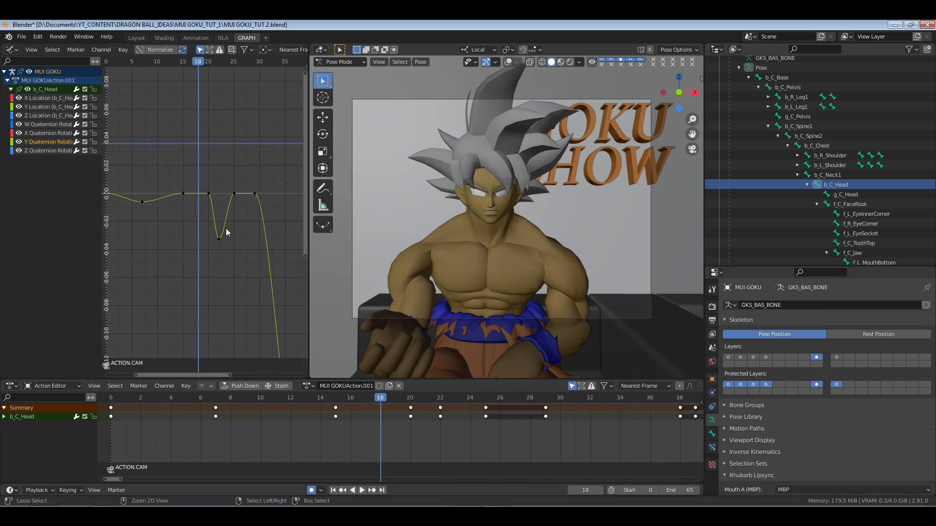
{"action": "middle_click_drag", "start_coordinate": [226, 231], "coordinate": [215, 194]}
{"action": "left_click_drag", "start_coordinate": [182, 159], "coordinate": [244, 237]}
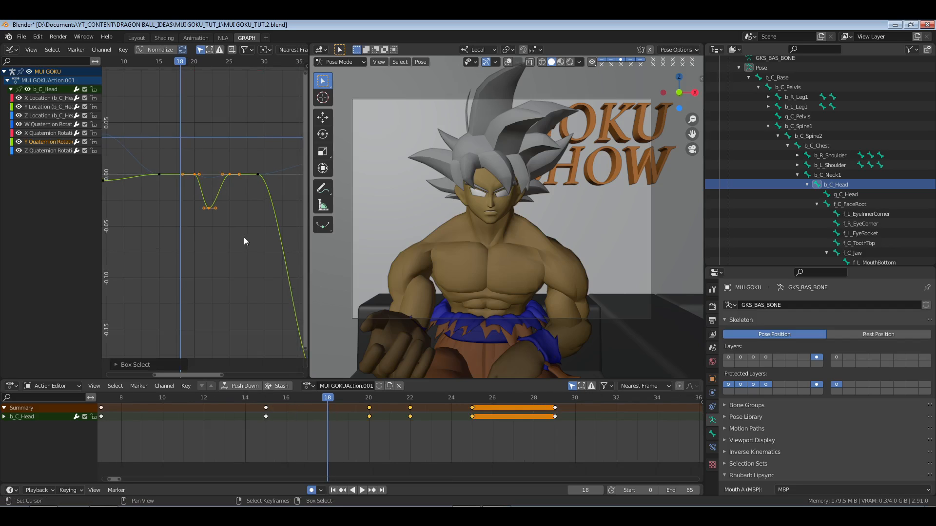
{"action": "key", "text": "KP_Decimal"}
{"action": "middle_click_drag", "start_coordinate": [244, 237], "coordinate": [239, 197], "text": "ctrl"}
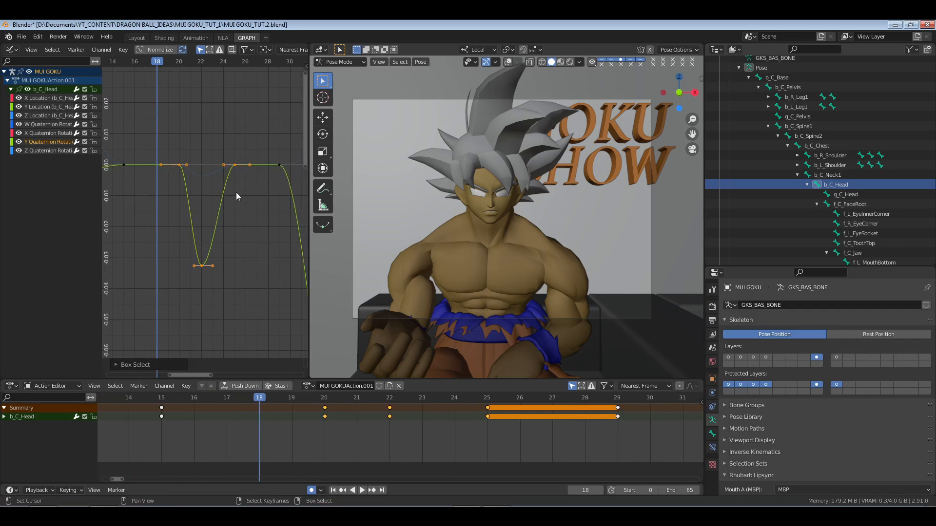
{"action": "key", "text": "v"}
{"action": "left_click", "coordinate": [230, 170]}
{"action": "left_click", "coordinate": [219, 210]}
Scale up the handles of the Y Quaternion Rotation keyframe at frame 22 to round out the dip.
{"action": "left_click", "coordinate": [180, 165]}
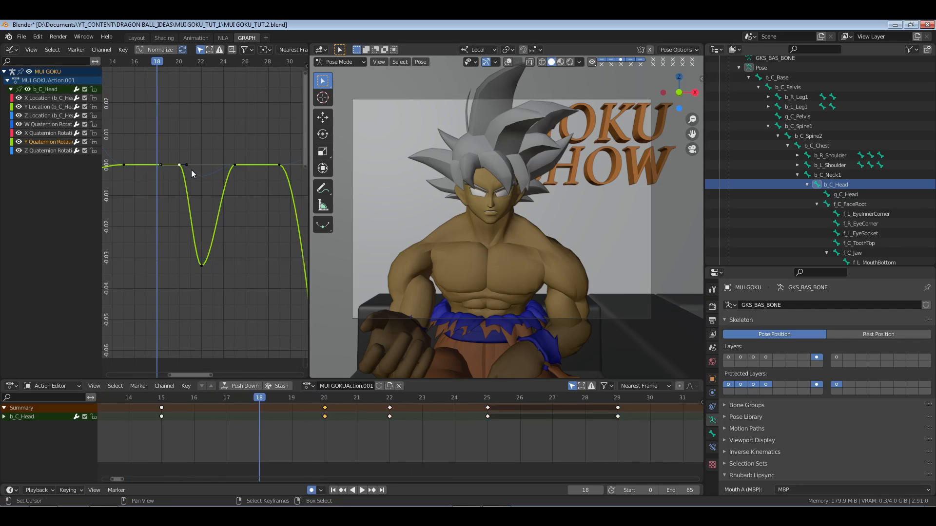
{"action": "left_click", "coordinate": [202, 271]}
{"action": "key", "text": "s"}
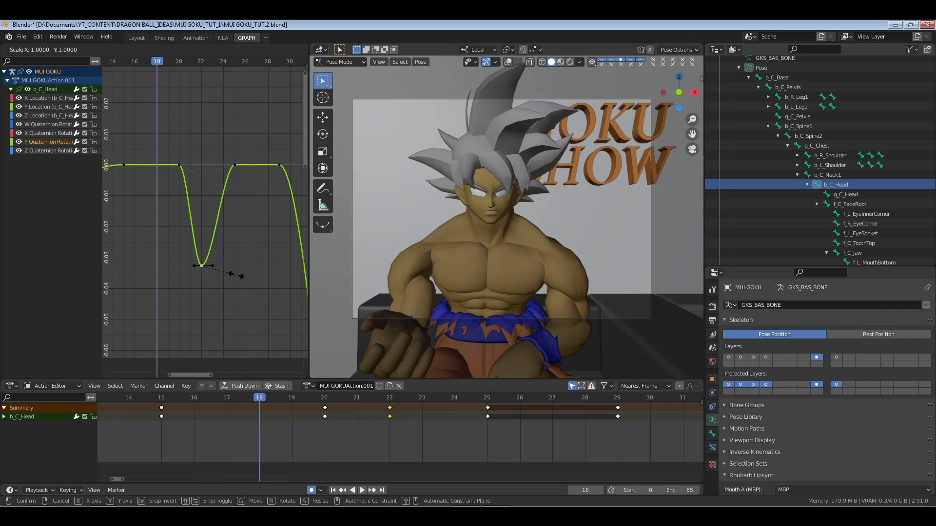
{"action": "left_click", "coordinate": [254, 272]}
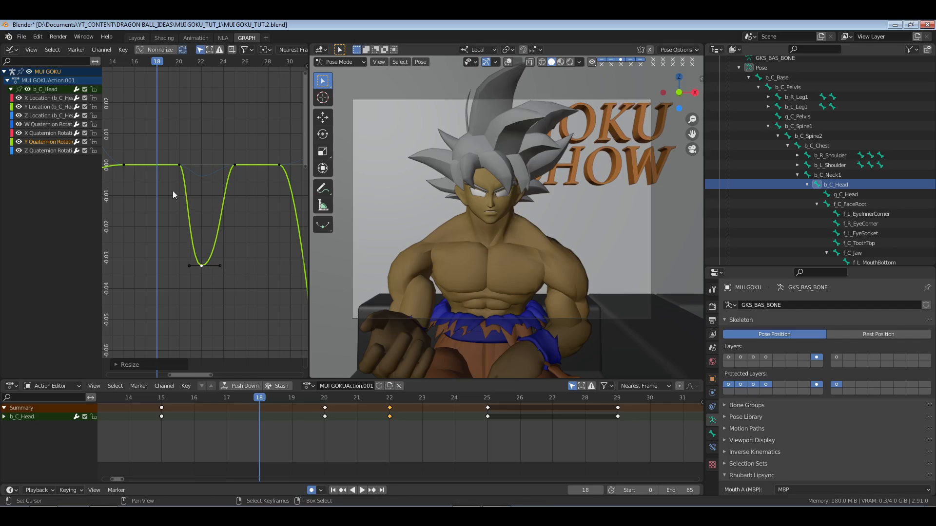
Move the frame 20 keyframe's outgoing handle and the frame 25 keyframe's incoming handle slightly down and toward the dip.
{"action": "left_click", "coordinate": [188, 166]}
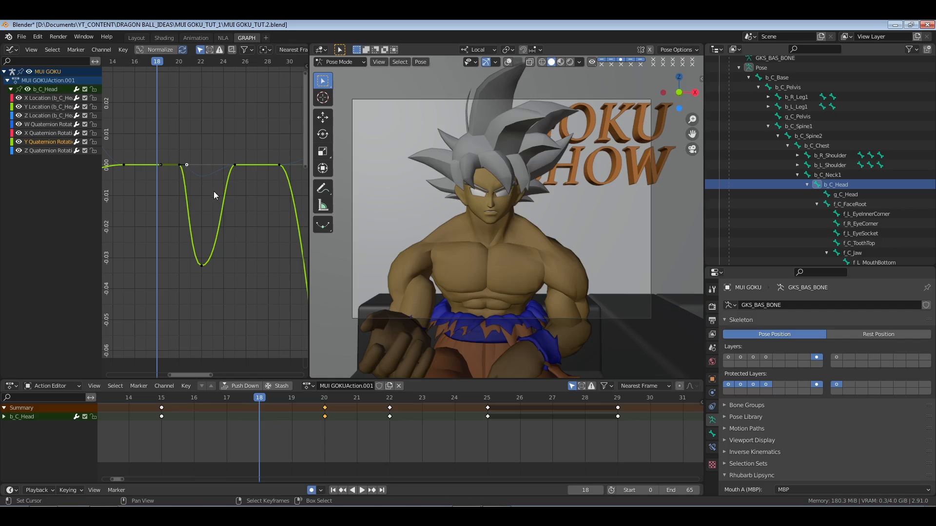
{"action": "key", "text": "g"}
{"action": "left_click", "coordinate": [235, 188]}
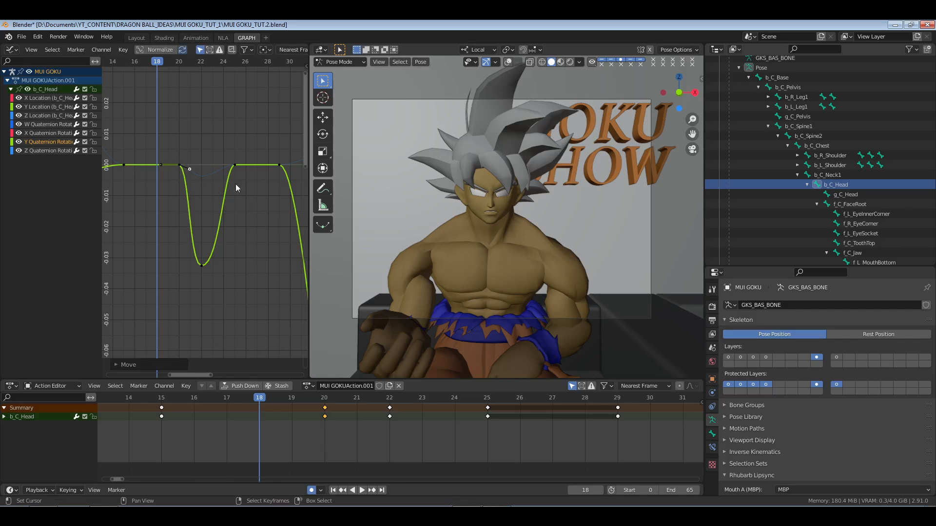
{"action": "left_click", "coordinate": [227, 168]}
{"action": "key", "text": "g"}
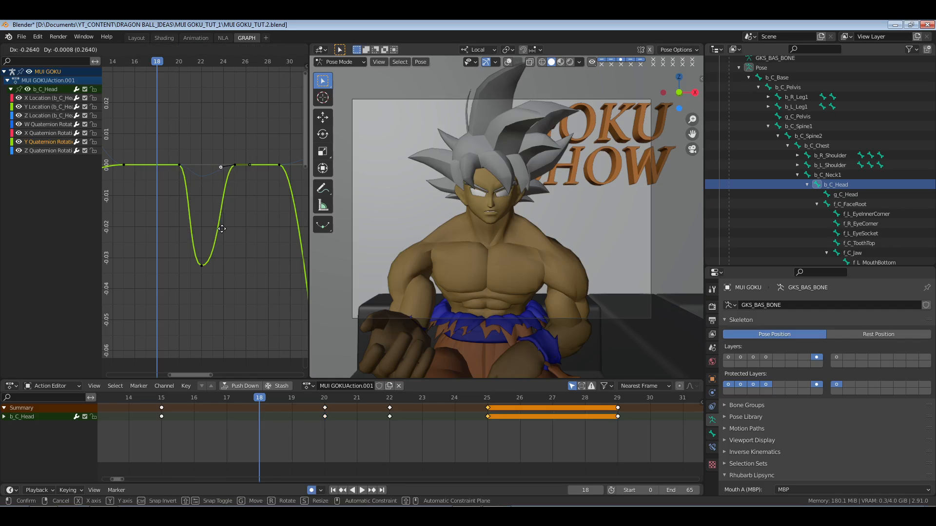
{"action": "left_click", "coordinate": [206, 220]}
Play and scrub the head dip, then move the Y Quaternion Rotation keyframe at frame 25 to frame 26.
{"action": "key", "text": "space"}
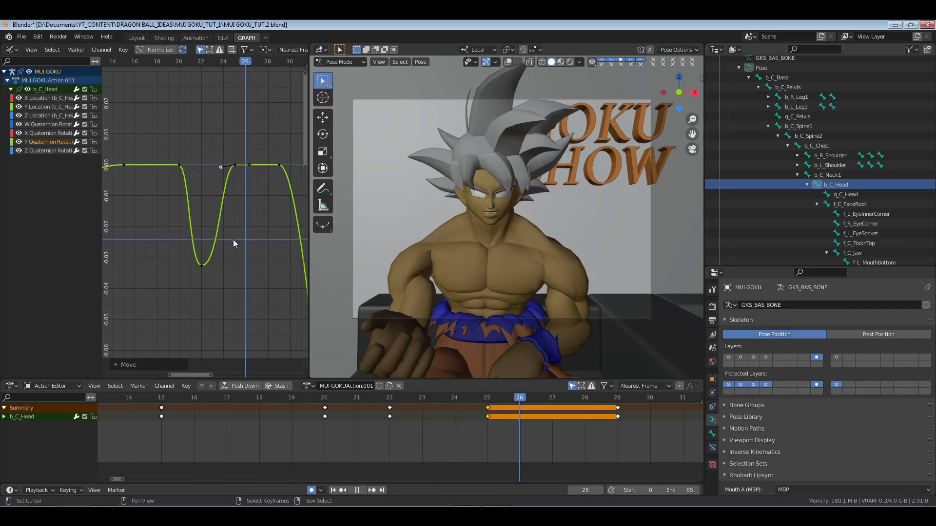
{"action": "left_click", "coordinate": [151, 236]}
{"action": "left_click_drag", "start_coordinate": [177, 227], "coordinate": [233, 224]}
{"action": "key", "text": "space"}
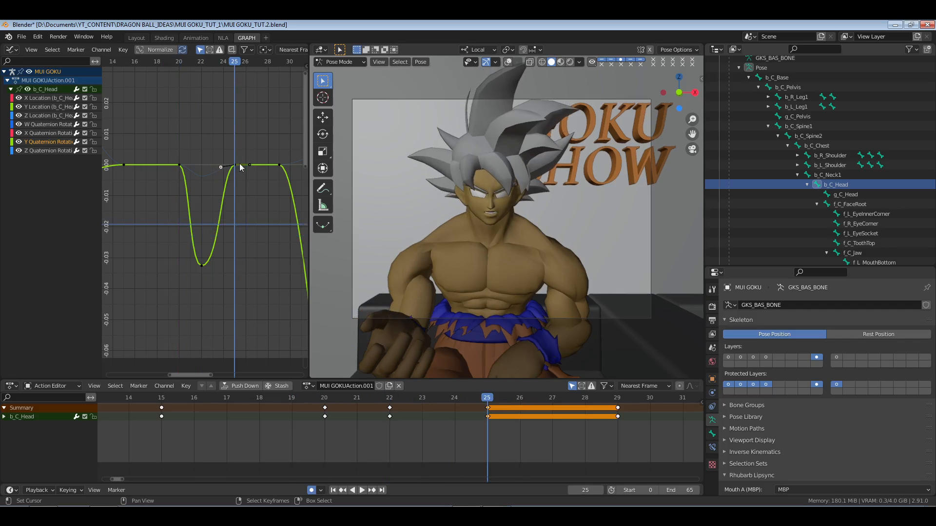
{"action": "left_click", "coordinate": [518, 422]}
{"action": "key", "text": "i"}
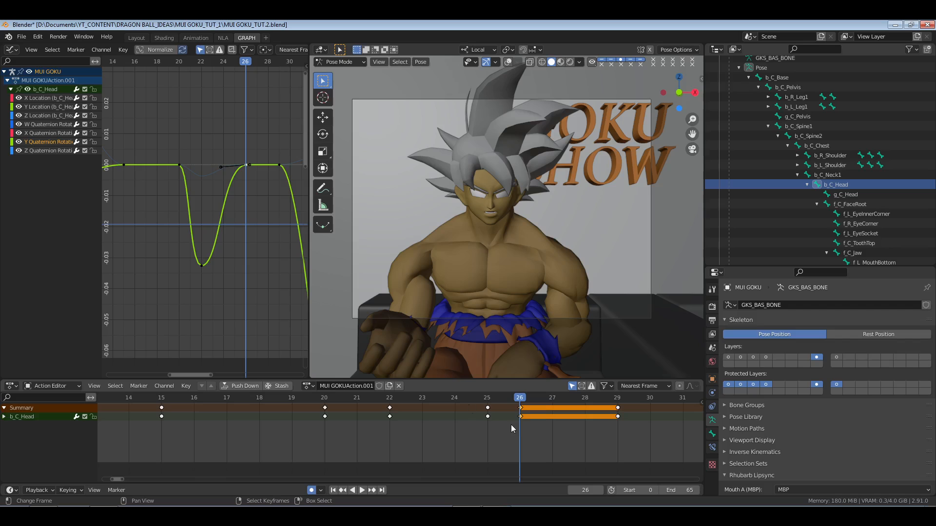
Replay the head dip from around frame 16 to review the adjusted timing.
{"action": "left_click", "coordinate": [169, 225]}
{"action": "key", "text": "space"}
{"action": "left_click", "coordinate": [147, 203]}
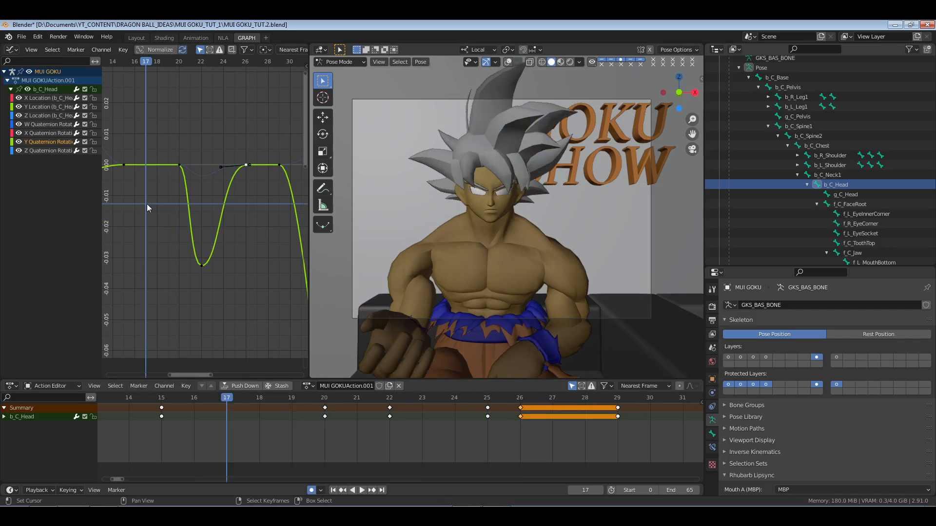
{"action": "left_click", "coordinate": [127, 208]}
{"action": "key", "text": "space"}
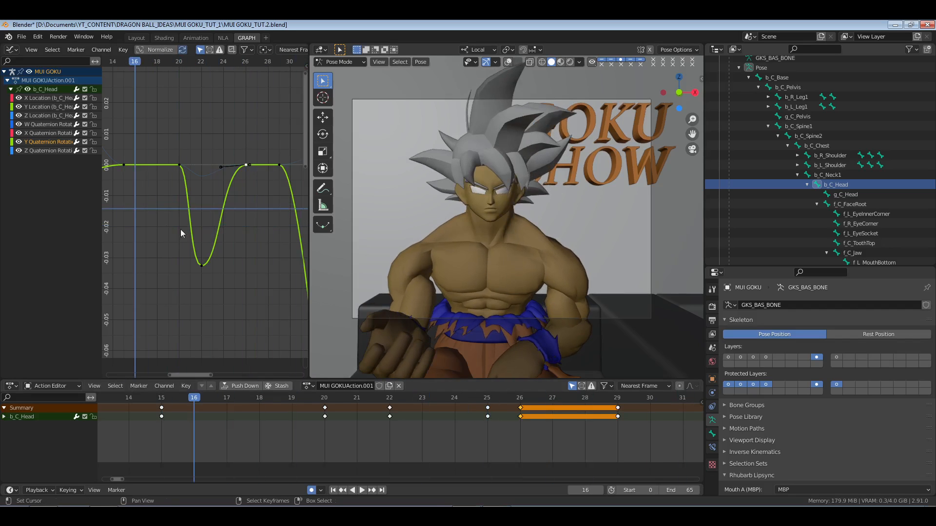
Save the file, then replay the whole head animation and scrub to frame 22.
{"action": "scroll", "coordinate": [180, 233], "scroll_direction": "down", "scroll_amount": 7}
{"action": "scroll", "coordinate": [340, 444], "scroll_direction": "down", "scroll_amount": 7}
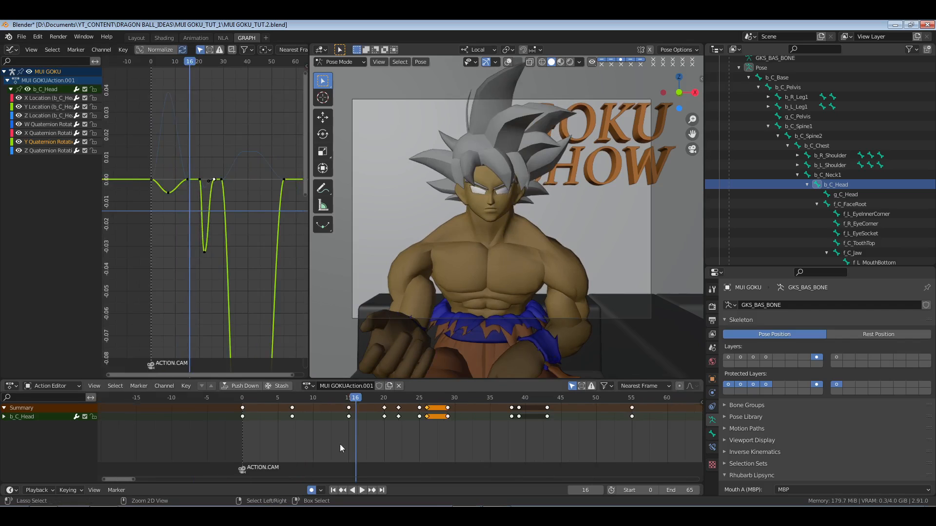
{"action": "left_click", "coordinate": [245, 431]}
{"action": "key", "text": "ctrl+s"}
{"action": "key", "text": "space"}
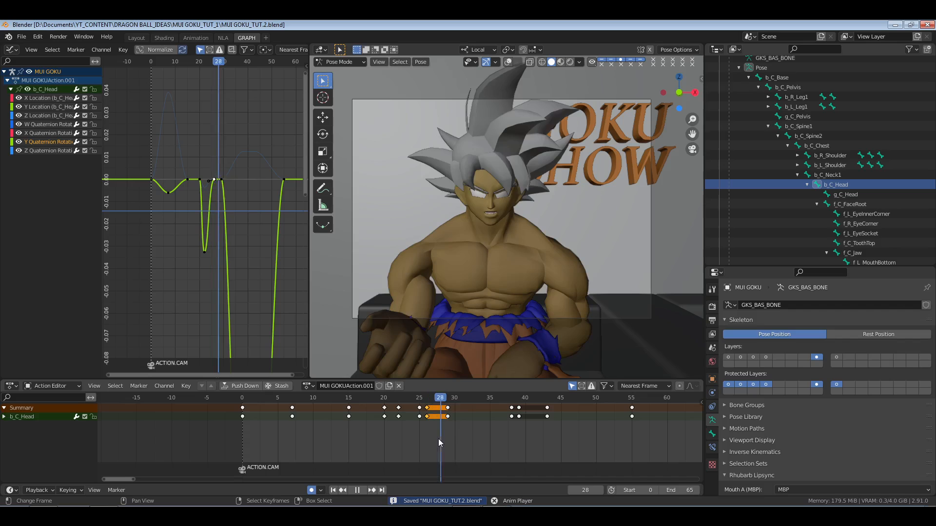
{"action": "key", "text": "space"}
{"action": "left_click_drag", "start_coordinate": [342, 434], "coordinate": [384, 430]}
{"action": "left_click", "coordinate": [397, 429]}
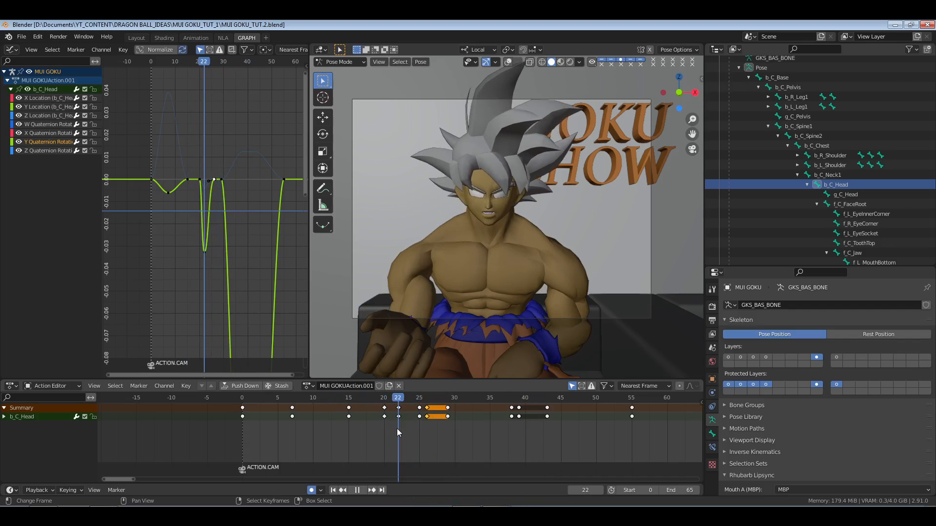
Offset the head's Y Quaternion Rotation keyframe at frame 20 by -1, to frame 19.
{"action": "left_click", "coordinate": [200, 180]}
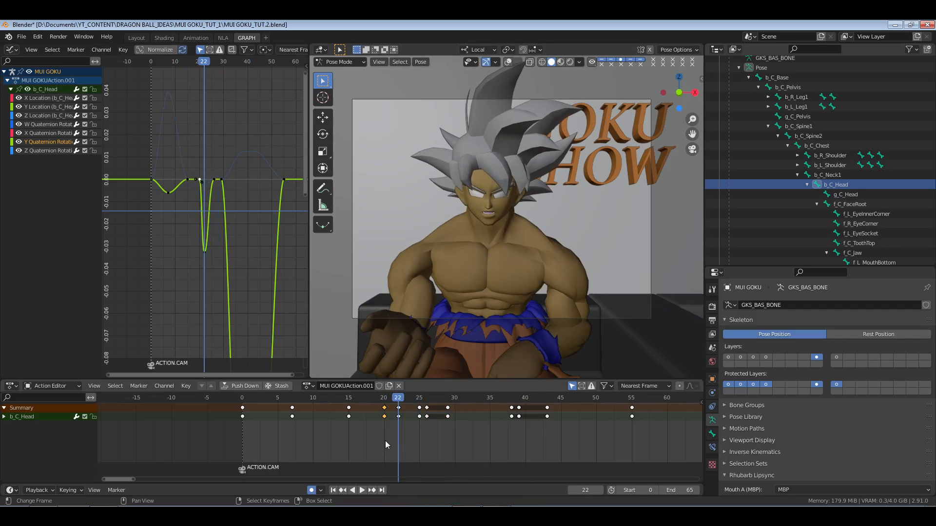
{"action": "key", "text": "shift+d"}
{"action": "type", "text": "-1"}
{"action": "key", "text": "Return"}
Play the animation from its early frames and scrub to frame 19 to check the start of the head dip.
{"action": "left_click", "coordinate": [308, 449]}
{"action": "key", "text": "space"}
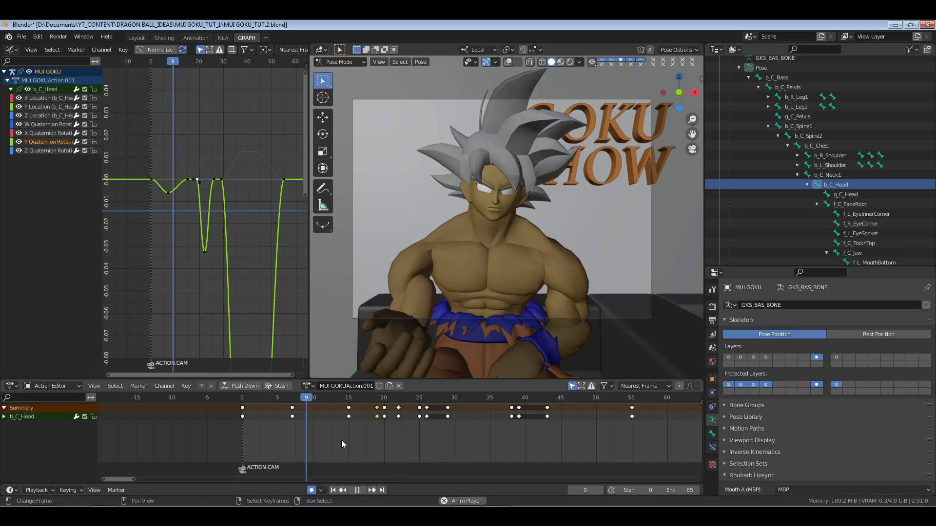
{"action": "key", "text": "space"}
{"action": "left_click", "coordinate": [295, 435]}
{"action": "key", "text": "space"}
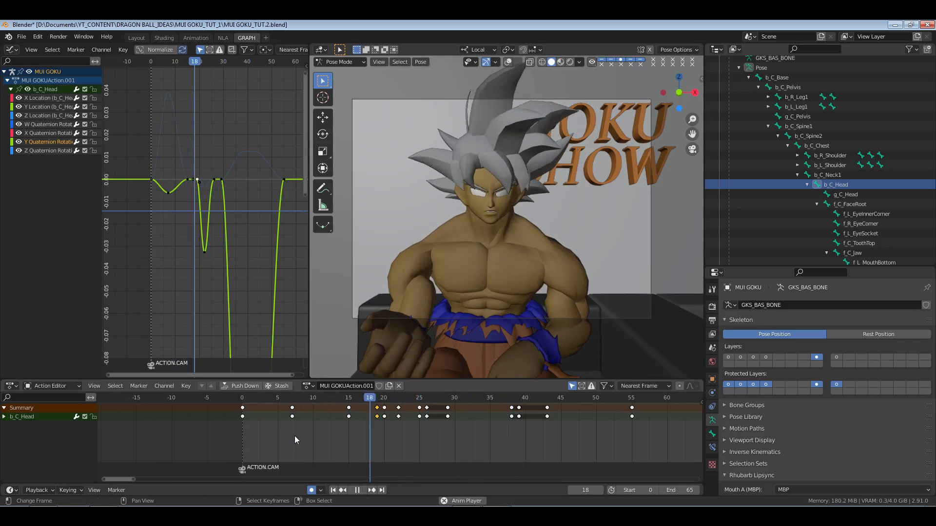
{"action": "mouse_move", "coordinate": [383, 434]}
{"action": "left_mouse_down"}
{"action": "mouse_move", "coordinate": [447, 434]}
{"action": "mouse_move", "coordinate": [376, 433]}
{"action": "left_mouse_up"}
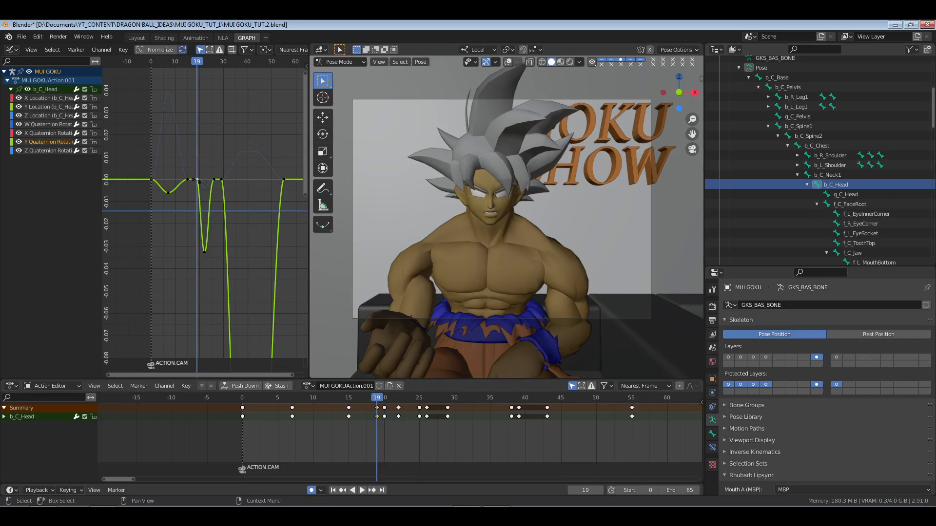
Select the b_C_Neck1 bone, advance to frame 23 and rotate it slightly about its local Y axis to key the pose.
{"action": "left_click", "coordinate": [833, 174]}
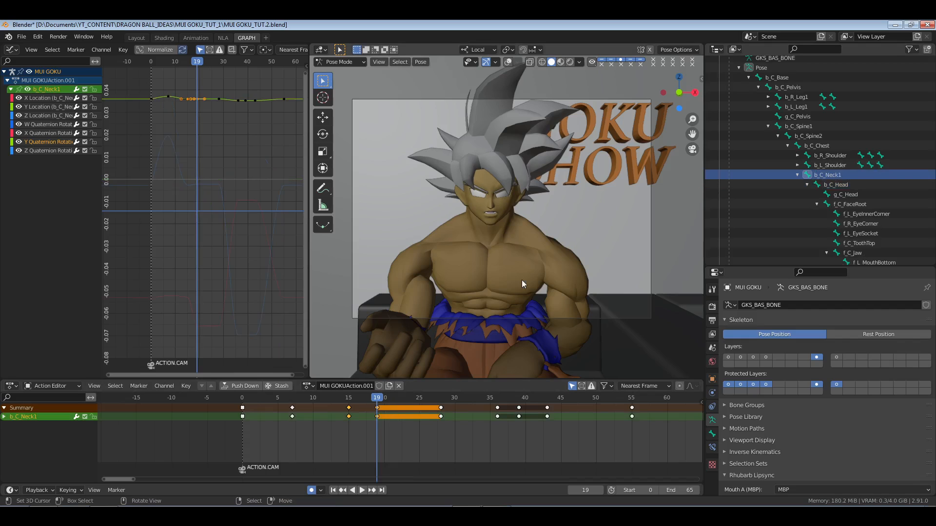
{"action": "key", "text": "Right"}
{"action": "key", "text": "Right"}
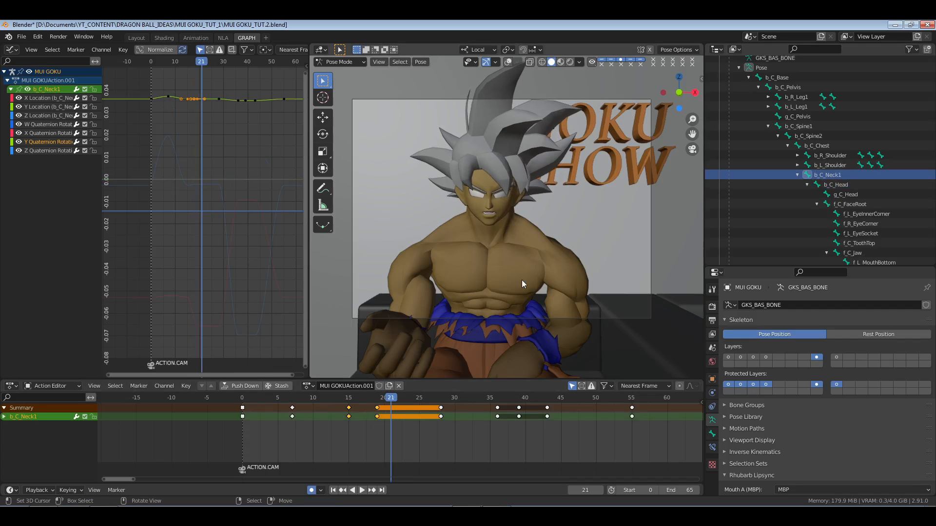
{"action": "key", "text": "Right"}
{"action": "key", "text": "Right"}
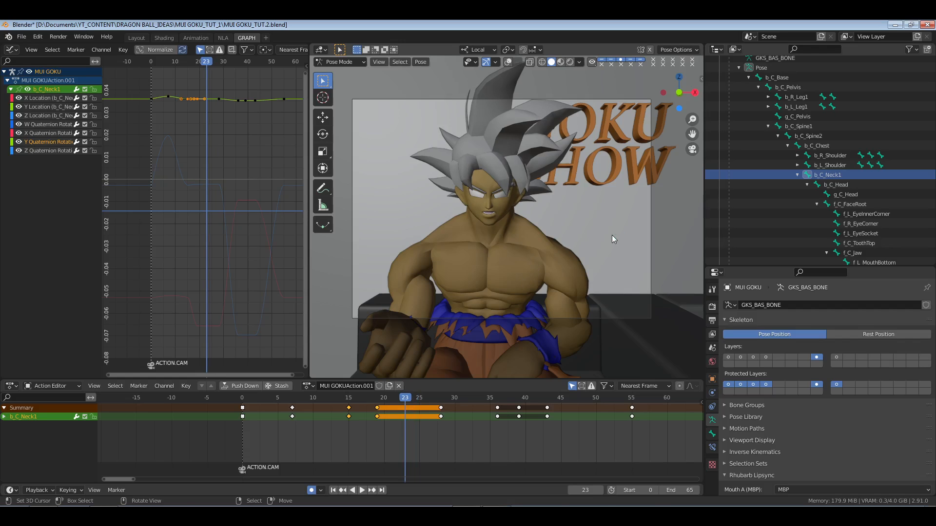
{"action": "key", "text": "r"}
{"action": "key", "text": "y"}
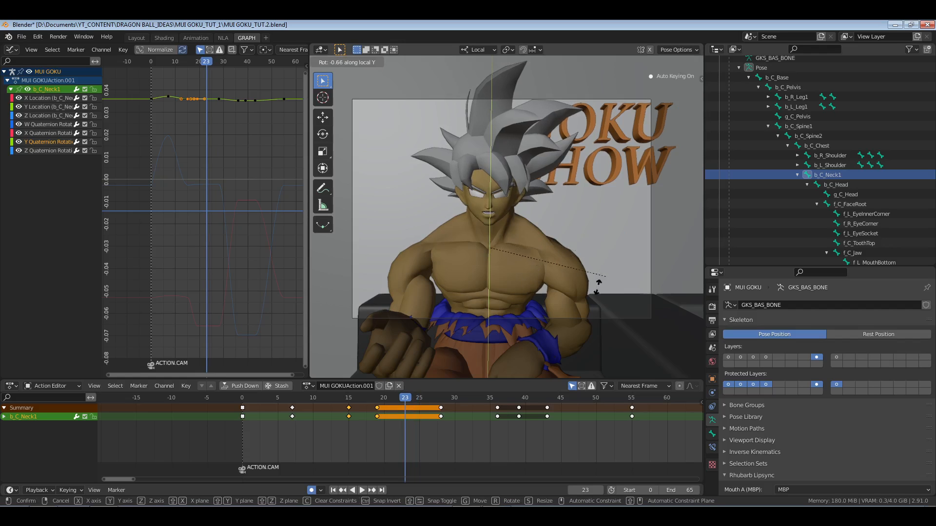
{"action": "left_click", "coordinate": [599, 286]}
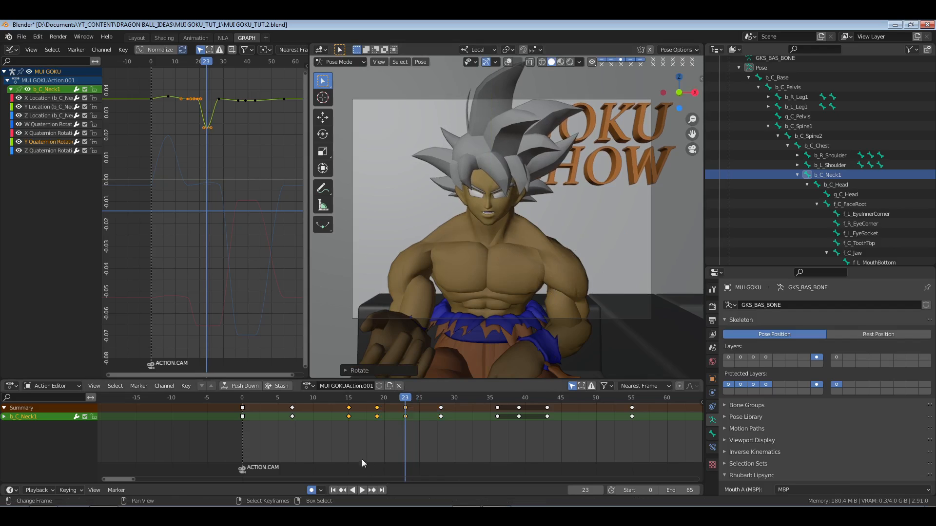
Replay the animation to review the neck rotation and scrub to frame 22.
{"action": "mouse_move", "coordinate": [343, 429]}
{"action": "left_mouse_down"}
{"action": "mouse_move", "coordinate": [336, 422]}
{"action": "mouse_move", "coordinate": [446, 431]}
{"action": "mouse_move", "coordinate": [353, 432]}
{"action": "left_mouse_up"}
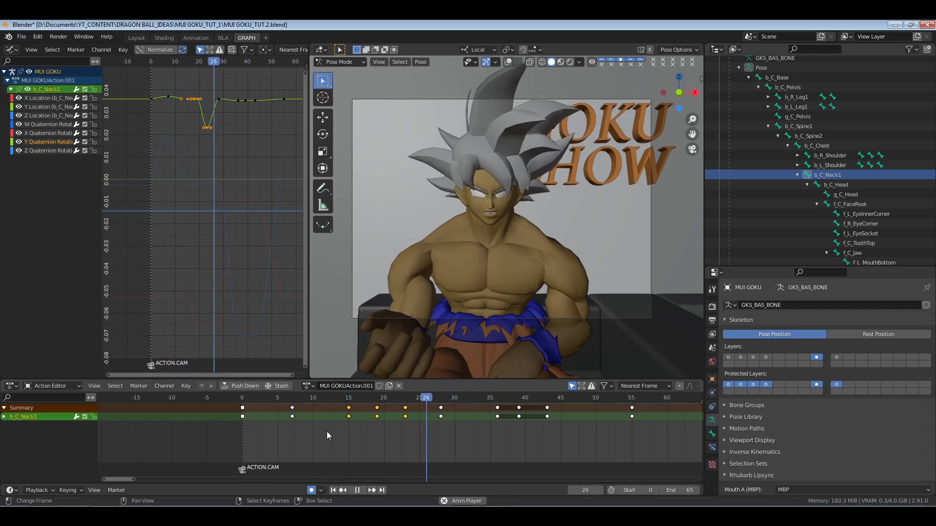
{"action": "key", "text": "space"}
{"action": "left_click_drag", "start_coordinate": [317, 432], "coordinate": [280, 432]}
{"action": "key", "text": "space"}
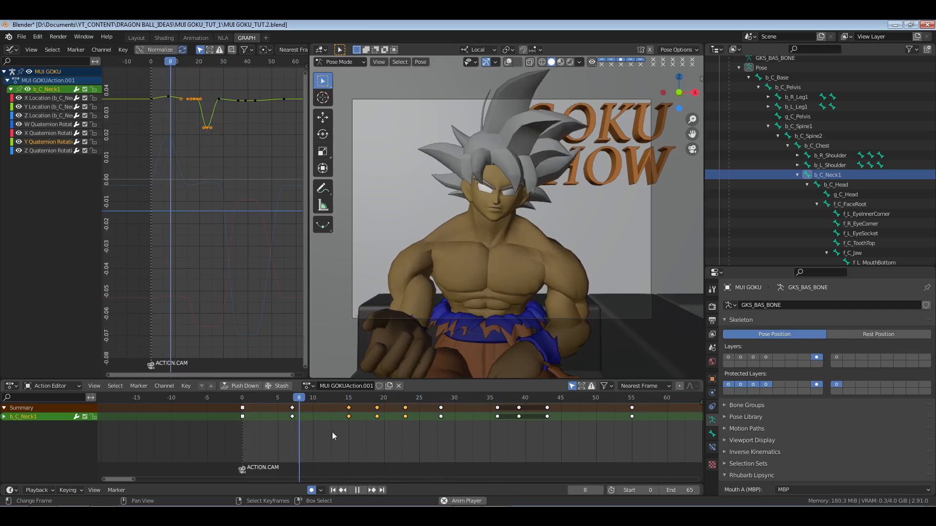
{"action": "key", "text": "space"}
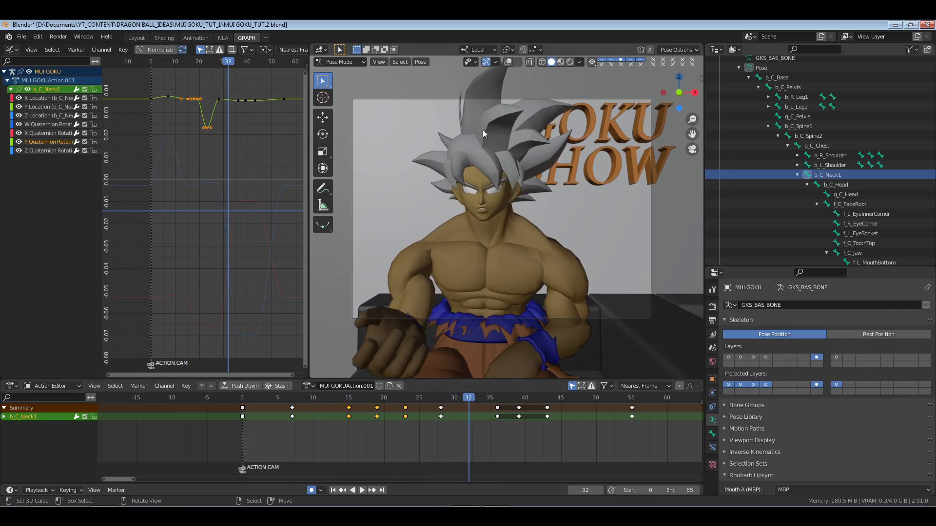
{"action": "left_click_drag", "start_coordinate": [207, 150], "coordinate": [203, 148]}
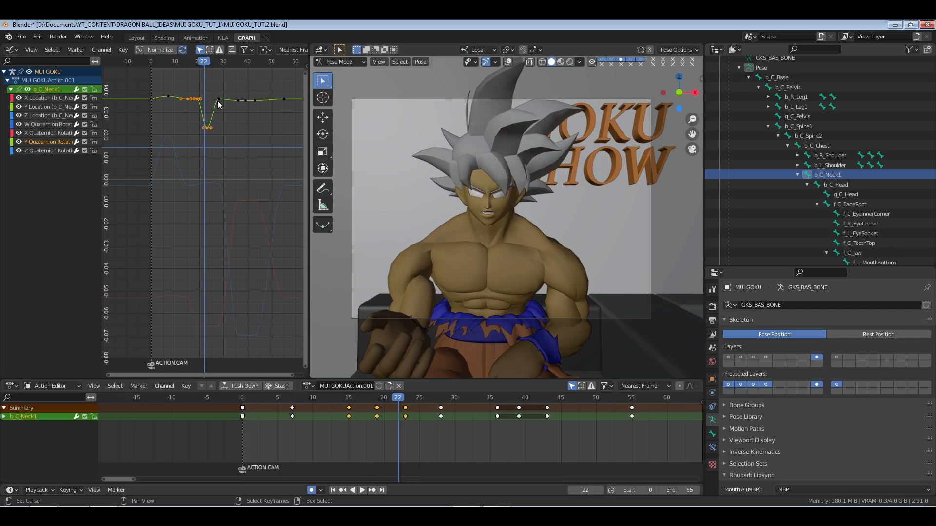
Change the handle type of b_C_Neck1's frame 23 Y Quaternion Rotation keyframe so its two handles can move independently.
{"action": "left_click_drag", "start_coordinate": [224, 88], "coordinate": [215, 156]}
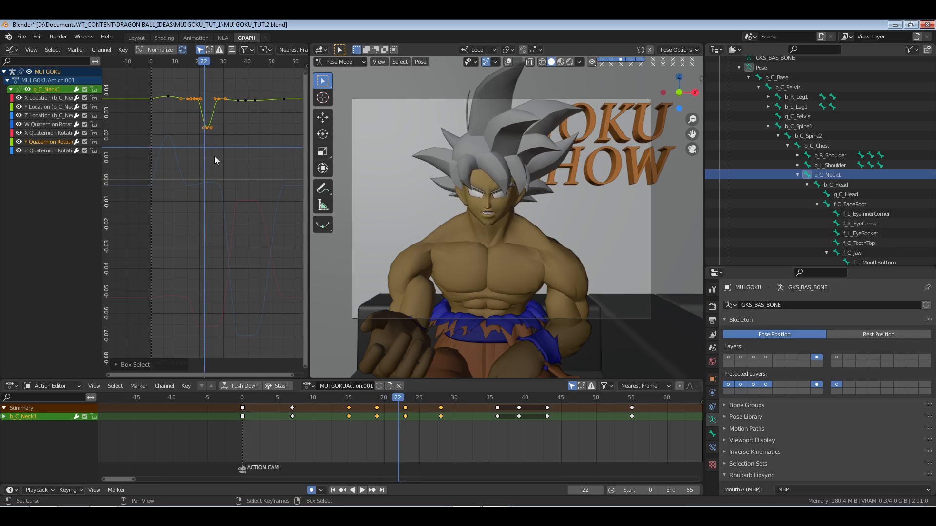
{"action": "key", "text": "KP_Decimal"}
{"action": "right_click_drag", "start_coordinate": [179, 304], "coordinate": [259, 353]}
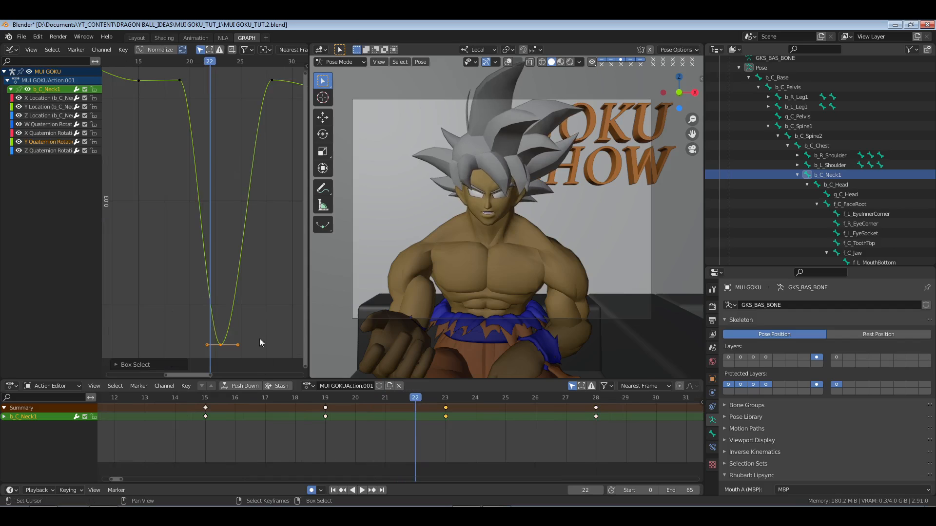
{"action": "key", "text": "v"}
{"action": "left_click", "coordinate": [251, 314]}
{"action": "key", "text": "KP_Decimal"}
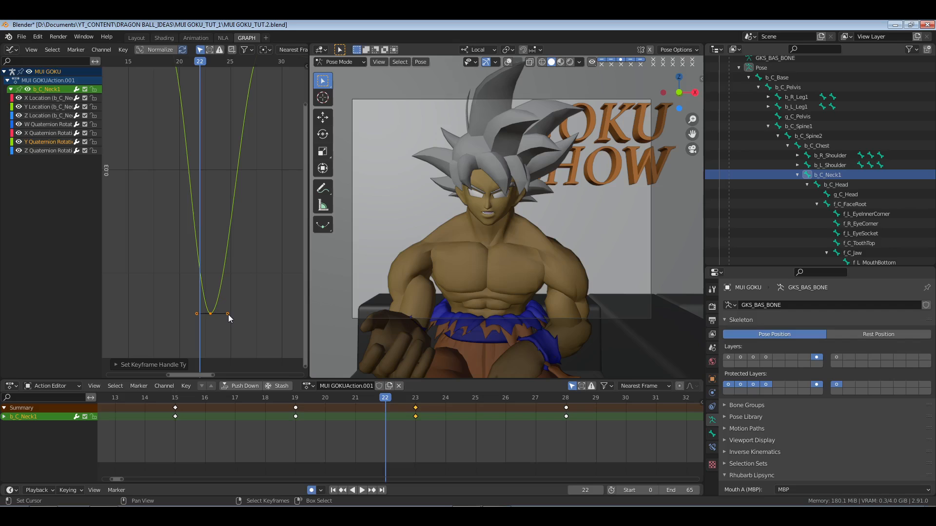
Lengthen both handles of the frame 23 dip keyframe, the right slightly upward and the left by about 0.9 frames.
{"action": "left_click", "coordinate": [228, 314]}
{"action": "key", "text": "g"}
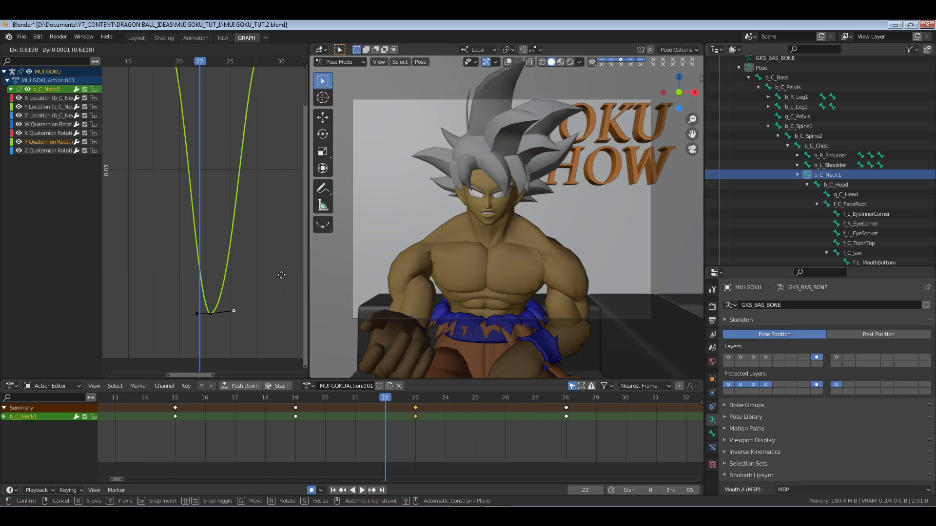
{"action": "left_click", "coordinate": [288, 271]}
{"action": "right_click", "coordinate": [190, 313]}
{"action": "right_click", "coordinate": [207, 311]}
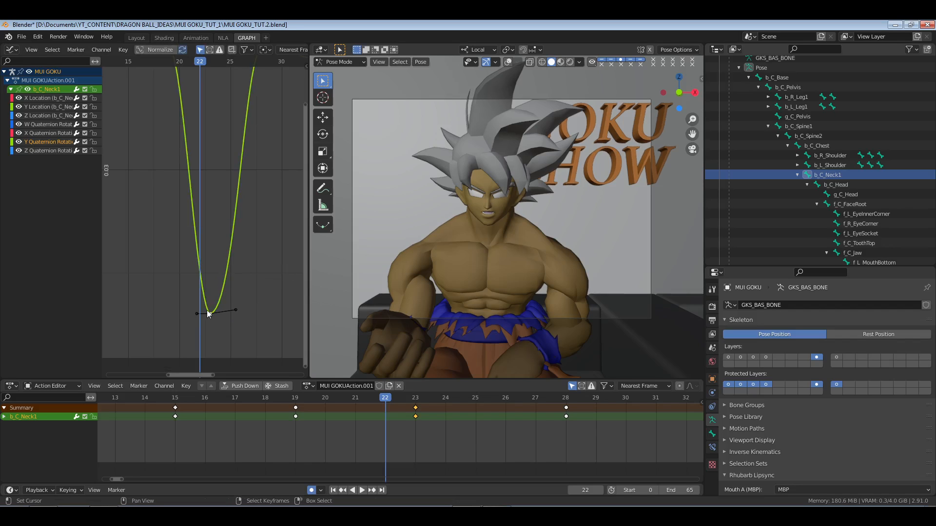
{"action": "key", "text": "g"}
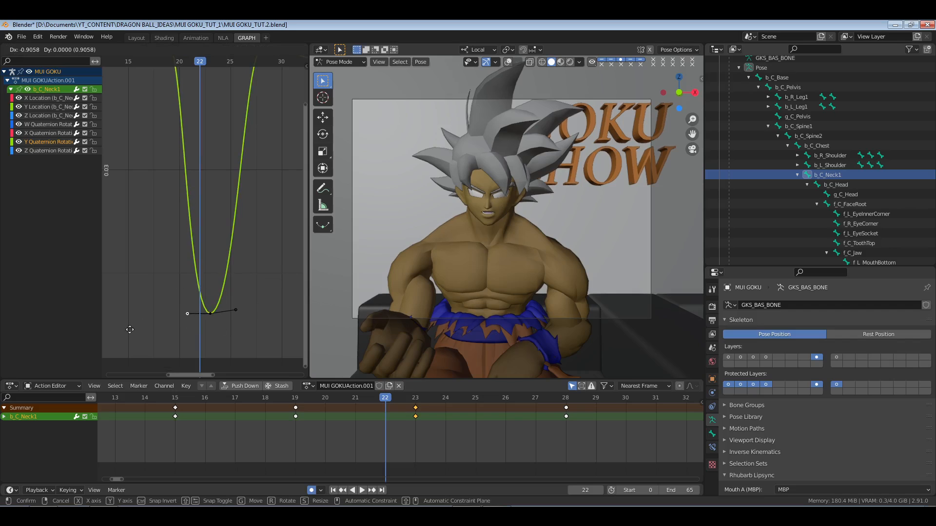
{"action": "left_click", "coordinate": [293, 347]}
Free the handles of the frame 19 Y Quaternion Rotation keyframe and extend its right handle by about 0.8 frames.
{"action": "scroll", "coordinate": [187, 198], "scroll_direction": "down", "scroll_amount": 2}
{"action": "middle_click_drag", "start_coordinate": [178, 100], "coordinate": [187, 141]}
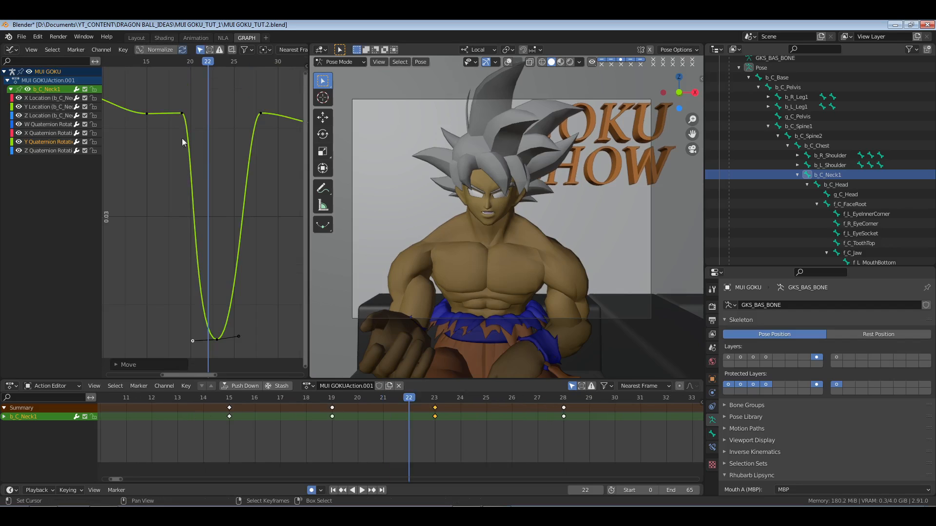
{"action": "right_click", "coordinate": [183, 113]}
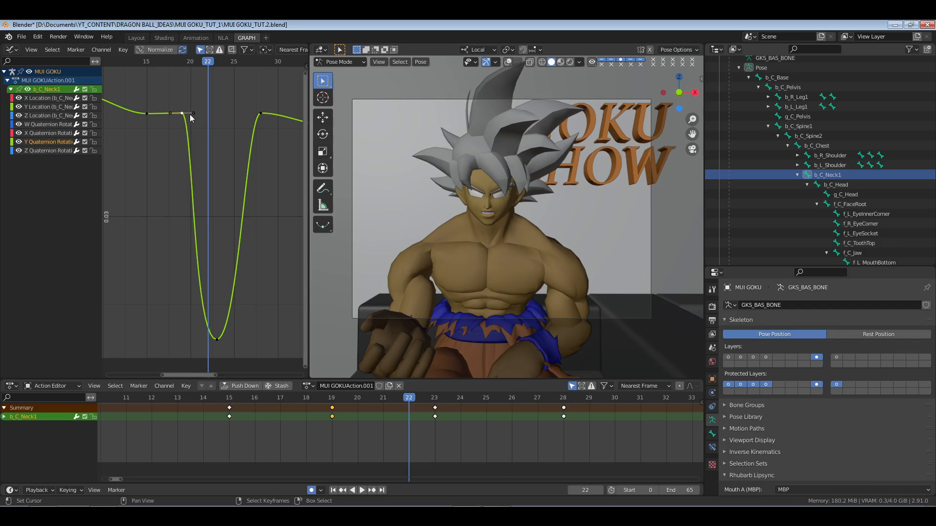
{"action": "key", "text": "g"}
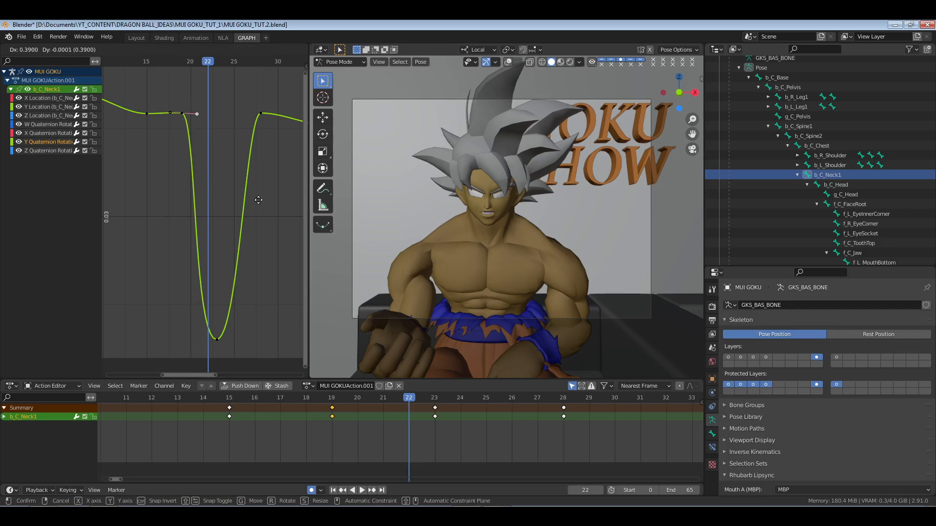
{"action": "right_click", "coordinate": [224, 169]}
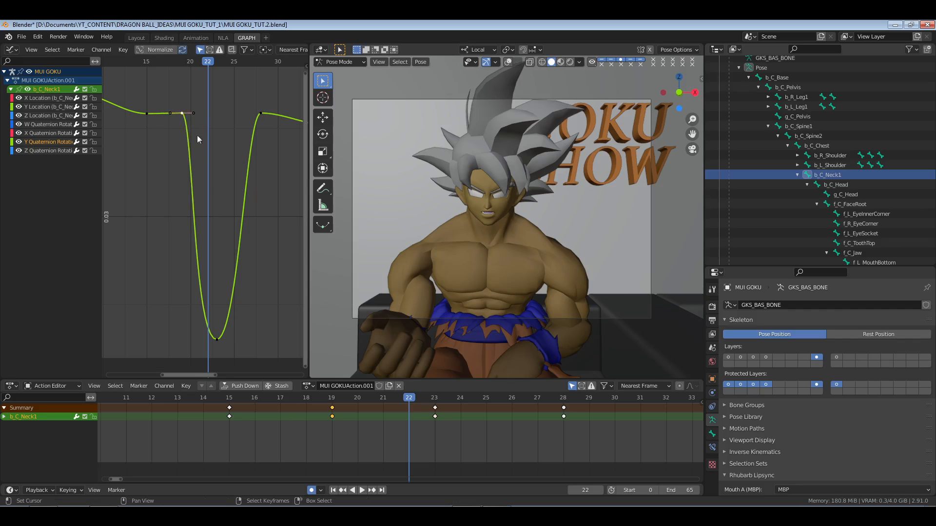
{"action": "key", "text": "v"}
{"action": "left_click", "coordinate": [212, 152]}
{"action": "key", "text": "g"}
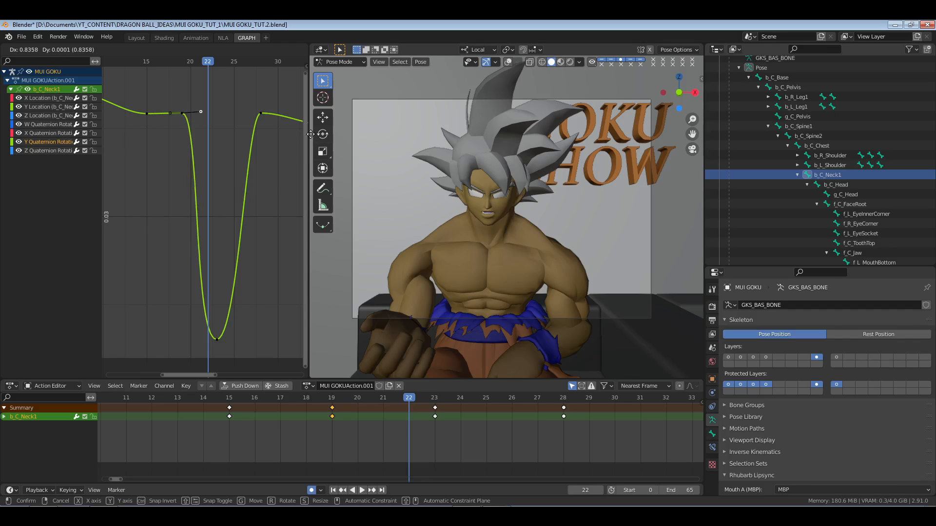
{"action": "left_click", "coordinate": [249, 297]}
Try to scale the frame 23 dip keyframe along the X axis.
{"action": "middle_click_drag", "start_coordinate": [245, 319], "coordinate": [240, 258]}
{"action": "right_click_drag", "start_coordinate": [204, 271], "coordinate": [233, 295]}
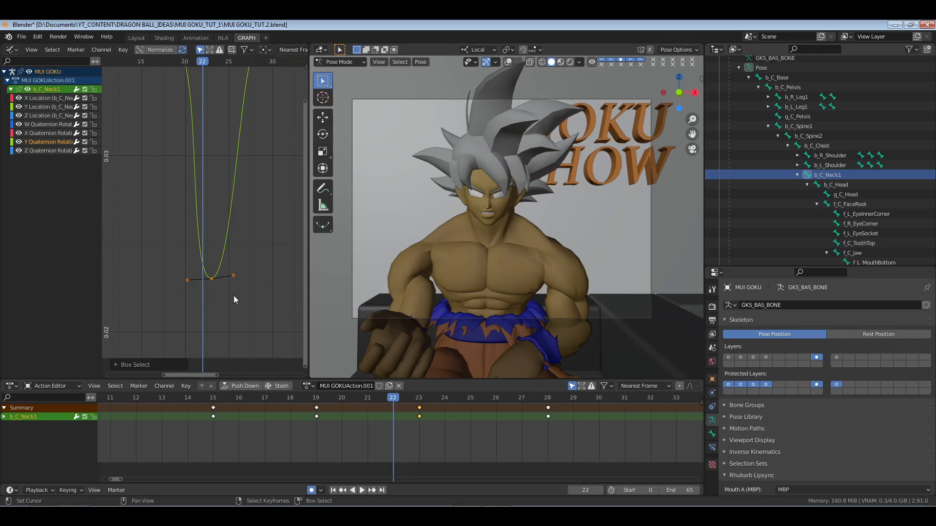
{"action": "left_click", "coordinate": [209, 278]}
{"action": "key", "text": "s"}
{"action": "key", "text": "x"}
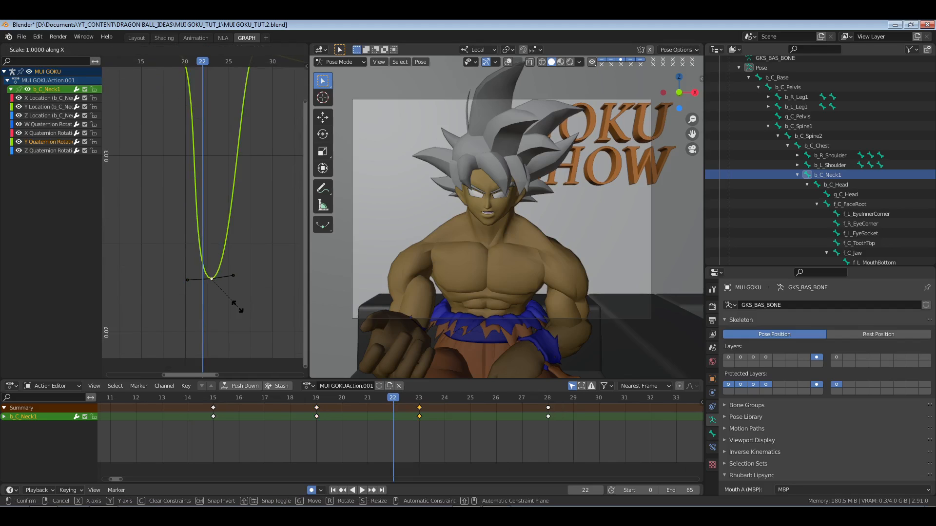
{"action": "left_click", "coordinate": [243, 303]}
{"action": "right_click", "coordinate": [146, 296]}
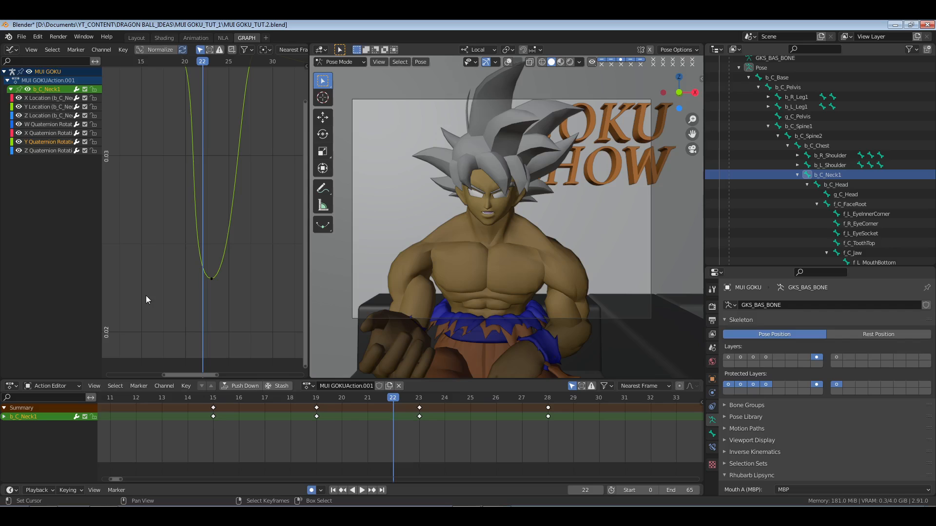
Save the file and play the animation from frame 0 to review the adjusted neck rotation.
{"action": "left_click", "coordinate": [332, 490]}
{"action": "mouse_move", "coordinate": [492, 442]}
{"action": "middle_mouse_down", "text": "ctrl"}
{"action": "mouse_move", "coordinate": [533, 444]}
{"action": "mouse_move", "coordinate": [428, 427]}
{"action": "middle_mouse_up", "text": "ctrl"}
{"action": "key", "text": "ctrl+s"}
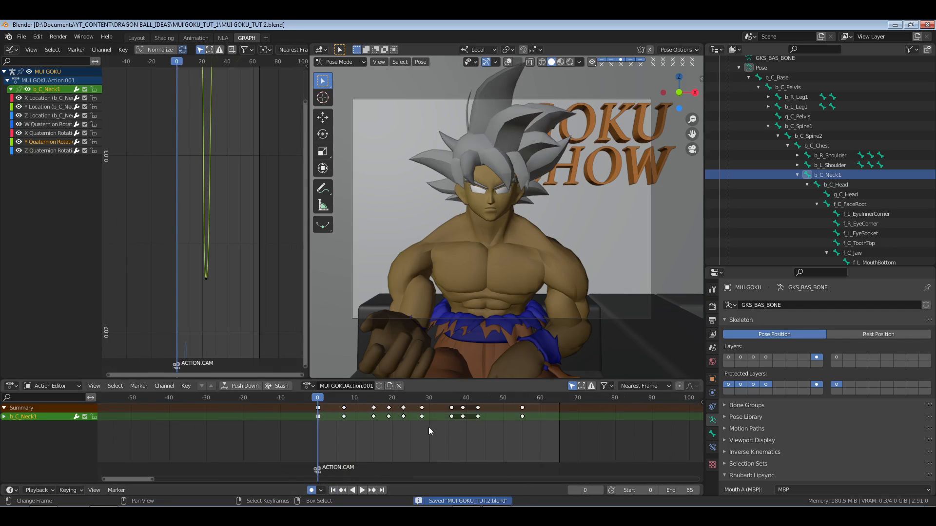
{"action": "key", "text": "space"}
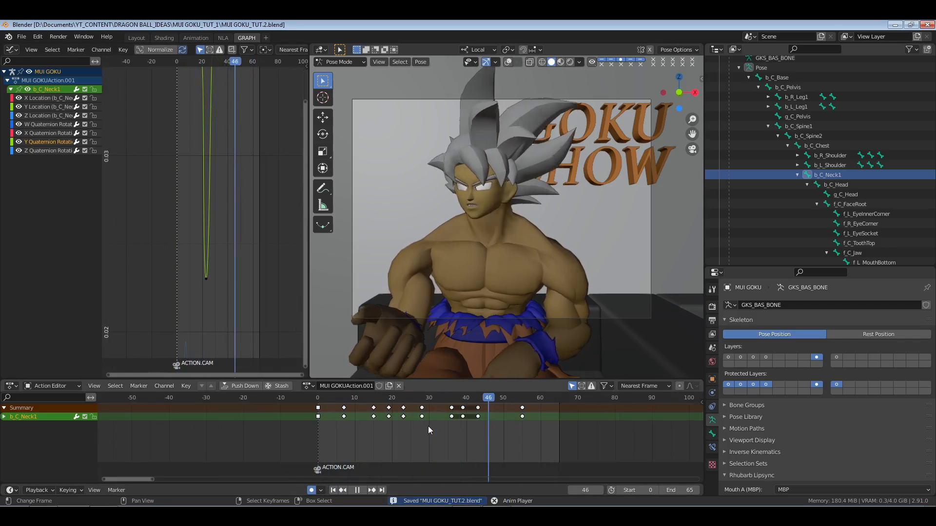
{"action": "left_click_drag", "start_coordinate": [325, 422], "coordinate": [425, 433]}
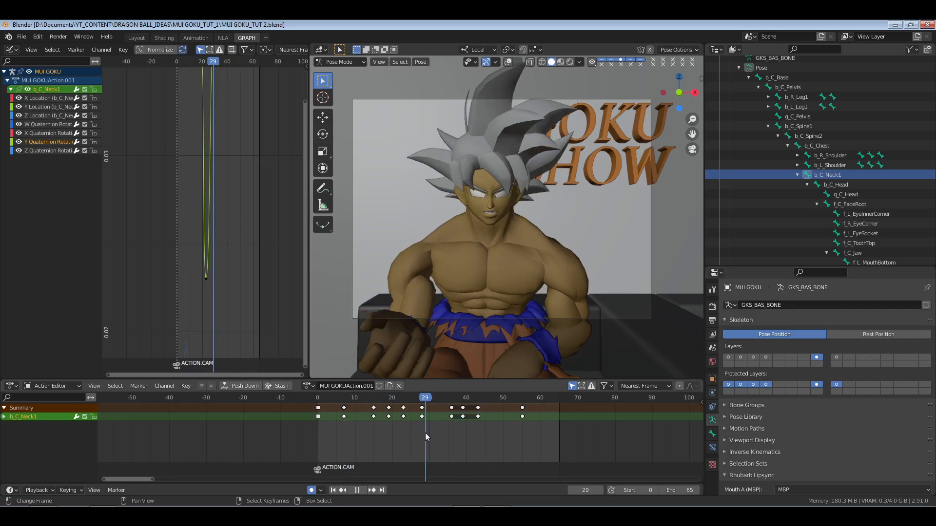
{"action": "left_click", "coordinate": [319, 437]}
{"action": "key", "text": "ctrl+s"}
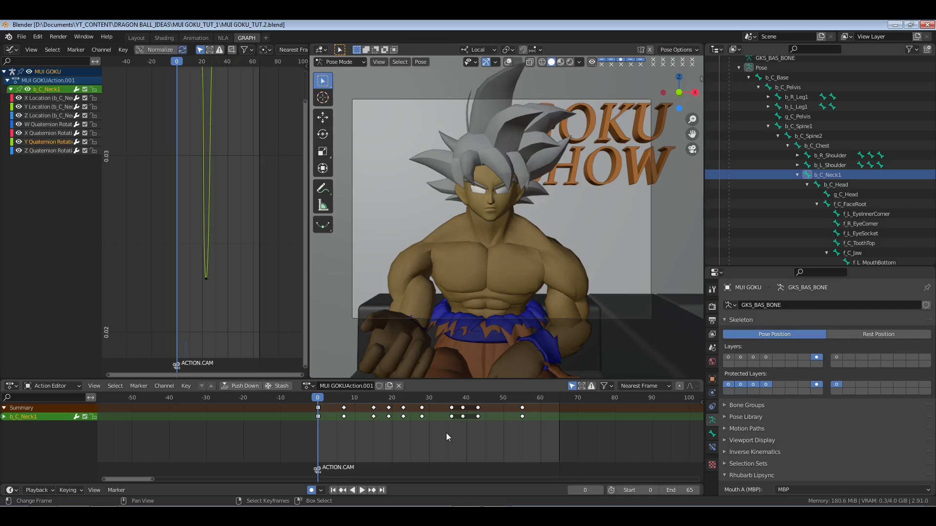
Replay the full animation twice to check the timing of the head turn.
{"action": "key", "text": "space"}
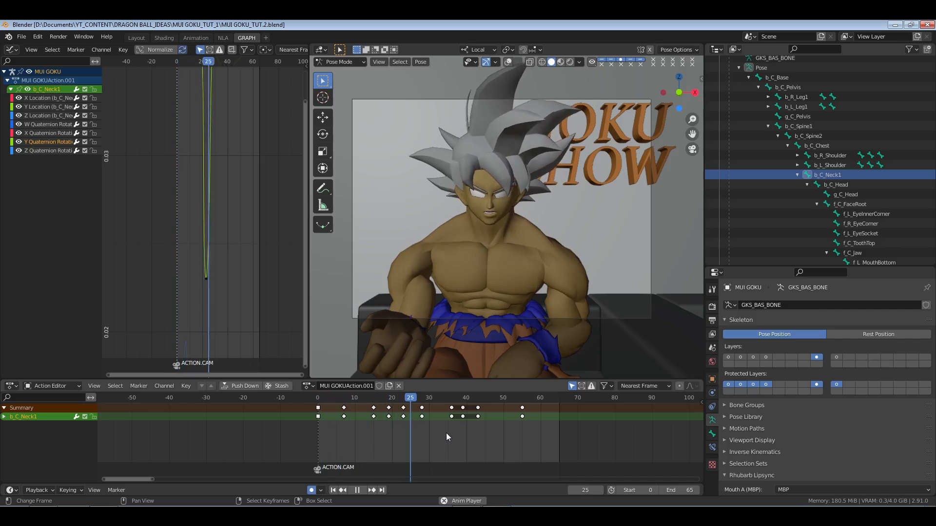
{"action": "key", "text": "space"}
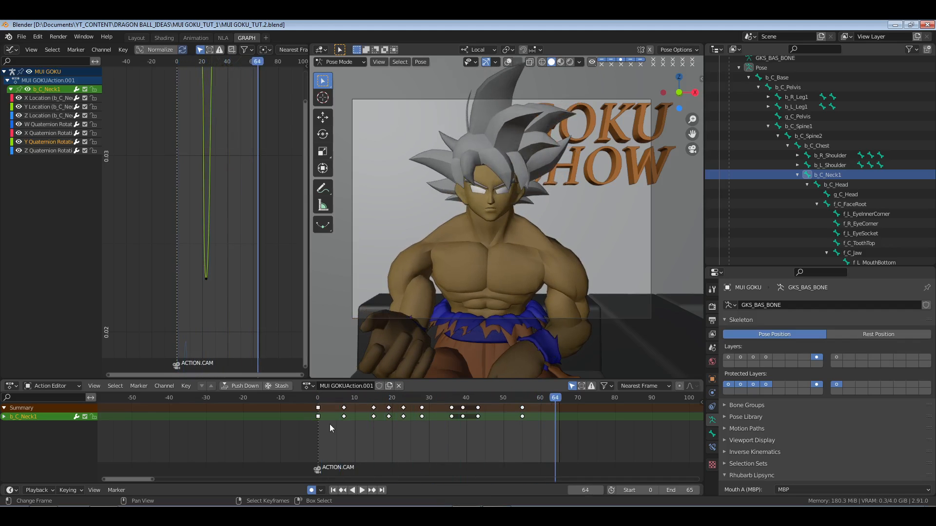
{"action": "left_click", "coordinate": [315, 425]}
{"action": "key", "text": "space"}
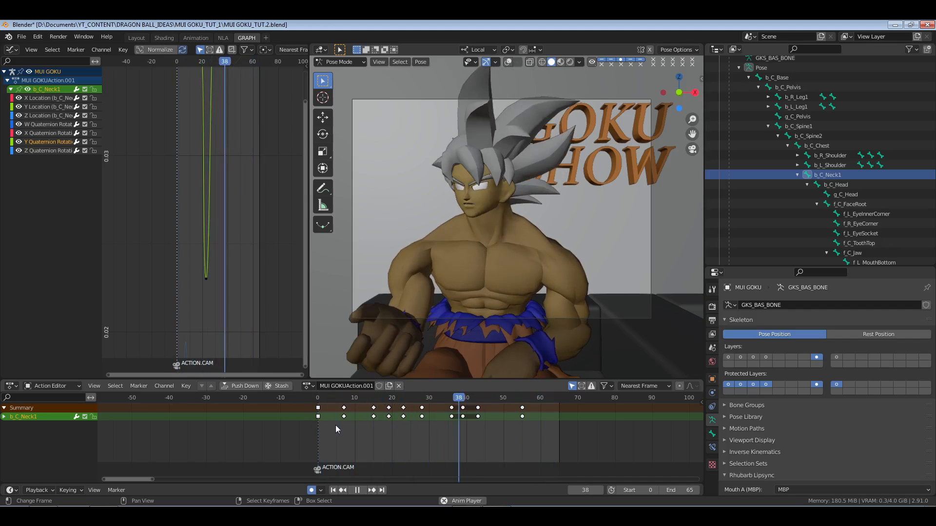
{"action": "key", "text": "space"}
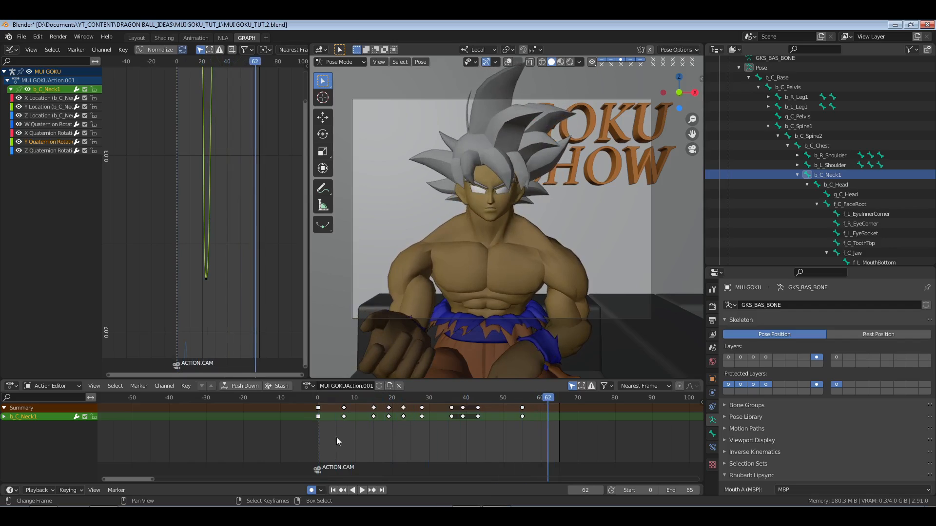
Deselect all bones and play the animation again from frame 0.
{"action": "left_click", "coordinate": [332, 490]}
{"action": "key", "text": "alt+a"}
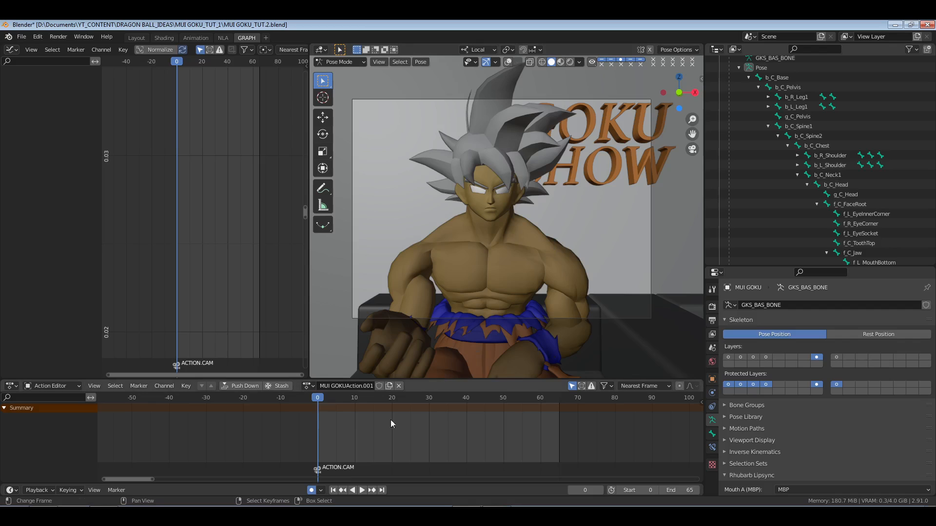
{"action": "key", "text": "space"}
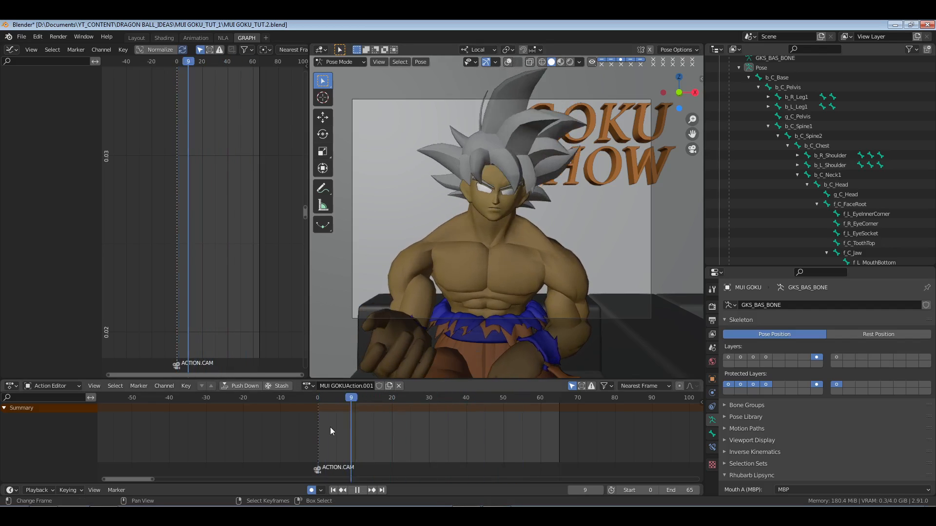
{"action": "key", "text": "Escape"}
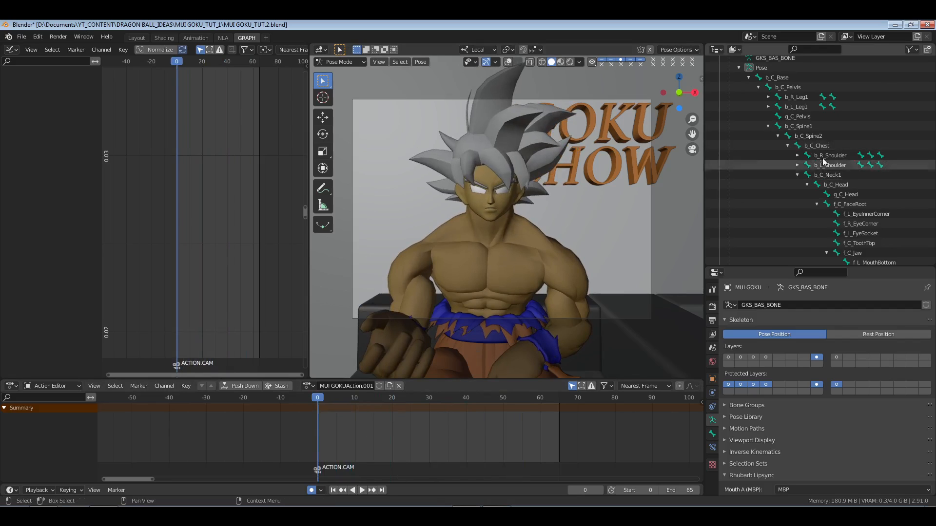
Show the viewport overlays with only the first armature layer's bones and save the file.
{"action": "left_click", "coordinate": [508, 62]}
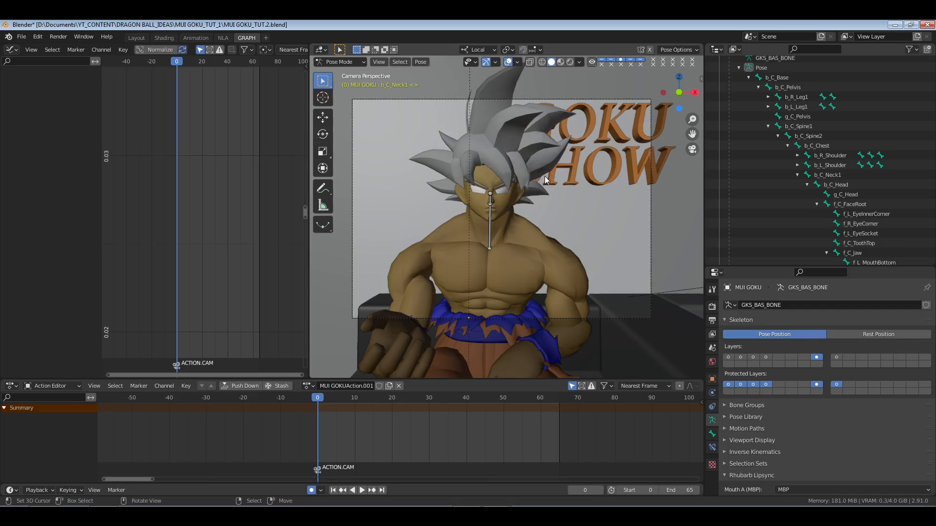
{"action": "left_click", "coordinate": [729, 358]}
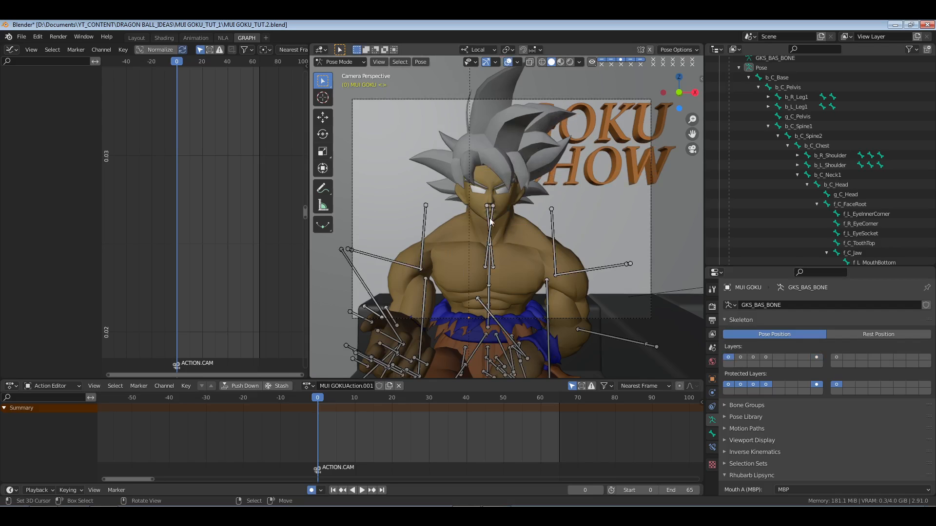
{"action": "middle_click_drag", "start_coordinate": [472, 268], "coordinate": [367, 239]}
{"action": "key", "text": "ctrl+s"}
{"action": "left_click_drag", "start_coordinate": [367, 239], "coordinate": [367, 240]}
{"action": "middle_click_drag", "start_coordinate": [368, 240], "coordinate": [475, 263]}
Circle-select the arm, elbow, hand and finger bones of the raised arm on the b_L side.
{"action": "key", "text": "c"}
{"action": "mouse_move", "coordinate": [476, 263]}
{"action": "left_mouse_down"}
{"action": "mouse_move", "coordinate": [397, 271]}
{"action": "mouse_move", "coordinate": [451, 313]}
{"action": "mouse_move", "coordinate": [419, 305]}
{"action": "mouse_move", "coordinate": [445, 283]}
{"action": "left_mouse_up"}
{"action": "right_click", "coordinate": [444, 284]}
{"action": "key", "text": "c"}
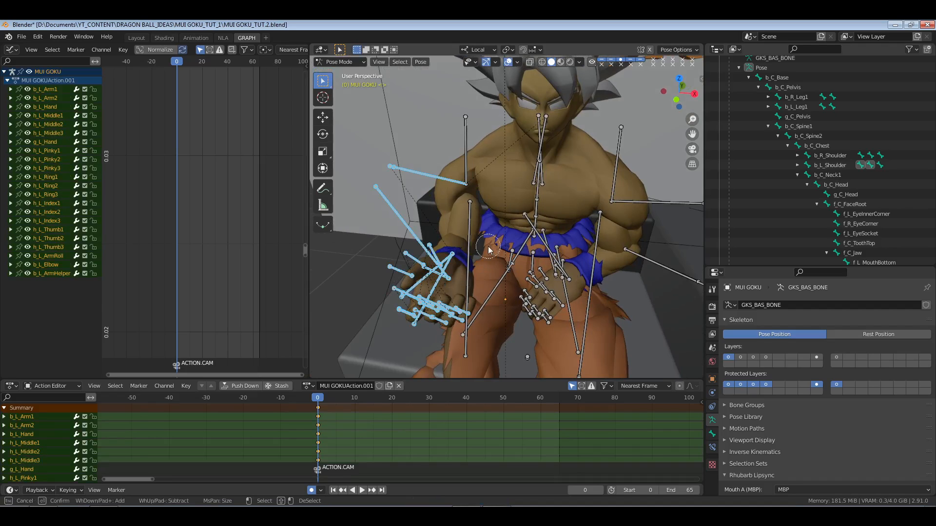
{"action": "right_click", "coordinate": [489, 248]}
{"action": "mouse_move", "coordinate": [488, 248]}
{"action": "middle_mouse_down"}
{"action": "mouse_move", "coordinate": [525, 247]}
{"action": "mouse_move", "coordinate": [503, 246]}
{"action": "mouse_move", "coordinate": [513, 226]}
{"action": "mouse_move", "coordinate": [528, 224]}
{"action": "middle_mouse_up"}
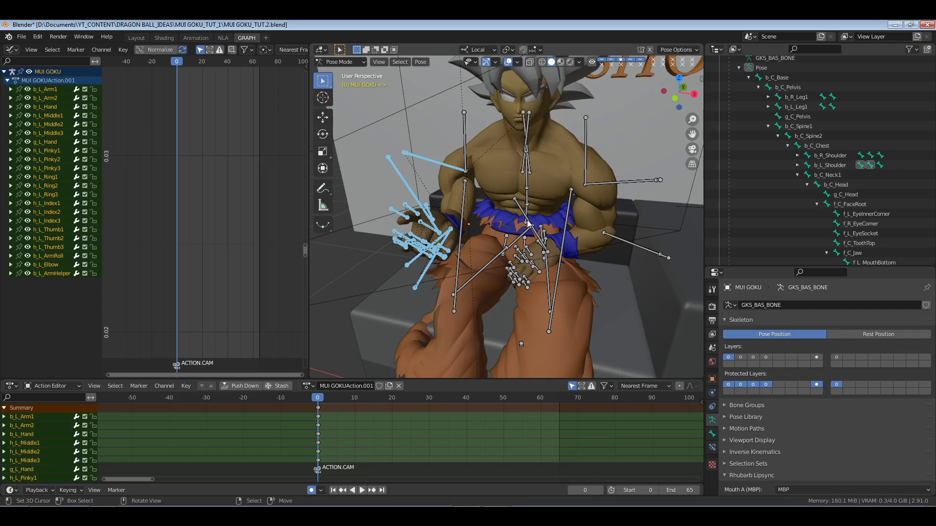
Look through the Interface, System, Editing, Animation and Input preferences for the mouse selection setting.
{"action": "left_click", "coordinate": [38, 36]}
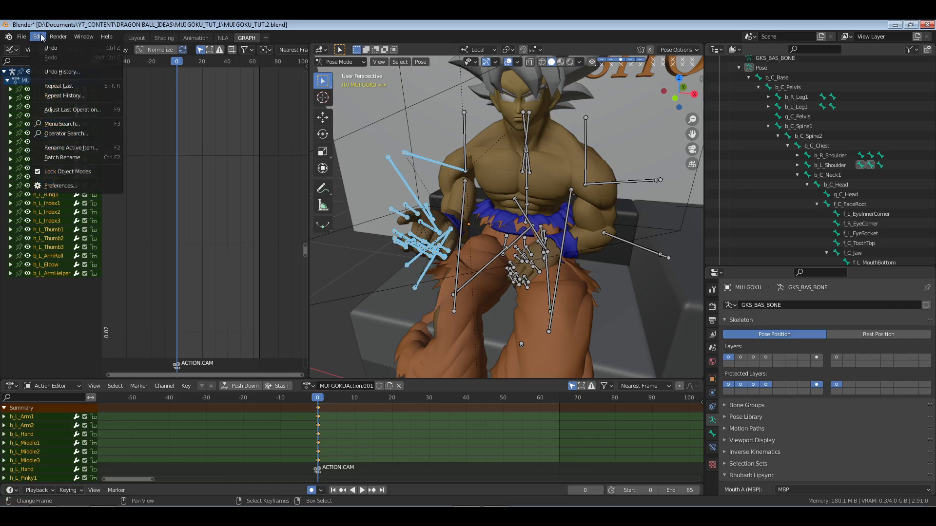
{"action": "left_click", "coordinate": [74, 185]}
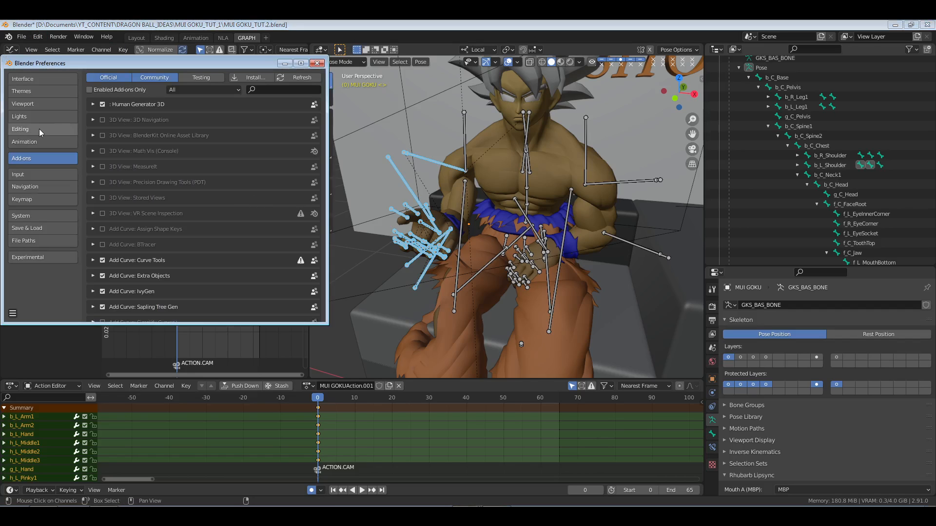
{"action": "left_click", "coordinate": [36, 81]}
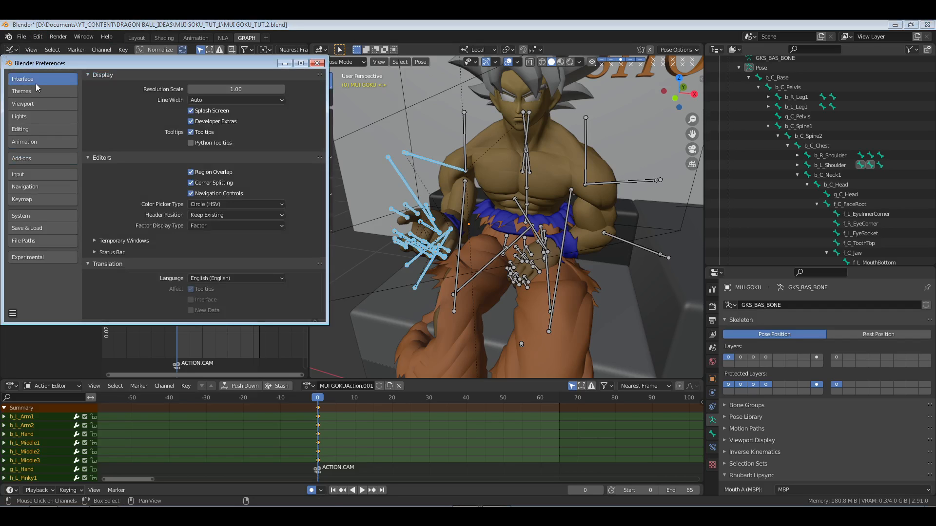
{"action": "left_click", "coordinate": [34, 215]}
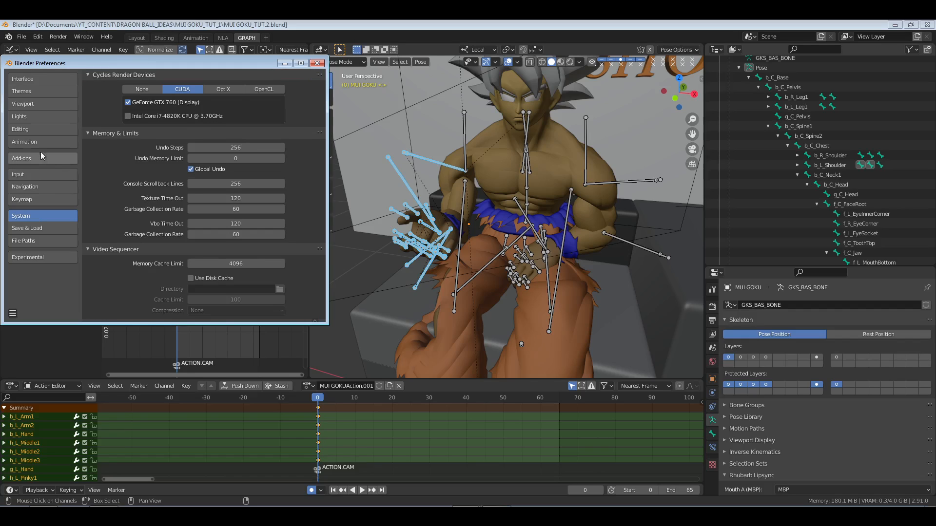
{"action": "left_click", "coordinate": [40, 130]}
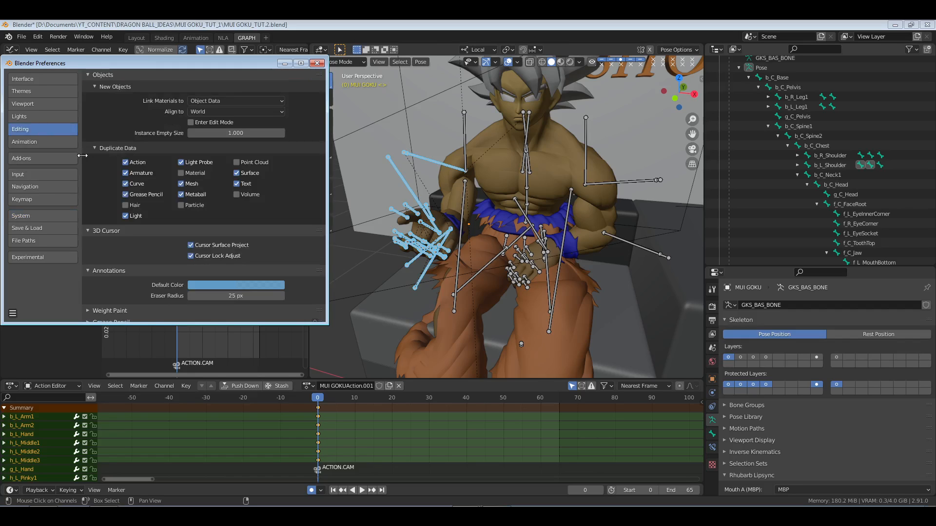
{"action": "scroll", "coordinate": [96, 216], "scroll_direction": "down", "scroll_amount": 1}
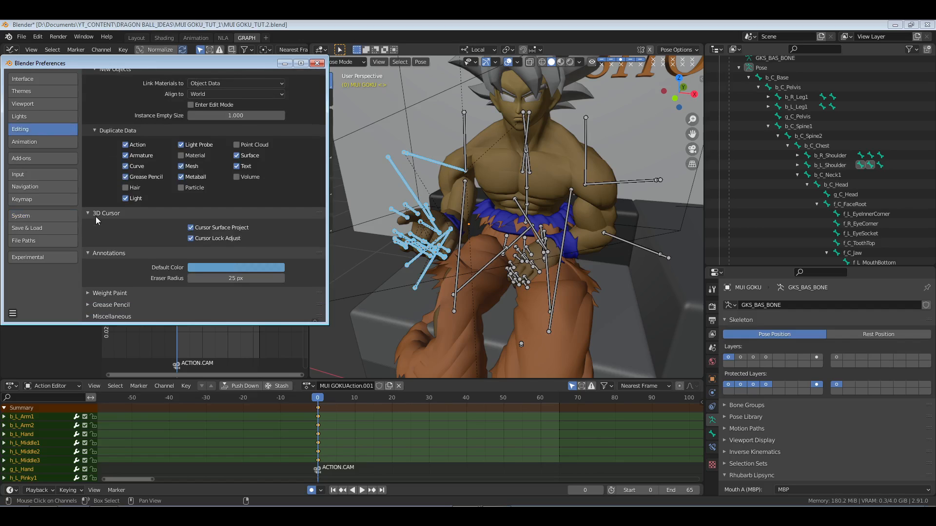
{"action": "scroll", "coordinate": [96, 217], "scroll_direction": "up", "scroll_amount": 1}
{"action": "left_click", "coordinate": [24, 145]}
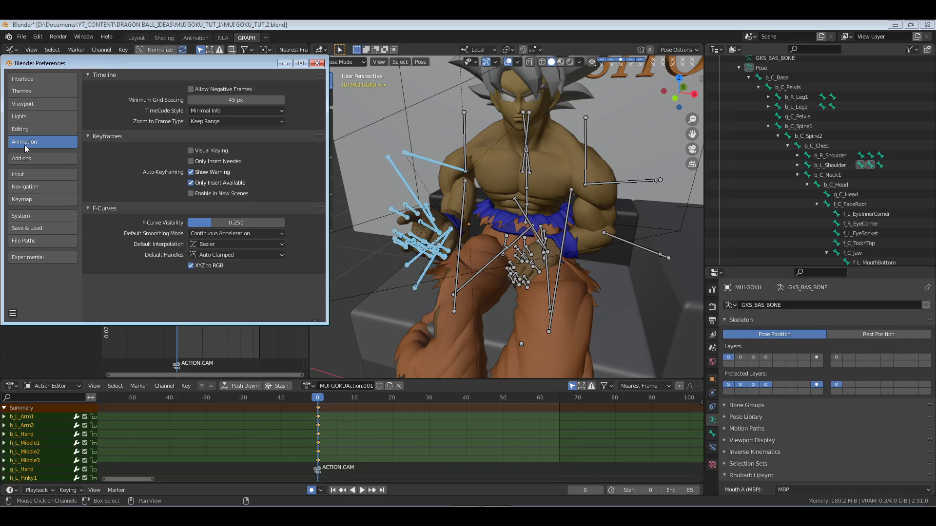
{"action": "left_click", "coordinate": [29, 173]}
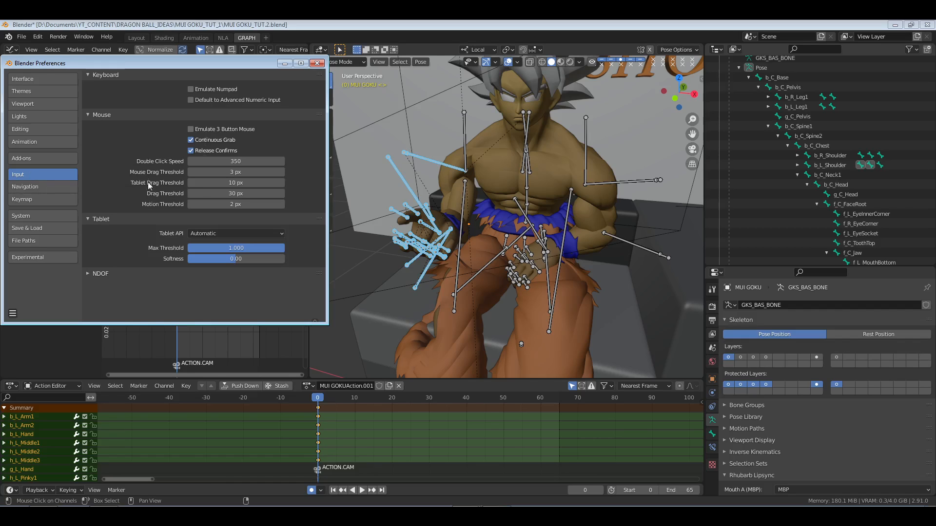
Review the Select with Mouse Button options in the keymap preferences, choose Right and close the preferences.
{"action": "left_click", "coordinate": [30, 199]}
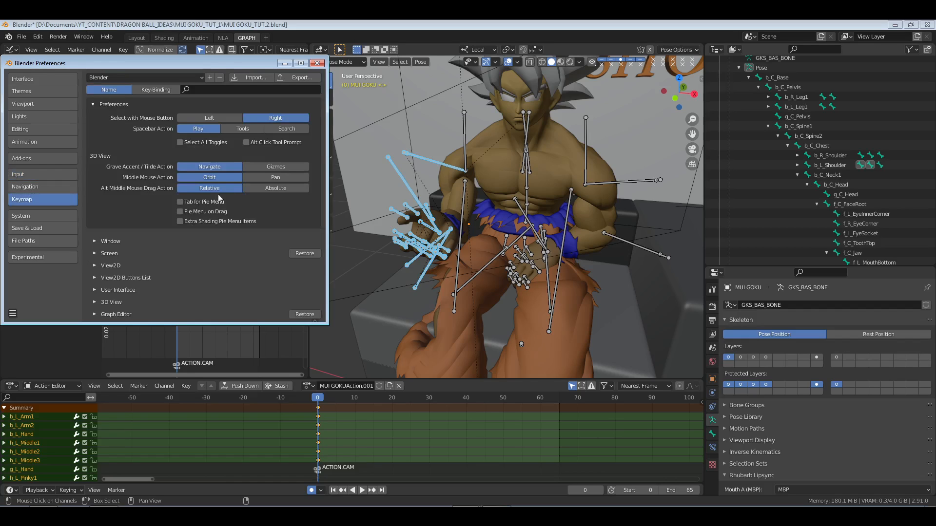
{"action": "left_click", "coordinate": [222, 121]}
{"action": "left_click", "coordinate": [274, 122]}
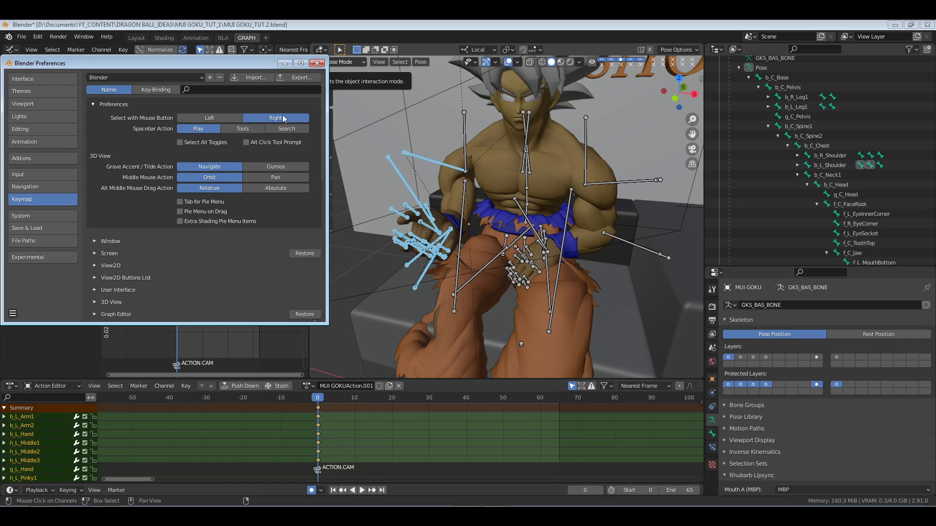
{"action": "left_click", "coordinate": [317, 63]}
Dismiss the operator search and save the project file.
{"action": "key", "text": "F3"}
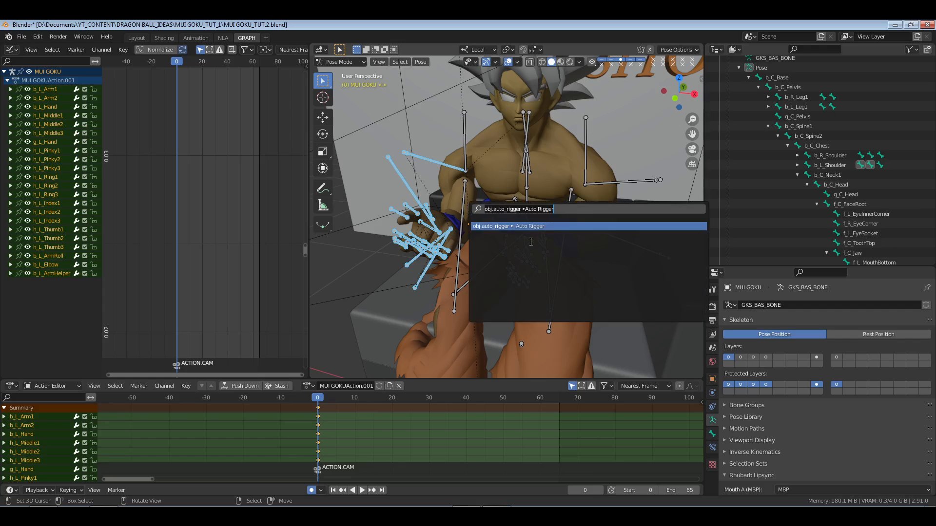
{"action": "key", "text": "Escape"}
{"action": "key", "text": "ctrl+s"}
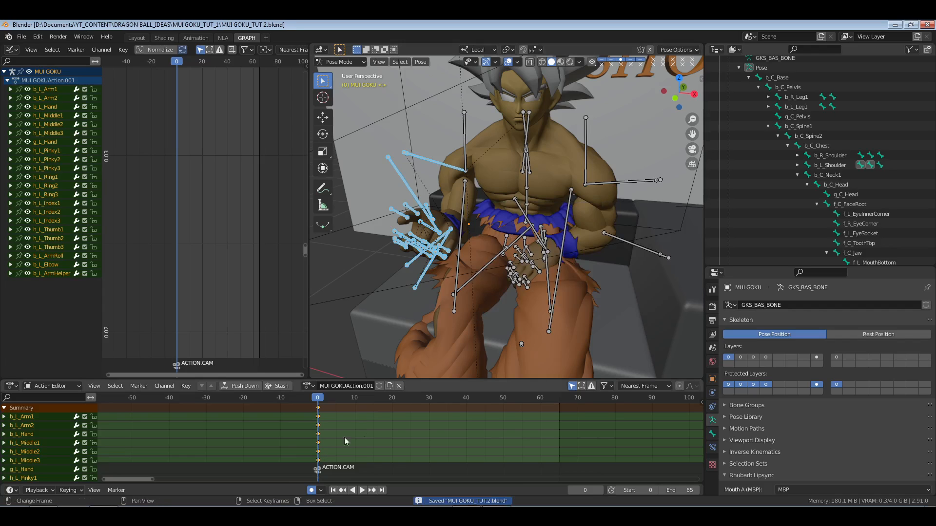
At frame 5, circle-select the arm, elbow, hand and finger bones on the b_L side and save the file.
{"action": "left_click", "coordinate": [336, 429]}
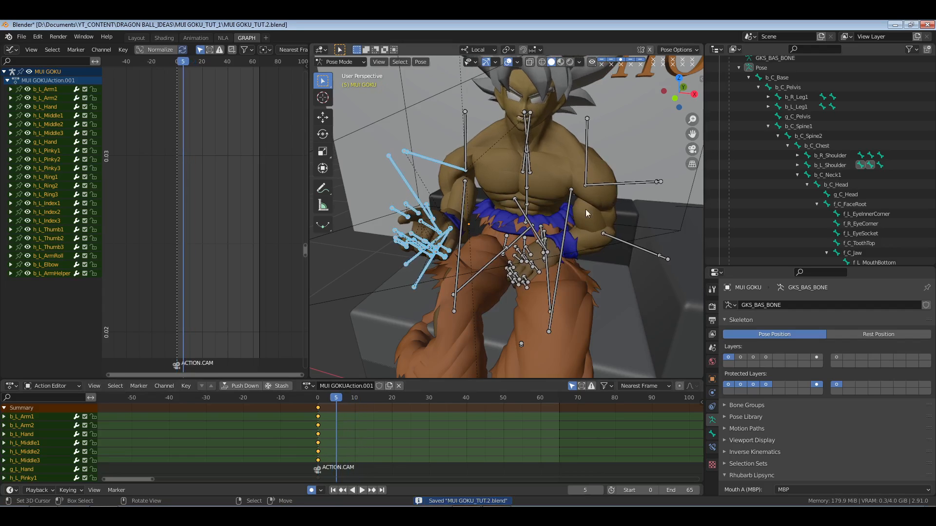
{"action": "left_click", "coordinate": [601, 188]}
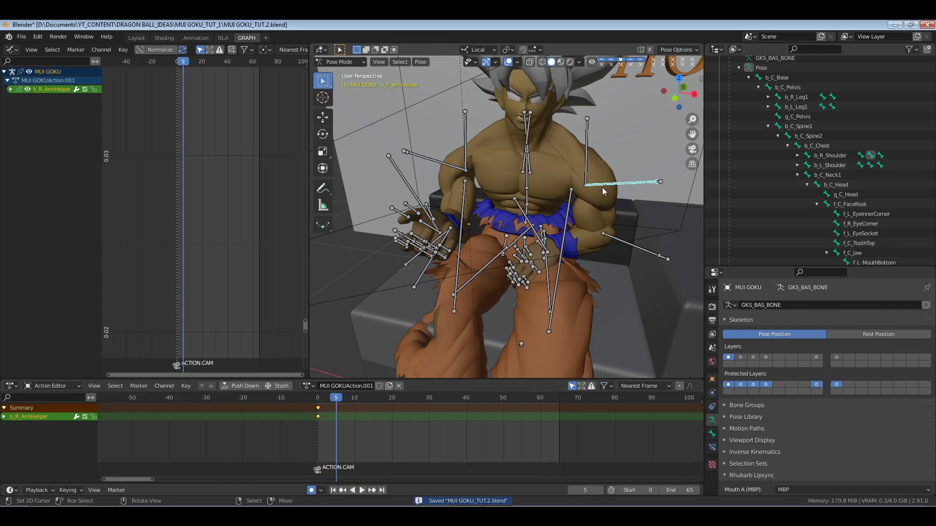
{"action": "left_click", "coordinate": [584, 142]}
{"action": "left_click", "coordinate": [486, 163]}
{"action": "key", "text": "c"}
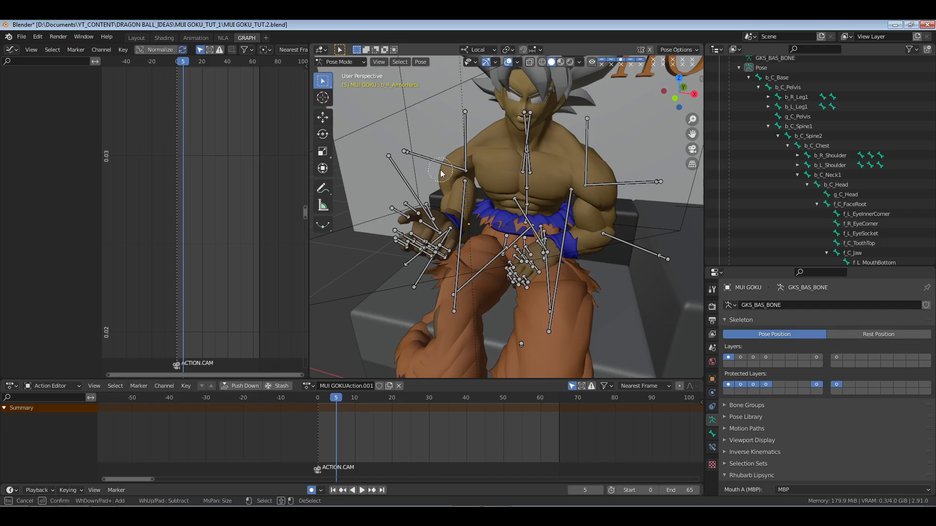
{"action": "mouse_move", "coordinate": [441, 165]}
{"action": "left_mouse_down"}
{"action": "mouse_move", "coordinate": [429, 168]}
{"action": "mouse_move", "coordinate": [421, 249]}
{"action": "mouse_move", "coordinate": [436, 241]}
{"action": "mouse_move", "coordinate": [405, 229]}
{"action": "mouse_move", "coordinate": [457, 225]}
{"action": "left_mouse_up"}
{"action": "key", "text": "Escape"}
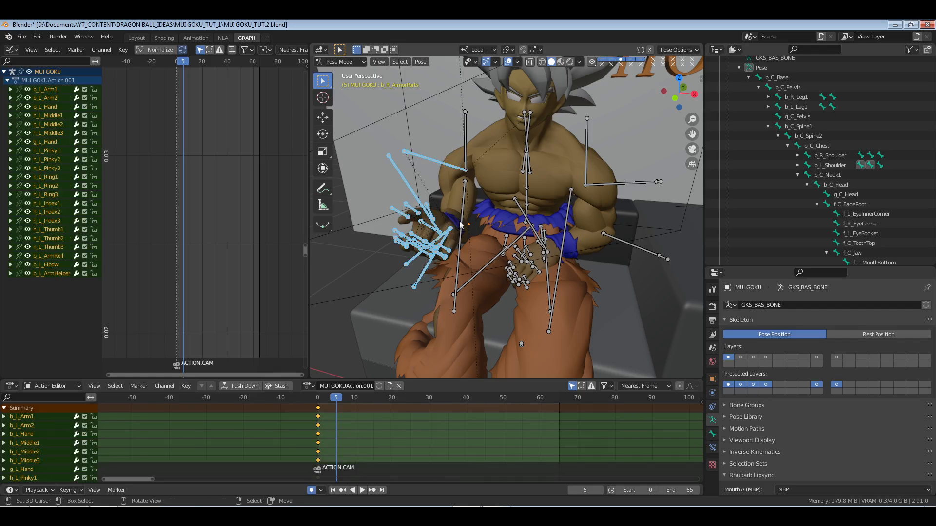
{"action": "key", "text": "ctrl+s"}
Play the animation forward and stop it at frame 12.
{"action": "middle_click_drag", "start_coordinate": [458, 226], "coordinate": [506, 237]}
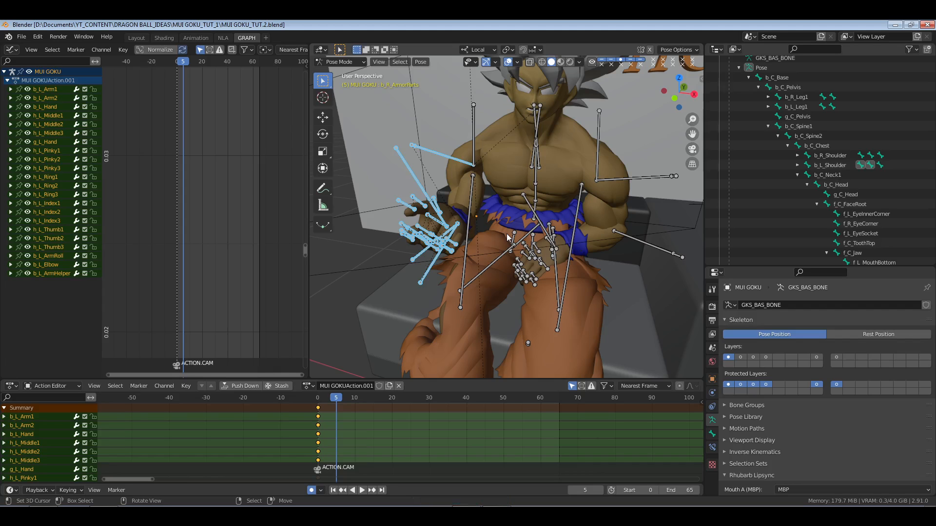
{"action": "middle_click_drag", "start_coordinate": [507, 233], "coordinate": [518, 238]}
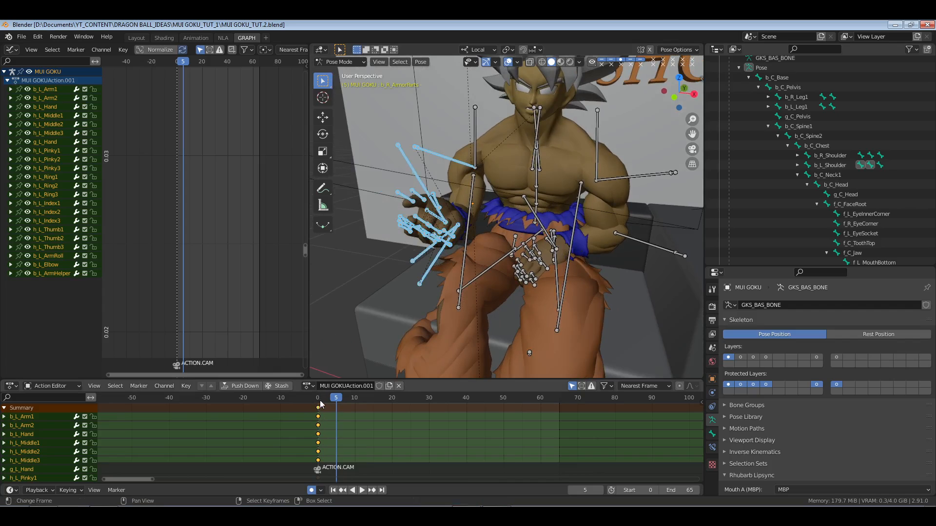
{"action": "key", "text": "space"}
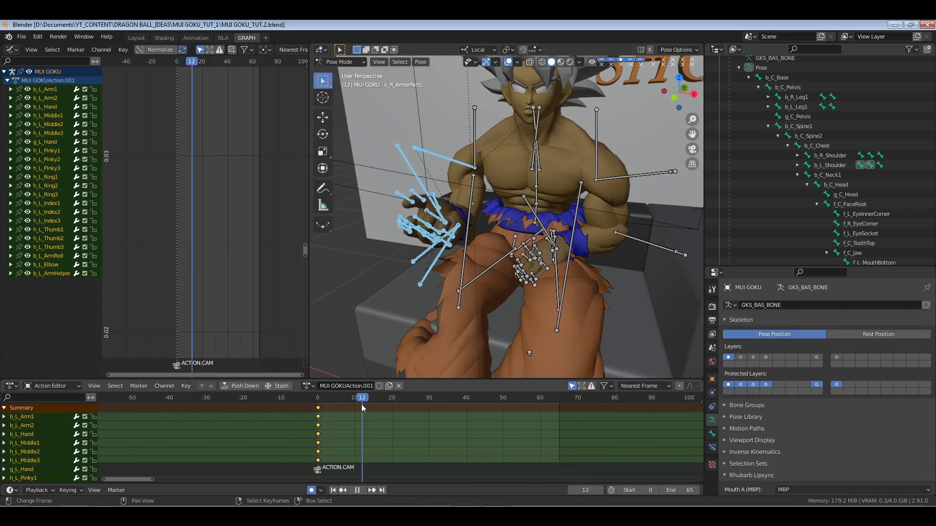
{"action": "key", "text": "space"}
Show the armature's pose library settings and switch the active library to PoseLib.1.
{"action": "left_click", "coordinate": [738, 417]}
{"action": "scroll", "coordinate": [735, 432], "scroll_direction": "down", "scroll_amount": 4}
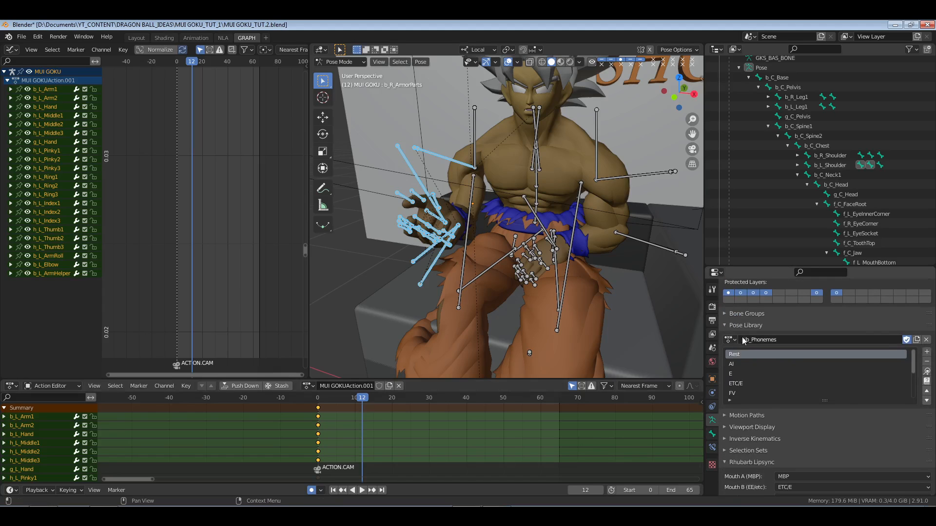
{"action": "left_click", "coordinate": [730, 339]}
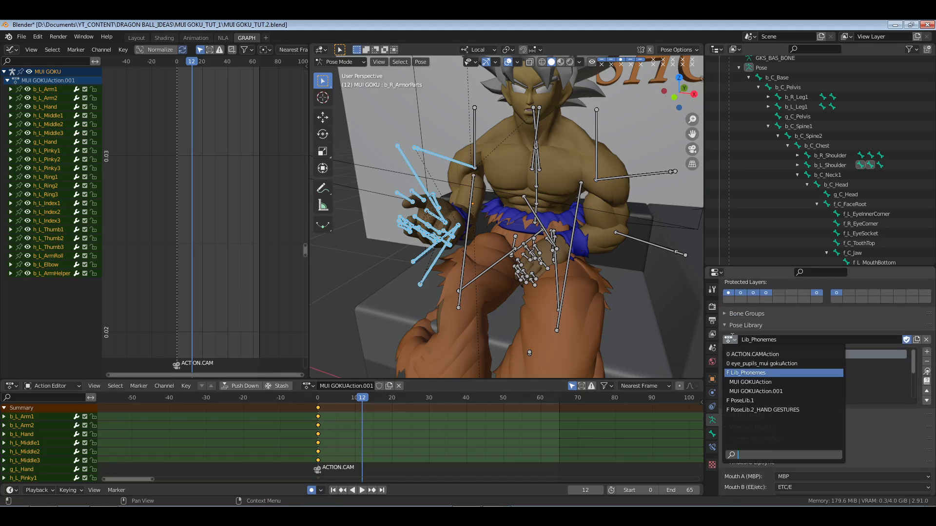
{"action": "left_click", "coordinate": [769, 400]}
Purge all unused data-blocks from the file and save it.
{"action": "left_click", "coordinate": [21, 37]}
{"action": "mouse_move", "coordinate": [82, 203]}
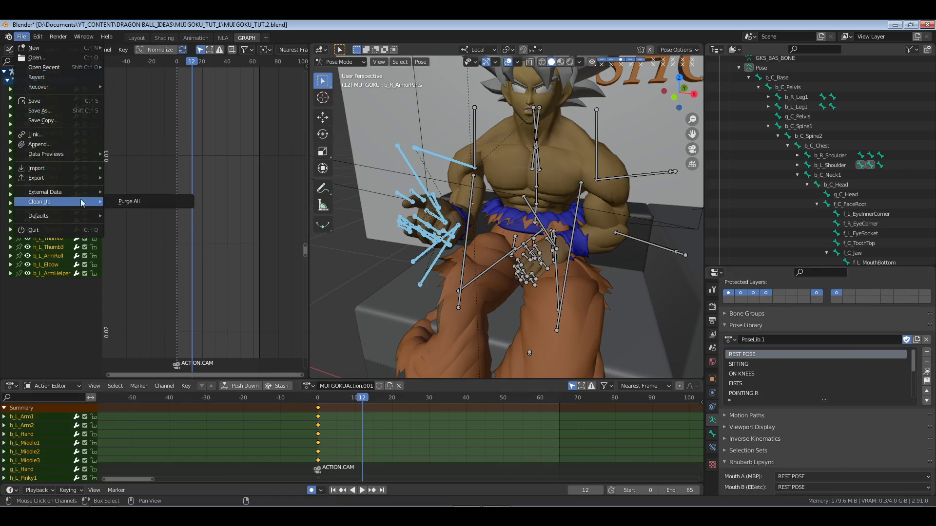
{"action": "left_click", "coordinate": [129, 201]}
{"action": "left_click", "coordinate": [129, 195]}
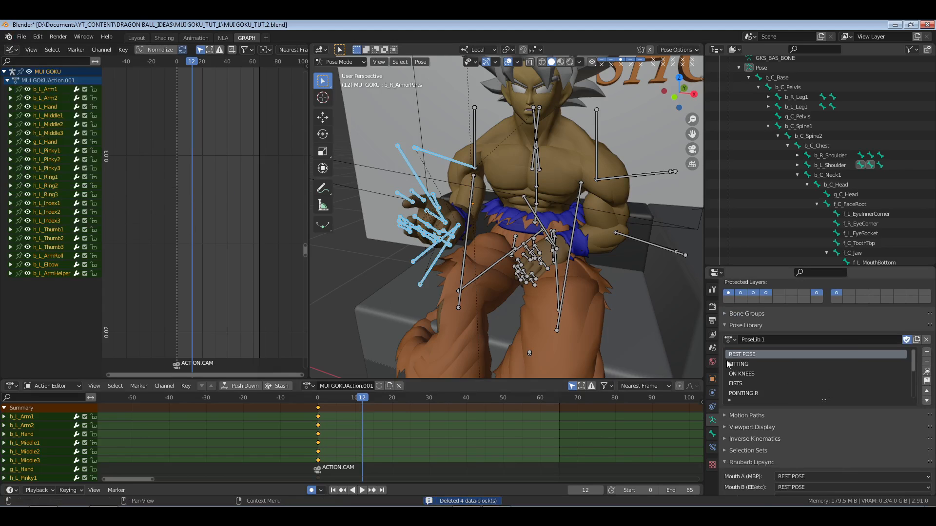
{"action": "key", "text": "ctrl+s"}
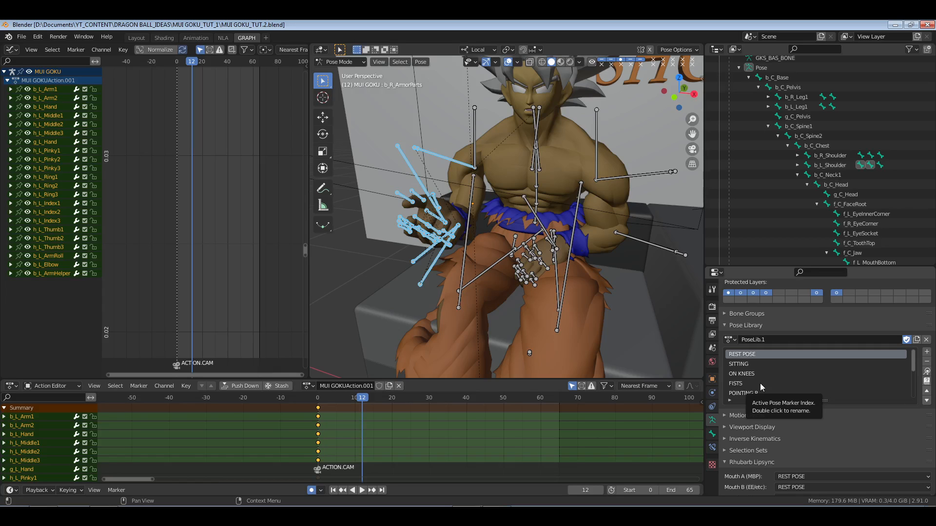
Apply the SITTING pose from the library to the selected b_L arm and hand bones at frame 12.
{"action": "left_click", "coordinate": [739, 364]}
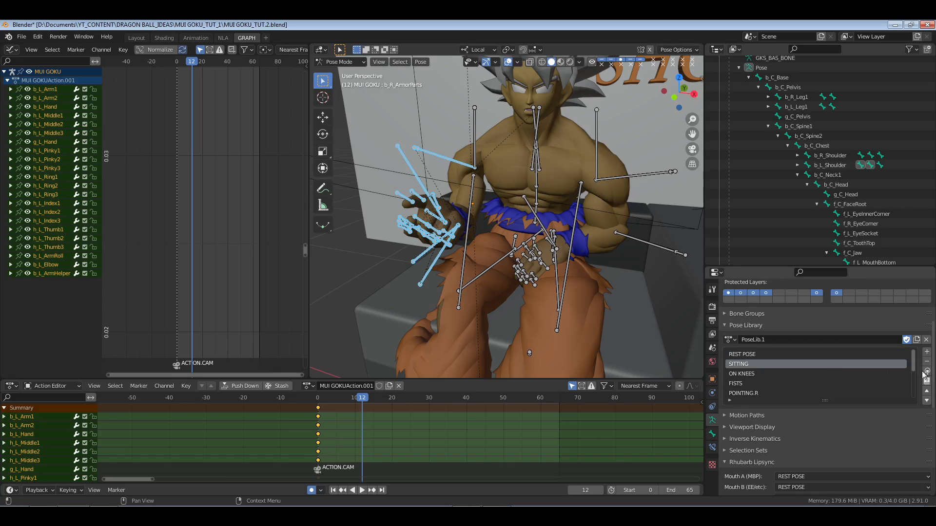
{"action": "left_click", "coordinate": [926, 371]}
{"action": "middle_click_drag", "start_coordinate": [362, 136], "coordinate": [407, 136]}
Select b_L_Arm1 and b_L_ArmHelper and rotate them with the Transform tool, bringing the hand in front of the lap.
{"action": "left_click_drag", "start_coordinate": [409, 136], "coordinate": [420, 195]}
{"action": "key", "text": "shift+space"}
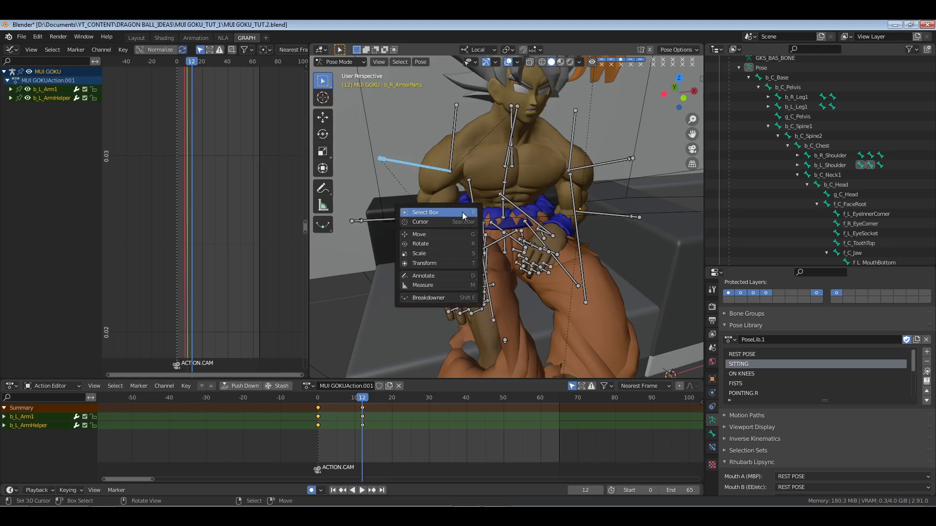
{"action": "key", "text": "t"}
{"action": "middle_click_drag", "start_coordinate": [464, 217], "coordinate": [481, 221]}
{"action": "left_click_drag", "start_coordinate": [460, 167], "coordinate": [446, 191]}
{"action": "middle_click_drag", "start_coordinate": [534, 233], "coordinate": [492, 220]}
{"action": "left_click_drag", "start_coordinate": [492, 220], "coordinate": [466, 143]}
{"action": "middle_click_drag", "start_coordinate": [438, 212], "coordinate": [473, 244]}
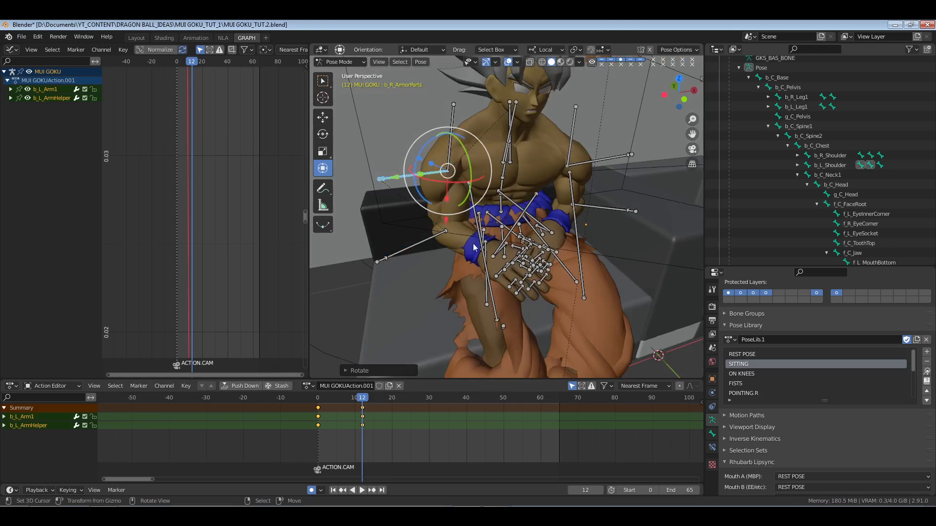
Select b_L_Arm2 and b_L_Elbow and rotate them freely so the forearm reaches across the thigh.
{"action": "left_click_drag", "start_coordinate": [424, 235], "coordinate": [404, 268]}
{"action": "middle_click_drag", "start_coordinate": [452, 260], "coordinate": [414, 252]}
{"action": "left_click_drag", "start_coordinate": [484, 189], "coordinate": [495, 202]}
{"action": "middle_click_drag", "start_coordinate": [448, 214], "coordinate": [446, 251]}
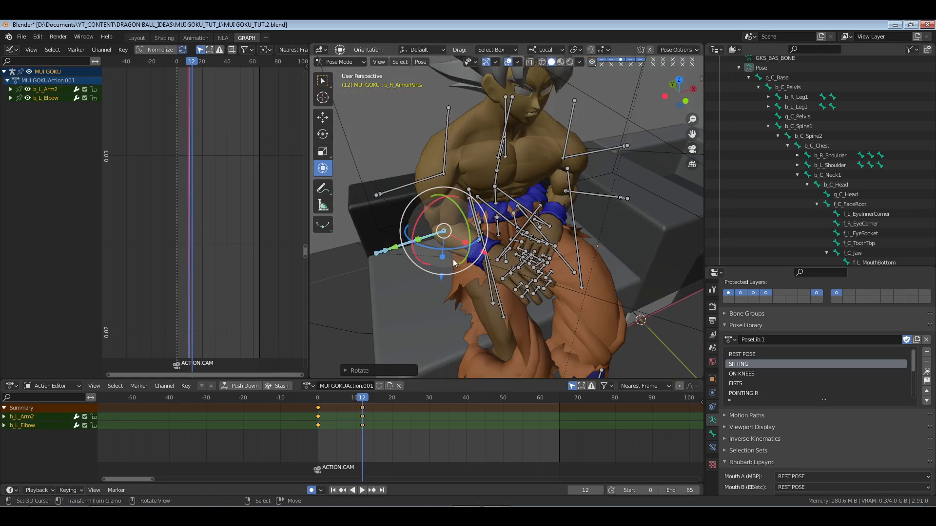
{"action": "key", "text": "r"}
{"action": "key", "text": "r"}
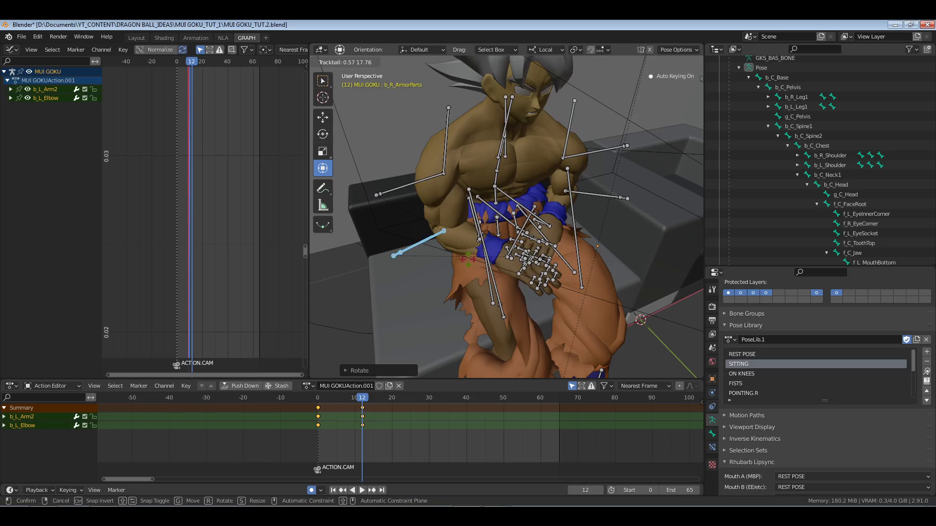
{"action": "left_click", "coordinate": [468, 259]}
{"action": "middle_click_drag", "start_coordinate": [468, 259], "coordinate": [505, 248]}
Select the b_L_Hand bone from the bone hierarchy and rotate it so the hand hangs down over the inner thigh.
{"action": "left_click", "coordinate": [797, 166]}
{"action": "left_click", "coordinate": [859, 195]}
{"action": "scroll", "coordinate": [505, 248], "scroll_direction": "up", "scroll_amount": 2}
{"action": "left_click_drag", "start_coordinate": [516, 257], "coordinate": [545, 271]}
{"action": "middle_click_drag", "start_coordinate": [454, 282], "coordinate": [499, 288]}
{"action": "left_click_drag", "start_coordinate": [496, 254], "coordinate": [502, 250]}
{"action": "left_click_drag", "start_coordinate": [501, 292], "coordinate": [509, 290]}
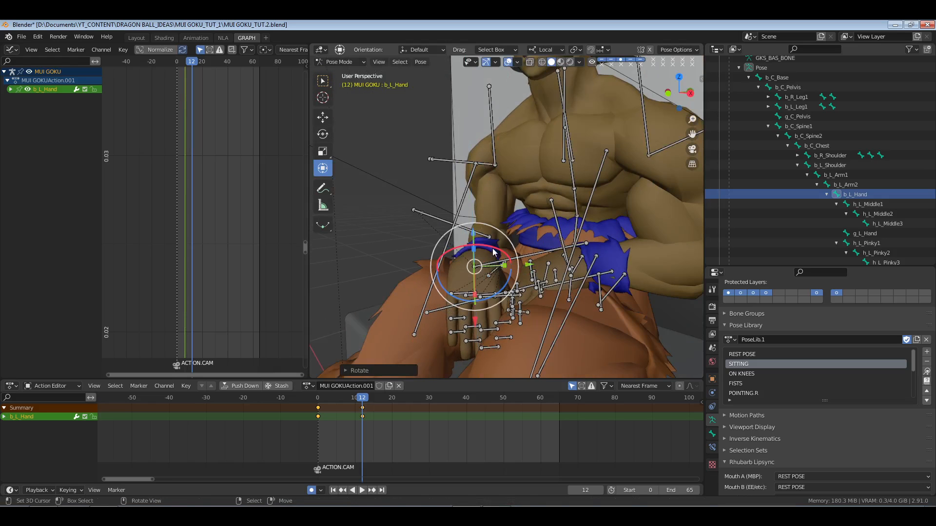
{"action": "left_click_drag", "start_coordinate": [493, 252], "coordinate": [497, 255]}
Deselect all bones and save the file with the new arm pose.
{"action": "scroll", "coordinate": [524, 278], "scroll_direction": "down", "scroll_amount": 3}
{"action": "middle_click_drag", "start_coordinate": [506, 288], "coordinate": [511, 241]}
{"action": "key", "text": "alt+a"}
{"action": "scroll", "coordinate": [545, 252], "scroll_direction": "up", "scroll_amount": 2}
{"action": "scroll", "coordinate": [504, 257], "scroll_direction": "up", "scroll_amount": 3}
{"action": "scroll", "coordinate": [507, 223], "scroll_direction": "up", "scroll_amount": 3}
{"action": "key", "text": "ctrl+s"}
{"action": "scroll", "coordinate": [503, 225], "scroll_direction": "down", "scroll_amount": 1}
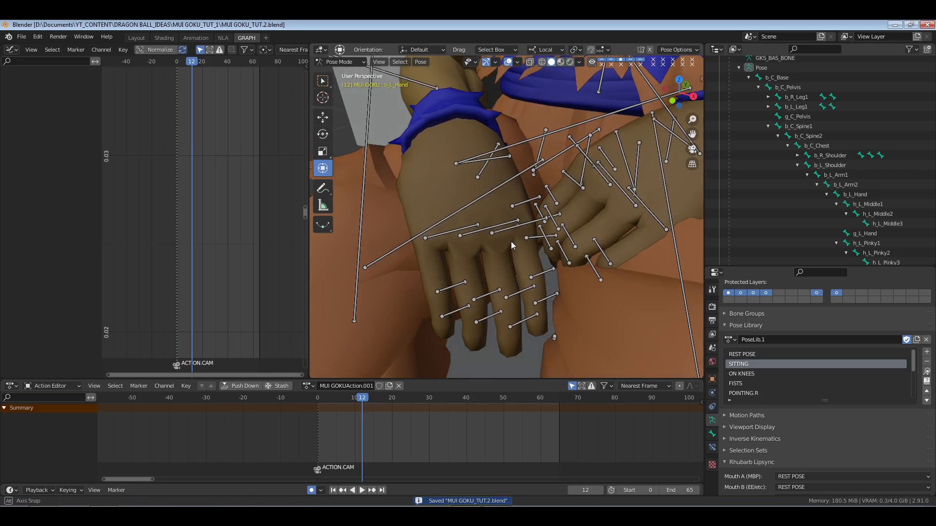
Switch to the Select Box tool and circle-select all finger and thumb bones of the b_L hand.
{"action": "key", "text": "c"}
{"action": "left_click", "coordinate": [514, 218]}
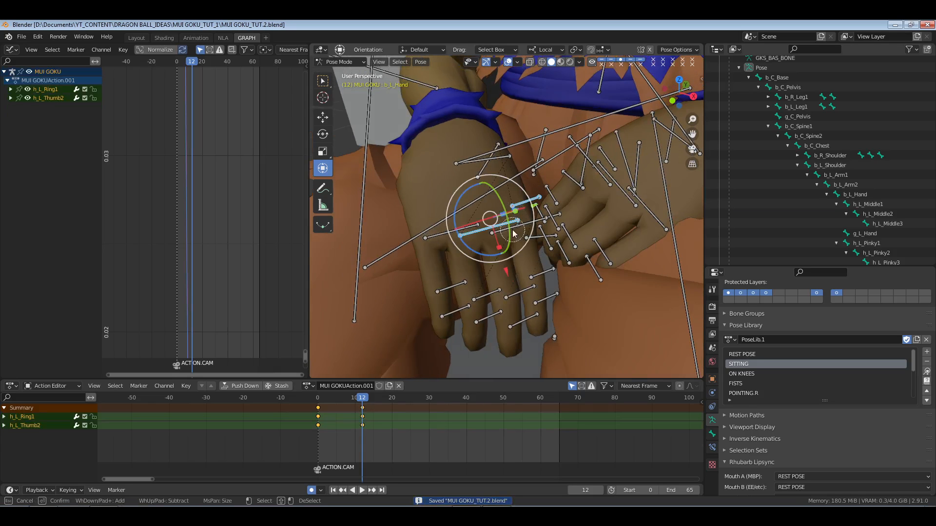
{"action": "left_click", "coordinate": [513, 231]}
{"action": "right_click", "coordinate": [501, 234]}
{"action": "key", "text": "shift+space"}
{"action": "key", "text": "shift+space"}
{"action": "key", "text": "c"}
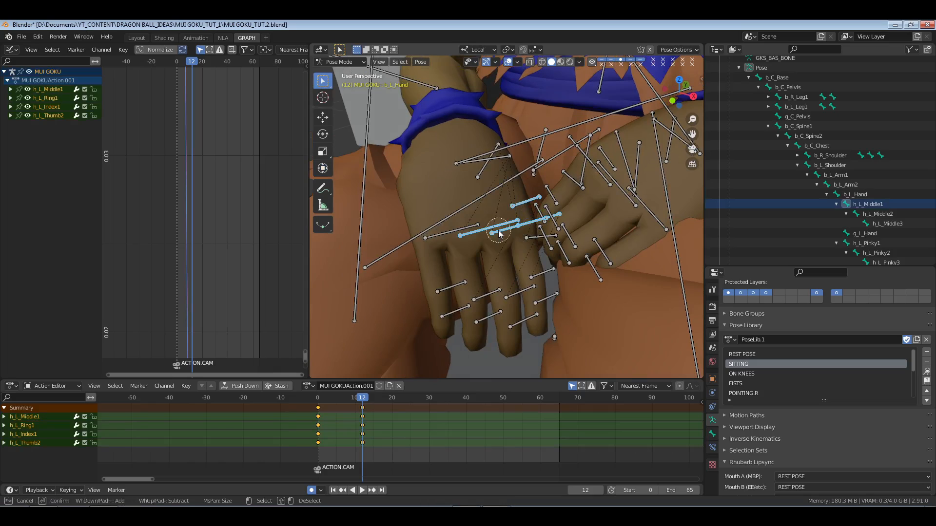
{"action": "mouse_move", "coordinate": [498, 231]}
{"action": "left_mouse_down"}
{"action": "mouse_move", "coordinate": [521, 244]}
{"action": "mouse_move", "coordinate": [531, 278]}
{"action": "mouse_move", "coordinate": [526, 316]}
{"action": "mouse_move", "coordinate": [463, 308]}
{"action": "mouse_move", "coordinate": [462, 241]}
{"action": "mouse_move", "coordinate": [482, 181]}
{"action": "left_mouse_up"}
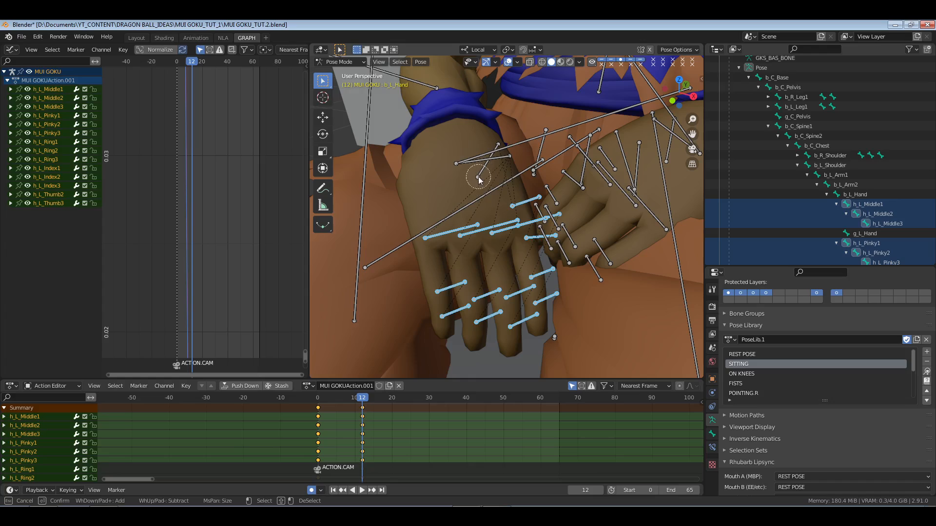
{"action": "right_click", "coordinate": [468, 182]}
Switch to the PoseLib.2_HAND GESTURES pose library and apply HAND POSE.1 to the selected finger and thumb bones.
{"action": "middle_click_drag", "start_coordinate": [464, 185], "coordinate": [536, 195]}
{"action": "left_click", "coordinate": [730, 339]}
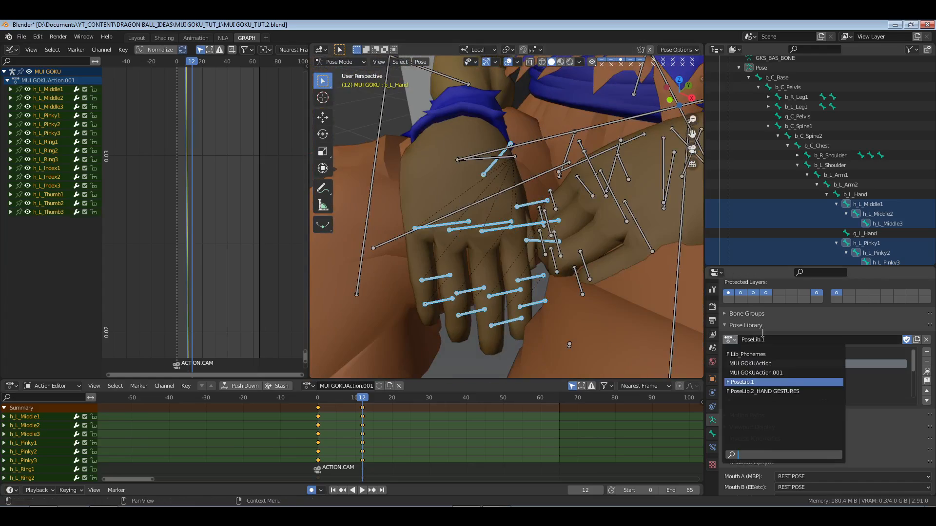
{"action": "left_click", "coordinate": [789, 388]}
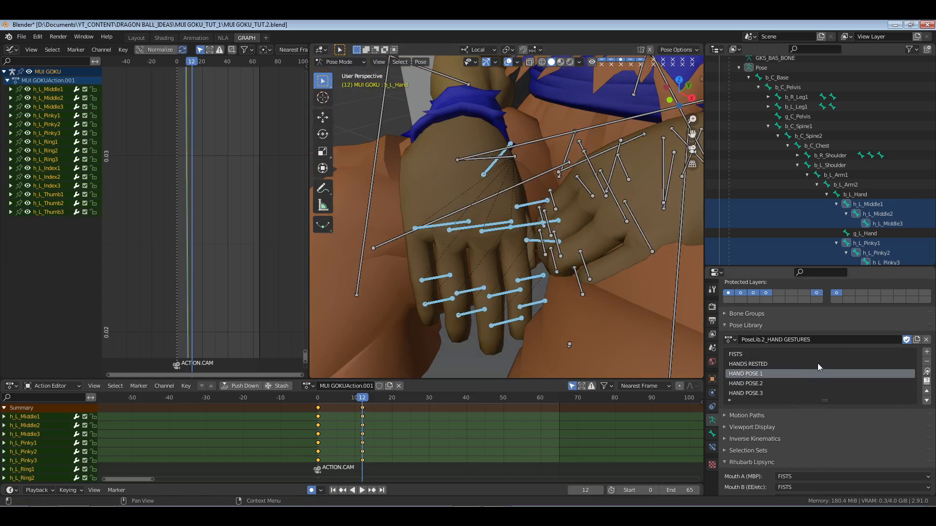
{"action": "left_click", "coordinate": [925, 373]}
Select the b_L_Hand bone and rotate it slightly to settle it over the other hand, then deselect everything and save the file.
{"action": "middle_click_drag", "start_coordinate": [538, 271], "coordinate": [509, 162]}
{"action": "left_click", "coordinate": [867, 195]}
{"action": "key", "text": "shift+space"}
{"action": "key", "text": "r"}
{"action": "key", "text": "r"}
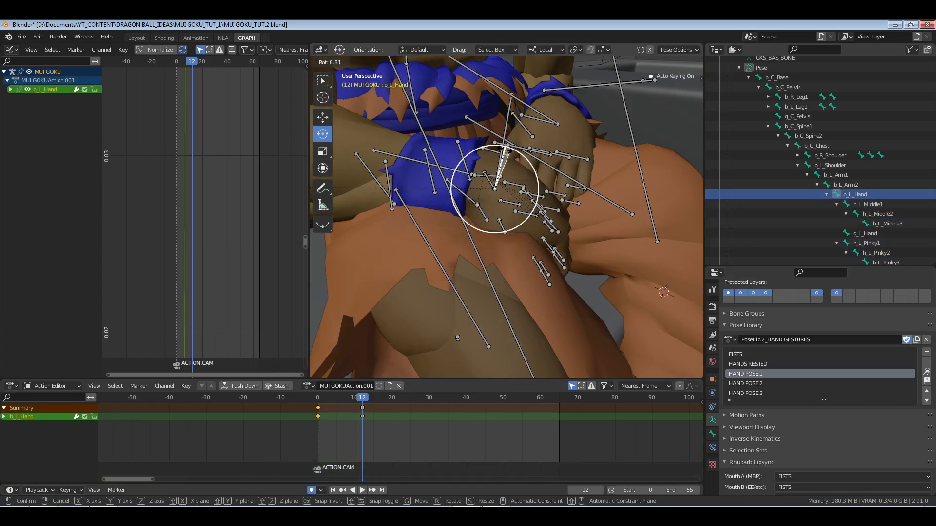
{"action": "left_click_drag", "start_coordinate": [506, 151], "coordinate": [506, 152]}
{"action": "key", "text": "alt+a"}
{"action": "key", "text": "ctrl+s"}
Play and scrub the animation from the start to check how the arm moves into the clasped-hands pose.
{"action": "middle_click_drag", "start_coordinate": [530, 163], "coordinate": [475, 146]}
{"action": "scroll", "coordinate": [480, 128], "scroll_direction": "down", "scroll_amount": 4}
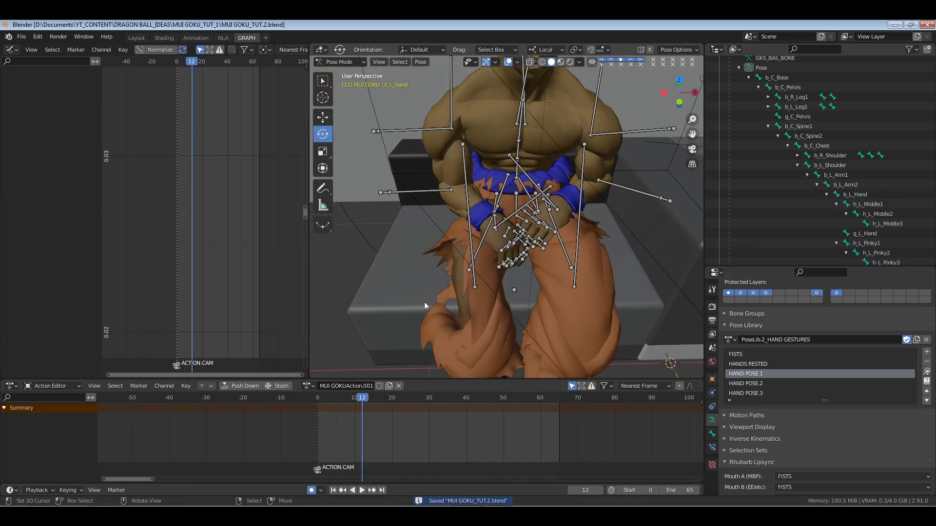
{"action": "left_click", "coordinate": [324, 398]}
{"action": "key", "text": "space"}
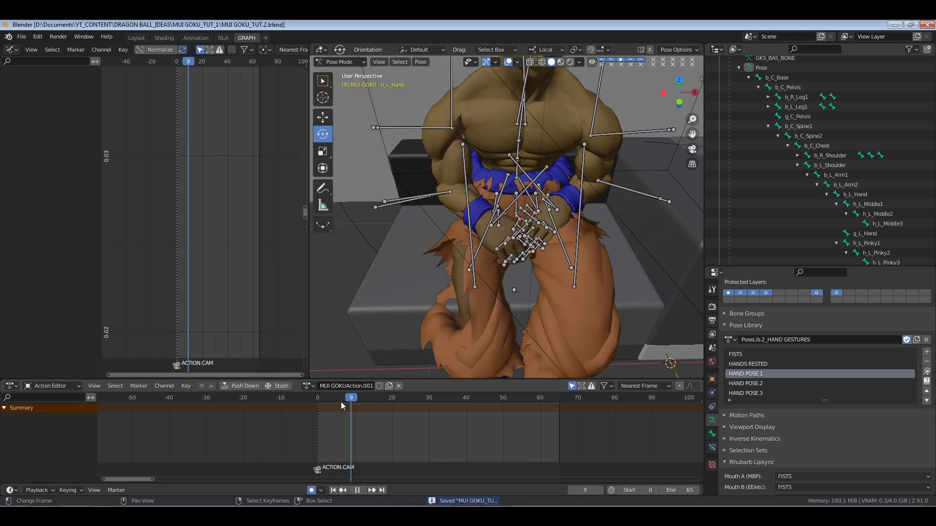
{"action": "mouse_move", "coordinate": [340, 403]}
{"action": "left_mouse_down"}
{"action": "mouse_move", "coordinate": [357, 403]}
{"action": "mouse_move", "coordinate": [329, 402]}
{"action": "left_mouse_up"}
{"action": "key", "text": "space"}
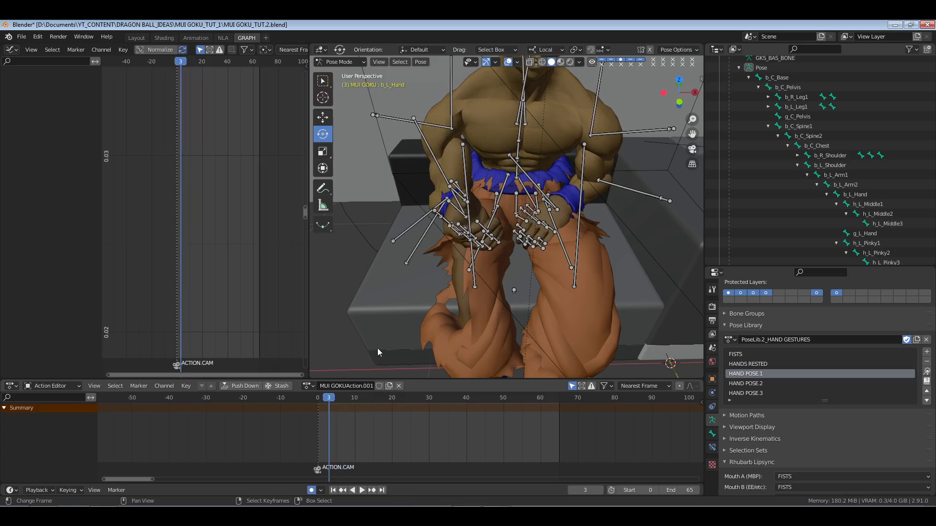
{"action": "middle_click_drag", "start_coordinate": [377, 348], "coordinate": [463, 229]}
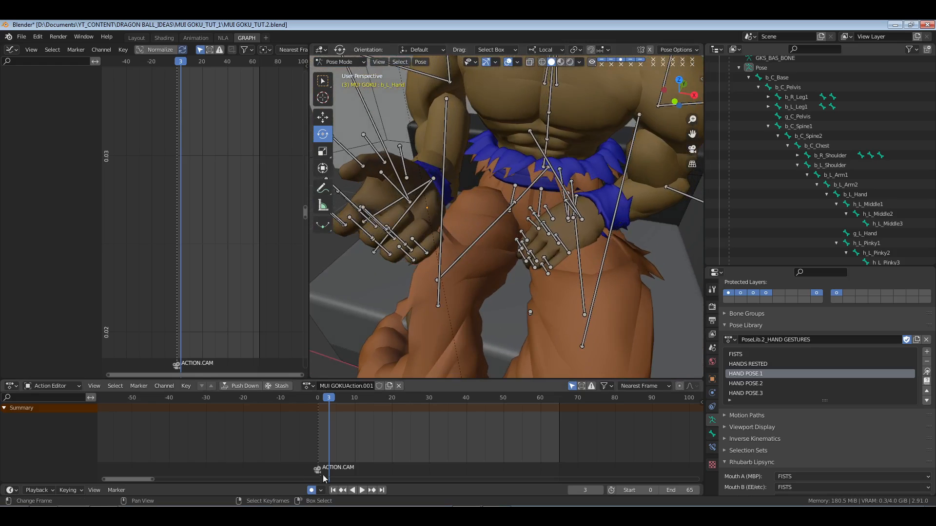
{"action": "left_click_drag", "start_coordinate": [352, 440], "coordinate": [316, 440]}
Save the file and play the animation through the scene camera with the viewport overlays hidden.
{"action": "key", "text": "KP_0"}
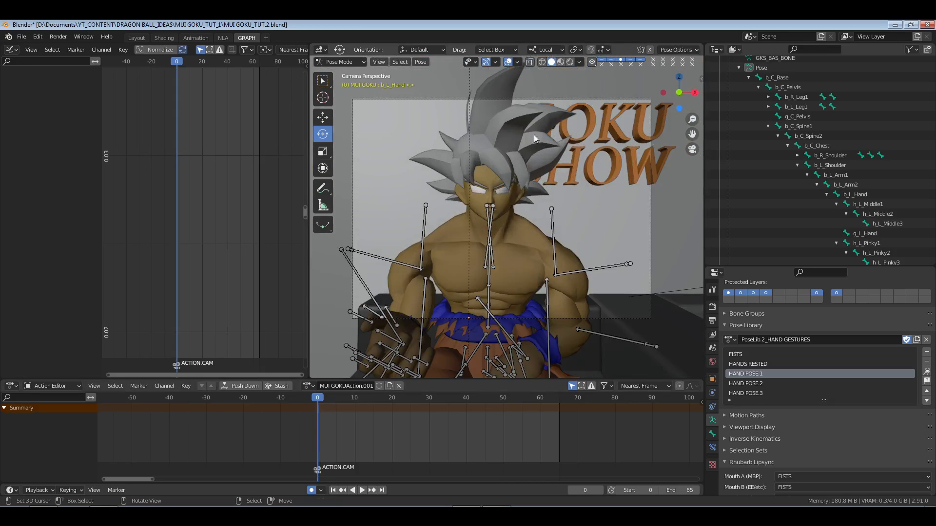
{"action": "left_click", "coordinate": [508, 62]}
{"action": "key", "text": "ctrl+s"}
{"action": "key", "text": "space"}
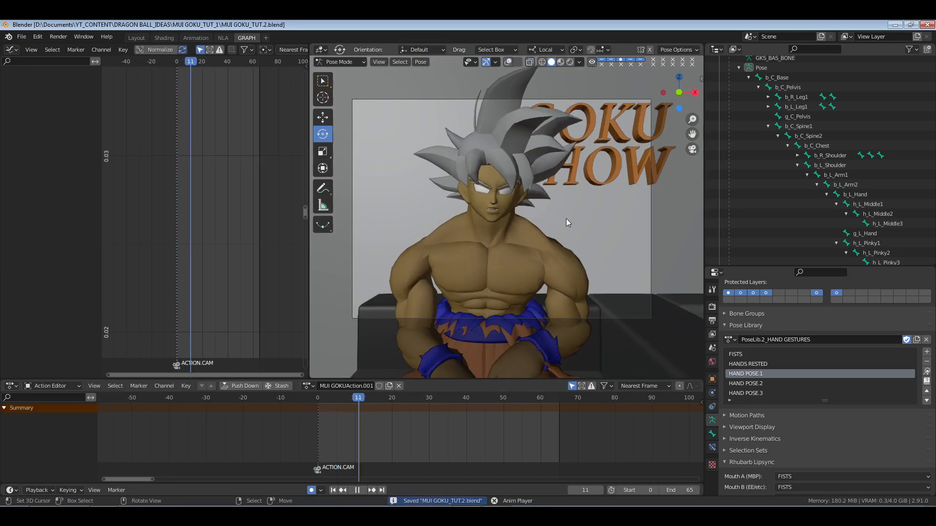
{"action": "left_click", "coordinate": [317, 427]}
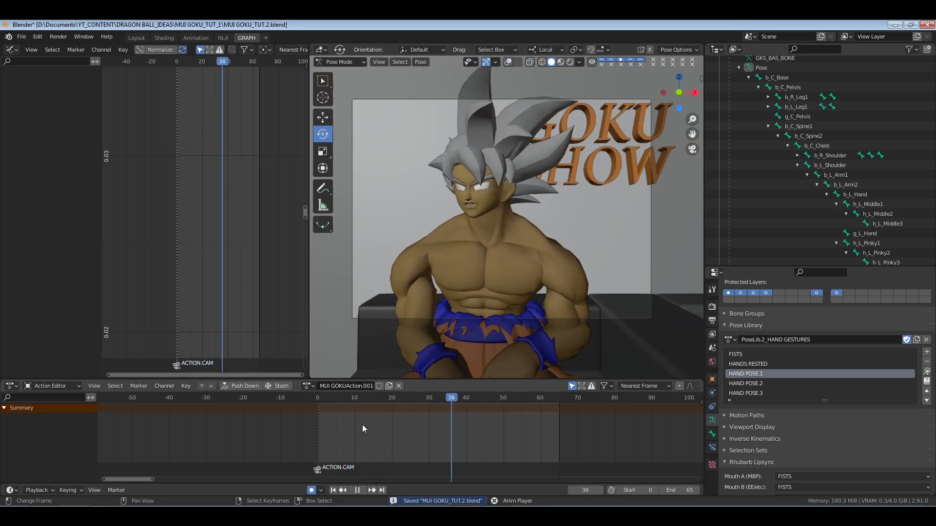
At frame 30, show the overlays again, select the b_L_Arm1, b_L_Arm2, b_L_Elbow and b_L_ArmHelper bones and keyframe their current pose.
{"action": "left_click_drag", "start_coordinate": [336, 421], "coordinate": [429, 426]}
{"action": "key", "text": "space"}
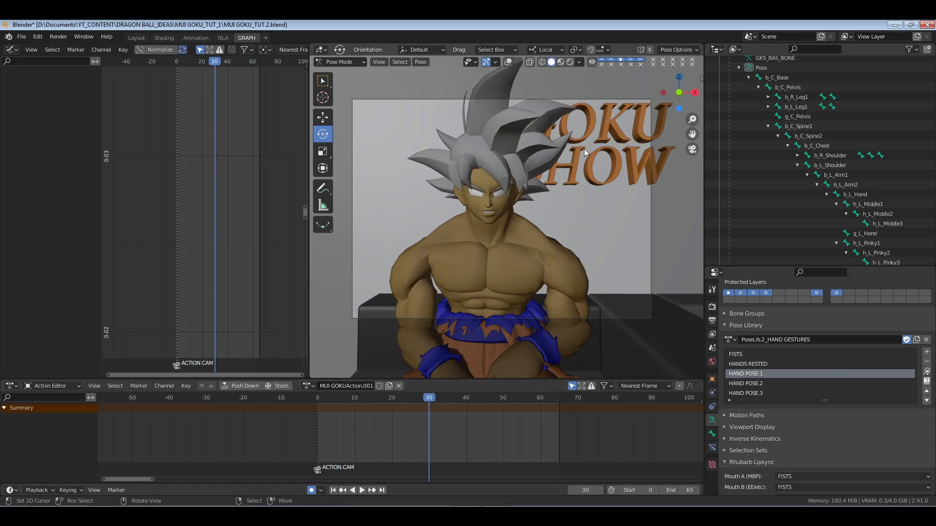
{"action": "left_click", "coordinate": [507, 62]}
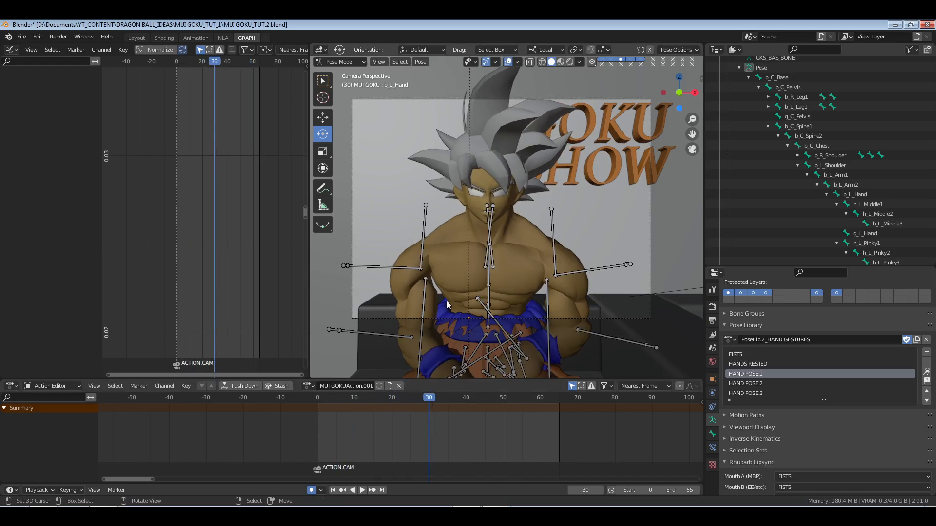
{"action": "middle_click_drag", "start_coordinate": [446, 300], "coordinate": [487, 231]}
{"action": "key", "text": "c"}
{"action": "left_click", "coordinate": [480, 228]}
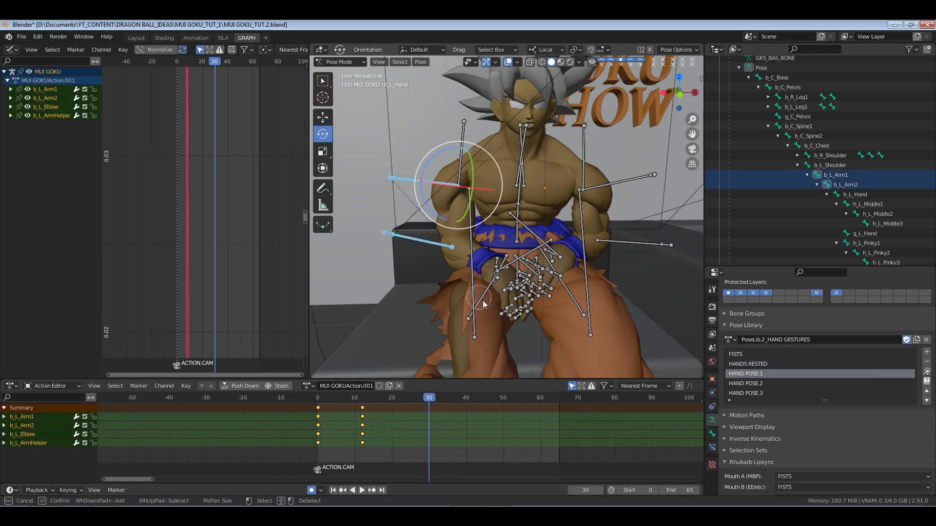
{"action": "key", "text": "Escape"}
{"action": "middle_click_drag", "start_coordinate": [490, 294], "coordinate": [485, 324]}
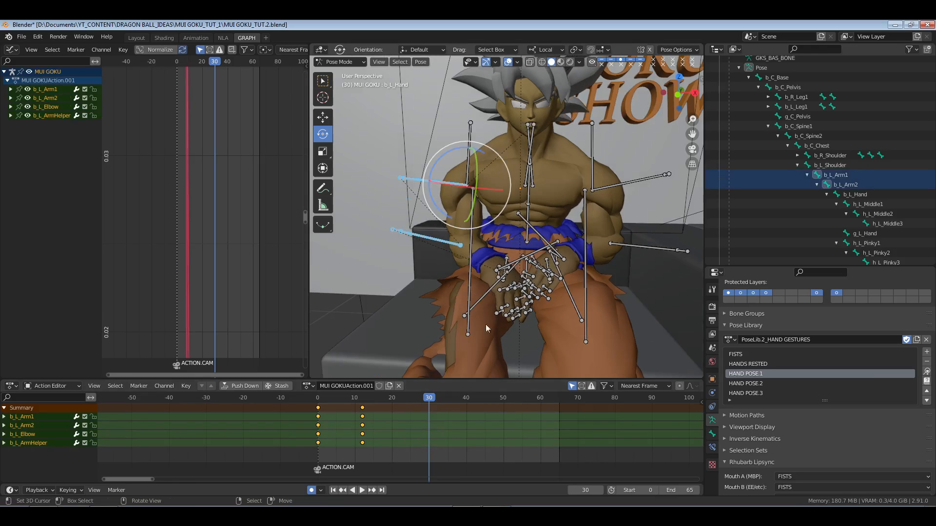
{"action": "key", "text": "i"}
{"action": "left_click", "coordinate": [532, 277]}
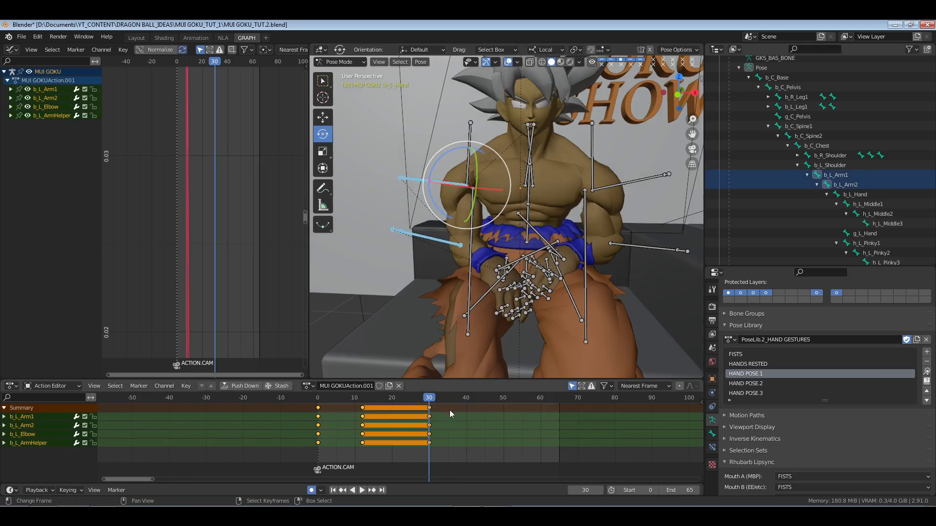
Play the animation from the start and stop at frame 38.
{"action": "left_click", "coordinate": [319, 405]}
{"action": "key", "text": "space"}
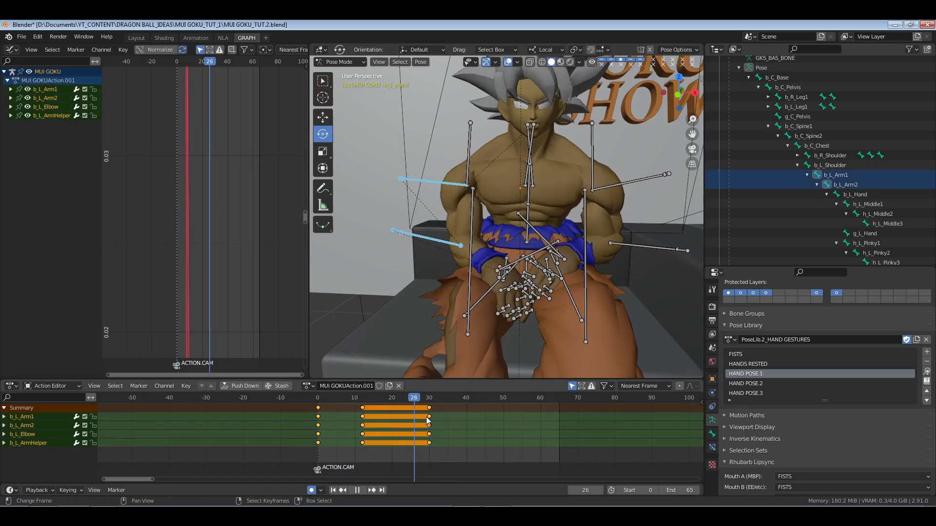
{"action": "mouse_move", "coordinate": [457, 416]}
{"action": "left_mouse_down"}
{"action": "mouse_move", "coordinate": [469, 417]}
{"action": "mouse_move", "coordinate": [448, 418]}
{"action": "mouse_move", "coordinate": [460, 418]}
{"action": "left_mouse_up"}
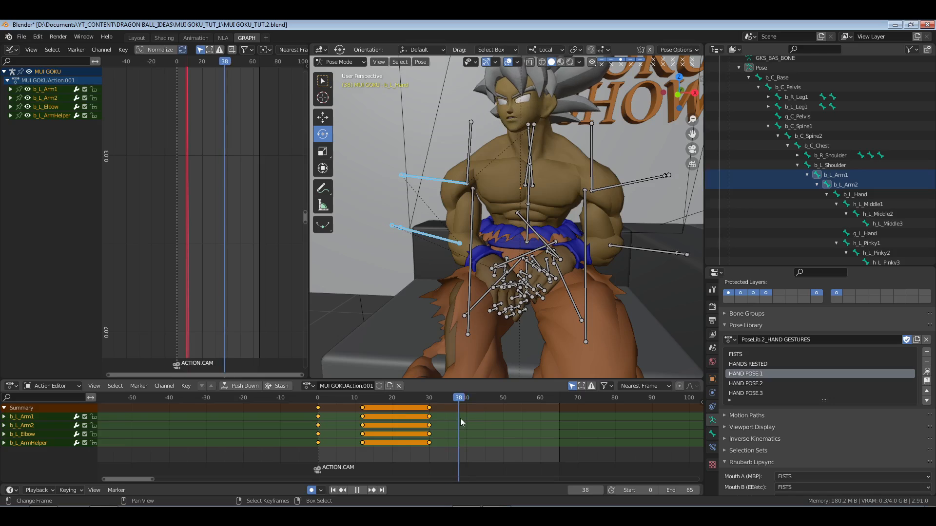
{"action": "key", "text": "space"}
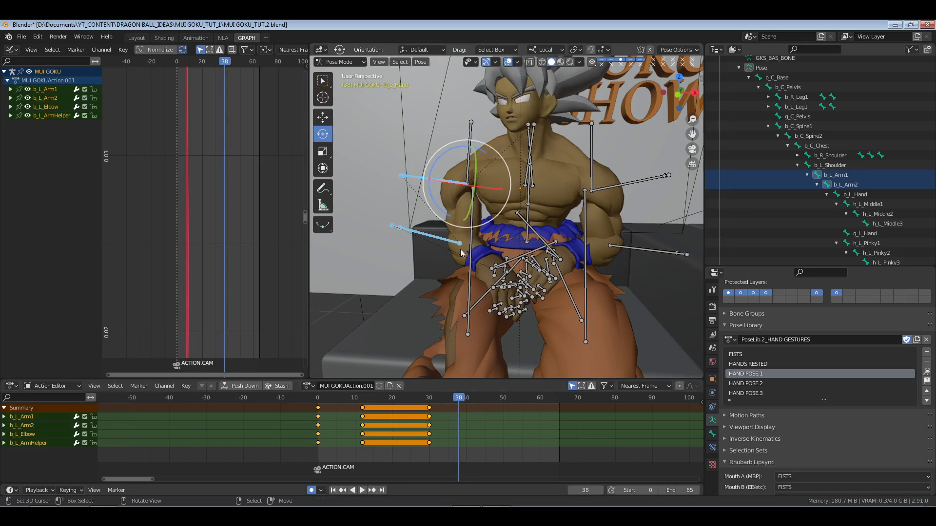
Switch the pose library back to PoseLib.1 and look through its list of poses.
{"action": "left_click", "coordinate": [734, 342]}
{"action": "left_click", "coordinate": [745, 382]}
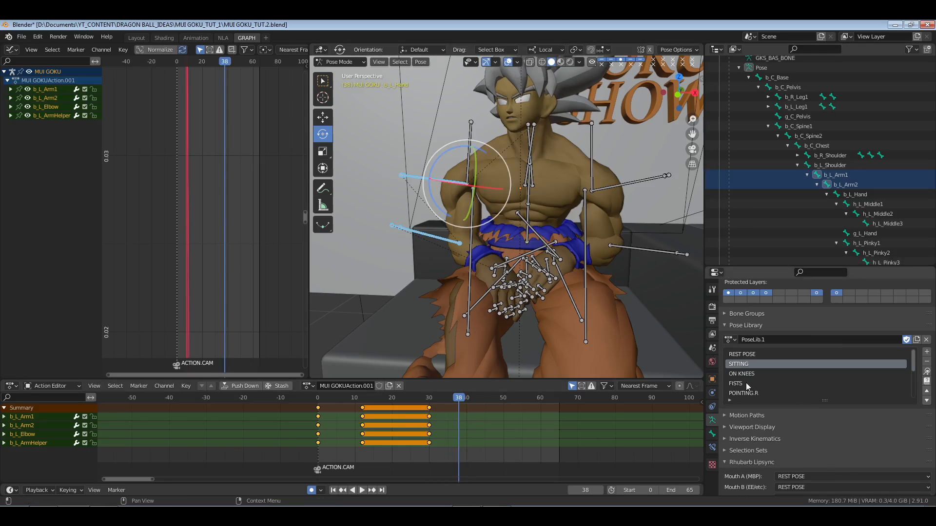
{"action": "scroll", "coordinate": [753, 373], "scroll_direction": "down", "scroll_amount": 6}
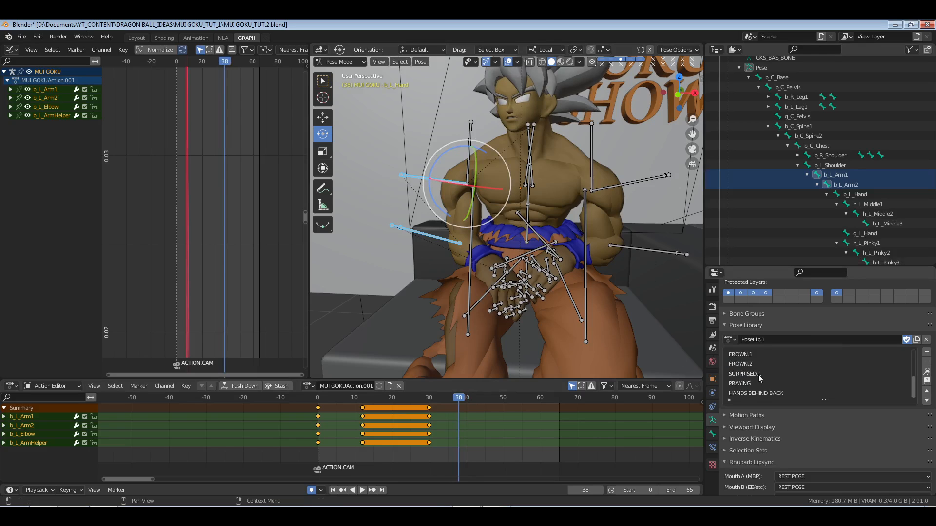
{"action": "scroll", "coordinate": [759, 375], "scroll_direction": "up", "scroll_amount": 6}
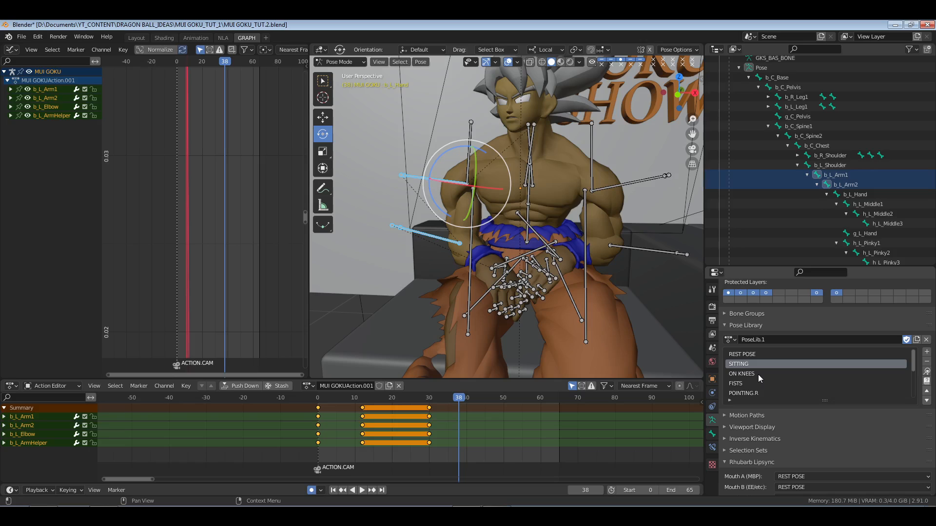
{"action": "left_click", "coordinate": [737, 341]}
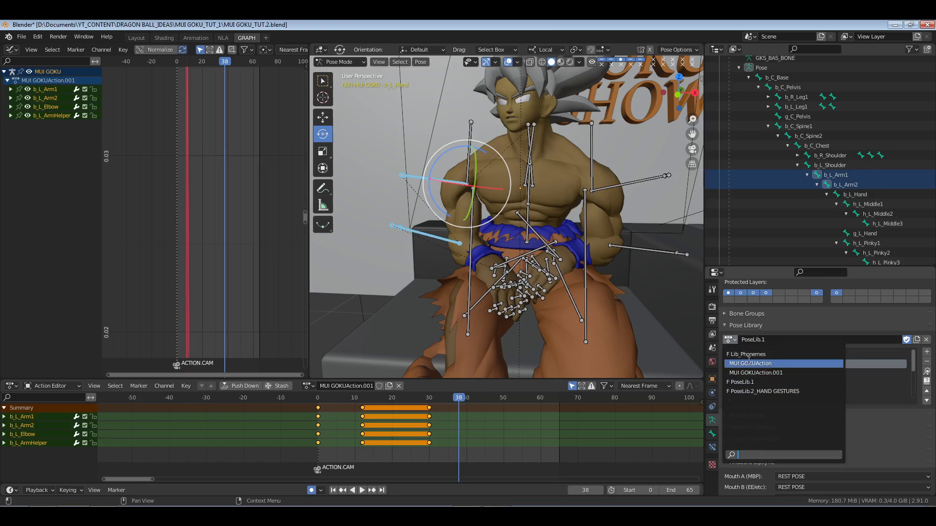
{"action": "key", "text": "Escape"}
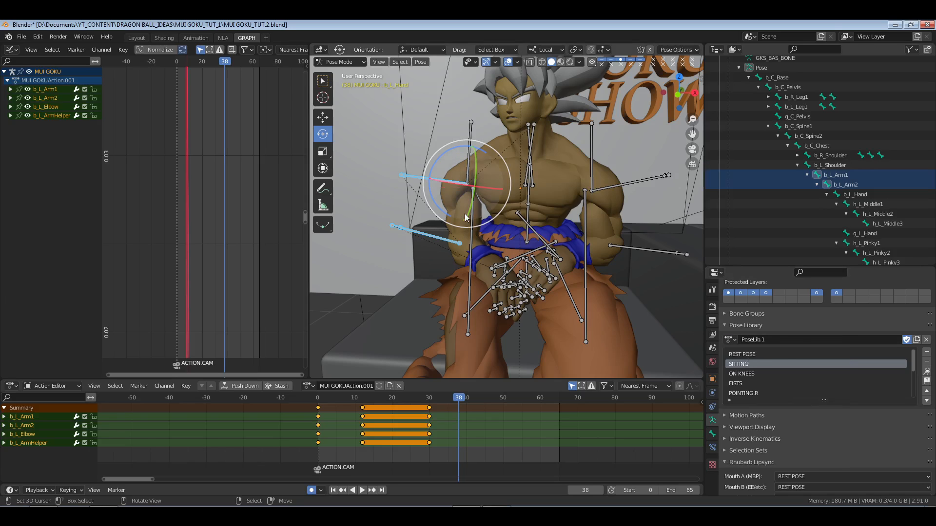
Clear the rotation of b_L_Arm1 and b_L_ArmHelper, and of b_L_Arm2 and b_L_Elbow, at frame 38.
{"action": "key", "text": "alt+a"}
{"action": "left_click_drag", "start_coordinate": [431, 165], "coordinate": [456, 201]}
{"action": "key", "text": "alt+r"}
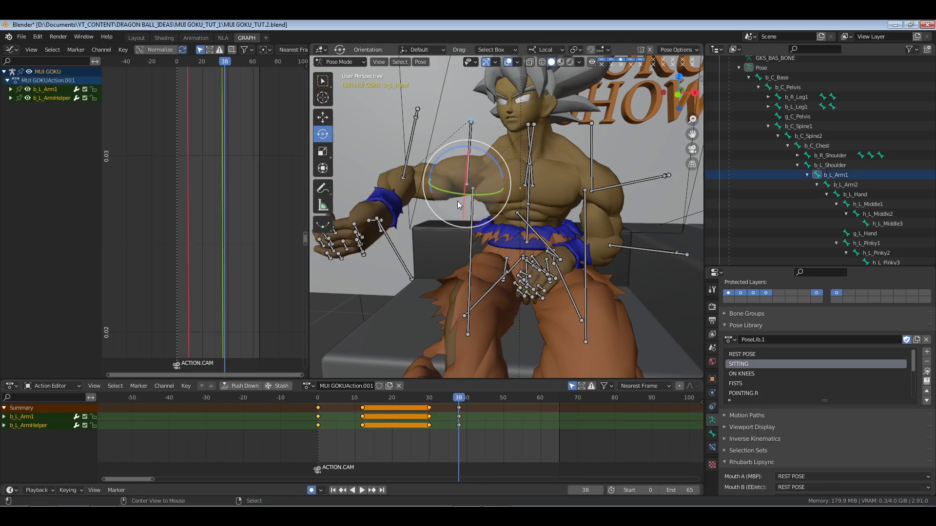
{"action": "left_click", "coordinate": [420, 173]}
{"action": "key", "text": "alt+r"}
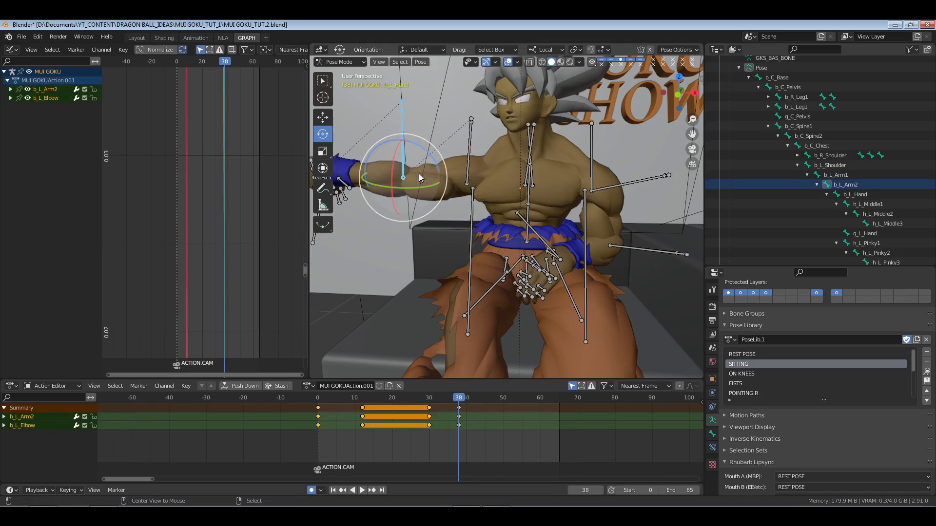
{"action": "key", "text": "i"}
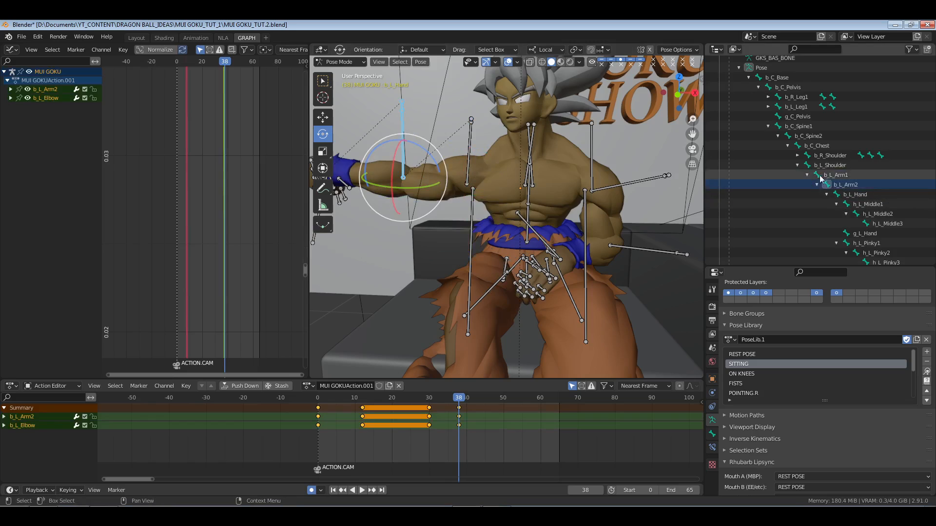
Select b_L_Arm1 and b_L_ArmHelper from the bone hierarchy and rotate them so the outstretched arm lowers beside the body.
{"action": "left_click", "coordinate": [796, 165]}
{"action": "left_click", "coordinate": [861, 165]}
{"action": "left_click", "coordinate": [869, 165], "text": "ctrl"}
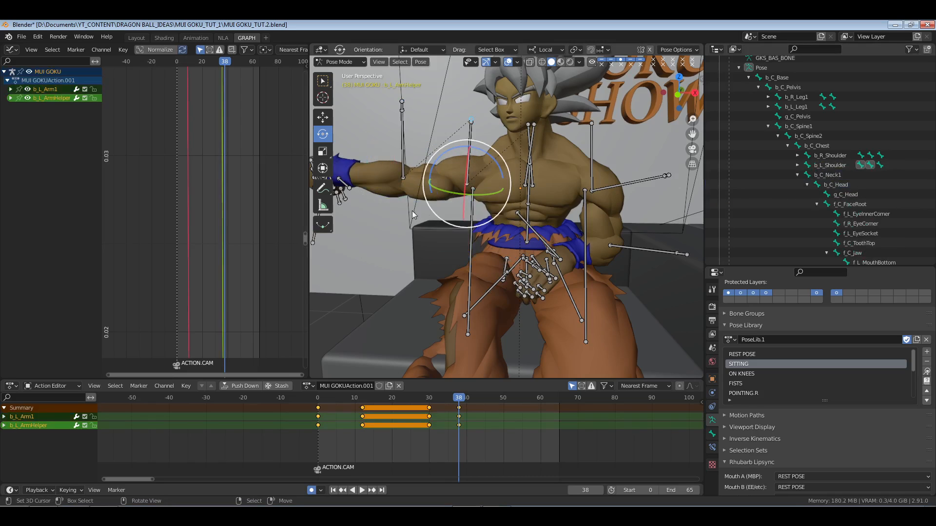
{"action": "middle_click_drag", "start_coordinate": [451, 242], "coordinate": [467, 211]}
{"action": "mouse_move", "coordinate": [447, 153]}
{"action": "left_mouse_down"}
{"action": "mouse_move", "coordinate": [440, 208]}
{"action": "mouse_move", "coordinate": [451, 191]}
{"action": "mouse_move", "coordinate": [434, 150]}
{"action": "left_mouse_up"}
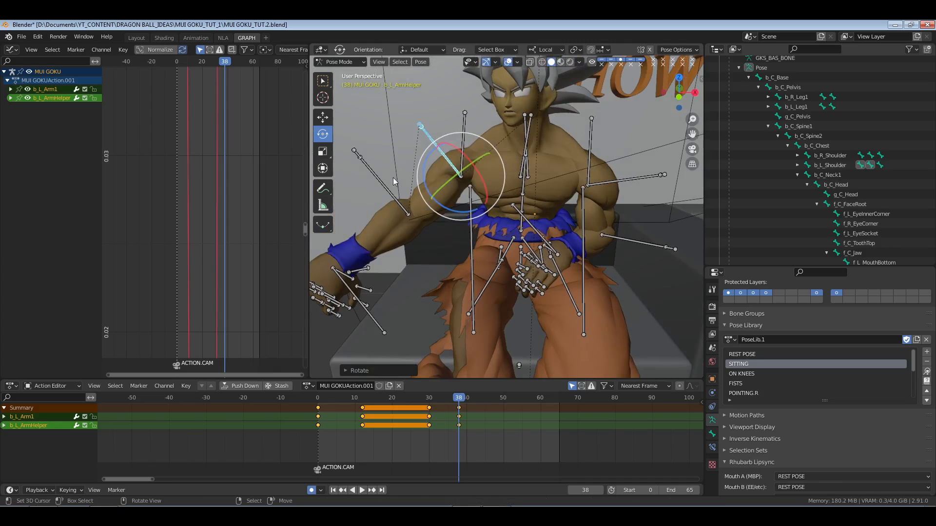
Select b_L_Arm2 and b_L_Elbow and rotate them around local Y and X so the forearm lifts forward above the thigh.
{"action": "middle_click_drag", "start_coordinate": [418, 216], "coordinate": [463, 203]}
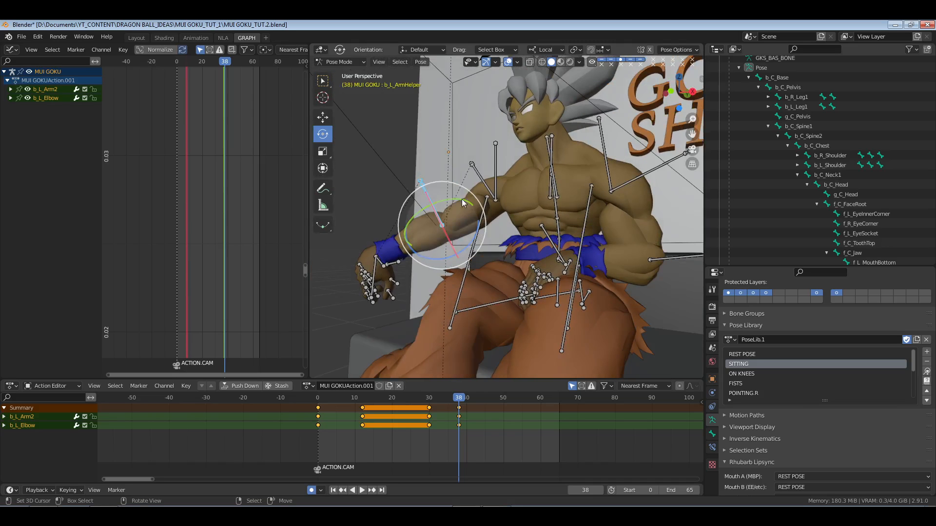
{"action": "key", "text": "r"}
{"action": "key", "text": "y"}
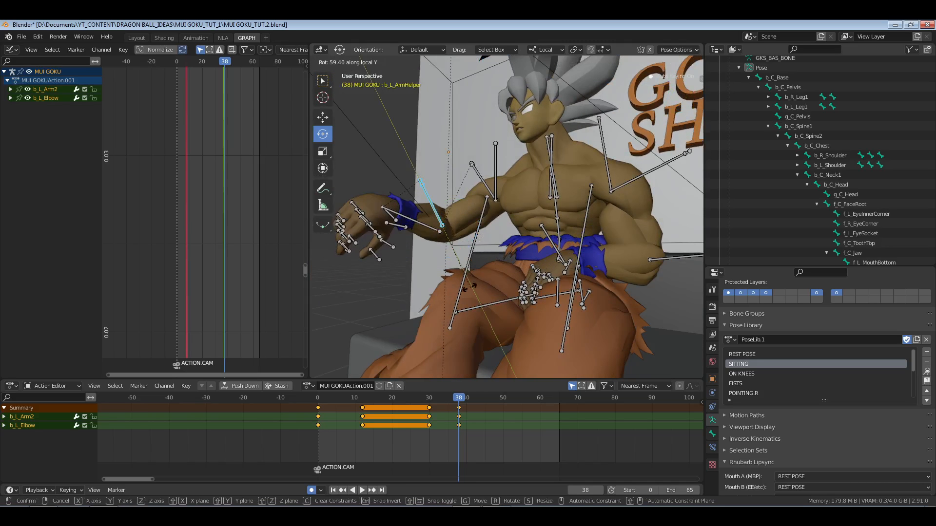
{"action": "left_click", "coordinate": [460, 251]}
{"action": "key", "text": "r"}
{"action": "key", "text": "x"}
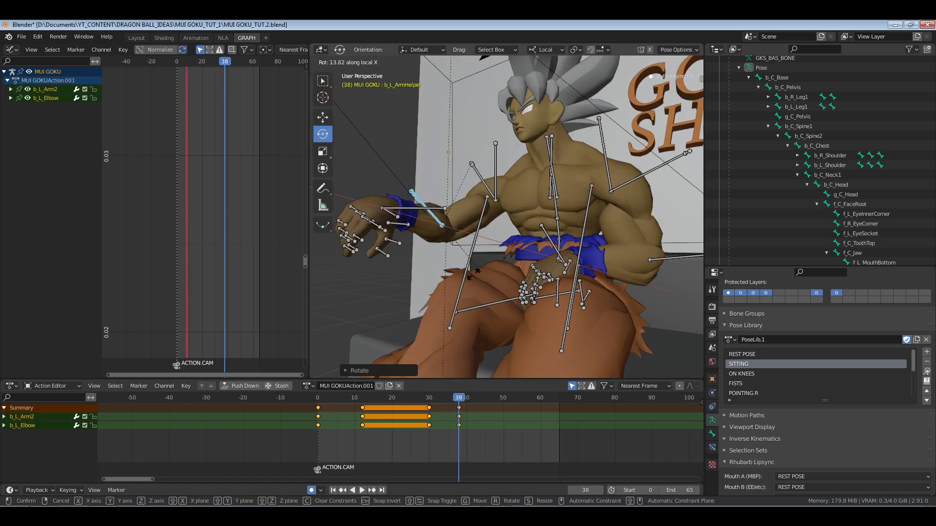
{"action": "left_click", "coordinate": [466, 181]}
Select b_L_Arm1 and b_L_ArmHelper and rotate them around local X to adjust the raised arm.
{"action": "left_click_drag", "start_coordinate": [466, 181], "coordinate": [466, 182]}
{"action": "key", "text": "r"}
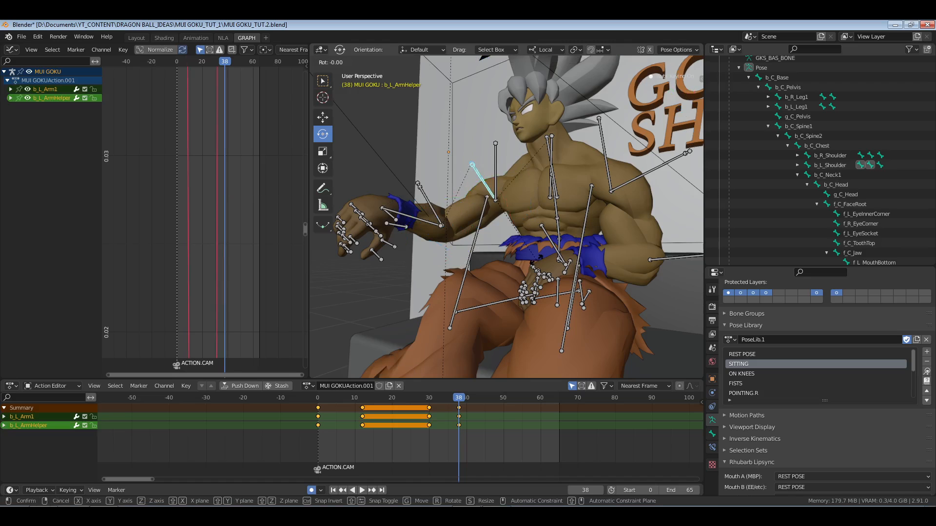
{"action": "key", "text": "x"}
{"action": "left_click", "coordinate": [417, 197]}
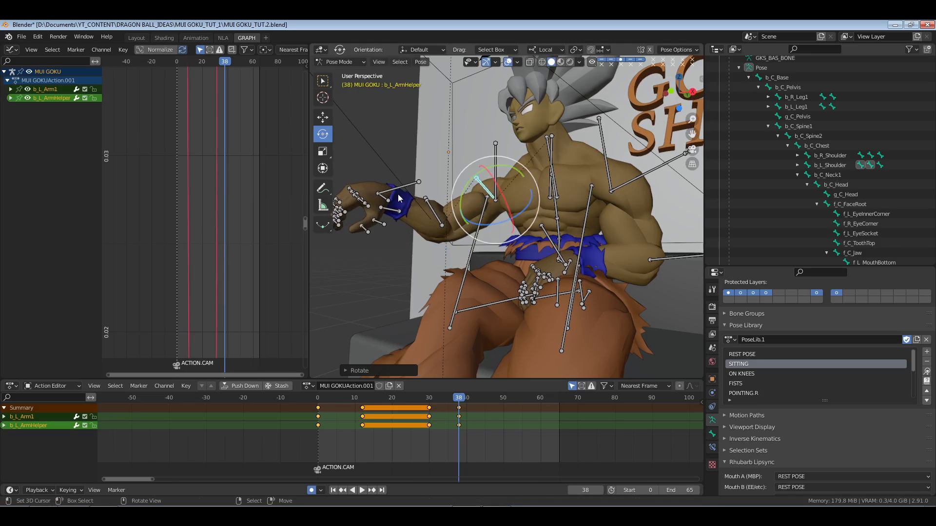
Box-select all b_L hand, finger, thumb and arm-roll bones and keyframe their pose at frame 38.
{"action": "middle_click_drag", "start_coordinate": [417, 180], "coordinate": [362, 173], "text": "shift"}
{"action": "left_click_drag", "start_coordinate": [359, 161], "coordinate": [442, 264]}
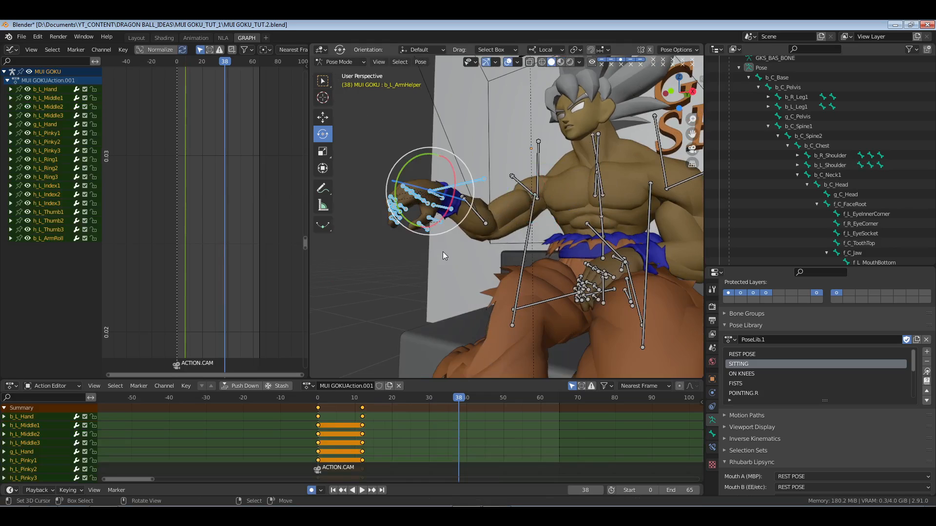
{"action": "key", "text": "i"}
{"action": "left_click", "coordinate": [521, 206]}
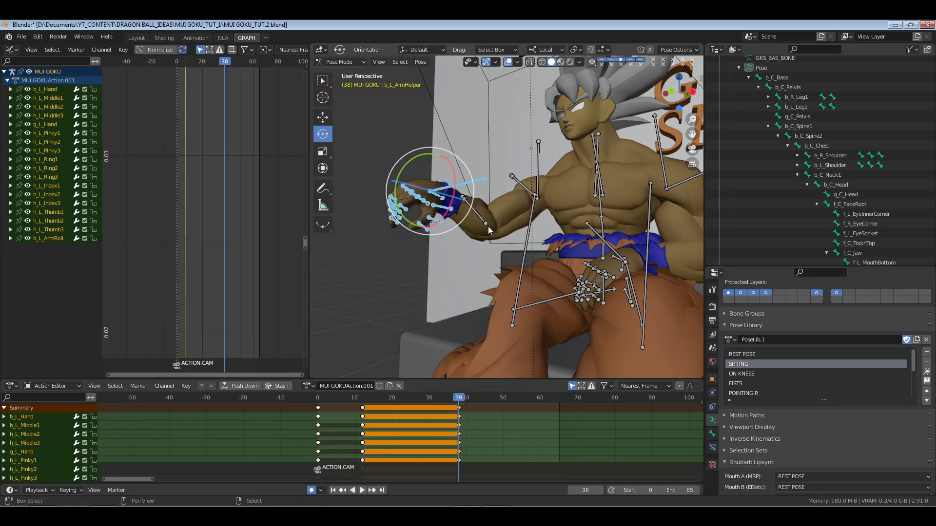
Move the b_L hand, finger, thumb and arm-roll keyframes from frame 38 back to frame 30.
{"action": "left_click_drag", "start_coordinate": [468, 229], "coordinate": [468, 235], "text": "shift"}
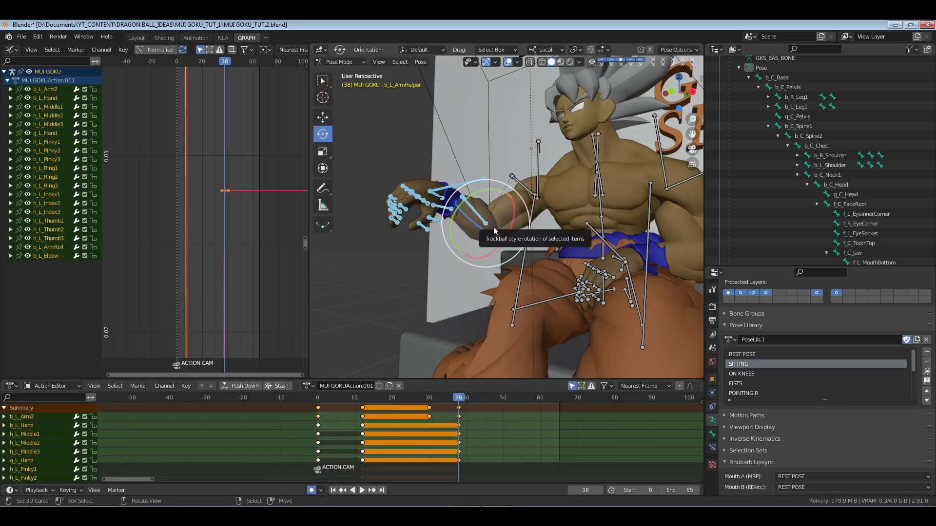
{"action": "key", "text": "ctrl+z"}
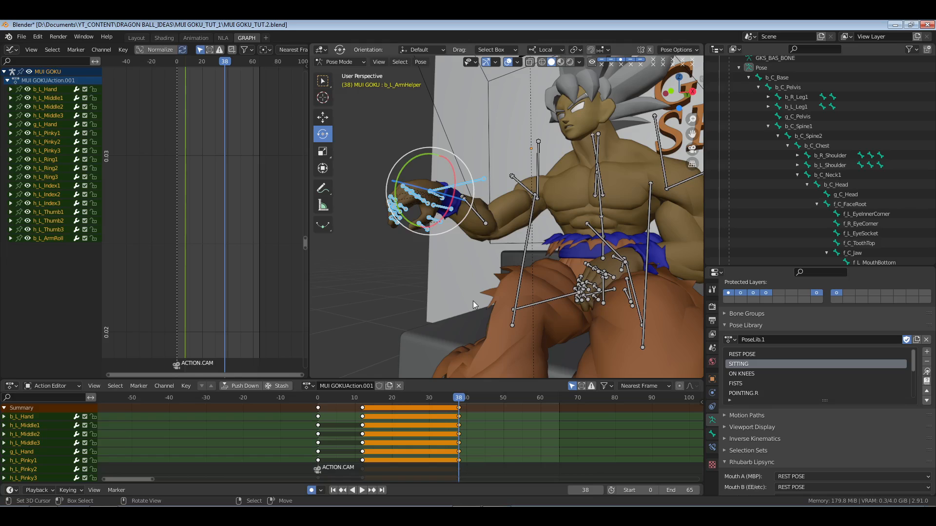
{"action": "key", "text": "g"}
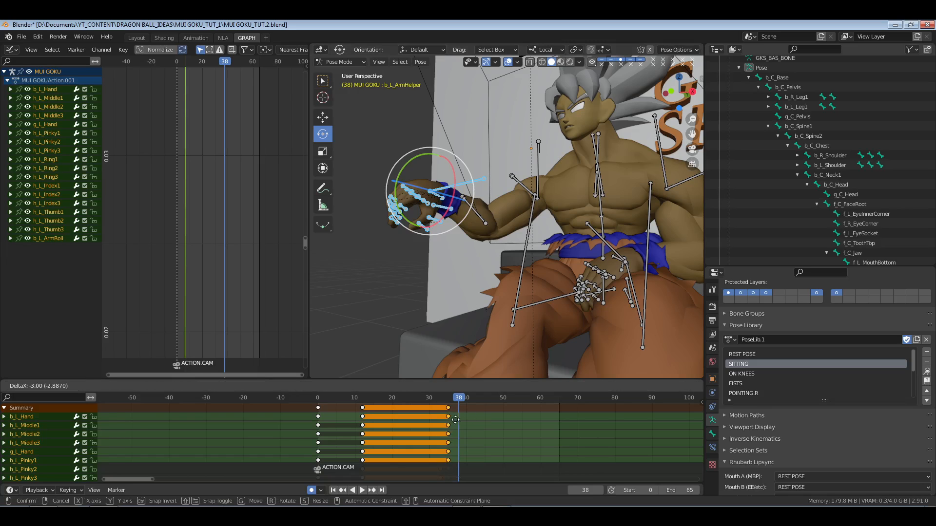
{"action": "left_click", "coordinate": [451, 420]}
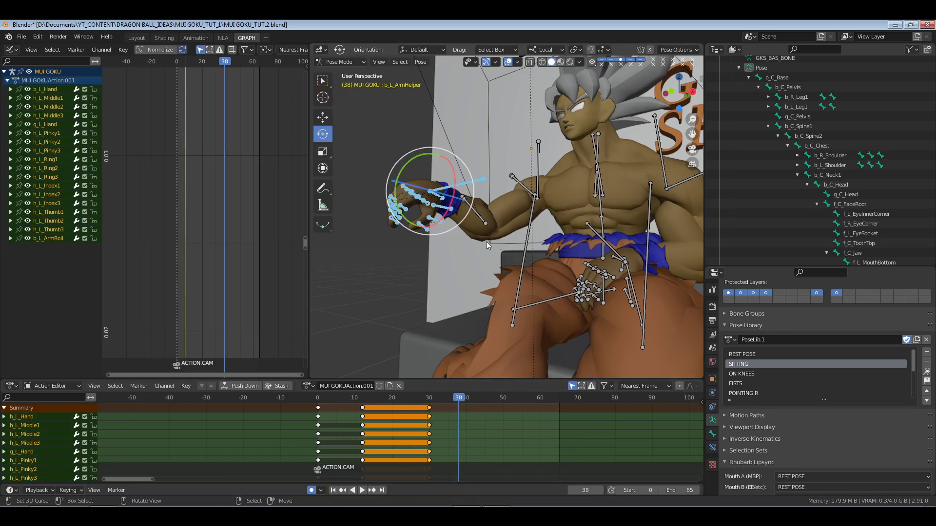
Apply the POINTING.L pose from PoseLib.1 to the selected left-hand bones at frame 38.
{"action": "scroll", "coordinate": [750, 390], "scroll_direction": "down", "scroll_amount": 2}
{"action": "left_click", "coordinate": [753, 383]}
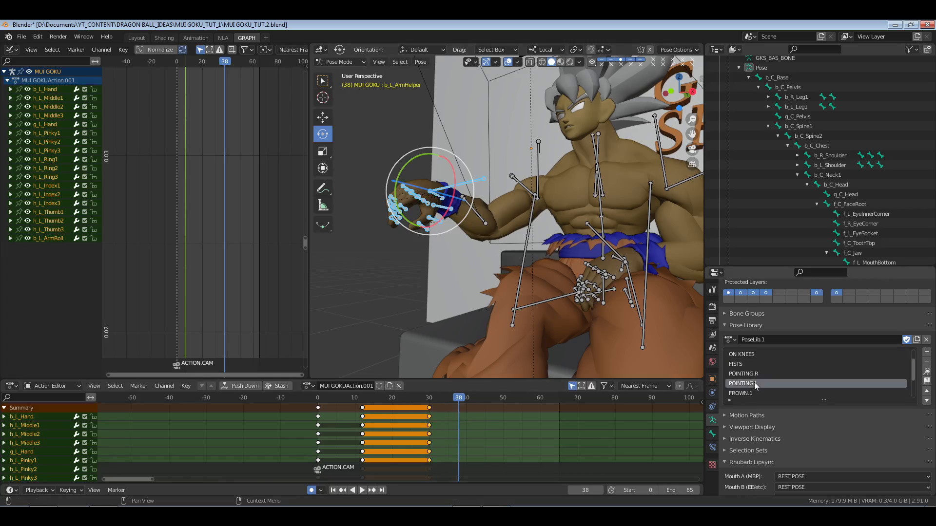
{"action": "left_click", "coordinate": [926, 372]}
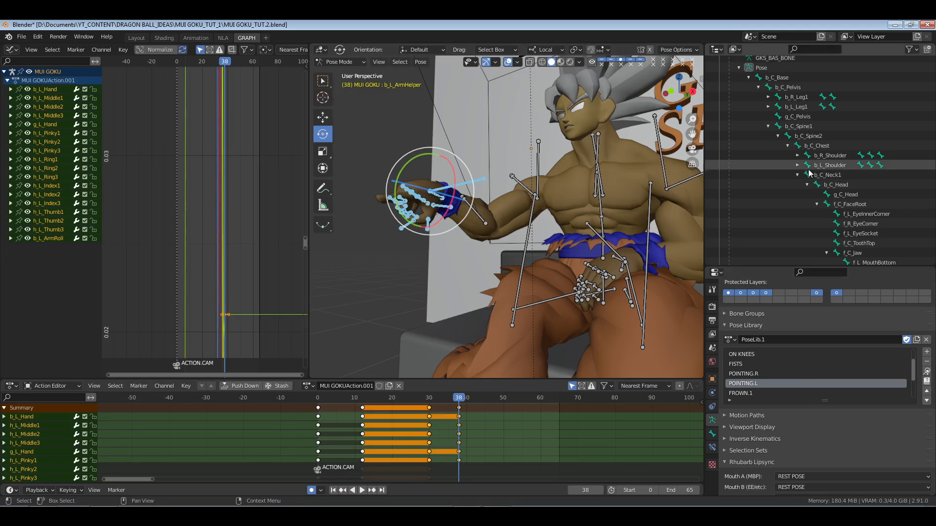
Apply the FISTS library pose to the selected left-hand bones, followed by the POINTING.L pose again.
{"action": "left_click", "coordinate": [756, 373]}
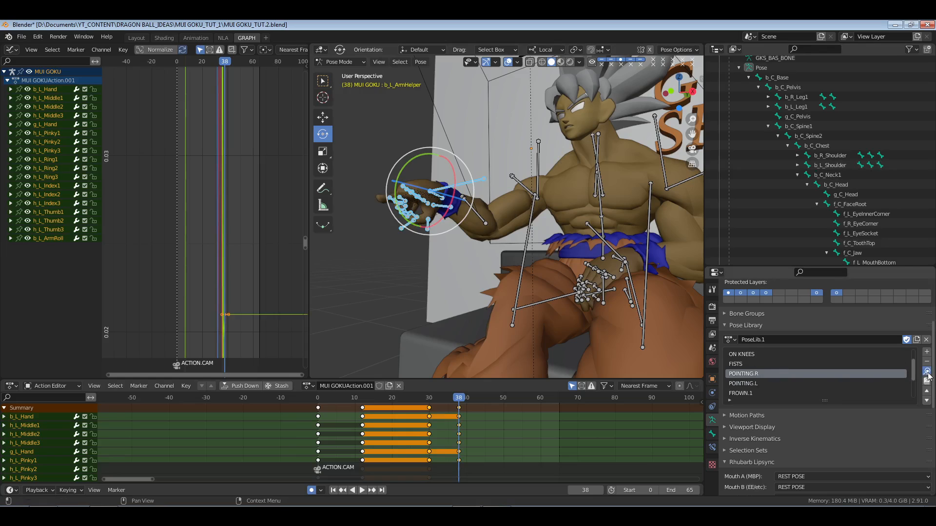
{"action": "left_click", "coordinate": [753, 384]}
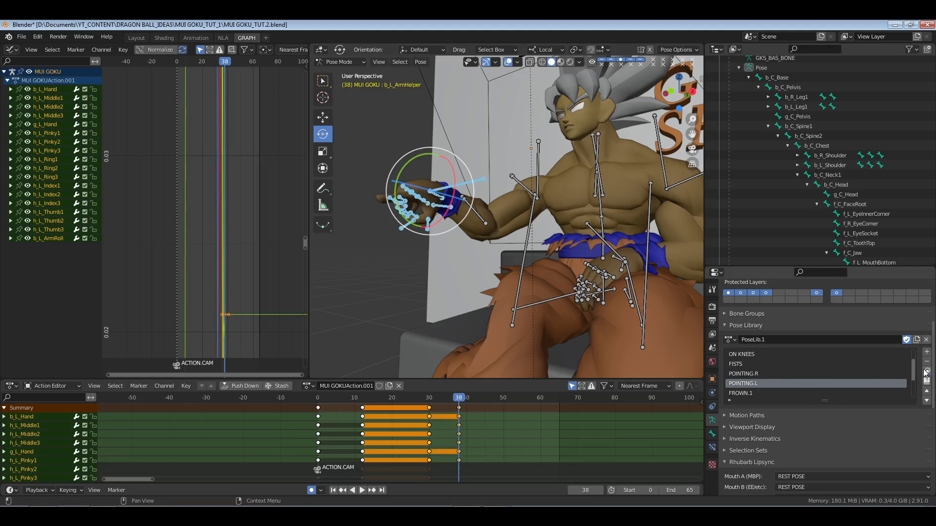
{"action": "left_click", "coordinate": [735, 367]}
{"action": "left_click", "coordinate": [926, 373]}
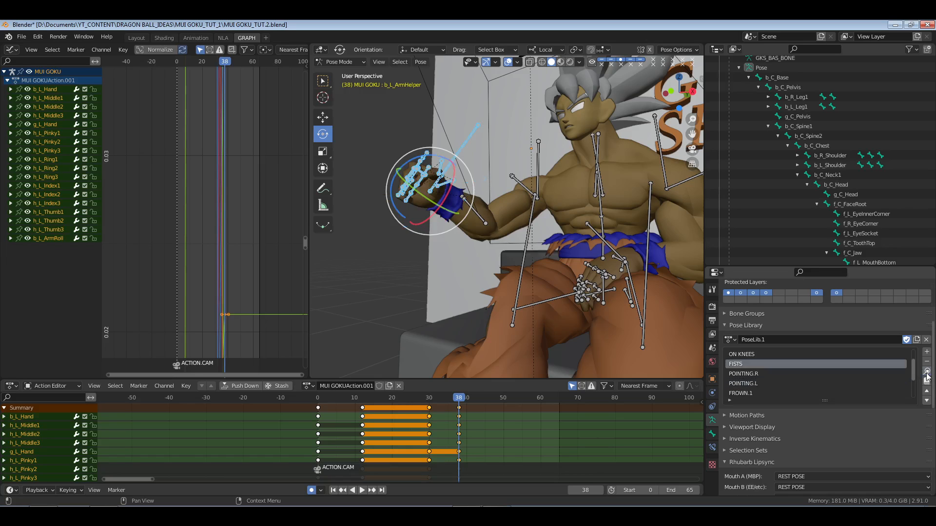
{"action": "left_click", "coordinate": [746, 384]}
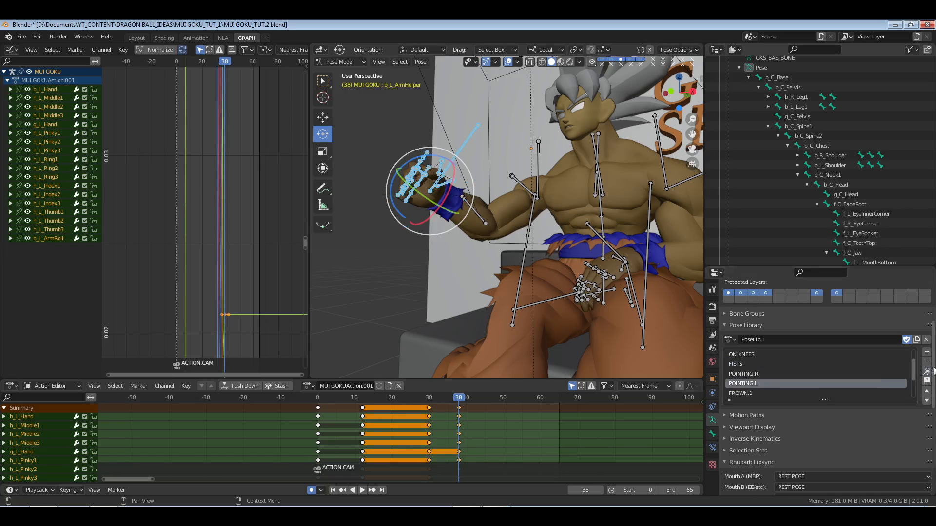
{"action": "left_click", "coordinate": [926, 372]}
Select b_L_Hand from the bone hierarchy and rotate it to adjust the pointing hand at frame 38.
{"action": "middle_click_drag", "start_coordinate": [501, 220], "coordinate": [453, 209]}
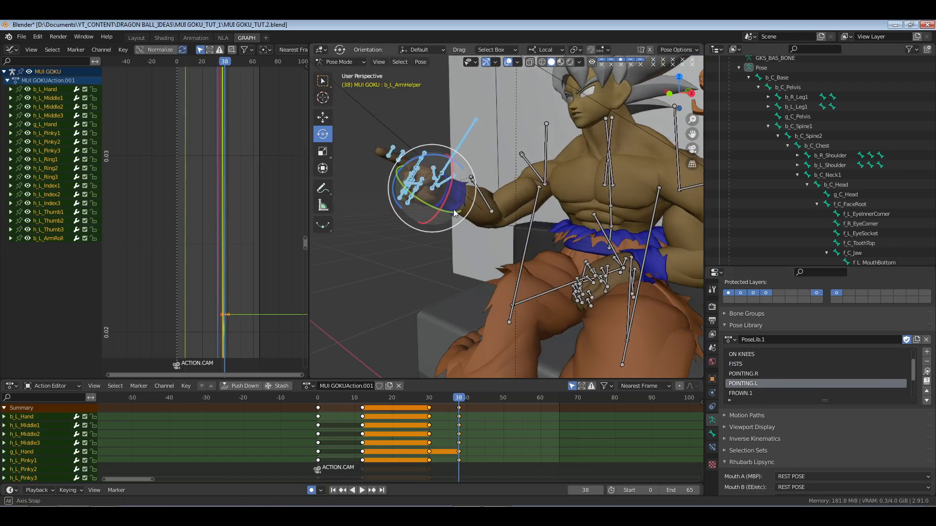
{"action": "left_click", "coordinate": [797, 165]}
{"action": "left_click", "coordinate": [765, 194]}
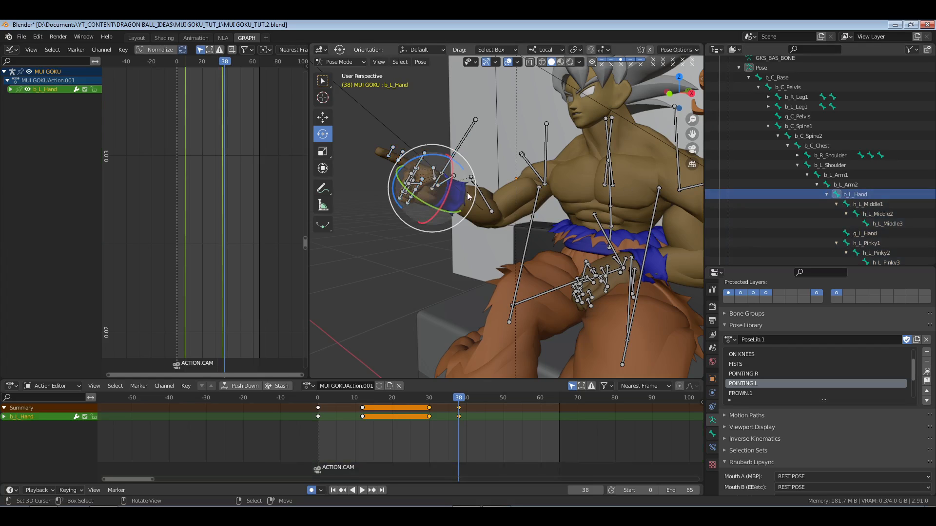
{"action": "key", "text": "KP_0"}
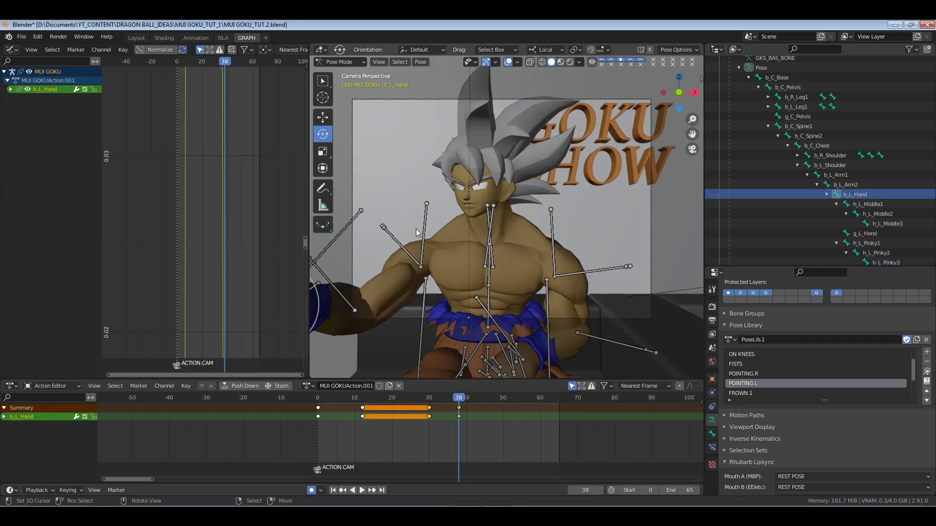
{"action": "key", "text": "KP_Decimal"}
{"action": "mouse_move", "coordinate": [426, 227]}
{"action": "middle_mouse_down"}
{"action": "mouse_move", "coordinate": [441, 180]}
{"action": "mouse_move", "coordinate": [428, 211]}
{"action": "middle_mouse_up"}
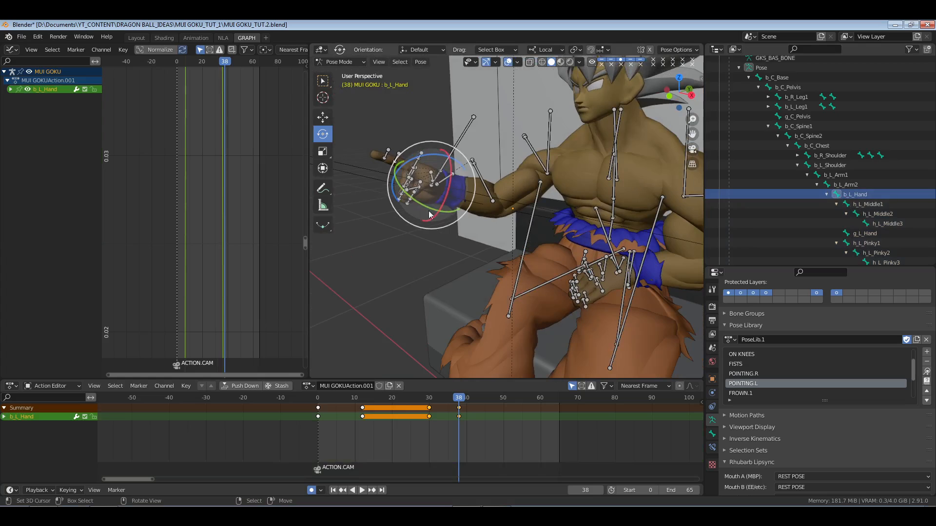
{"action": "left_click_drag", "start_coordinate": [450, 168], "coordinate": [446, 150]}
{"action": "left_click_drag", "start_coordinate": [457, 205], "coordinate": [456, 207]}
Save the file and play the animation from frame 0 through the camera view to check the arm motion.
{"action": "left_click", "coordinate": [318, 428]}
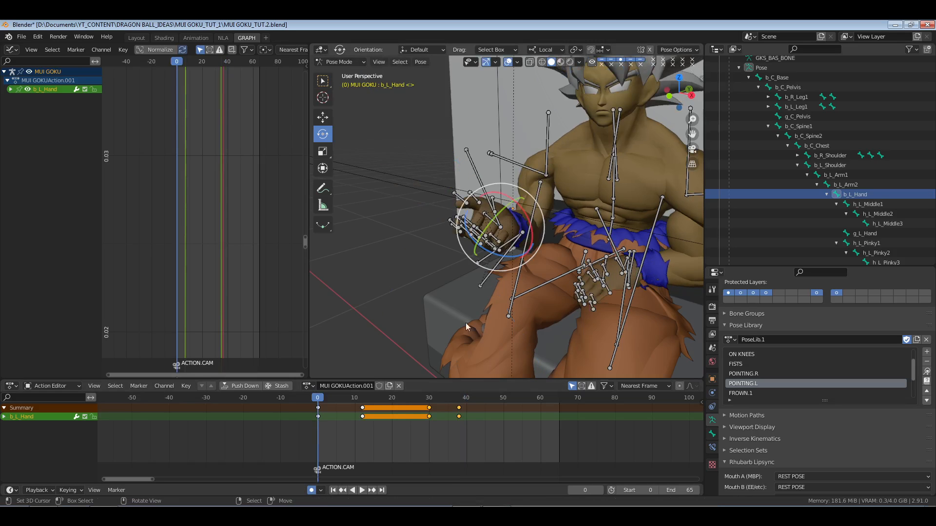
{"action": "key", "text": "KP_0"}
{"action": "key", "text": "ctrl+s"}
{"action": "key", "text": "space"}
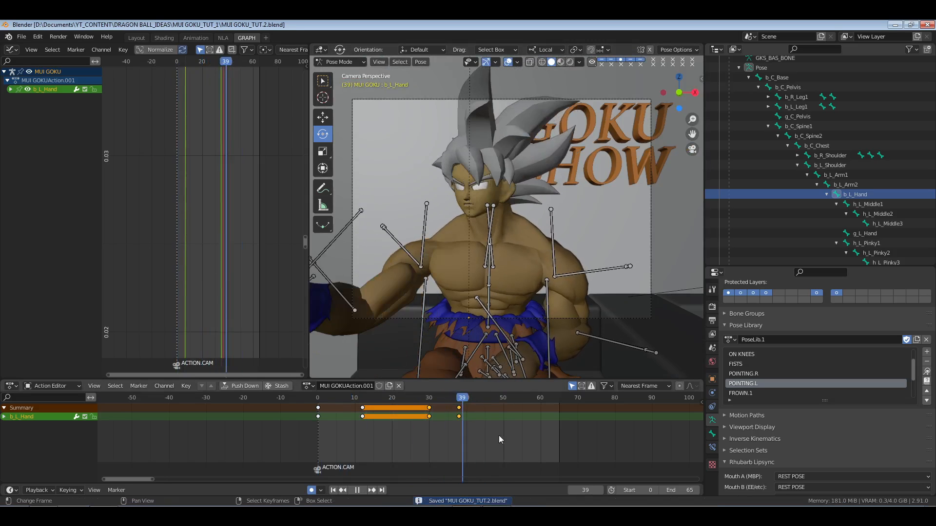
{"action": "left_click_drag", "start_coordinate": [431, 435], "coordinate": [410, 347]}
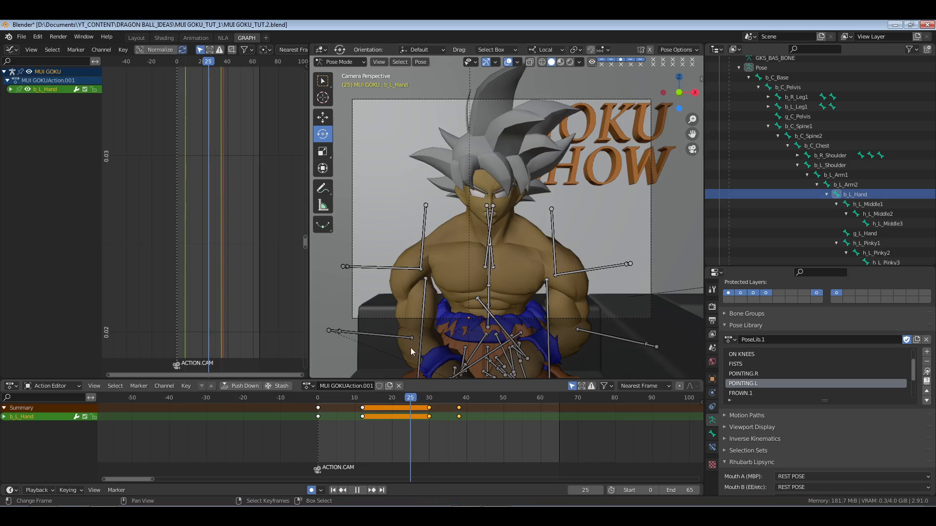
{"action": "key", "text": "space"}
Leave the camera view and select all b_L arm, elbow, arm-helper, hand, finger, thumb and arm-roll bones.
{"action": "key", "text": "KP_0"}
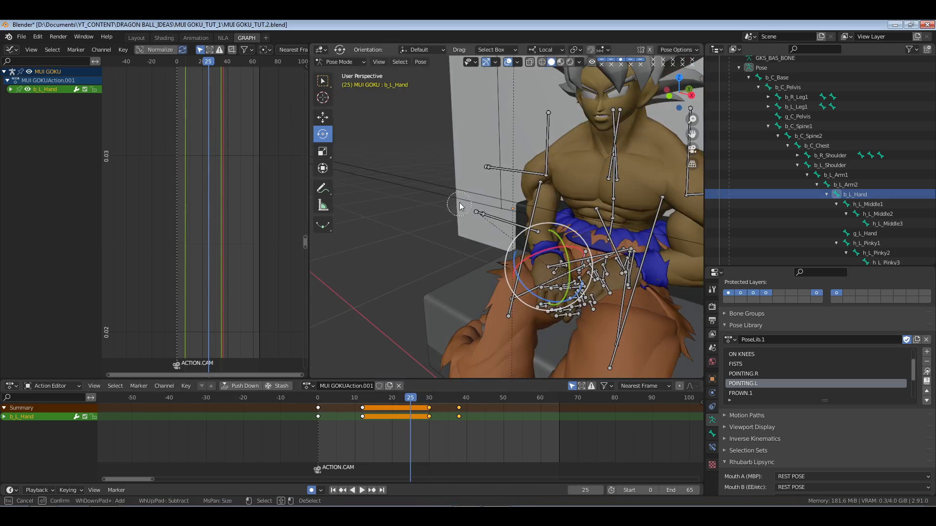
{"action": "left_click_drag", "start_coordinate": [460, 203], "coordinate": [494, 216], "text": "shift"}
{"action": "left_click_drag", "start_coordinate": [502, 180], "coordinate": [515, 165], "text": "shift"}
{"action": "left_click", "coordinate": [434, 399]}
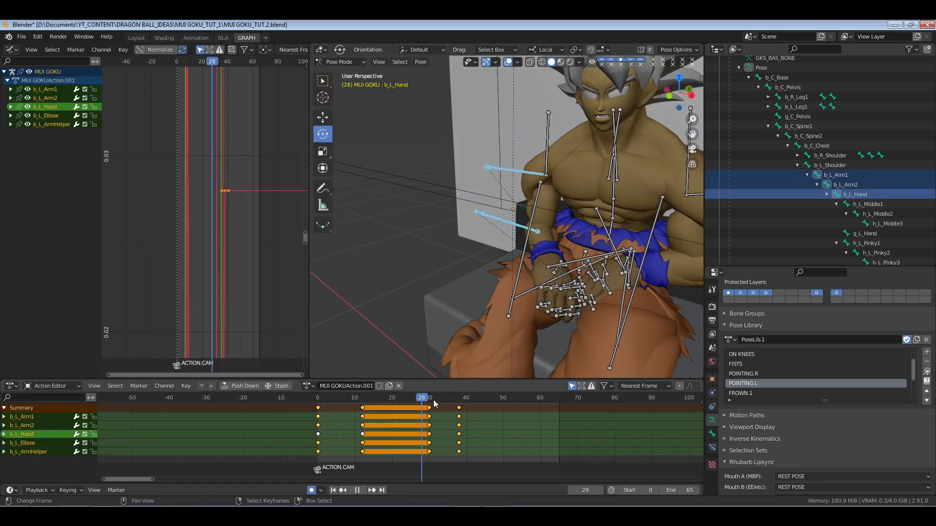
{"action": "left_click", "coordinate": [499, 427]}
{"action": "key", "text": "space"}
{"action": "key", "text": "space"}
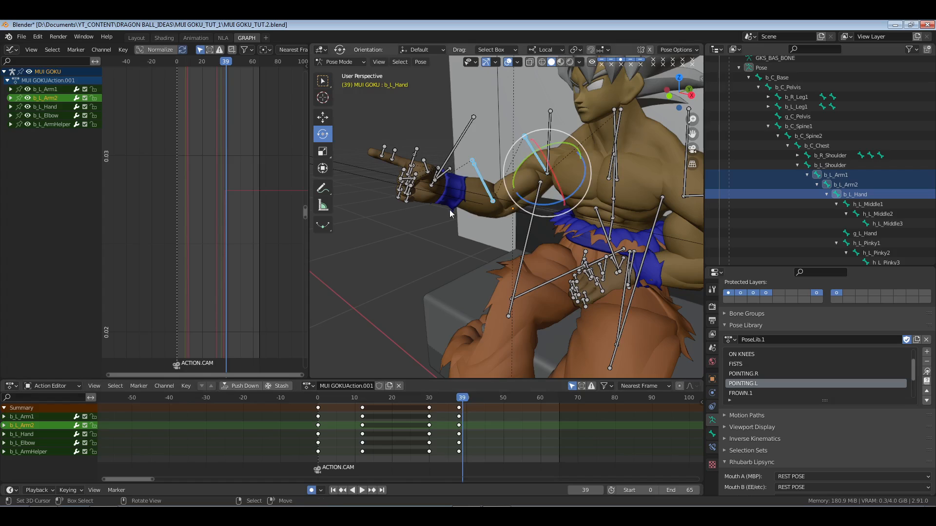
{"action": "key", "text": "c"}
{"action": "mouse_move", "coordinate": [450, 210]}
{"action": "left_mouse_down"}
{"action": "mouse_move", "coordinate": [438, 175]}
{"action": "mouse_move", "coordinate": [388, 166]}
{"action": "mouse_move", "coordinate": [381, 155]}
{"action": "left_mouse_up"}
{"action": "right_click", "coordinate": [381, 154]}
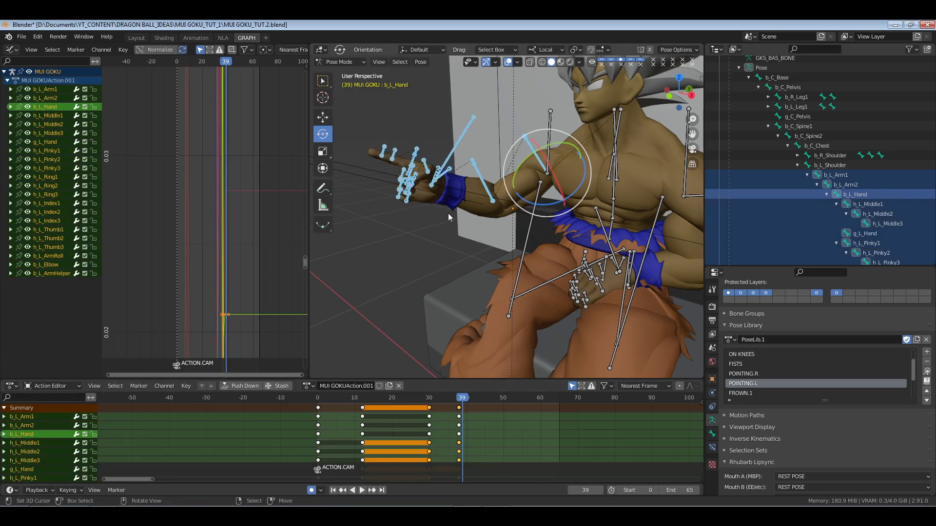
Snap the selected arm and hand bones' hold keyframes at frame 30 to frame 27.
{"action": "right_click", "coordinate": [453, 422]}
{"action": "left_click", "coordinate": [417, 402]}
{"action": "key", "text": "space"}
{"action": "left_click_drag", "start_coordinate": [416, 400], "coordinate": [418, 403]}
{"action": "right_click_drag", "start_coordinate": [419, 403], "coordinate": [435, 426]}
{"action": "key", "text": "shift+s"}
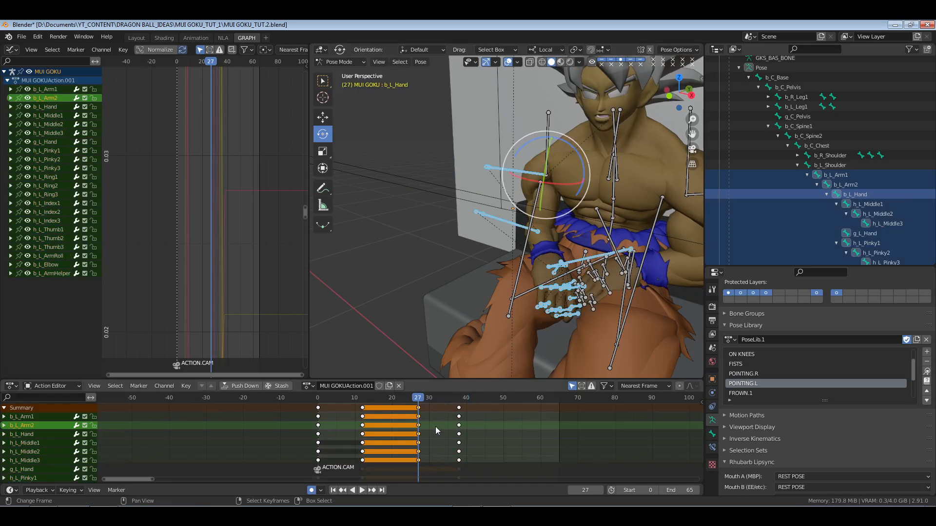
{"action": "key", "text": "space"}
At frame 30, select b_L_Arm2 and b_L_Elbow and rotate them slightly with a trackball rotation.
{"action": "left_click_drag", "start_coordinate": [473, 424], "coordinate": [430, 422]}
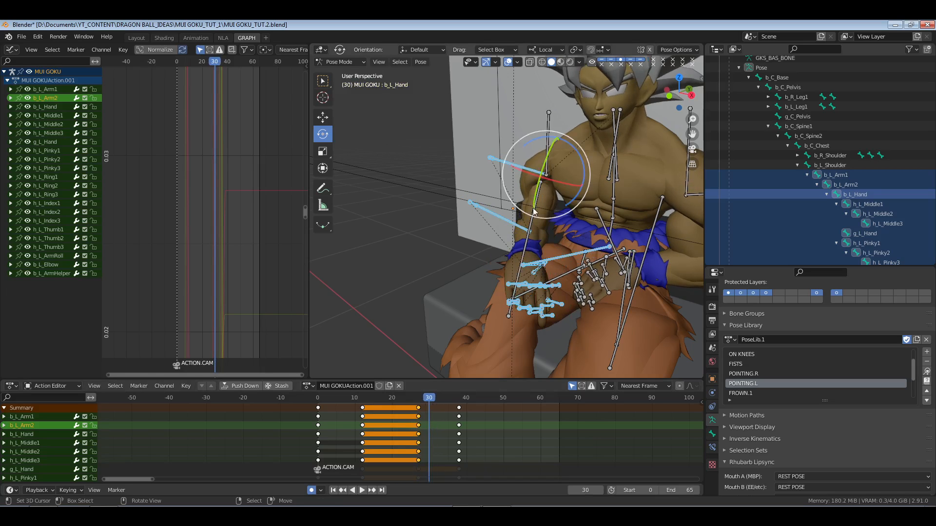
{"action": "left_click", "coordinate": [496, 214]}
{"action": "key", "text": "r"}
{"action": "key", "text": "r"}
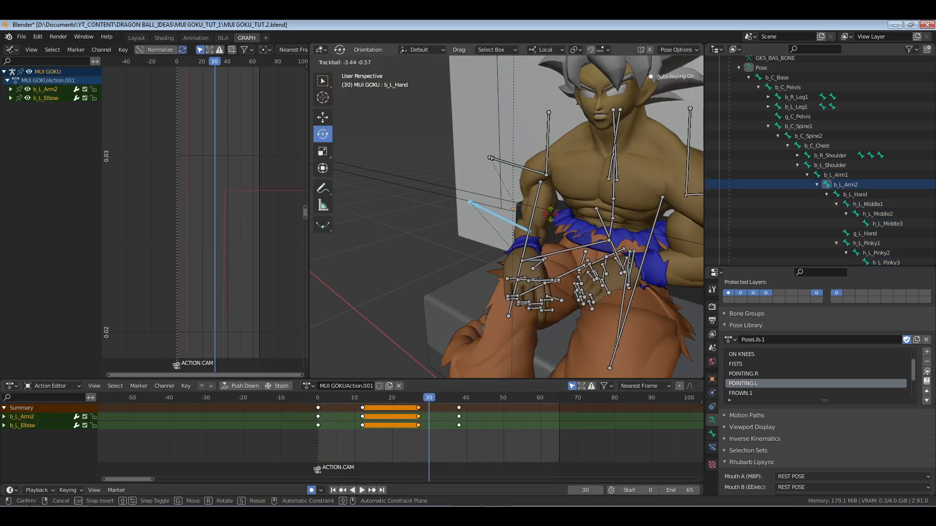
{"action": "left_click", "coordinate": [501, 220]}
At frame 48, select b_L_Arm1 and b_L_ArmHelper and rotate the raised upper arm slightly.
{"action": "key", "text": "space"}
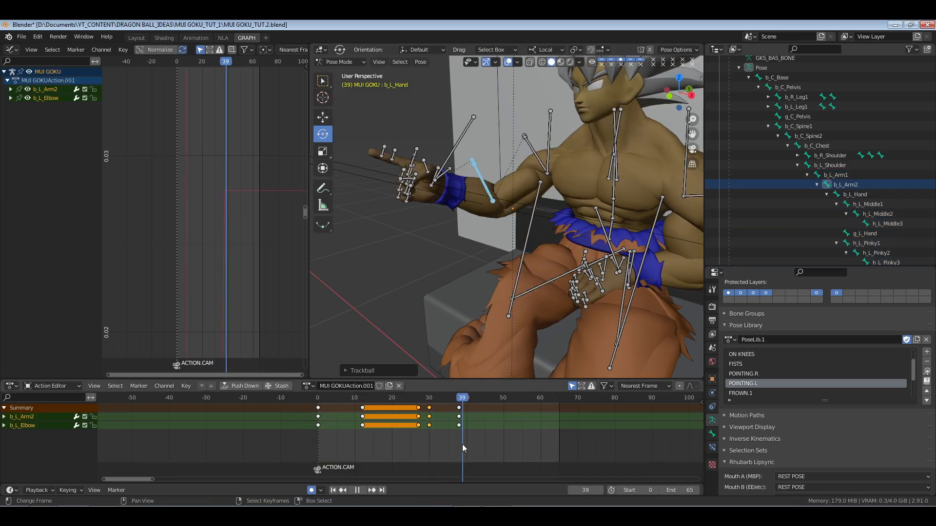
{"action": "left_click_drag", "start_coordinate": [459, 443], "coordinate": [495, 442]}
{"action": "key", "text": "space"}
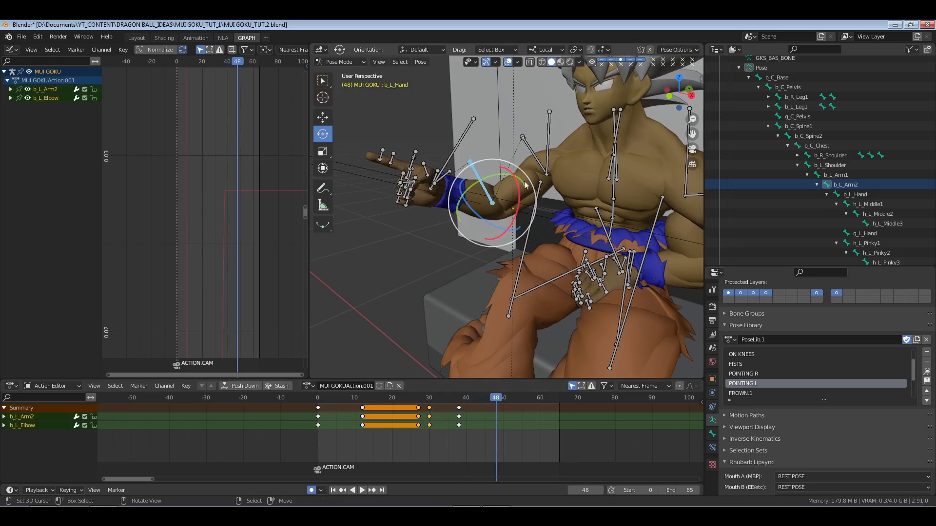
{"action": "key", "text": "alt+a"}
{"action": "right_click", "coordinate": [534, 156]}
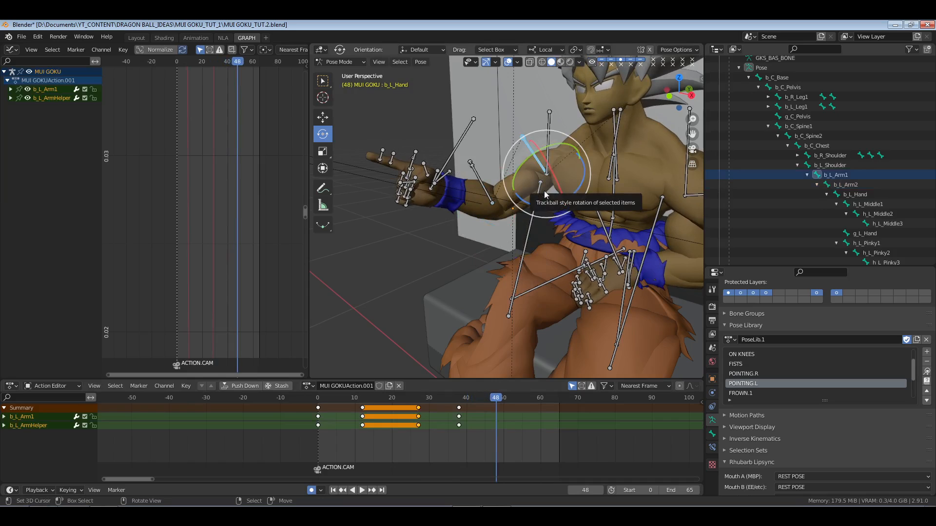
{"action": "left_click_drag", "start_coordinate": [551, 197], "coordinate": [559, 191]}
{"action": "left_click_drag", "start_coordinate": [616, 228], "coordinate": [615, 230]}
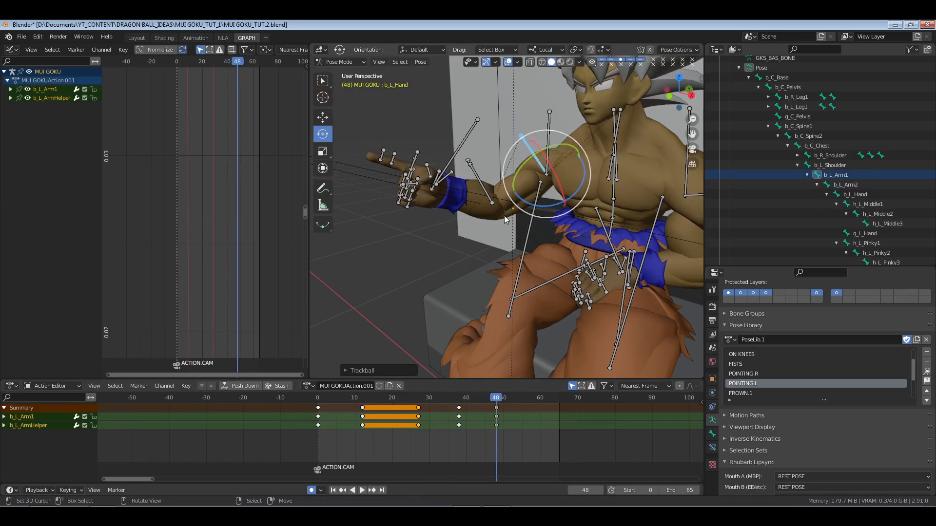
Select b_L_Arm2 and b_L_Elbow, rotate the forearm slightly and keyframe it at frame 48.
{"action": "left_click", "coordinate": [503, 196]}
{"action": "left_click", "coordinate": [479, 199]}
{"action": "left_click_drag", "start_coordinate": [489, 204], "coordinate": [492, 202]}
{"action": "key", "text": "i"}
Select all b_L arm and hand bones, copy their frame 27 keyframes to frame 60 and save the file.
{"action": "left_click_drag", "start_coordinate": [502, 437], "coordinate": [539, 434]}
{"action": "key", "text": "alt+a"}
{"action": "key", "text": "c"}
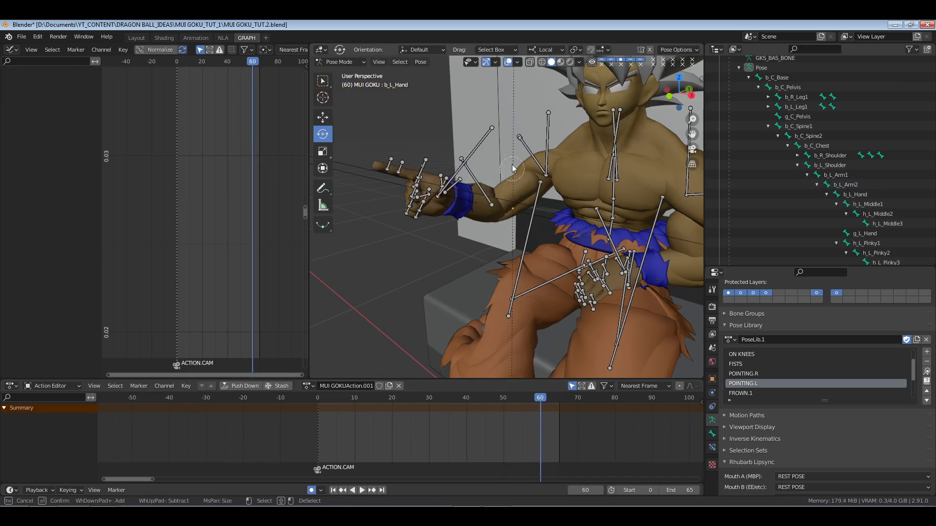
{"action": "left_click", "coordinate": [529, 158]}
{"action": "left_click", "coordinate": [487, 201]}
{"action": "mouse_move", "coordinate": [488, 201]}
{"action": "left_mouse_down"}
{"action": "mouse_move", "coordinate": [391, 188]}
{"action": "mouse_move", "coordinate": [424, 210]}
{"action": "left_mouse_up"}
{"action": "key", "text": "Escape"}
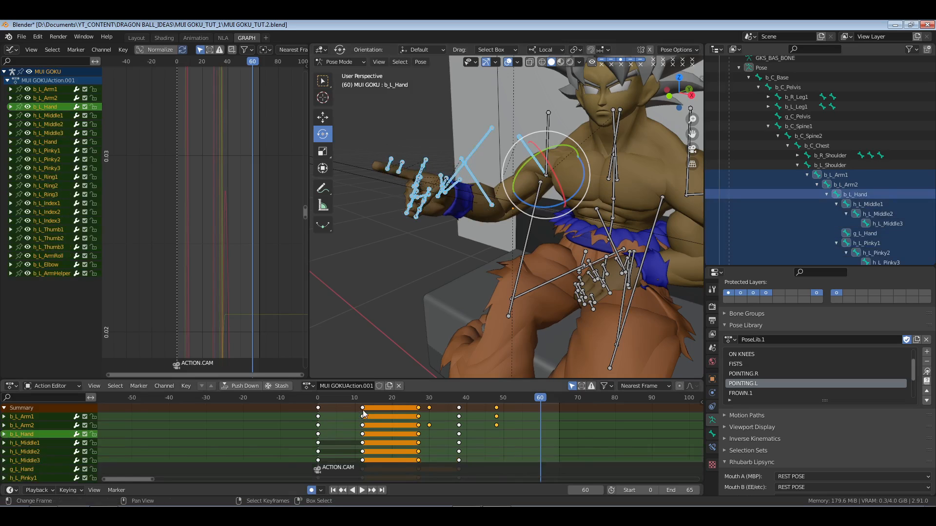
{"action": "right_click", "coordinate": [421, 411]}
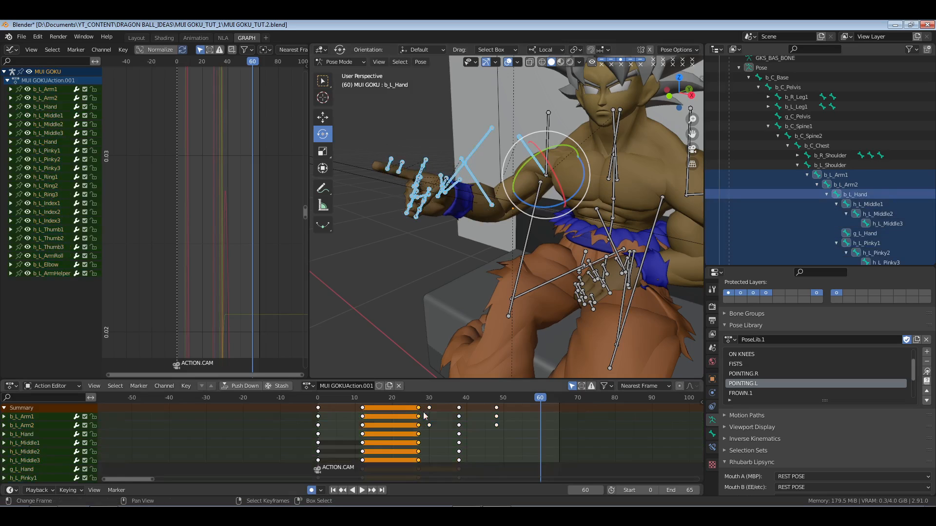
{"action": "key", "text": "ctrl+c"}
{"action": "key", "text": "ctrl+v"}
{"action": "key", "text": "ctrl+s"}
Select only the b_L hand, finger, thumb and arm-roll bones, copy their frame 38 keyframes to frame 48 and save.
{"action": "key", "text": "space"}
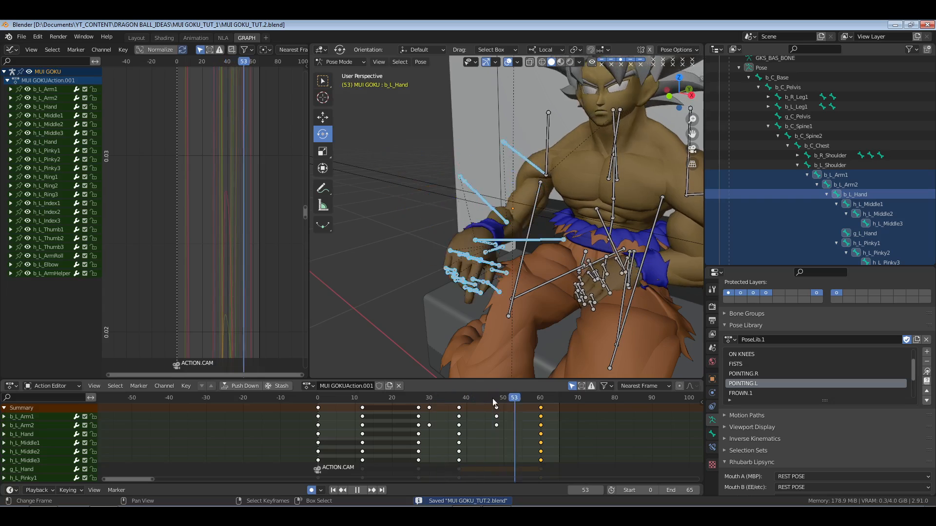
{"action": "mouse_move", "coordinate": [495, 400]}
{"action": "left_mouse_down"}
{"action": "mouse_move", "coordinate": [485, 398]}
{"action": "mouse_move", "coordinate": [496, 398]}
{"action": "left_mouse_up"}
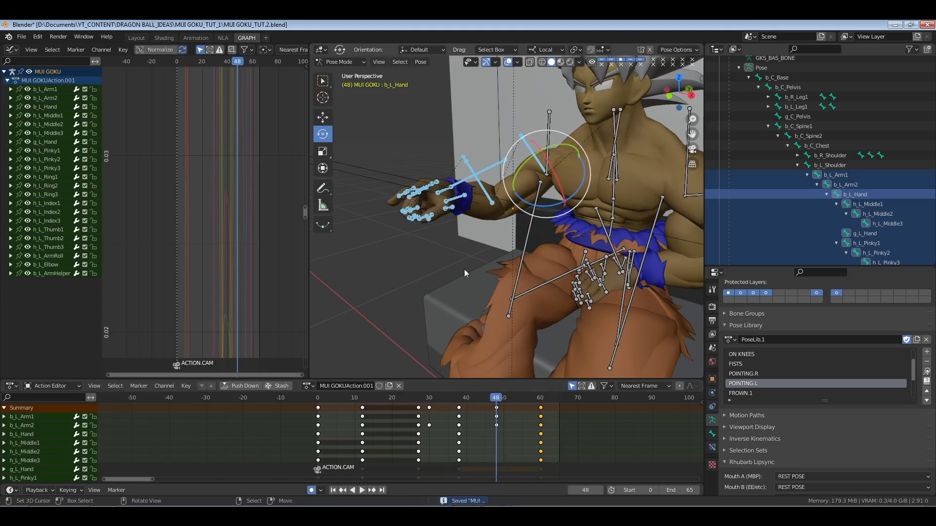
{"action": "key", "text": "alt+a"}
{"action": "key", "text": "c"}
{"action": "mouse_move", "coordinate": [453, 215]}
{"action": "left_mouse_down"}
{"action": "mouse_move", "coordinate": [422, 212]}
{"action": "mouse_move", "coordinate": [430, 219]}
{"action": "left_mouse_up"}
{"action": "right_click", "coordinate": [430, 224]}
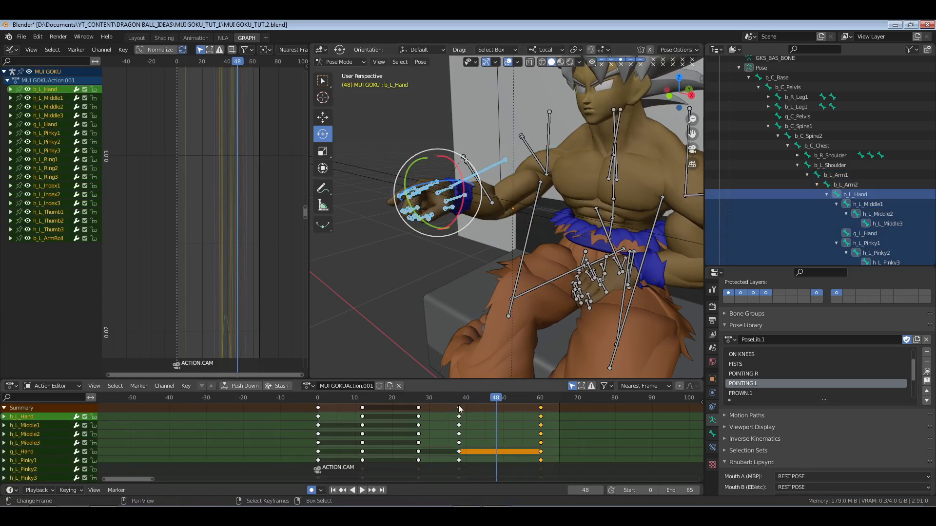
{"action": "left_click", "coordinate": [459, 407]}
{"action": "key", "text": "ctrl+c"}
{"action": "key", "text": "ctrl+v"}
{"action": "key", "text": "ctrl+s"}
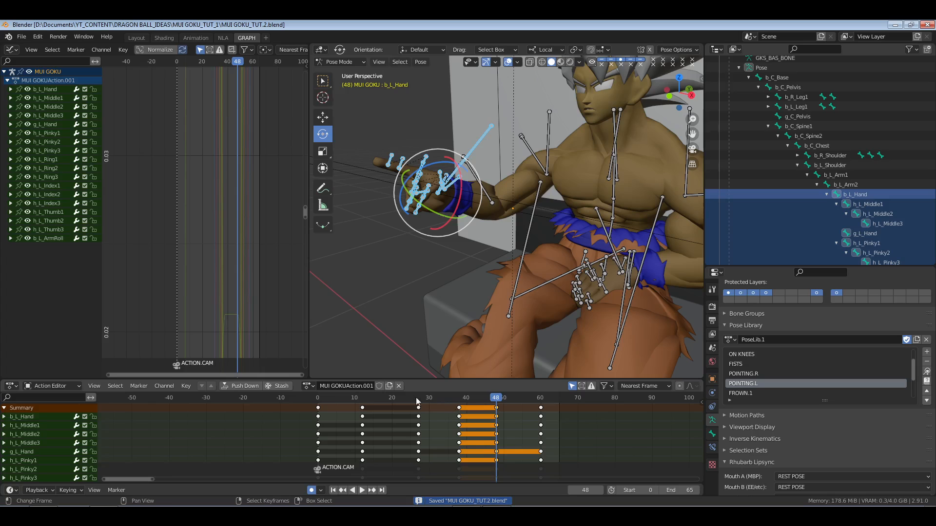
Move the b_L hand, finger, thumb and arm-roll keyframes from frame 48 to frame 45 and return to the first frame.
{"action": "key", "text": "space"}
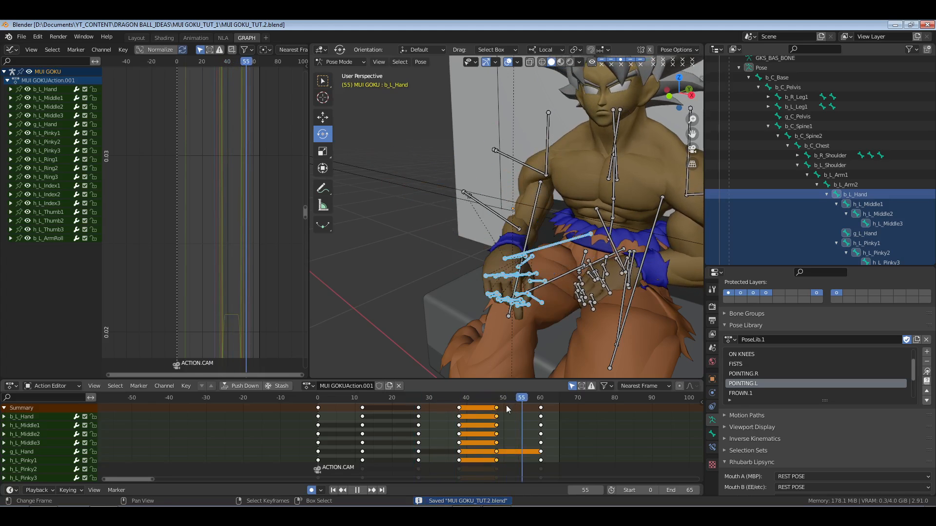
{"action": "key", "text": "space"}
{"action": "left_click_drag", "start_coordinate": [506, 405], "coordinate": [485, 416]}
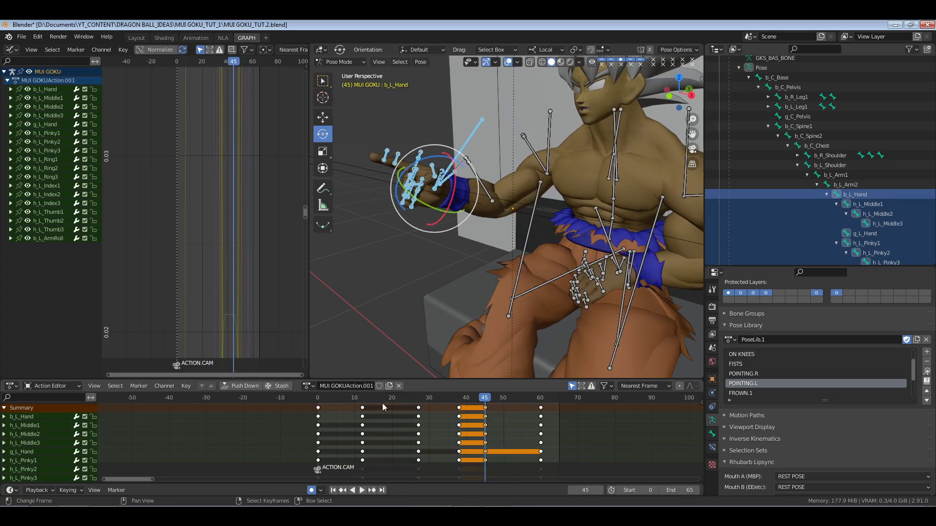
{"action": "left_click", "coordinate": [344, 408]}
{"action": "left_click", "coordinate": [334, 490]}
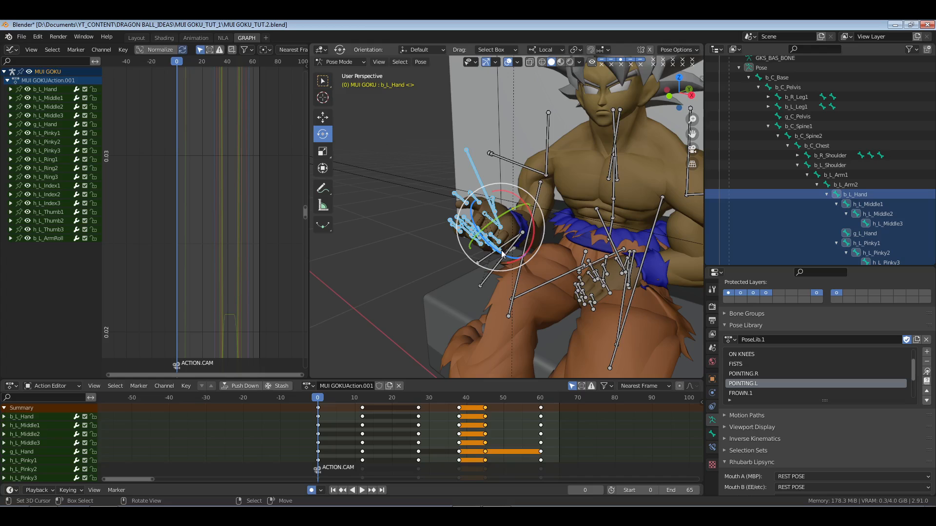
Switch to the camera view, hide the viewport overlays, and play the animation from the first frame, saving the file along the way.
{"action": "key", "text": "KP_0"}
{"action": "key", "text": "ctrl+s"}
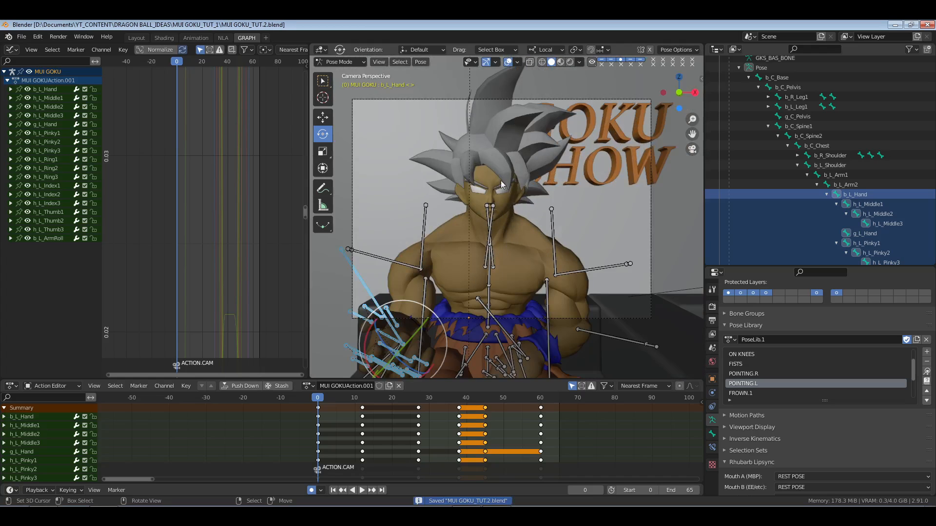
{"action": "left_click", "coordinate": [509, 63]}
{"action": "key", "text": "space"}
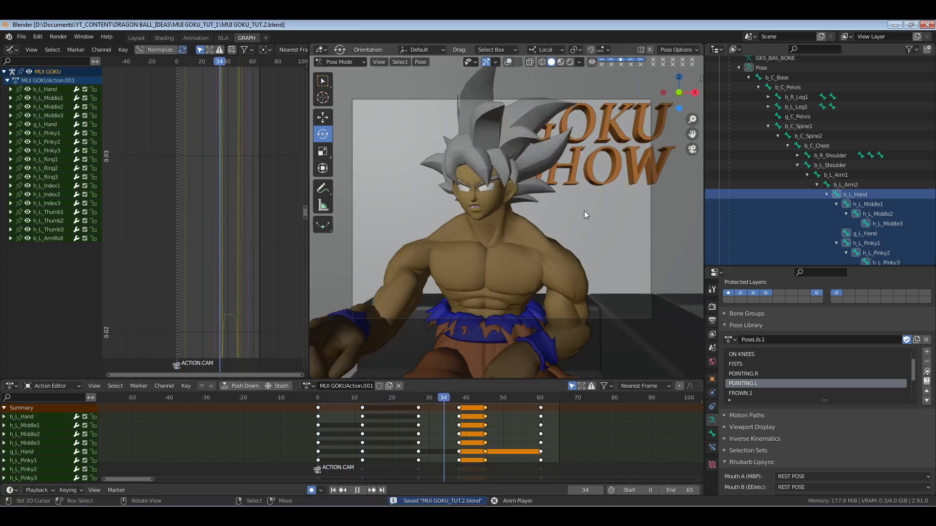
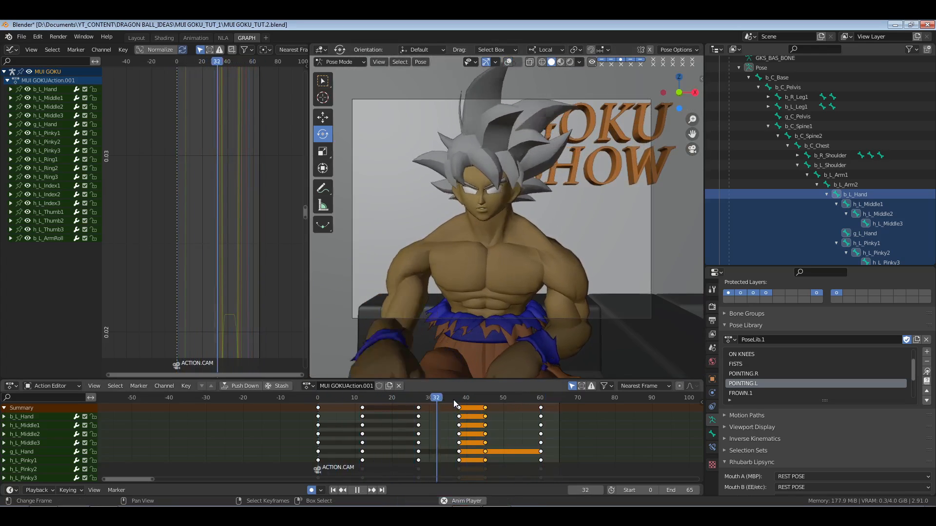
{"action": "key", "text": "space"}
{"action": "key", "text": "shift+Left"}
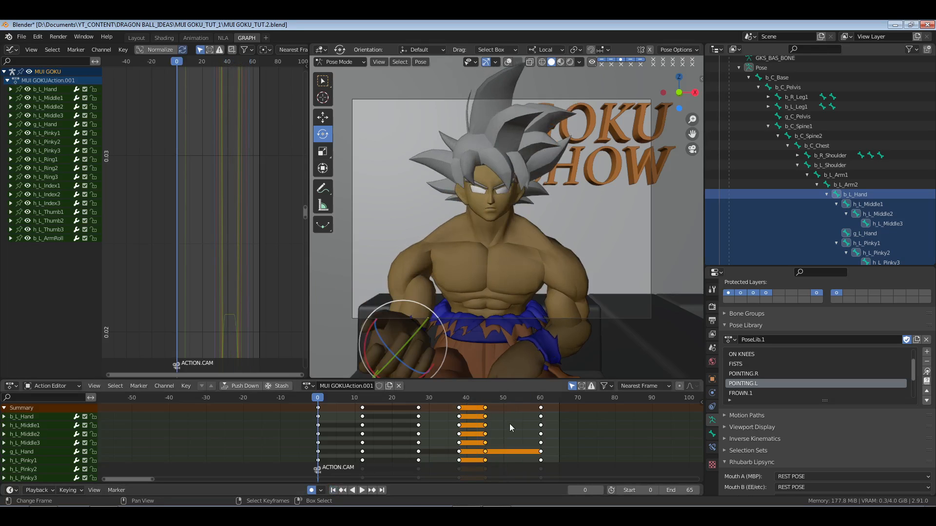
{"action": "key", "text": "ctrl+s"}
{"action": "key", "text": "space"}
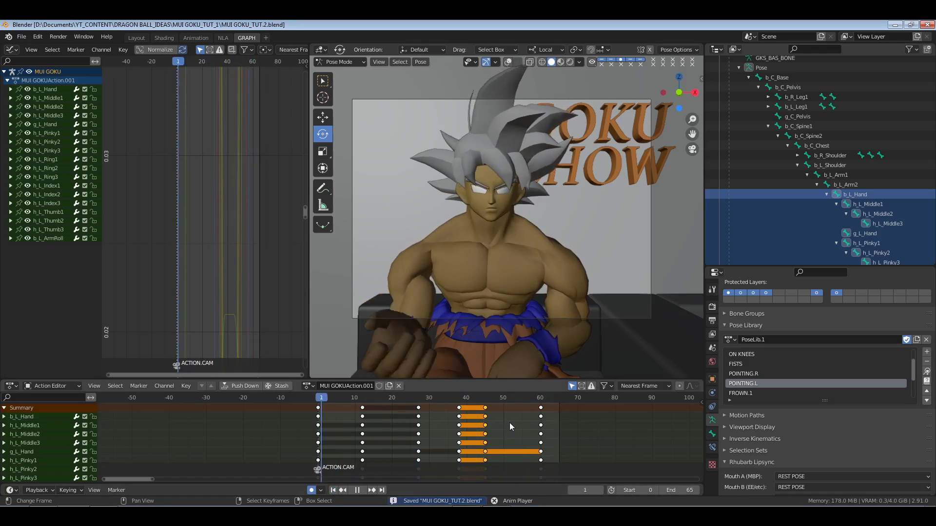
{"action": "key", "text": "space"}
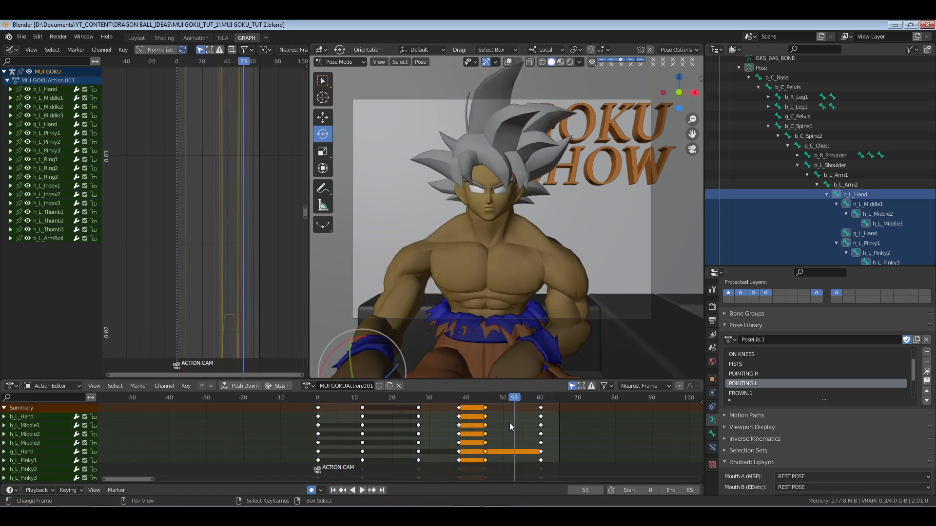
{"action": "key", "text": "shift+Left"}
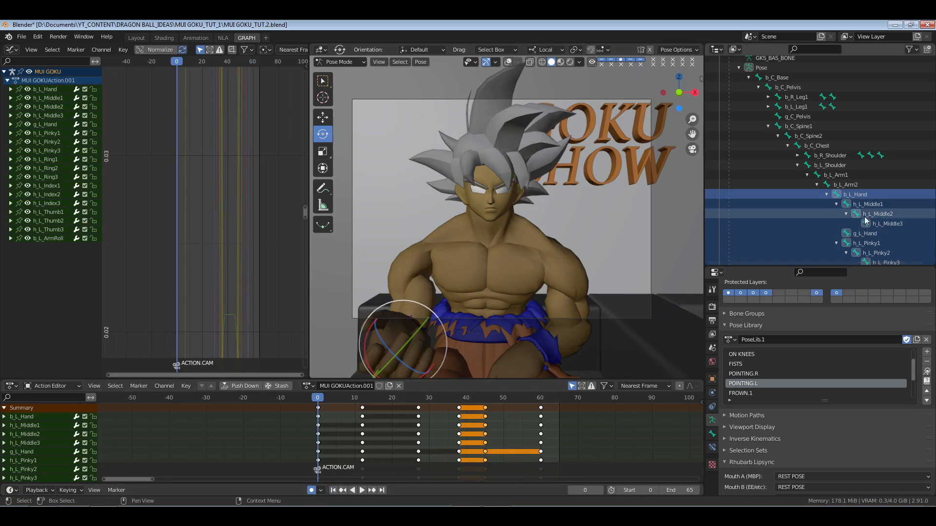
Select b_L_Arm2 with all its keyframes and isolate its X, Y and Z Quaternion Rotation curves.
{"action": "left_click", "coordinate": [848, 185]}
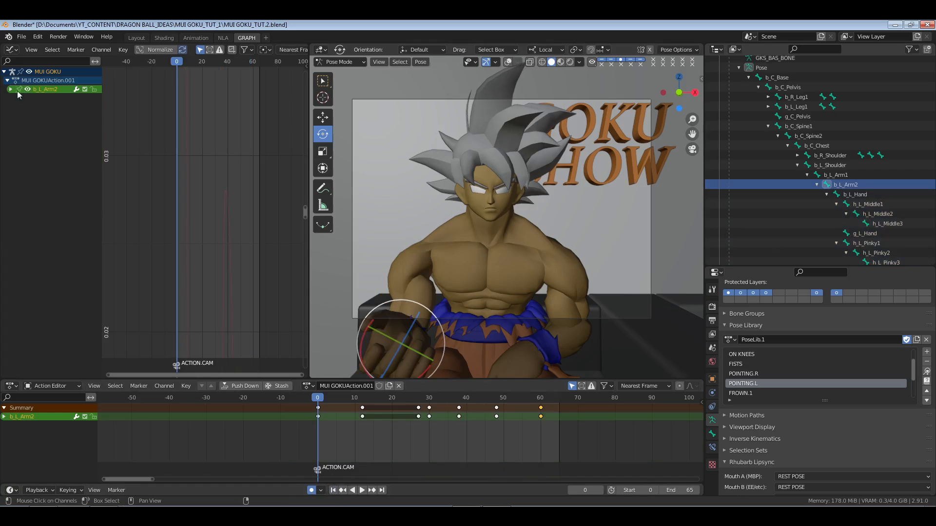
{"action": "right_click", "coordinate": [225, 203]}
{"action": "key", "text": "a"}
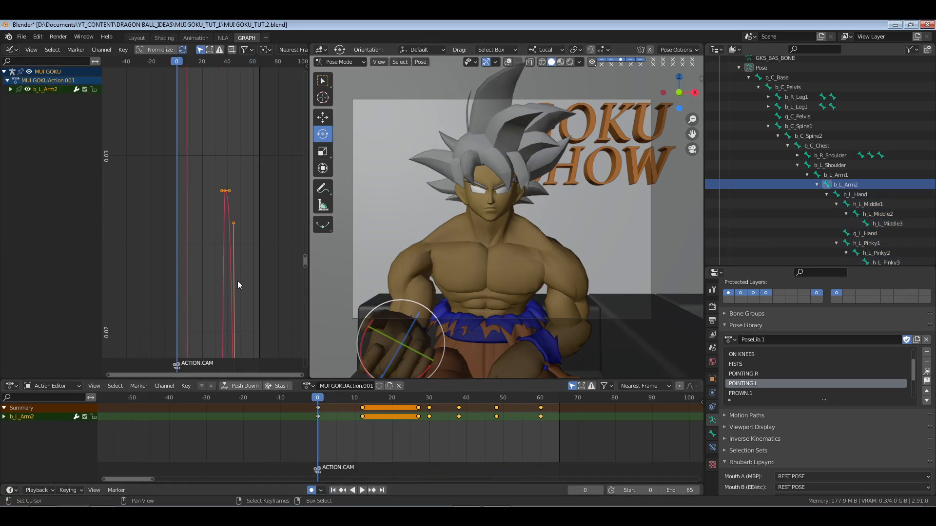
{"action": "key", "text": "Home"}
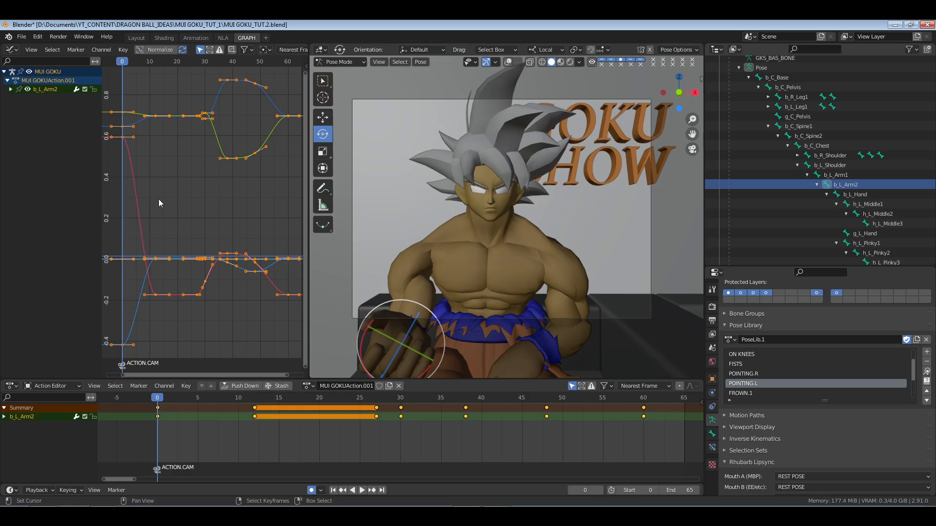
{"action": "left_click", "coordinate": [11, 89]}
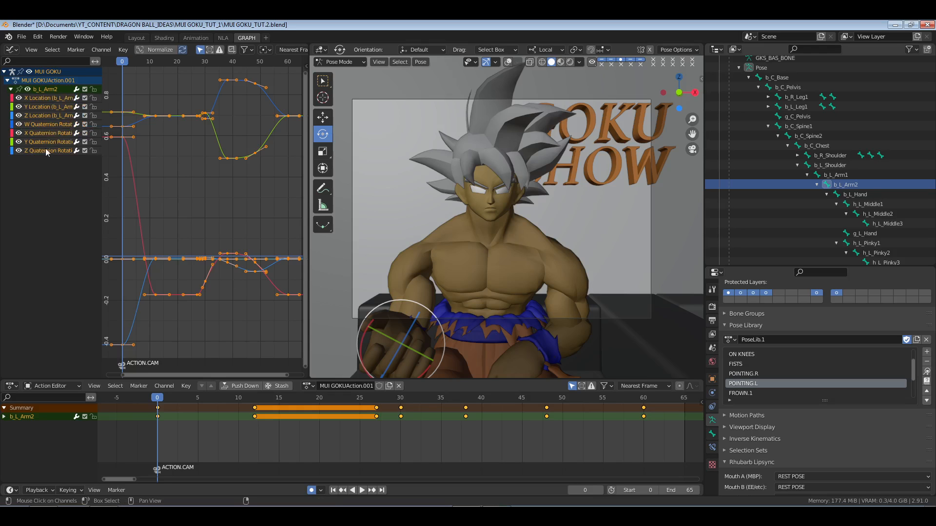
{"action": "left_click", "coordinate": [47, 150]}
{"action": "left_click", "coordinate": [47, 144], "text": "shift"}
{"action": "left_click", "coordinate": [47, 133], "text": "shift"}
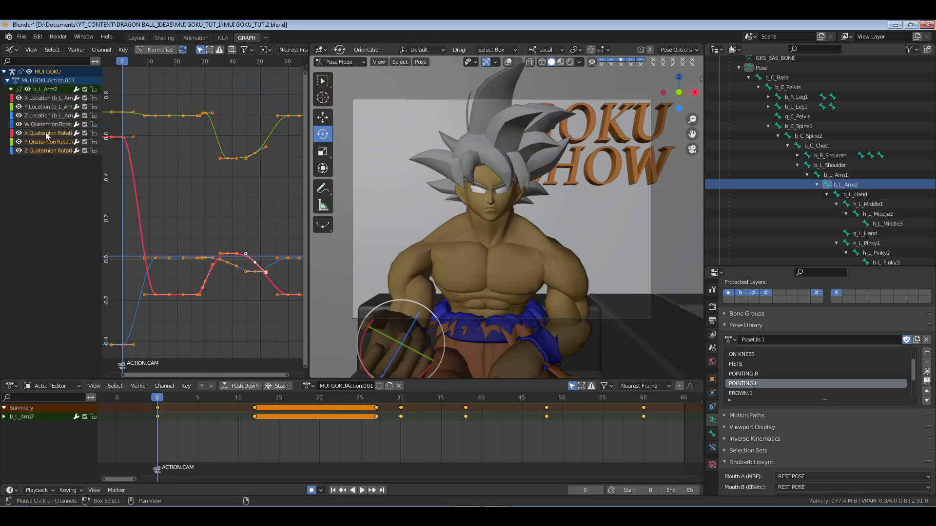
Set the handle type of the b_L_Arm2 quaternion keyframes to Free, deselect them and save the file.
{"action": "key", "text": "Home"}
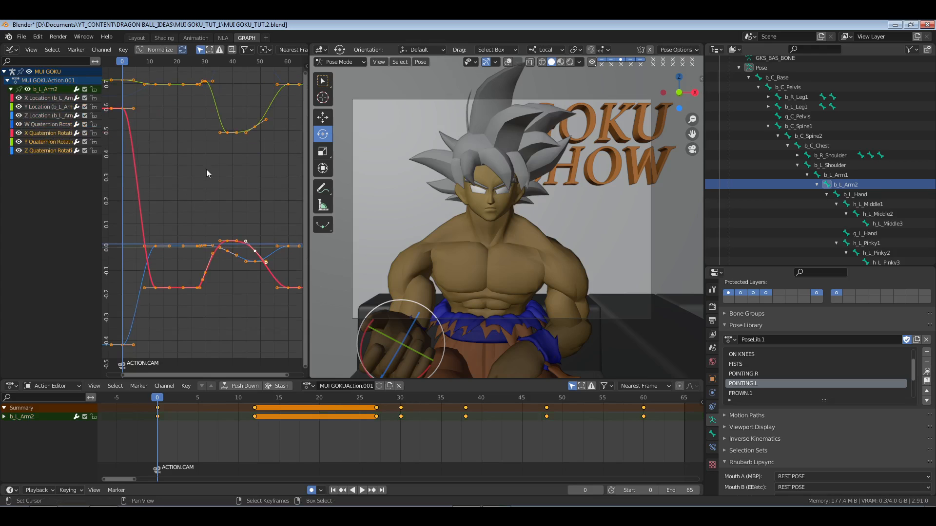
{"action": "key", "text": "v"}
{"action": "left_click", "coordinate": [207, 169]}
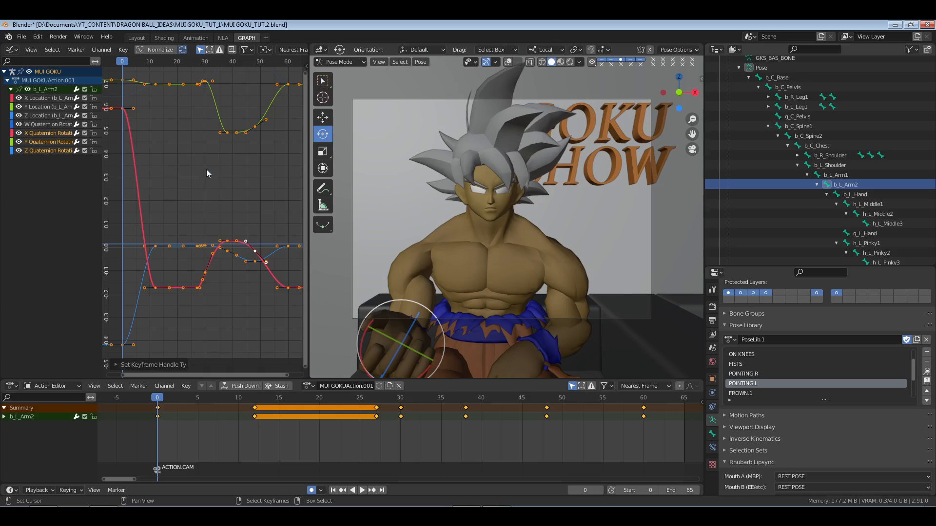
{"action": "key", "text": "alt+a"}
{"action": "key", "text": "ctrl+s"}
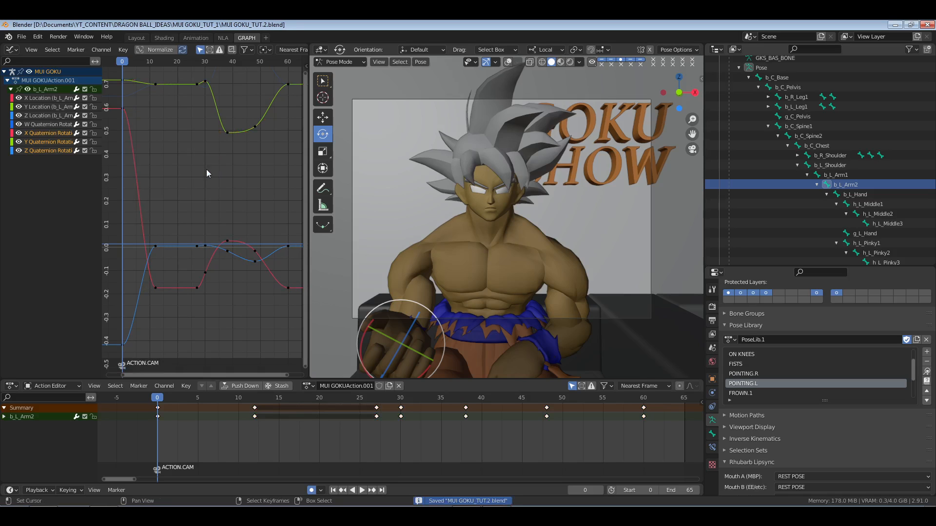
Try the Free and Auto Clamped handle types with no keyframes selected and save the file.
{"action": "key", "text": "v"}
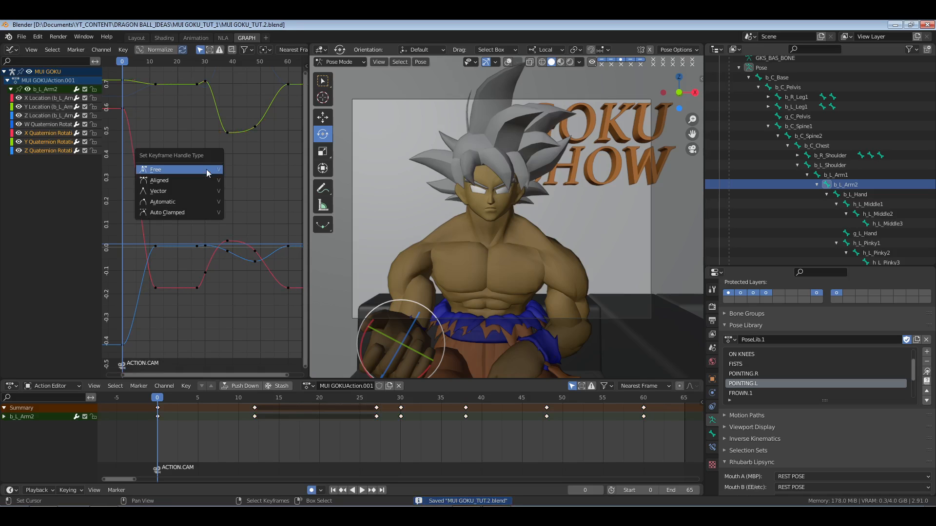
{"action": "left_click", "coordinate": [207, 170]}
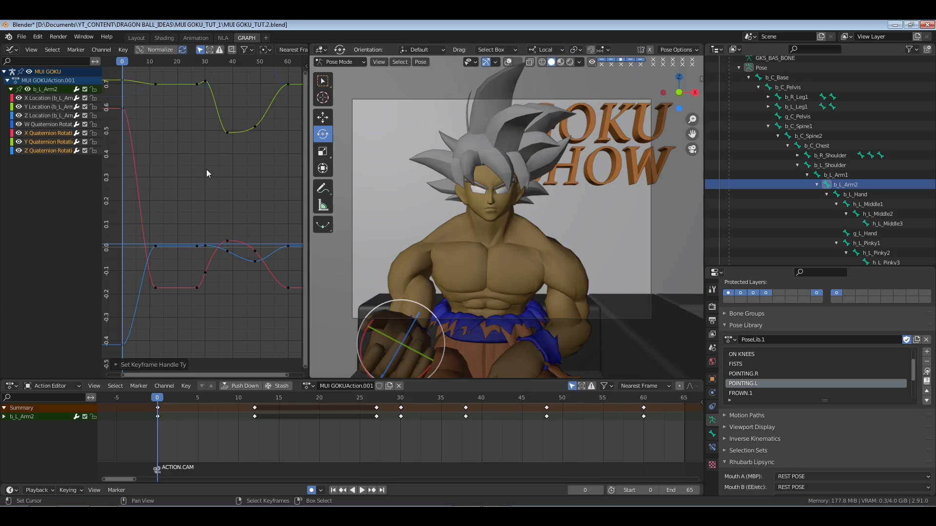
{"action": "key", "text": "v"}
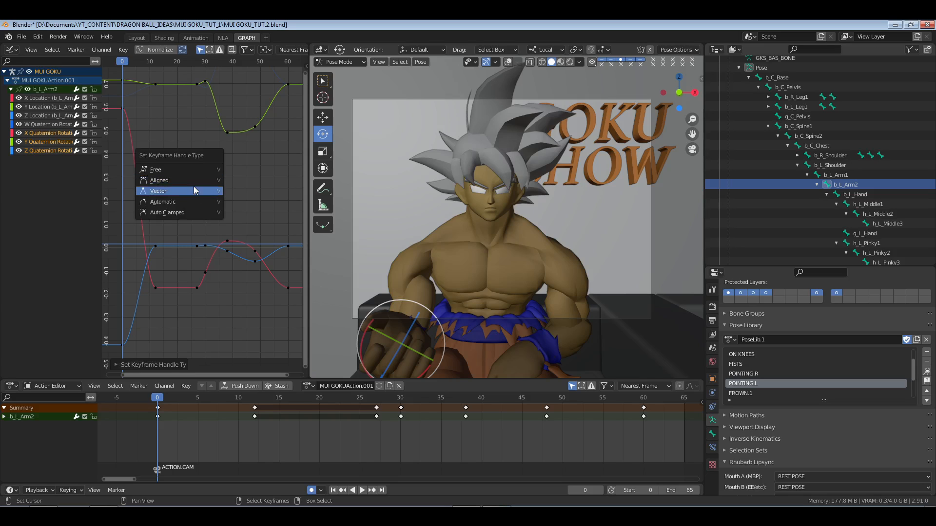
{"action": "left_click", "coordinate": [188, 214]}
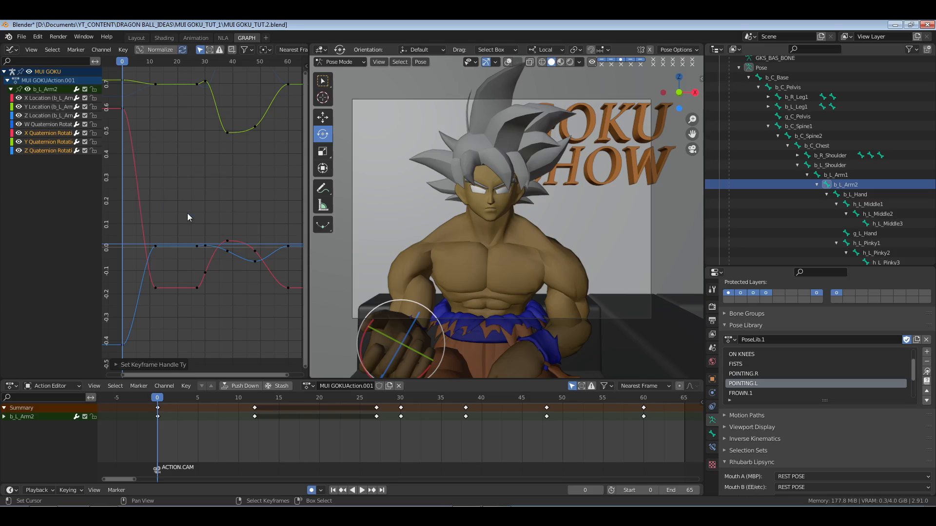
{"action": "key", "text": "ctrl+s"}
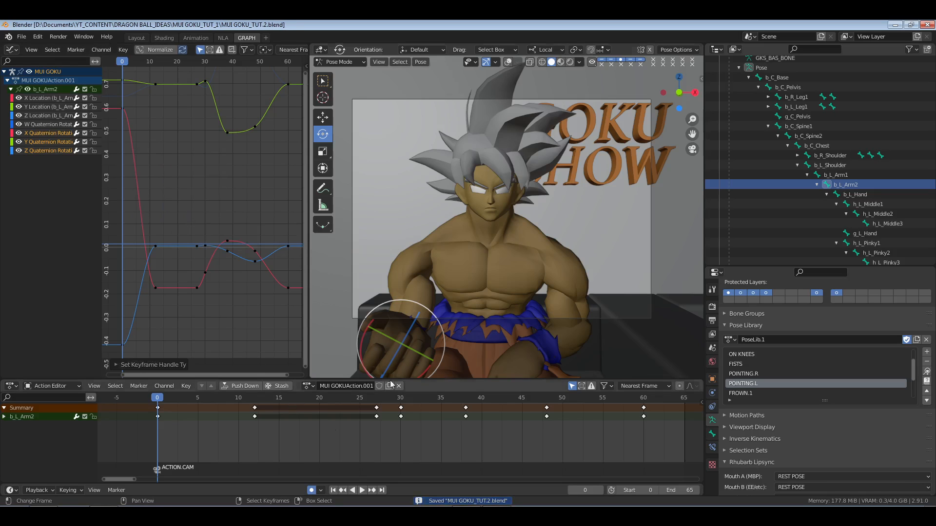
Select b_L_Hand with all its keyframes and isolate its X, Y and Z Quaternion Rotation curves.
{"action": "middle_click_drag", "start_coordinate": [552, 247], "coordinate": [526, 219]}
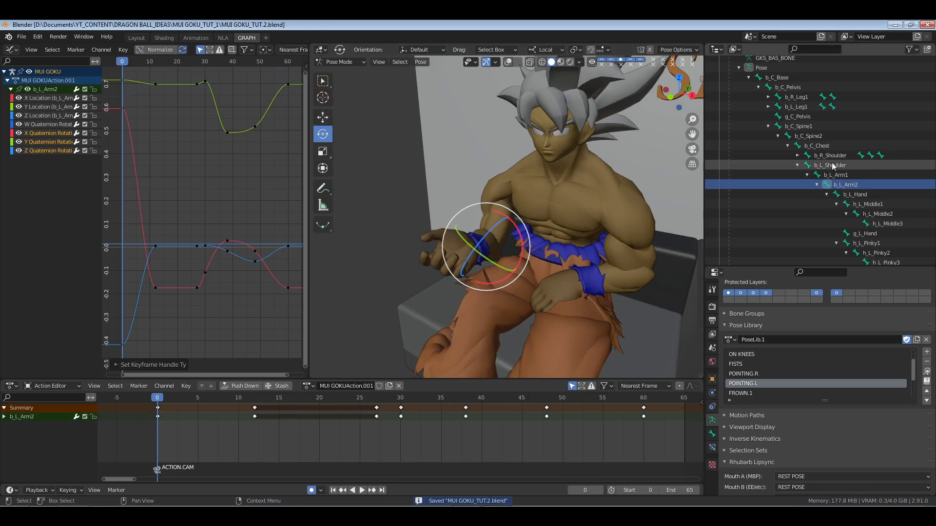
{"action": "left_click", "coordinate": [847, 195]}
{"action": "middle_click_drag", "start_coordinate": [607, 243], "coordinate": [533, 252]}
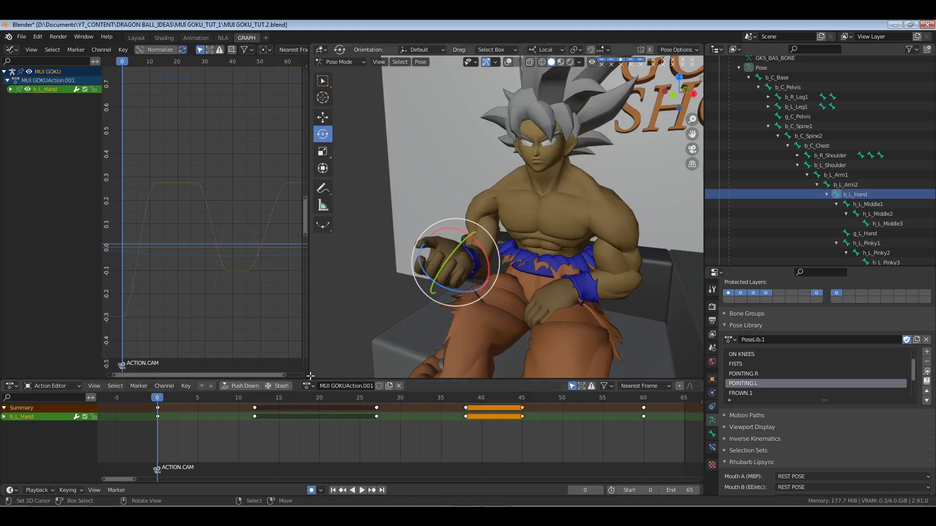
{"action": "key", "text": "a"}
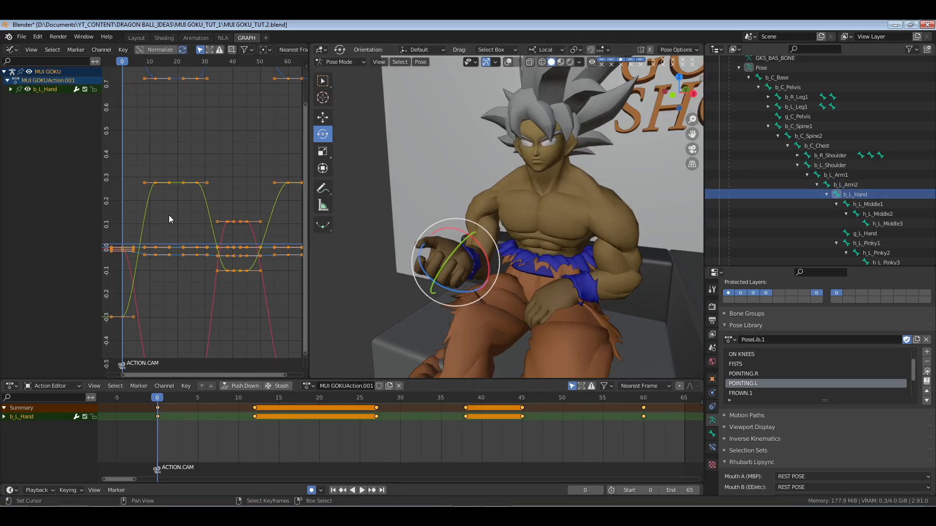
{"action": "key", "text": "Home"}
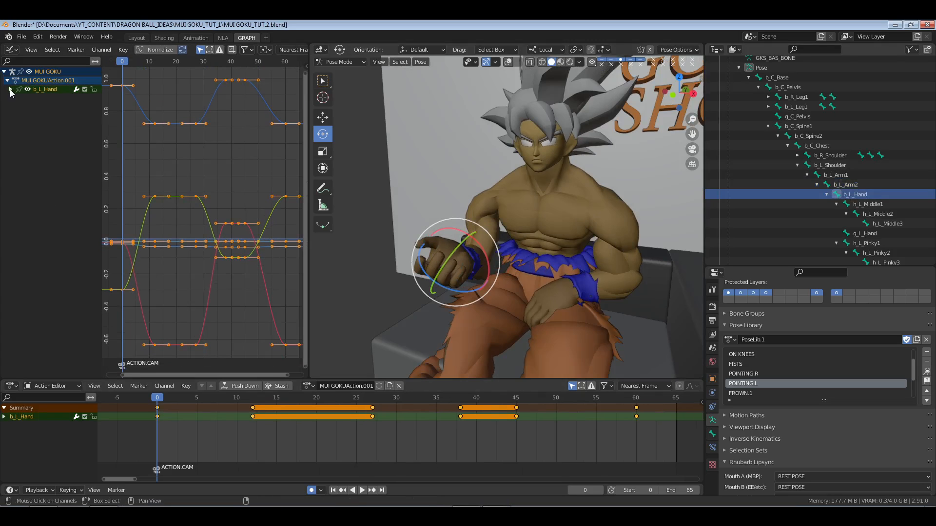
{"action": "left_click", "coordinate": [10, 90]}
{"action": "left_click", "coordinate": [46, 151]}
{"action": "left_click", "coordinate": [46, 143], "text": "shift"}
{"action": "left_click", "coordinate": [46, 133], "text": "shift"}
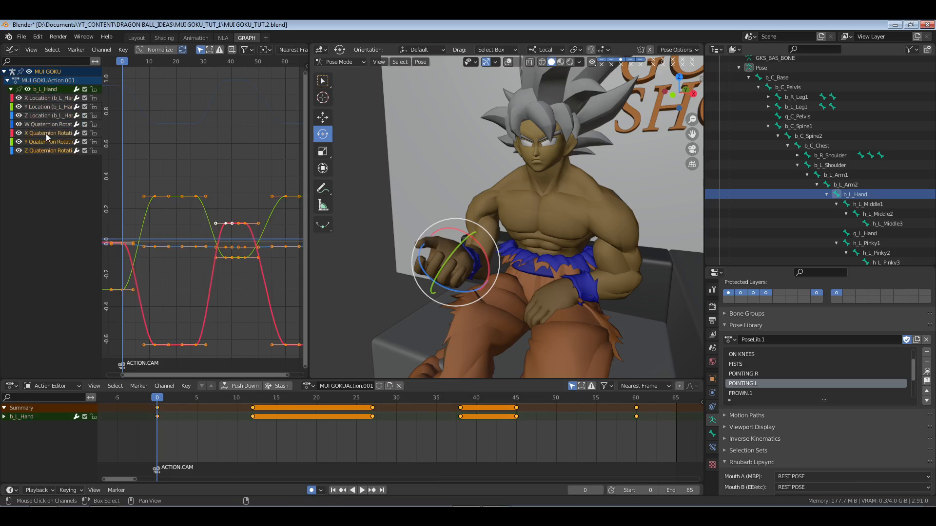
Set the handle type of the b_L_Hand quaternion keyframes to Free and deselect them.
{"action": "key", "text": "Home"}
{"action": "key", "text": "v"}
{"action": "left_click", "coordinate": [184, 135]}
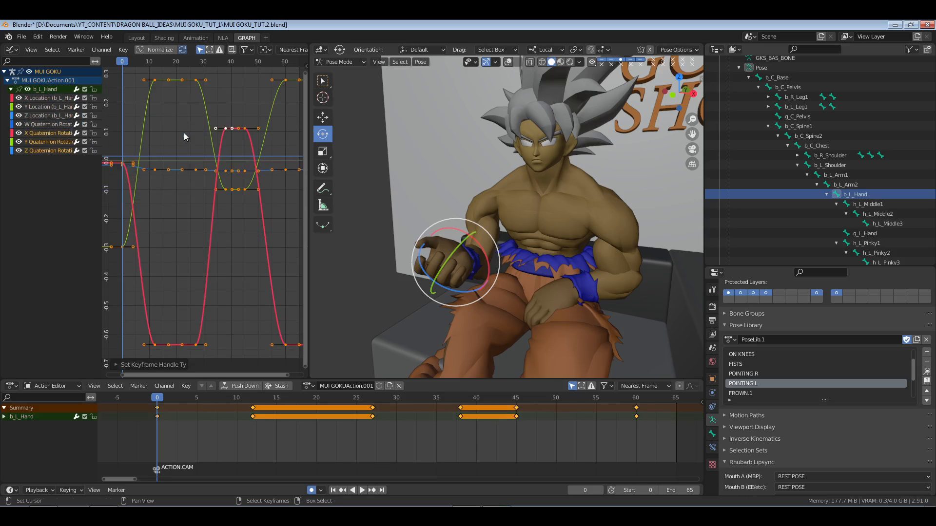
{"action": "key", "text": "alt+a"}
{"action": "middle_click_drag", "start_coordinate": [200, 236], "coordinate": [247, 232]}
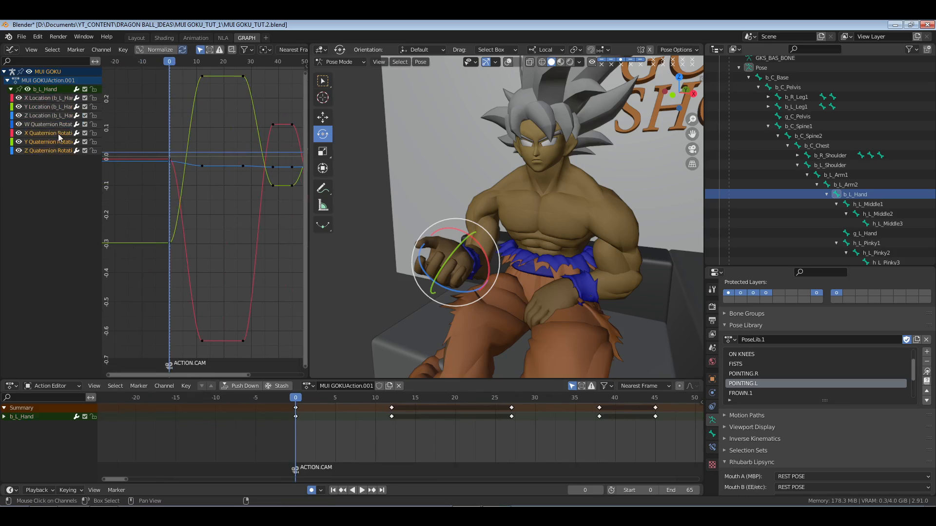
Isolate the X Quaternion Rotation curve of b_L_Hand for editing.
{"action": "left_click", "coordinate": [177, 190]}
{"action": "left_click_drag", "start_coordinate": [149, 139], "coordinate": [273, 350]}
{"action": "left_click_drag", "start_coordinate": [278, 120], "coordinate": [147, 359]}
{"action": "key", "text": "KP_Decimal"}
{"action": "left_click", "coordinate": [209, 250]}
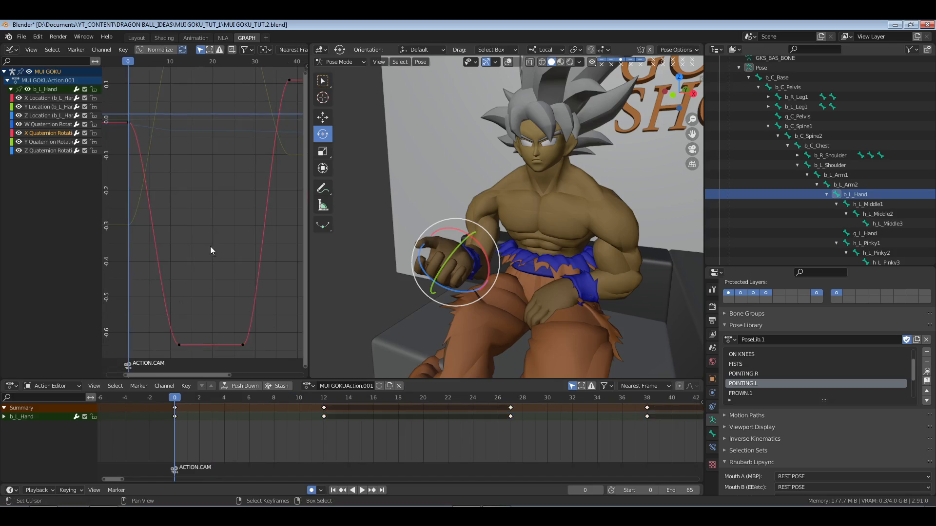
Lower the outgoing handle of the frame 12 keyframe slightly on b_L_Hand's X Quaternion Rotation curve.
{"action": "middle_click_drag", "start_coordinate": [224, 240], "coordinate": [232, 230]}
{"action": "left_click_drag", "start_coordinate": [134, 237], "coordinate": [161, 235]}
{"action": "left_click", "coordinate": [185, 338]}
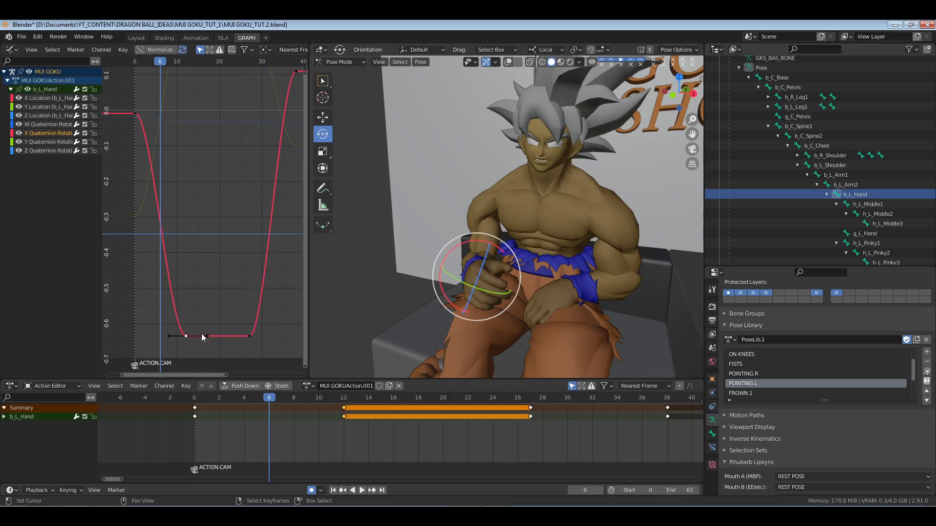
{"action": "key", "text": "g"}
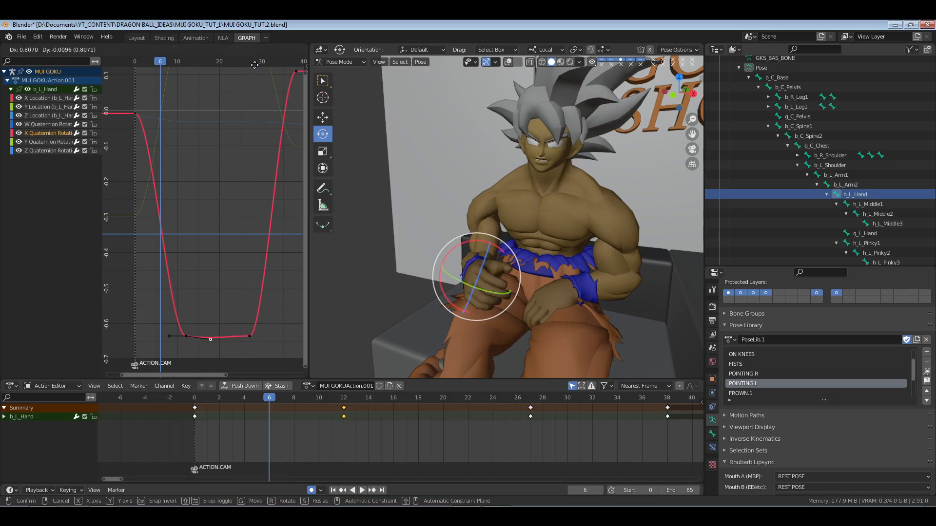
{"action": "right_click", "coordinate": [256, 349]}
Lower the incoming handle of the frame 27 keyframe slightly and raise its outgoing handle on the X Quaternion Rotation curve.
{"action": "left_click", "coordinate": [251, 336]}
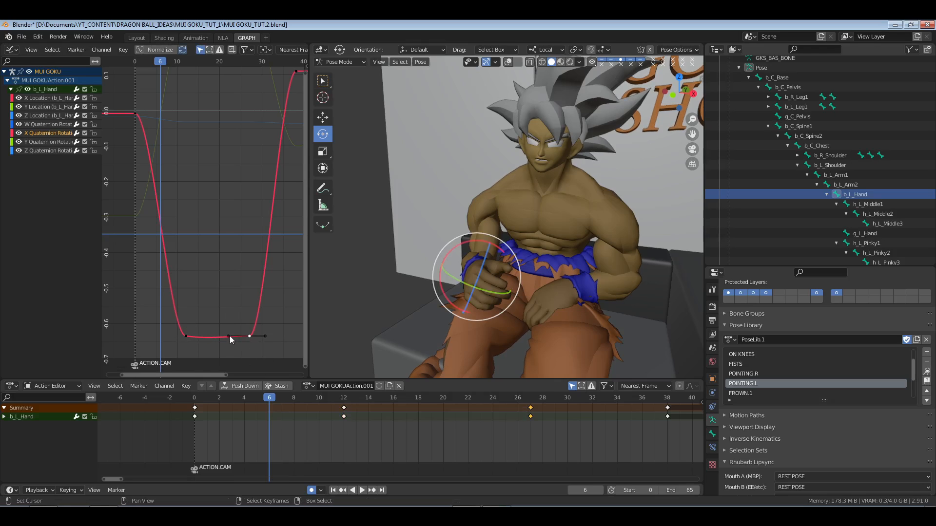
{"action": "key", "text": "g"}
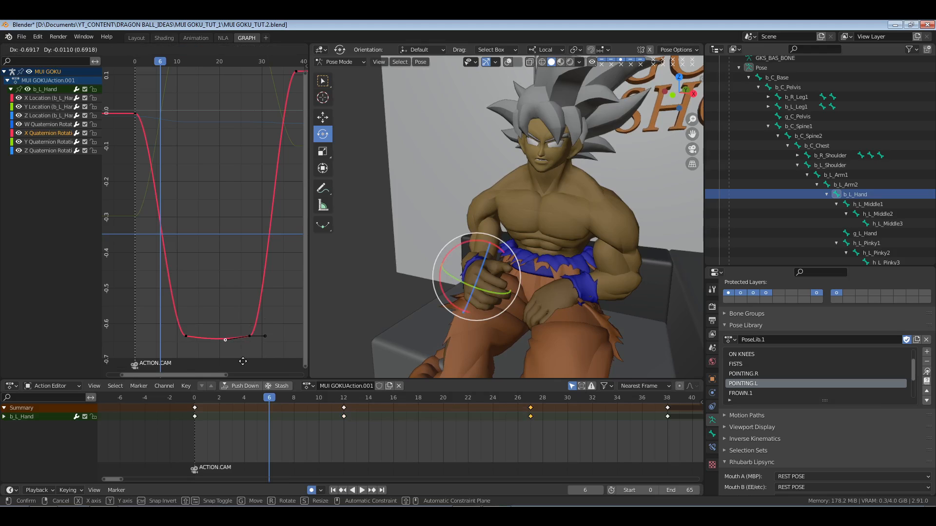
{"action": "right_click", "coordinate": [268, 336]}
{"action": "left_click", "coordinate": [266, 336]}
{"action": "key", "text": "g"}
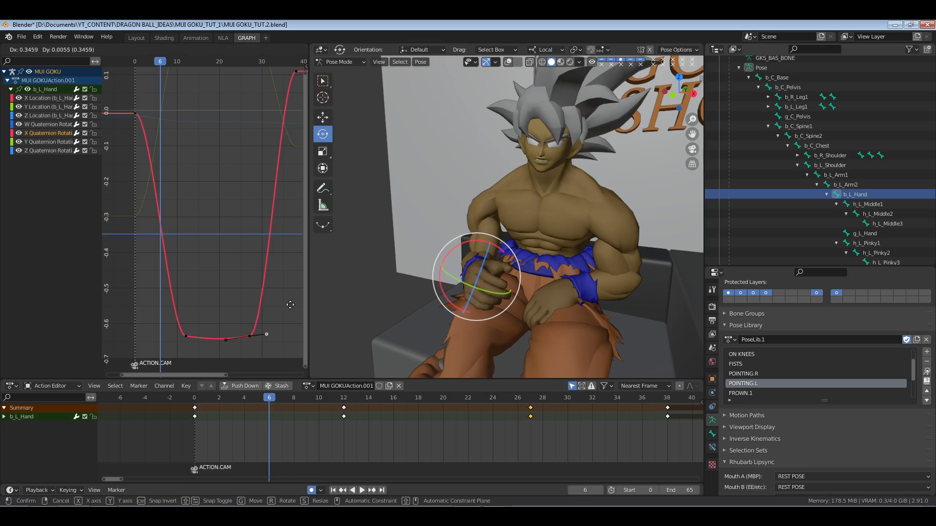
{"action": "right_click", "coordinate": [278, 299]}
Raise the incoming handle of the frame 12 keyframe and lower its outgoing handle further to round the curve's trough.
{"action": "left_click", "coordinate": [199, 305]}
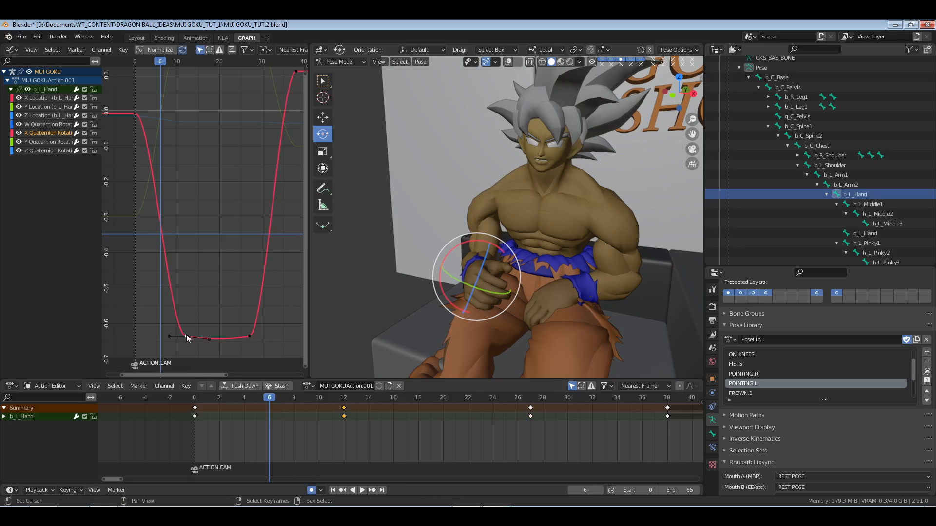
{"action": "key", "text": "g"}
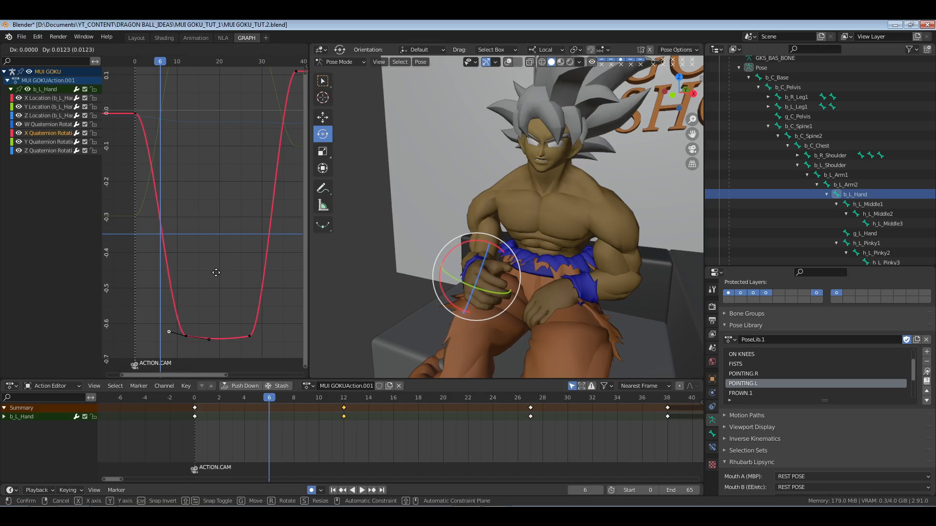
{"action": "left_click", "coordinate": [215, 265]}
{"action": "left_click", "coordinate": [210, 340]}
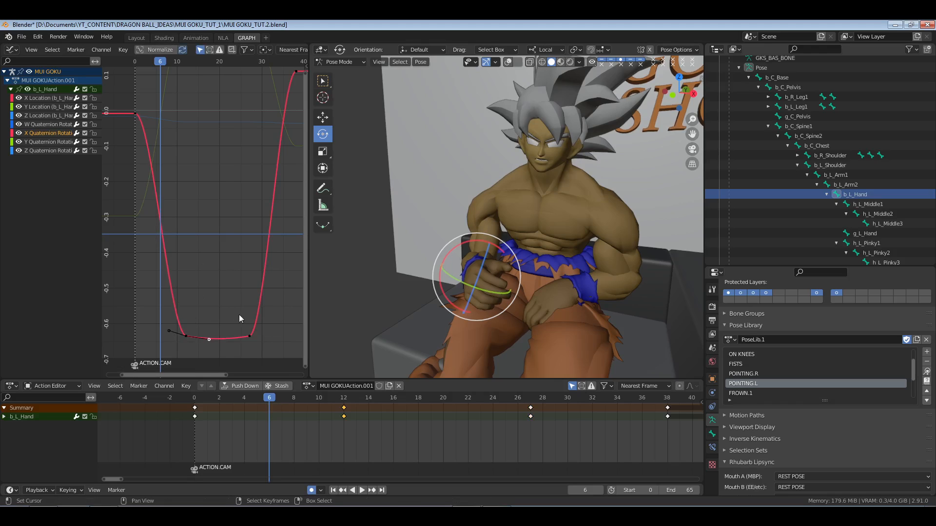
{"action": "key", "text": "g"}
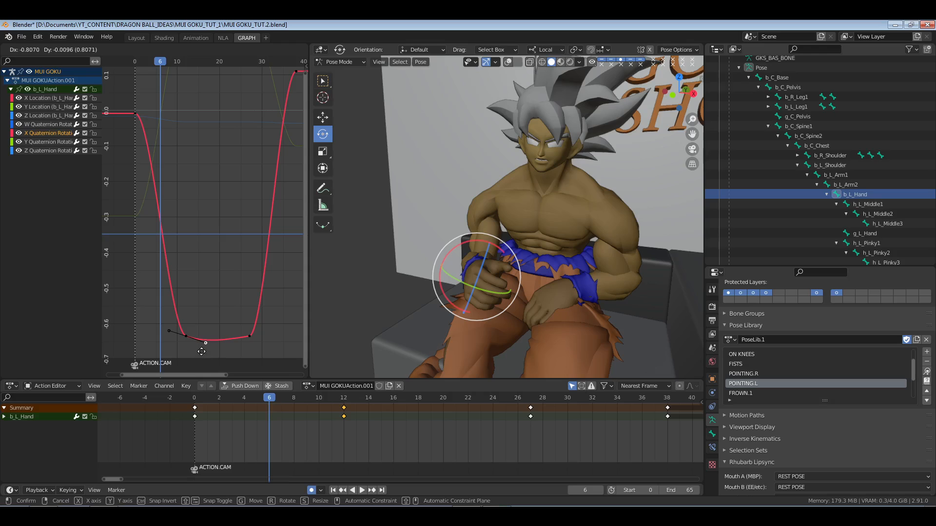
{"action": "left_click", "coordinate": [202, 348]}
Refine both handles of the frame 27 keyframe, lowering the incoming one and raising the outgoing one further.
{"action": "left_click", "coordinate": [250, 336]}
{"action": "key", "text": "g"}
{"action": "left_click", "coordinate": [203, 323]}
{"action": "left_click", "coordinate": [206, 294]}
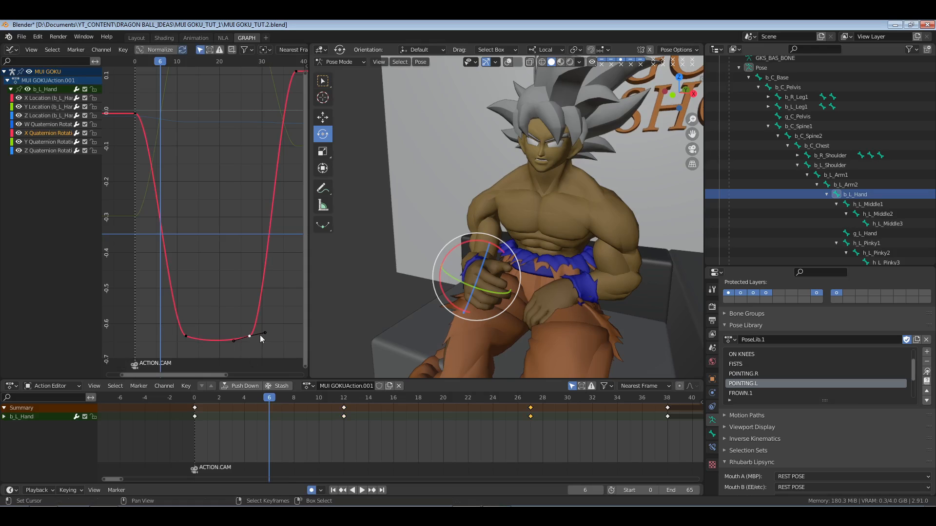
{"action": "key", "text": "g"}
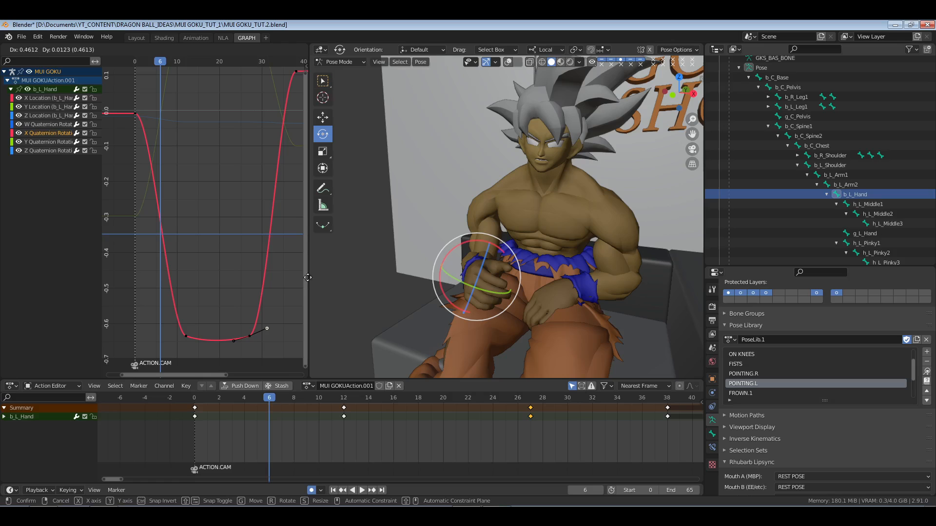
{"action": "left_click", "coordinate": [294, 277]}
Deselect the keyframes, save the file and play back the animation to check the hand's motion.
{"action": "left_click", "coordinate": [227, 284]}
{"action": "key", "text": "ctrl+s"}
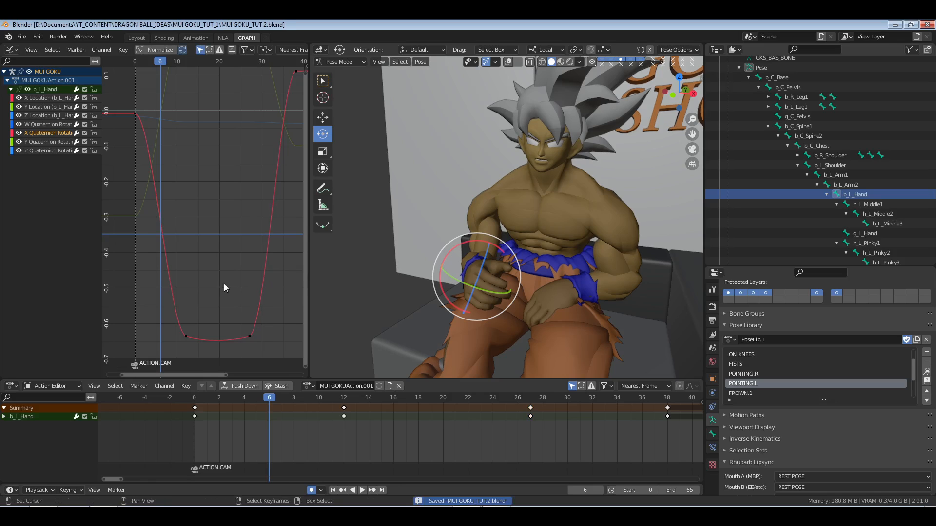
{"action": "key", "text": "space"}
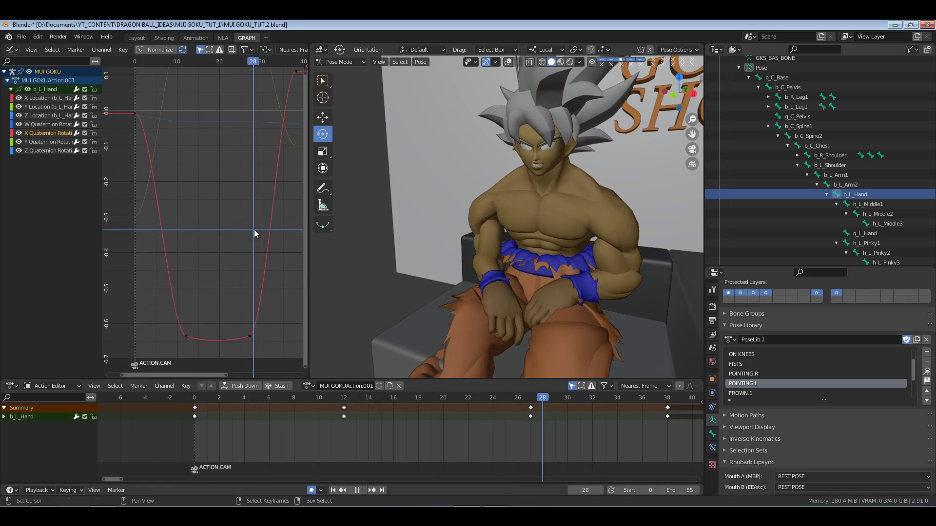
{"action": "key", "text": "space"}
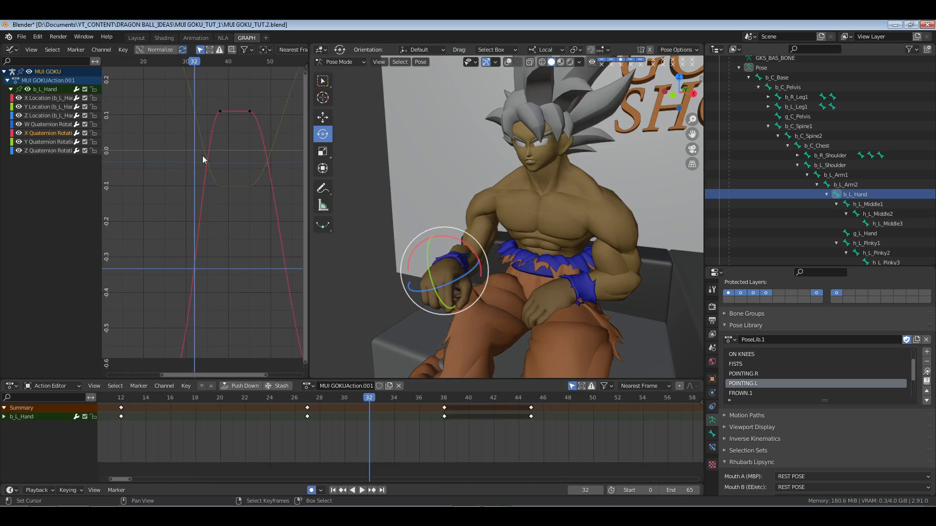
Lower the incoming handle of the frame 38 keyframe and raise its outgoing handle on the X Quaternion Rotation curve.
{"action": "left_click", "coordinate": [220, 111]}
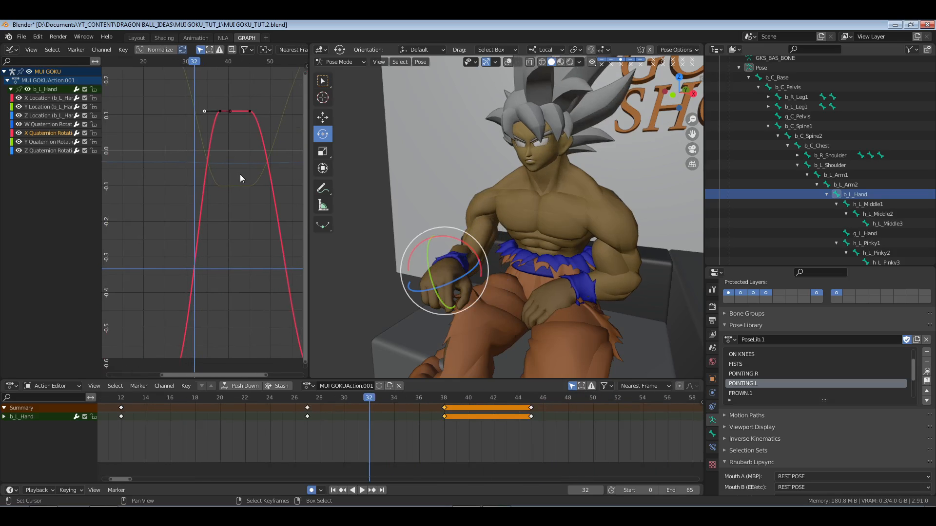
{"action": "key", "text": "g"}
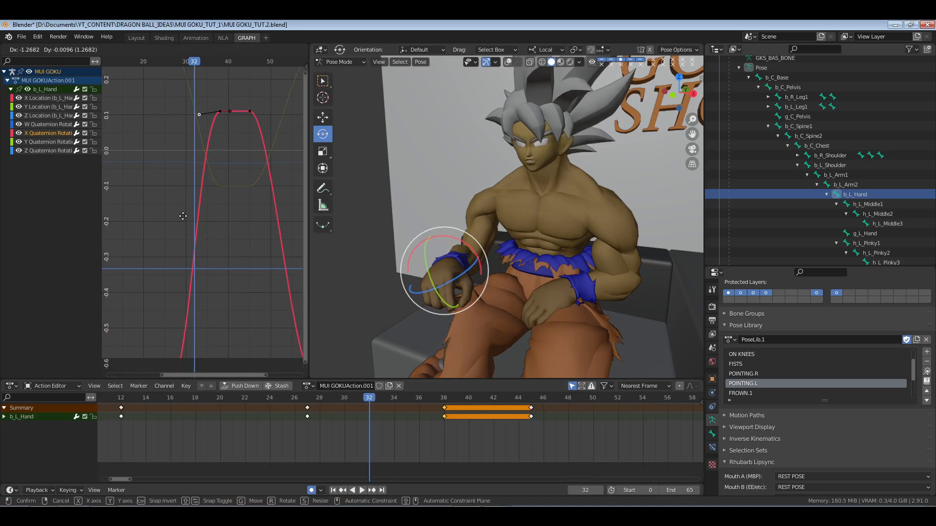
{"action": "left_click", "coordinate": [185, 228]}
{"action": "right_click", "coordinate": [230, 112]}
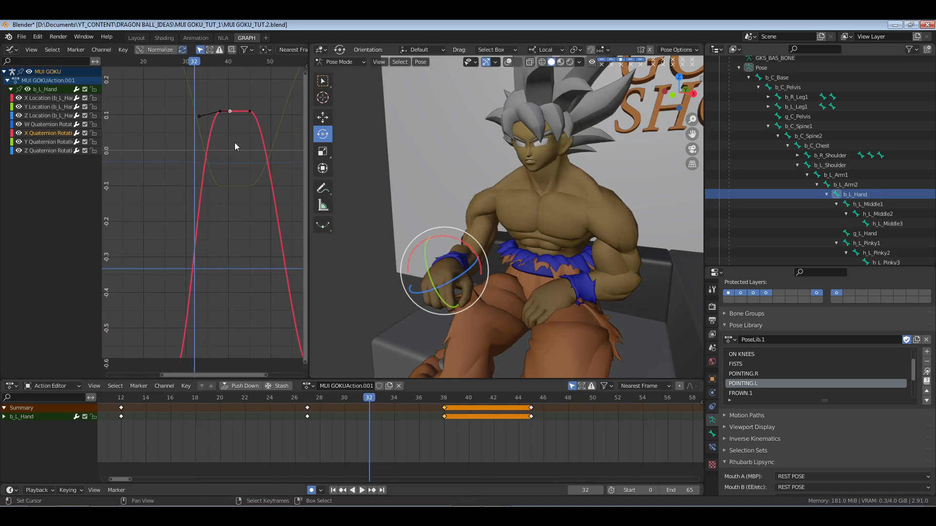
{"action": "left_click", "coordinate": [220, 141]}
{"action": "key", "text": "g"}
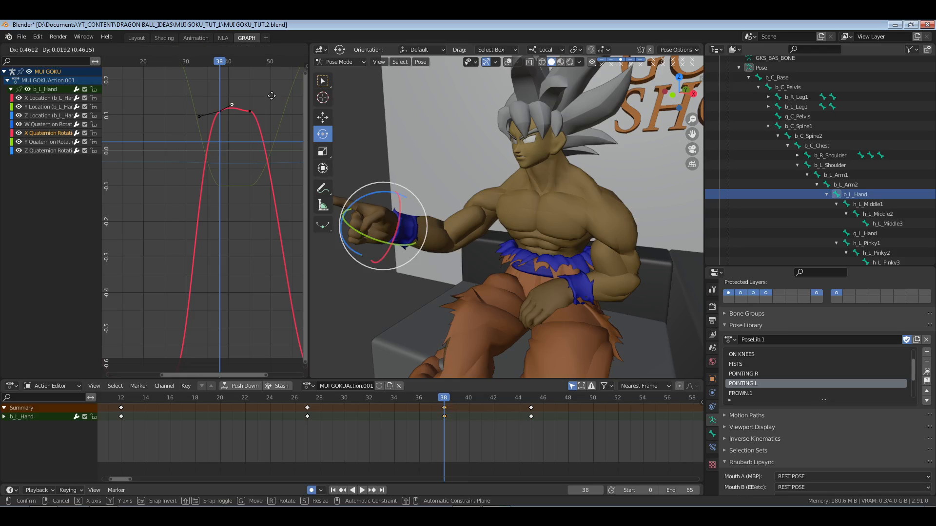
{"action": "left_click", "coordinate": [250, 114]}
Save the file, raise the frame 45 keyframe's incoming handle and lower its outgoing handle to round the curve's peak.
{"action": "right_click", "coordinate": [250, 114]}
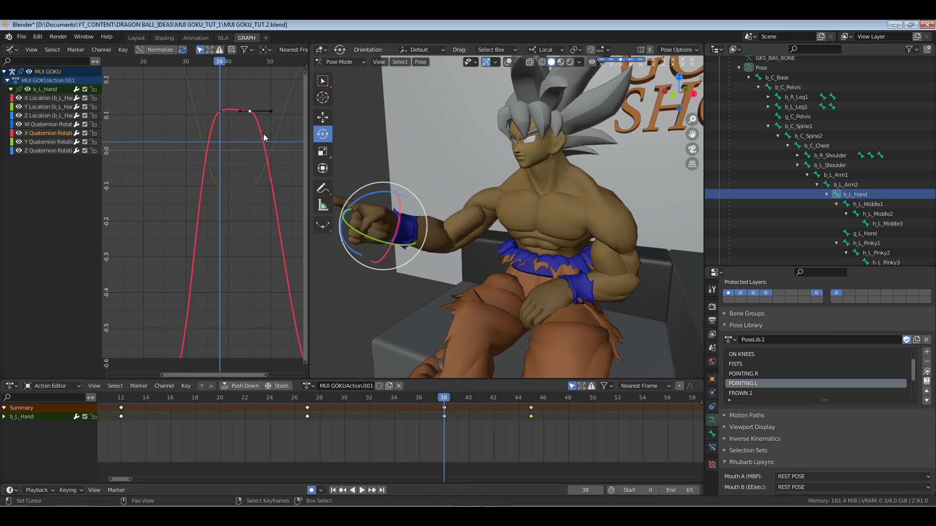
{"action": "key", "text": "ctrl+s"}
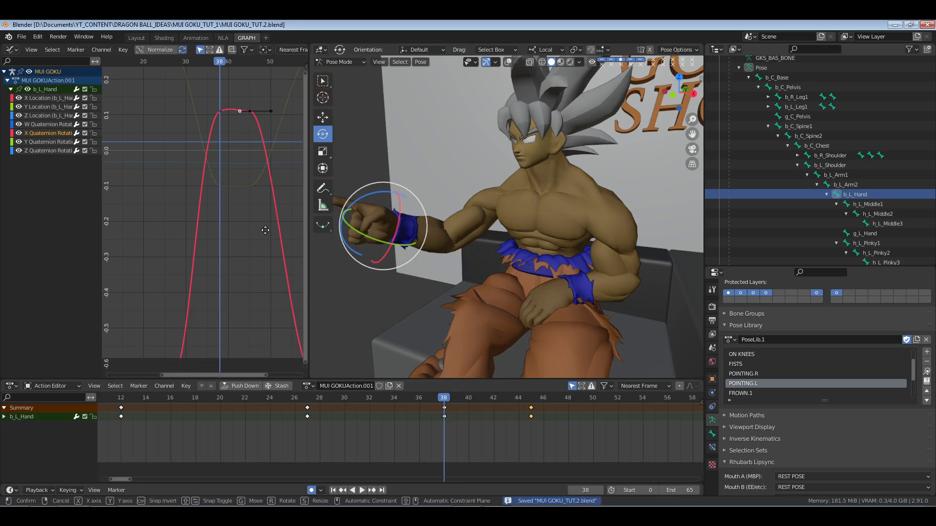
{"action": "key", "text": "g"}
{"action": "left_click", "coordinate": [254, 183]}
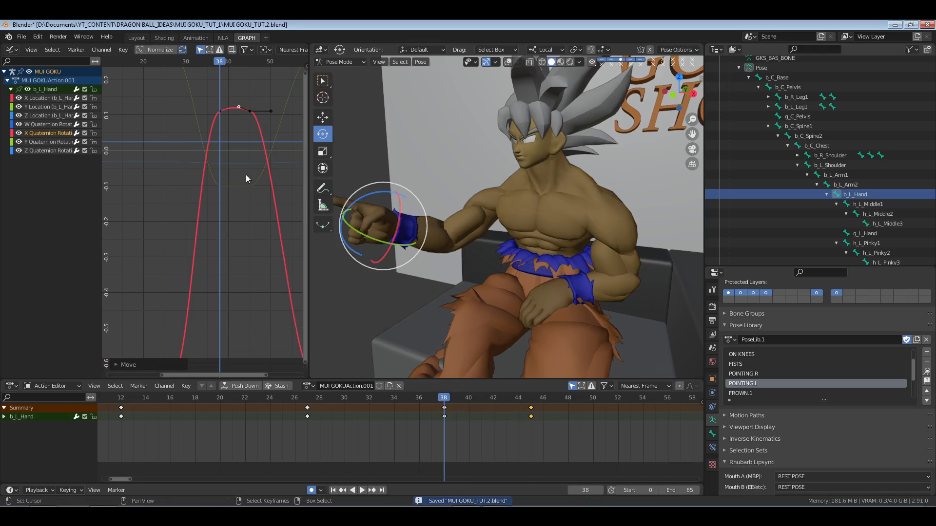
{"action": "key", "text": "alt+a"}
{"action": "right_click", "coordinate": [271, 112]}
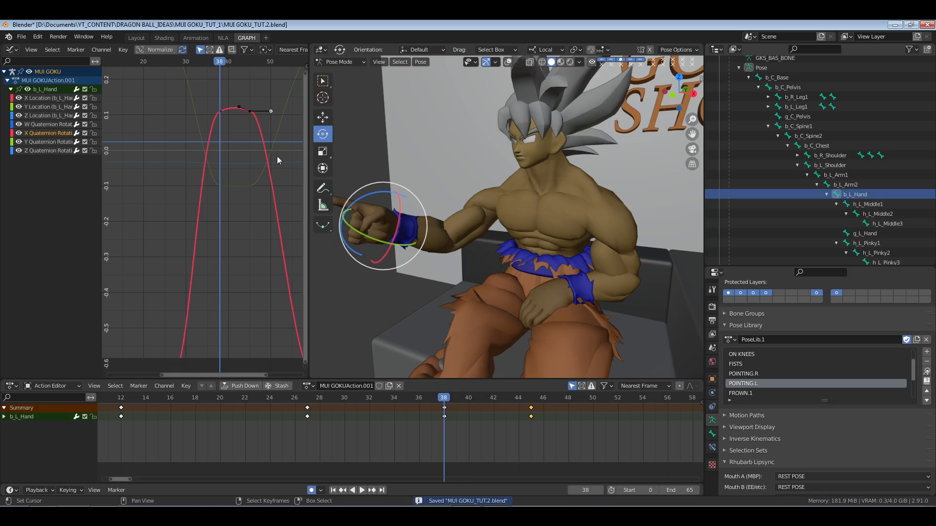
{"action": "key", "text": "g"}
{"action": "left_click", "coordinate": [280, 241]}
{"action": "key", "text": "alt+a"}
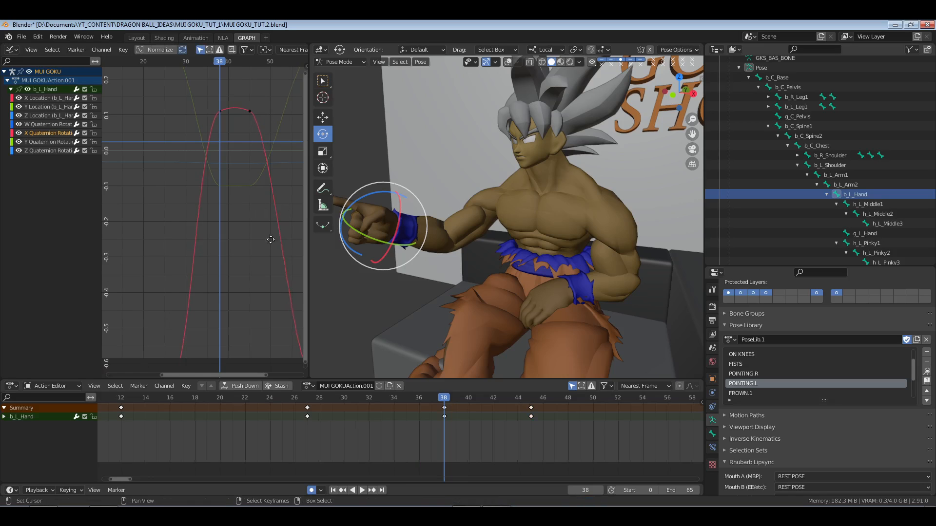
Raise the incoming handle of the frame 60 keyframe on the X Quaternion Rotation curve and deselect everything.
{"action": "key", "text": "Home"}
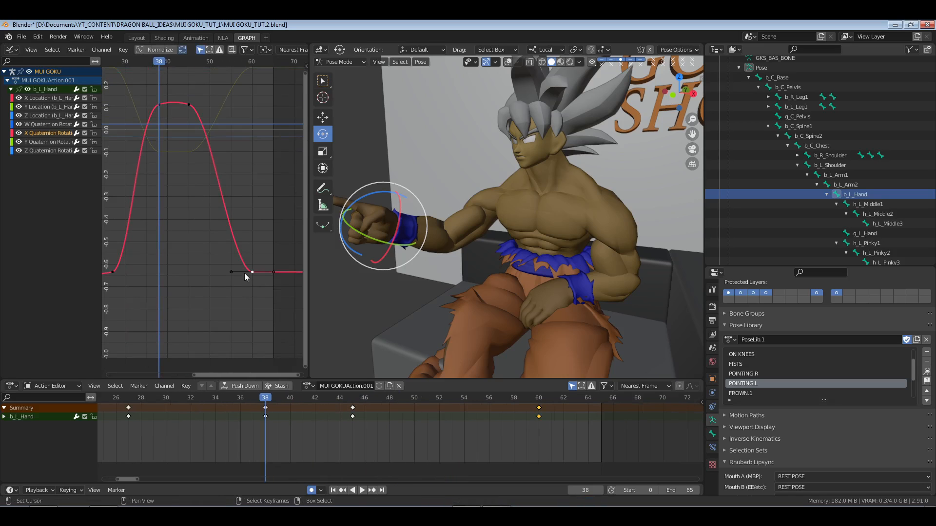
{"action": "key", "text": "g"}
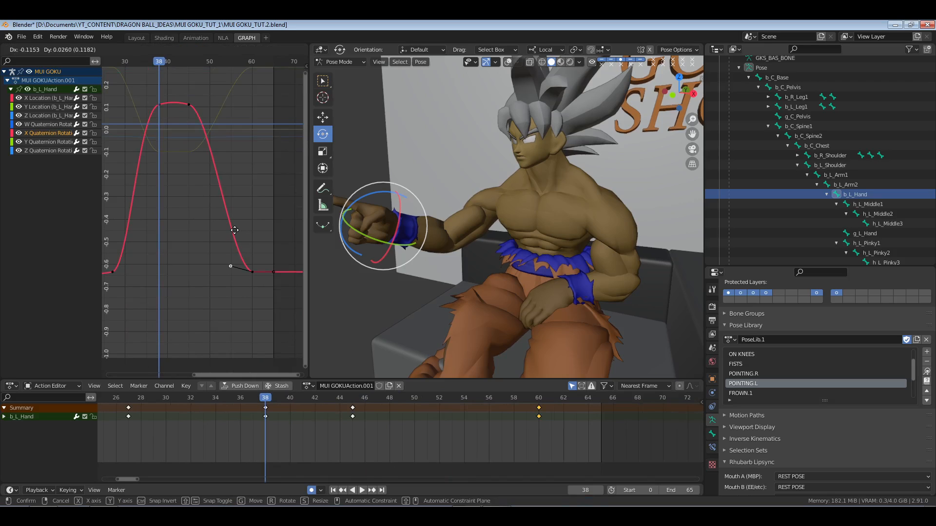
{"action": "left_click", "coordinate": [225, 242]}
{"action": "key", "text": "alt+a"}
Return to frame 0 and save the file.
{"action": "left_click", "coordinate": [129, 191]}
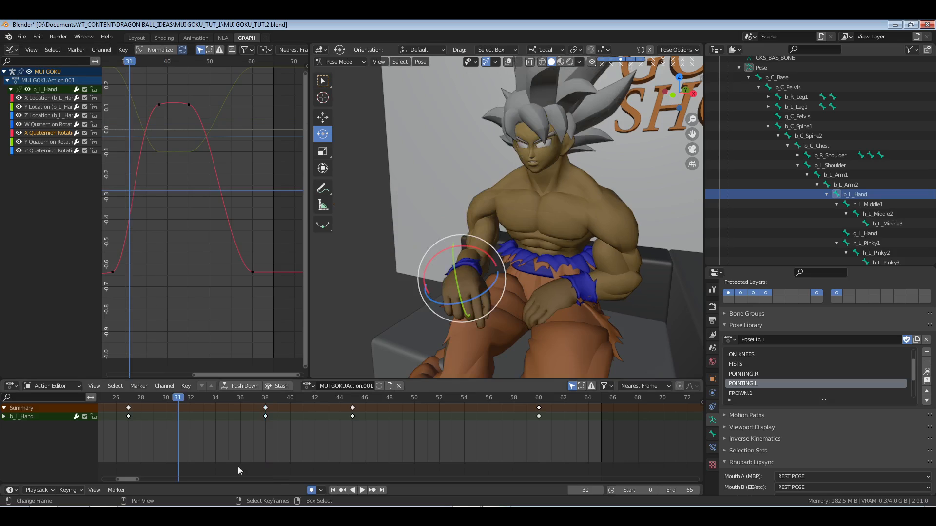
{"action": "left_click", "coordinate": [337, 487]}
{"action": "middle_click_drag", "start_coordinate": [544, 423], "coordinate": [527, 426], "text": "ctrl"}
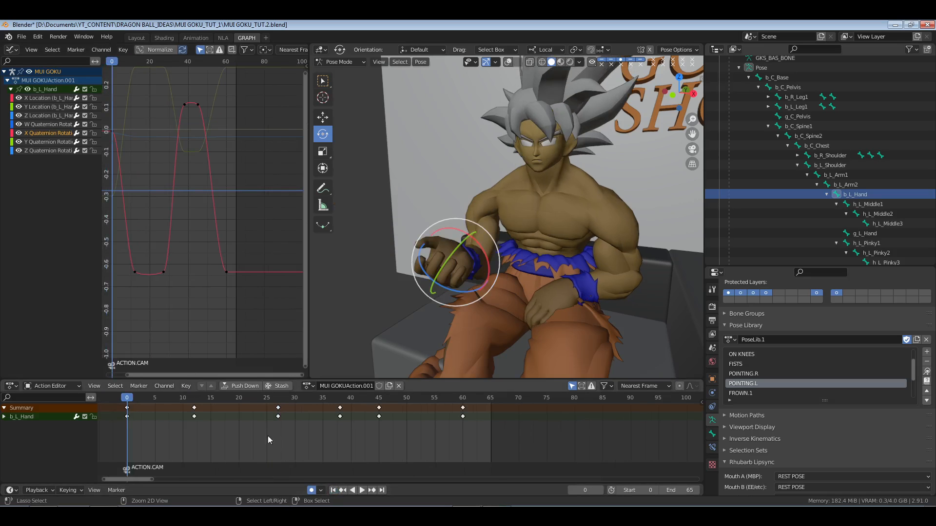
{"action": "middle_click_drag", "start_coordinate": [274, 435], "coordinate": [453, 437]}
{"action": "middle_click_drag", "start_coordinate": [469, 437], "coordinate": [463, 436], "text": "ctrl"}
{"action": "key", "text": "ctrl+s"}
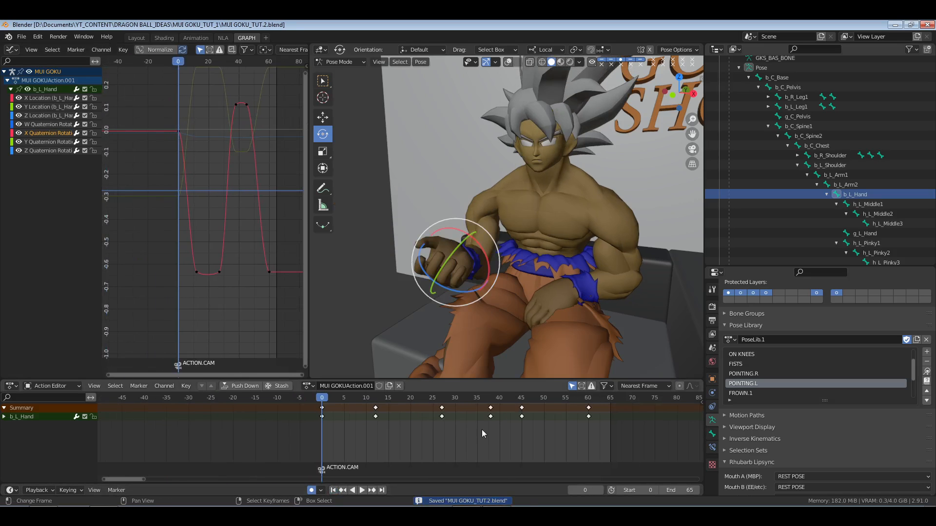
Play back the animation to review the hand's smoothed motion from two angles and stop on frame 54.
{"action": "key", "text": "space"}
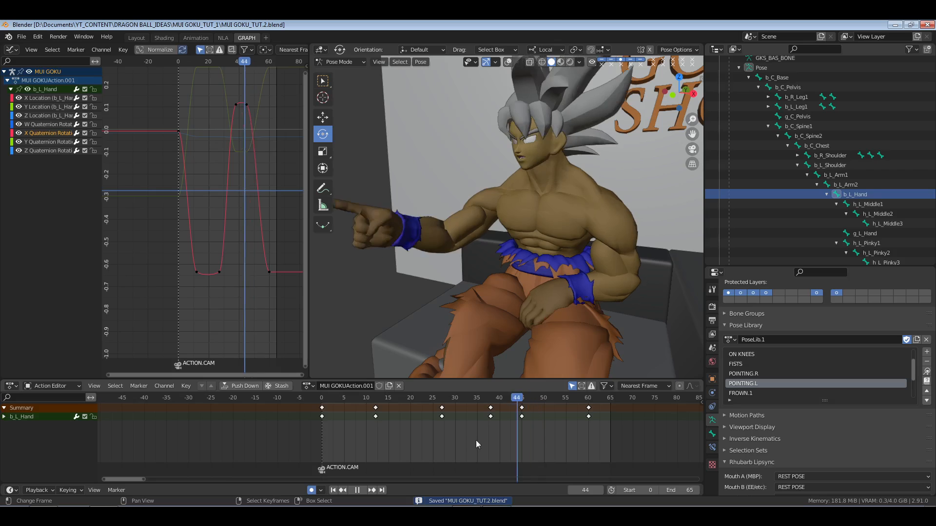
{"action": "key", "text": "space"}
{"action": "middle_click_drag", "start_coordinate": [505, 286], "coordinate": [510, 320]}
{"action": "key", "text": "space"}
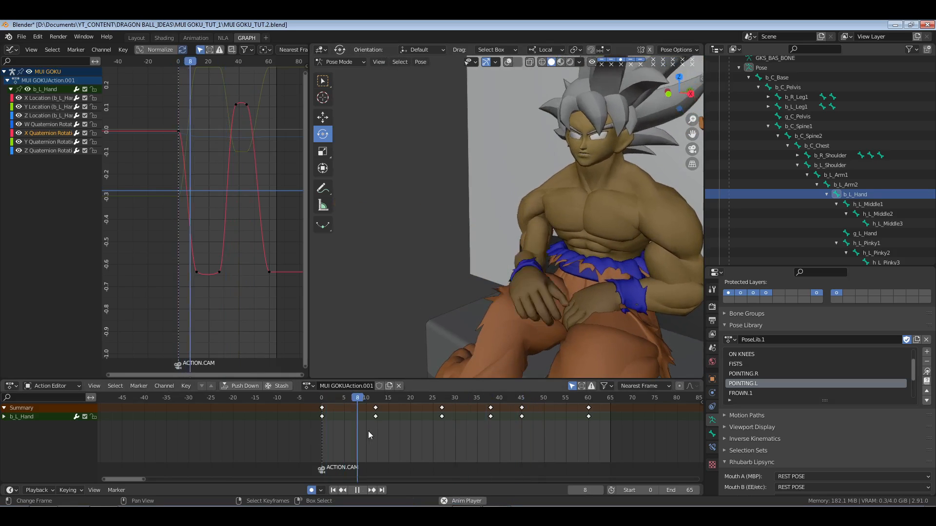
{"action": "key", "text": "space"}
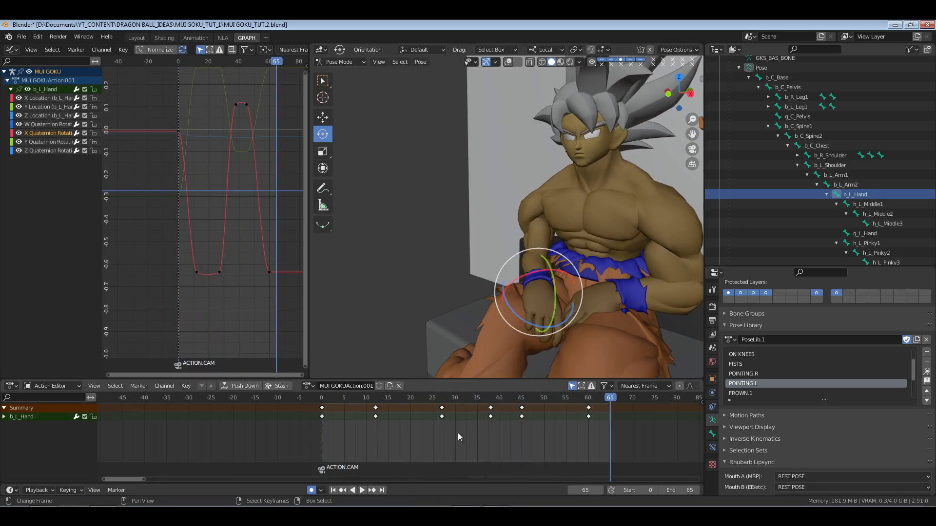
{"action": "mouse_move", "coordinate": [543, 430]}
{"action": "left_mouse_down"}
{"action": "mouse_move", "coordinate": [591, 429]}
{"action": "mouse_move", "coordinate": [524, 429]}
{"action": "mouse_move", "coordinate": [581, 429]}
{"action": "mouse_move", "coordinate": [561, 429]}
{"action": "left_mouse_up"}
Show the viewport overlays and select the b_L_Arm2 bone with all its keyframes.
{"action": "left_click", "coordinate": [508, 64]}
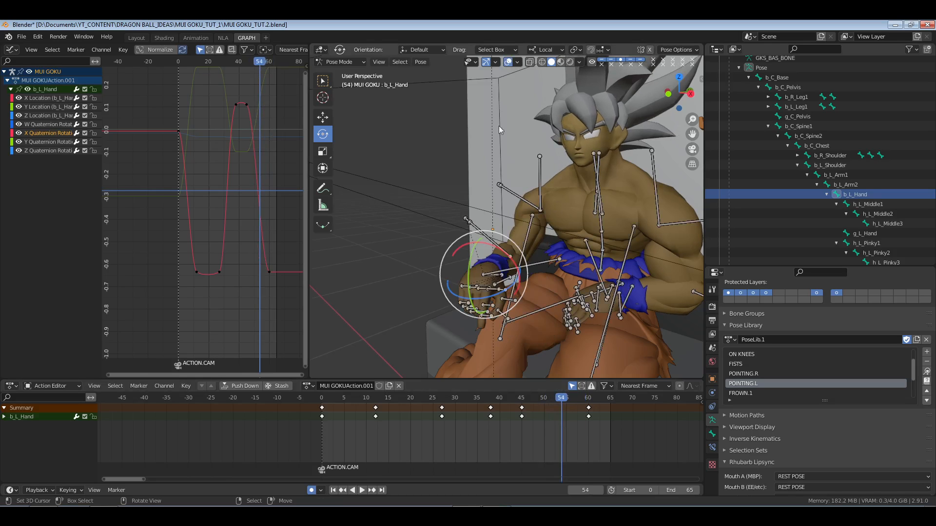
{"action": "key", "text": "alt+a"}
{"action": "middle_click_drag", "start_coordinate": [493, 252], "coordinate": [512, 255]}
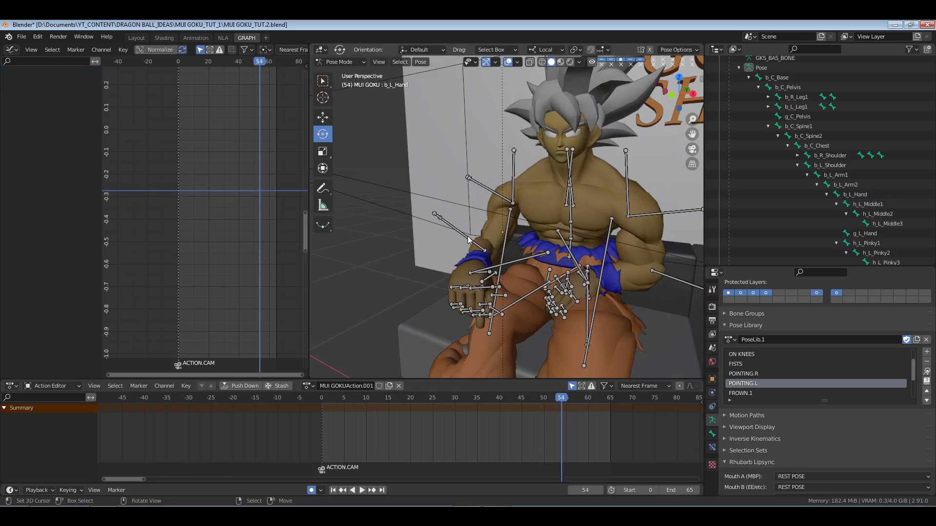
{"action": "left_click", "coordinate": [468, 239]}
{"action": "left_click", "coordinate": [849, 187]}
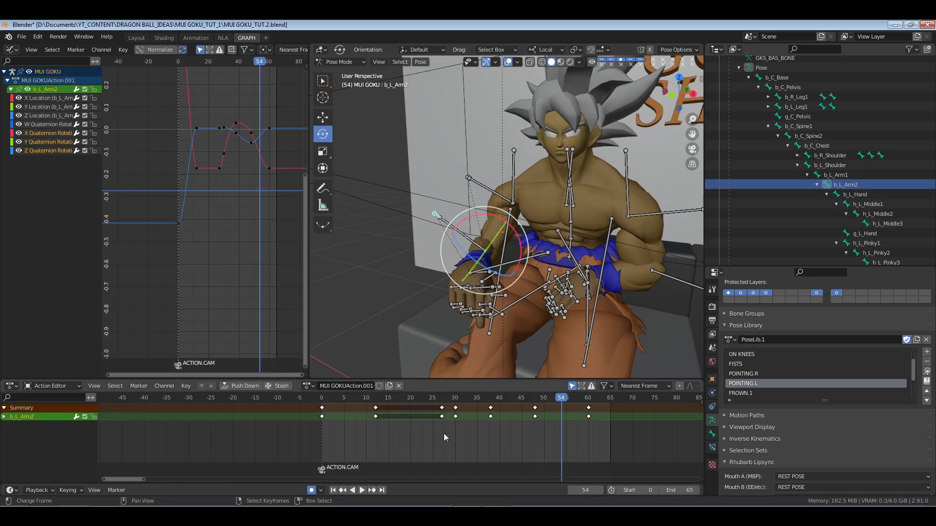
{"action": "key", "text": "a"}
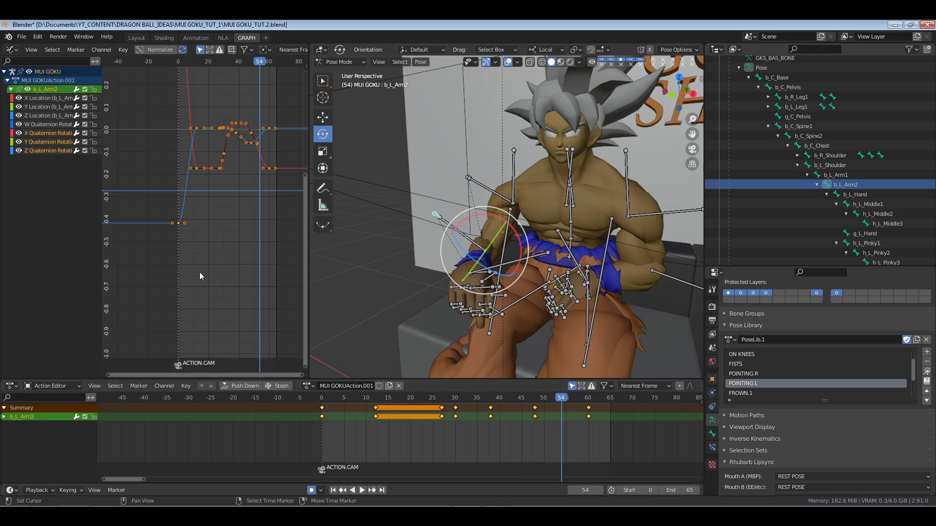
Play back the b_L_Arm2 motion, stop on frame 12 and select the bone's X Quaternion Rotation curve.
{"action": "key", "text": "Home"}
{"action": "key", "text": "alt+a"}
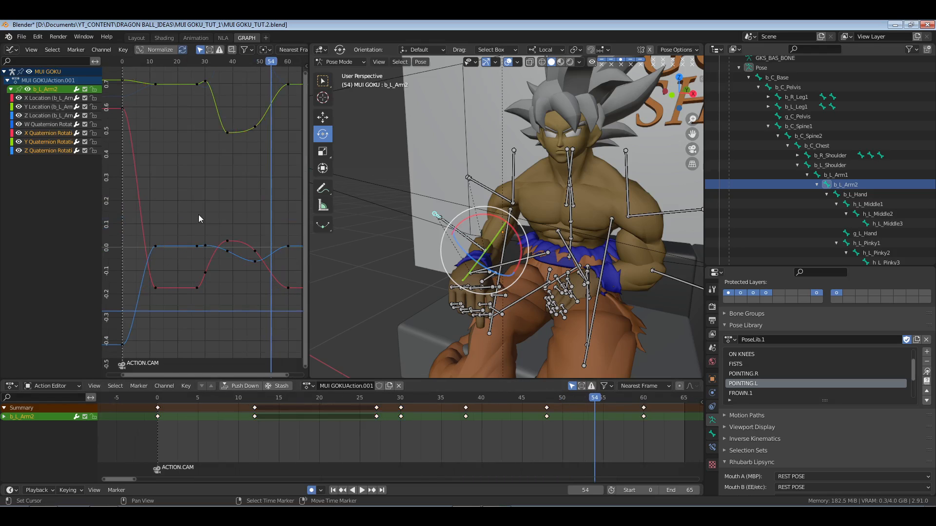
{"action": "left_click", "coordinate": [161, 435]}
{"action": "key", "text": "space"}
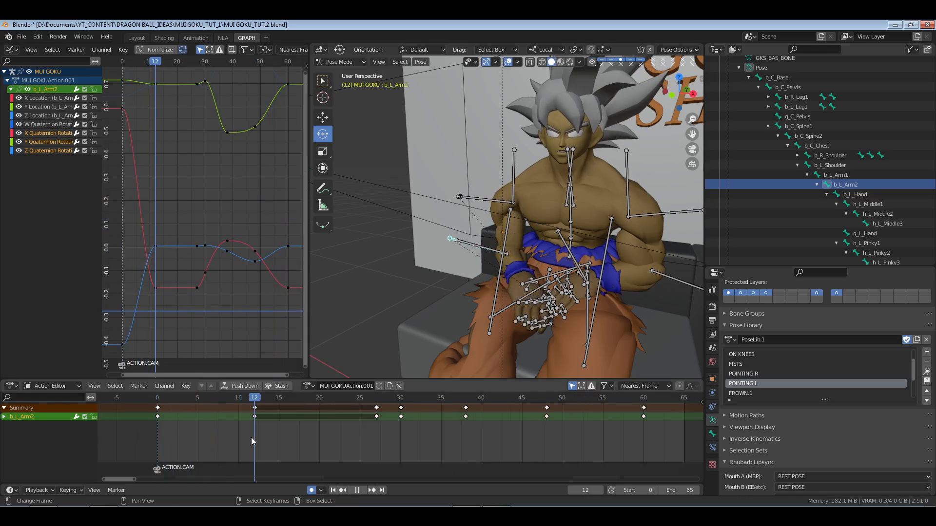
{"action": "key", "text": "space"}
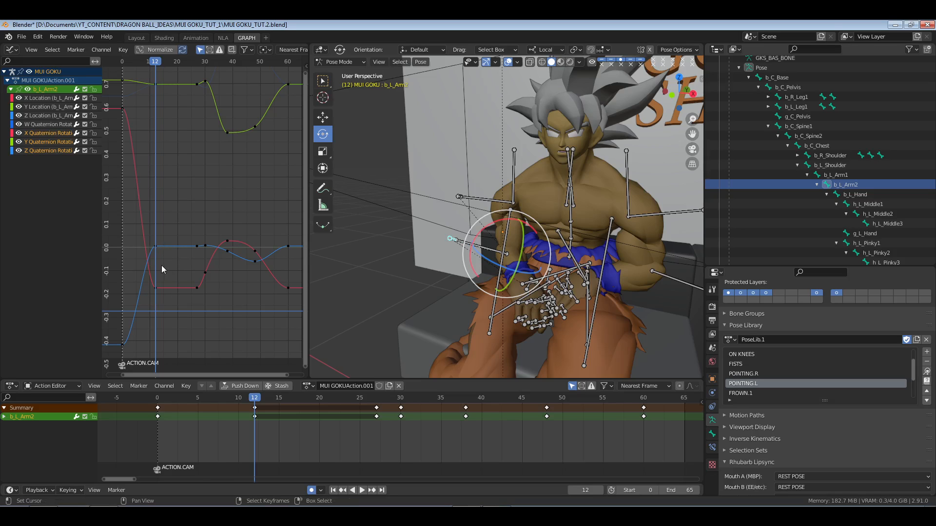
{"action": "left_click", "coordinate": [45, 134]}
{"action": "left_click_drag", "start_coordinate": [113, 99], "coordinate": [213, 333]}
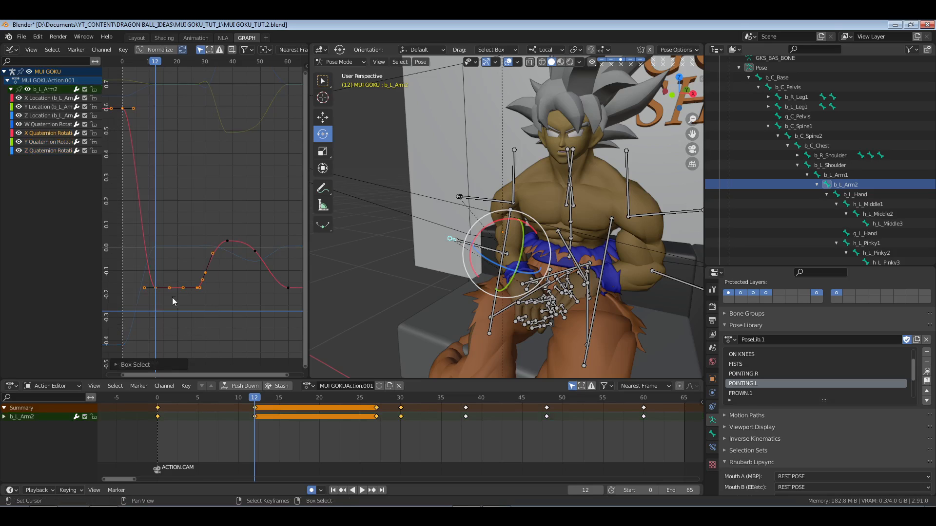
{"action": "key", "text": "g"}
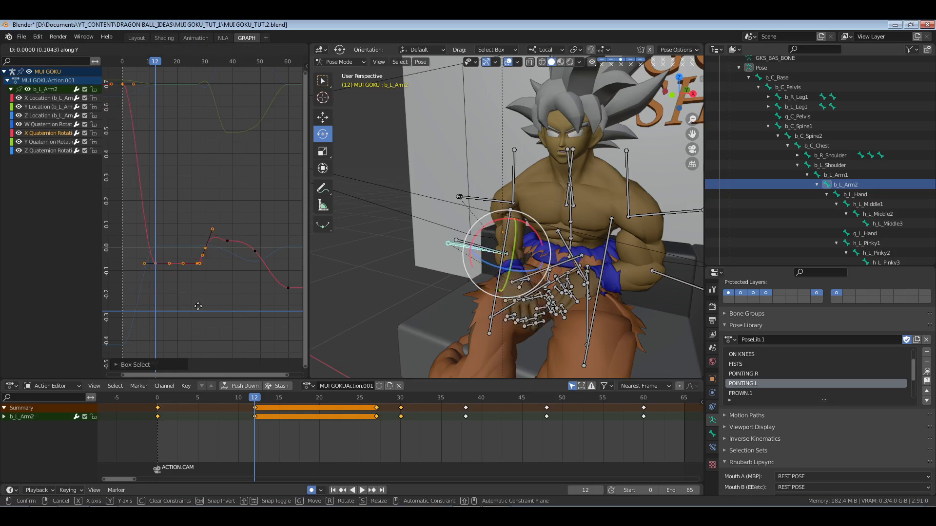
{"action": "right_click", "coordinate": [168, 294]}
{"action": "key", "text": "alt+a"}
Raise the incoming handle and slightly lower the outgoing handle of the frame 12 keyframe on the X Quaternion Rotation curve.
{"action": "left_click", "coordinate": [156, 289]}
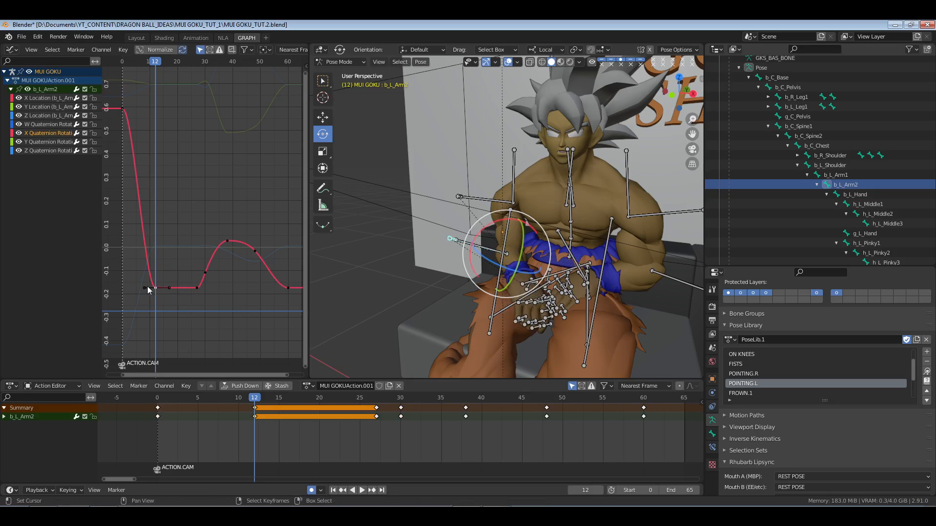
{"action": "key", "text": "g"}
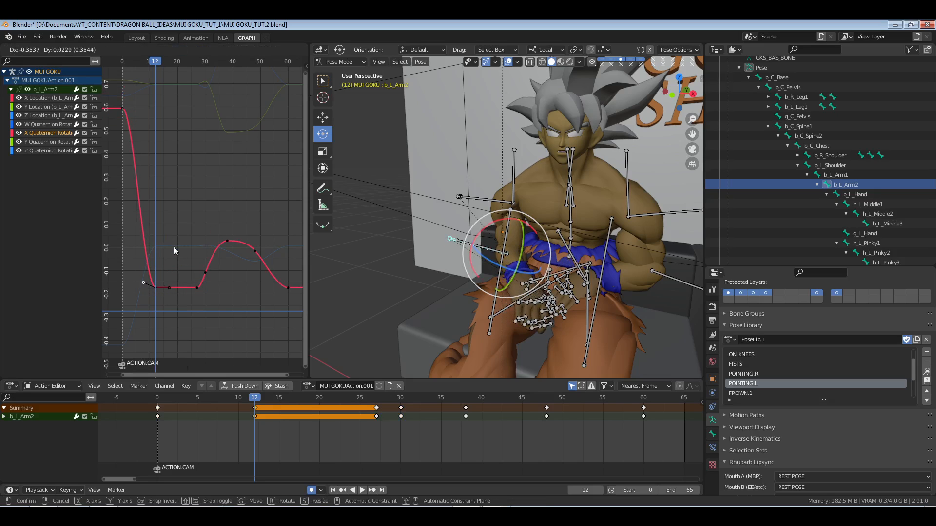
{"action": "left_click", "coordinate": [174, 246]}
{"action": "key", "text": "g"}
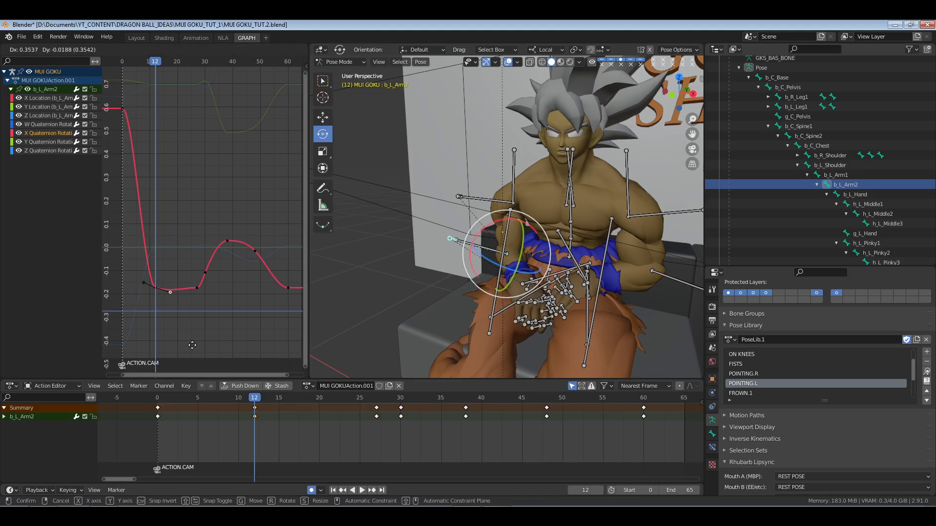
{"action": "left_click", "coordinate": [160, 317]}
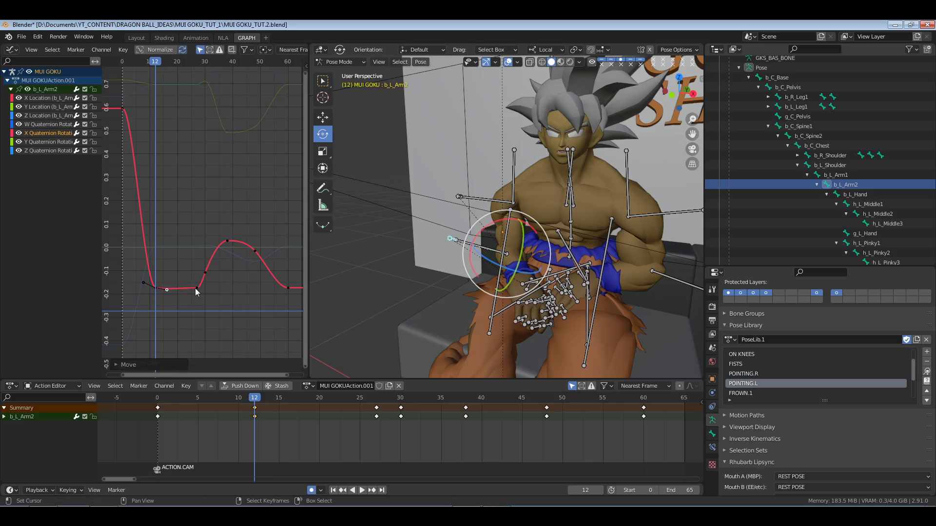
Lower the incoming handle of the frame 27 keyframe slightly on the X Quaternion Rotation curve and save the file.
{"action": "key", "text": "g"}
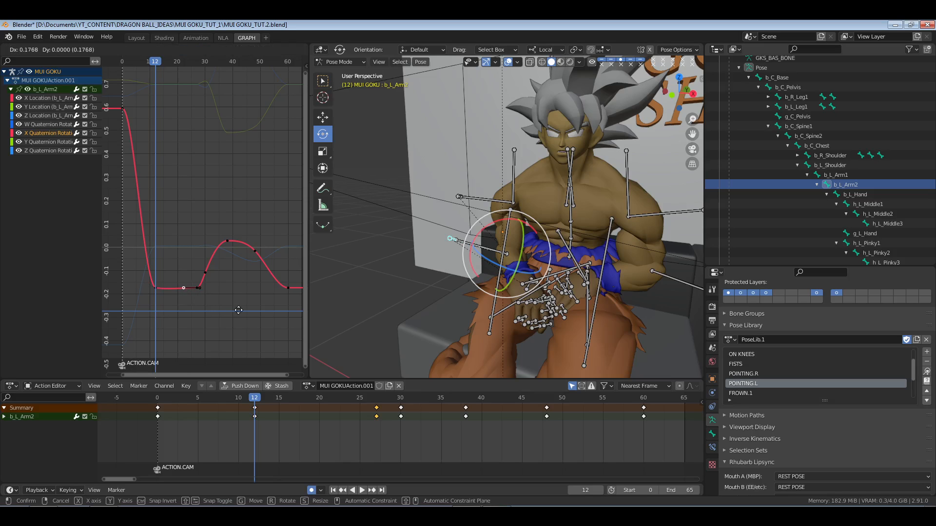
{"action": "left_click", "coordinate": [230, 304]}
{"action": "key", "text": "ctrl+s"}
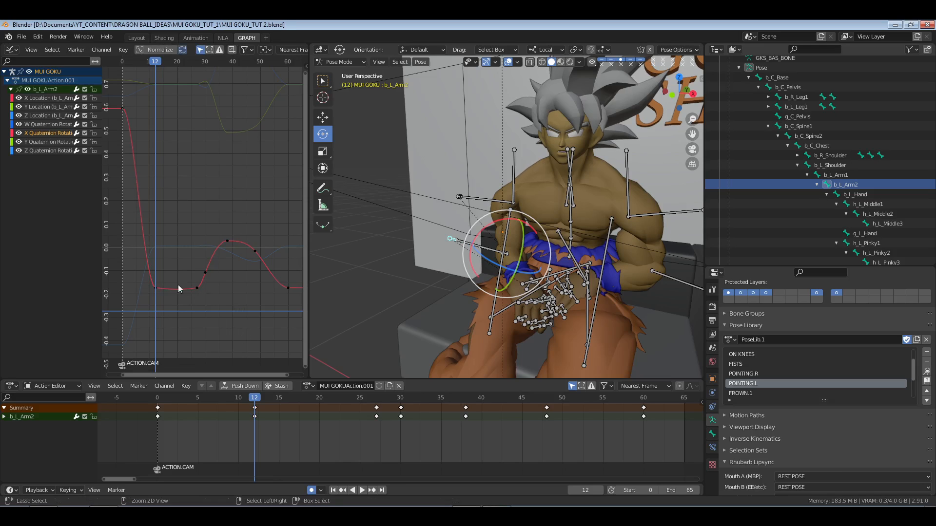
Go to frame 3, fine-tune both handles of the X Quaternion Rotation curve's frame 12 keyframe and save the file.
{"action": "left_click", "coordinate": [128, 248]}
{"action": "scroll", "coordinate": [206, 302], "scroll_direction": "up", "scroll_amount": 3}
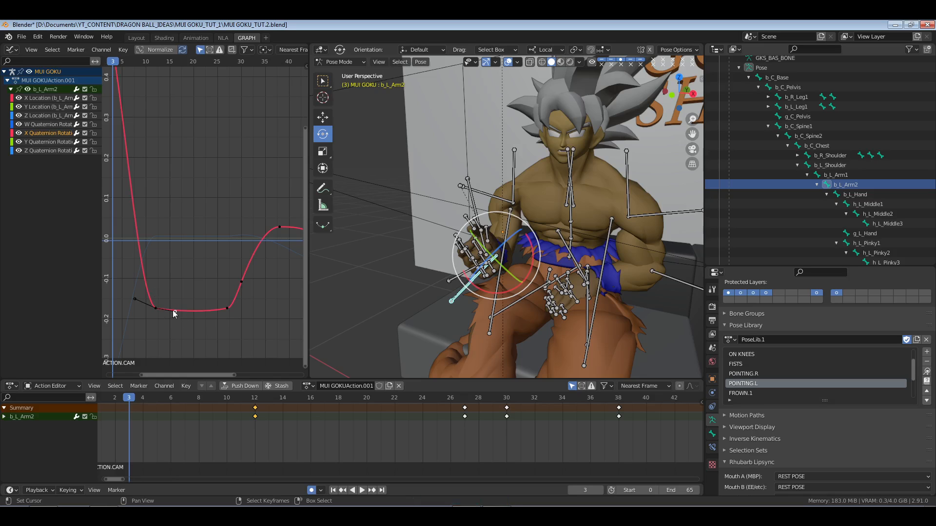
{"action": "key", "text": "g"}
{"action": "left_click", "coordinate": [189, 315]}
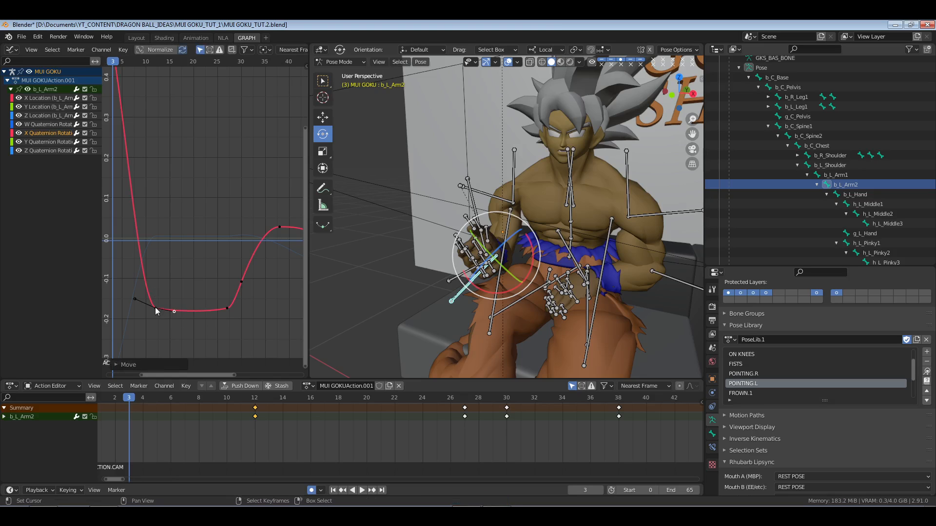
{"action": "left_click", "coordinate": [155, 308]}
{"action": "key", "text": "g"}
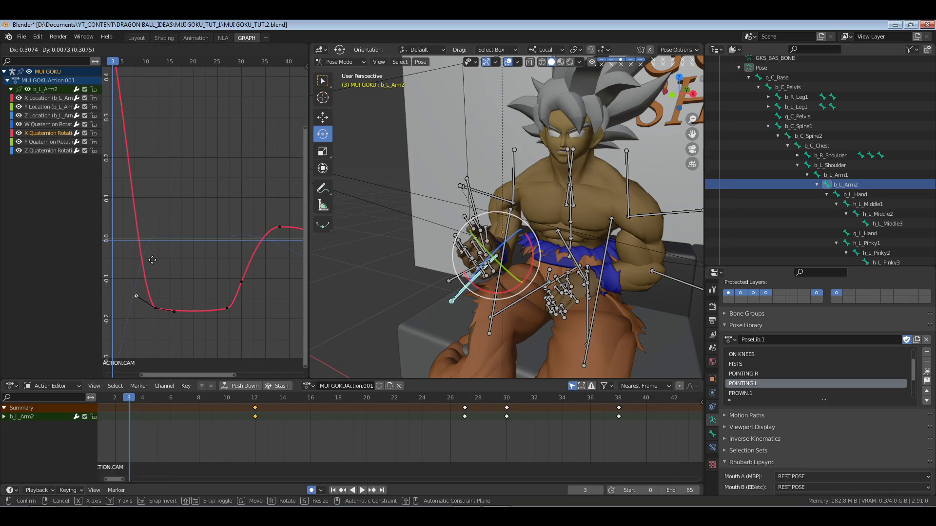
{"action": "left_click", "coordinate": [148, 258]}
{"action": "right_click", "coordinate": [194, 258]}
{"action": "key", "text": "ctrl+s"}
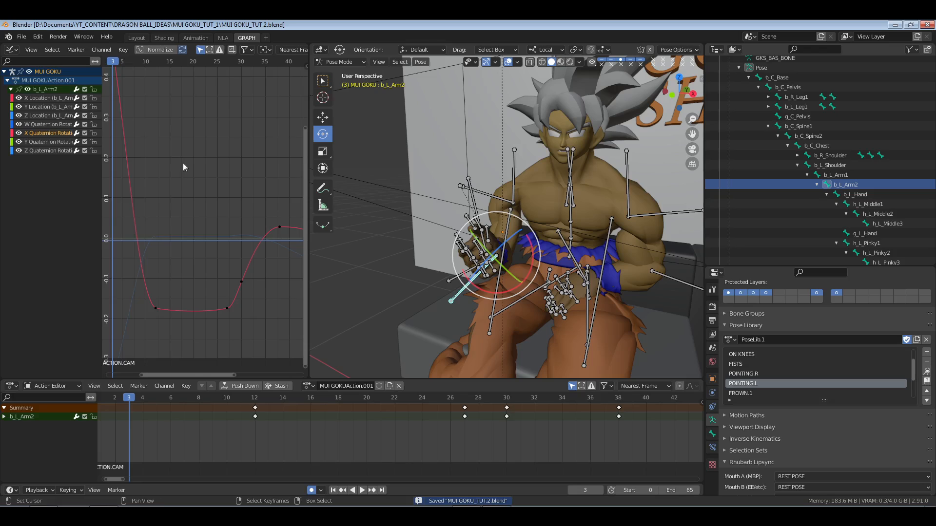
Set the handle type of the X Quaternion Rotation curve's frame 0 keyframe to Vector and save the file.
{"action": "middle_click_drag", "start_coordinate": [182, 168], "coordinate": [176, 177], "text": "ctrl"}
{"action": "left_click_drag", "start_coordinate": [143, 126], "coordinate": [120, 142]}
{"action": "key", "text": "v"}
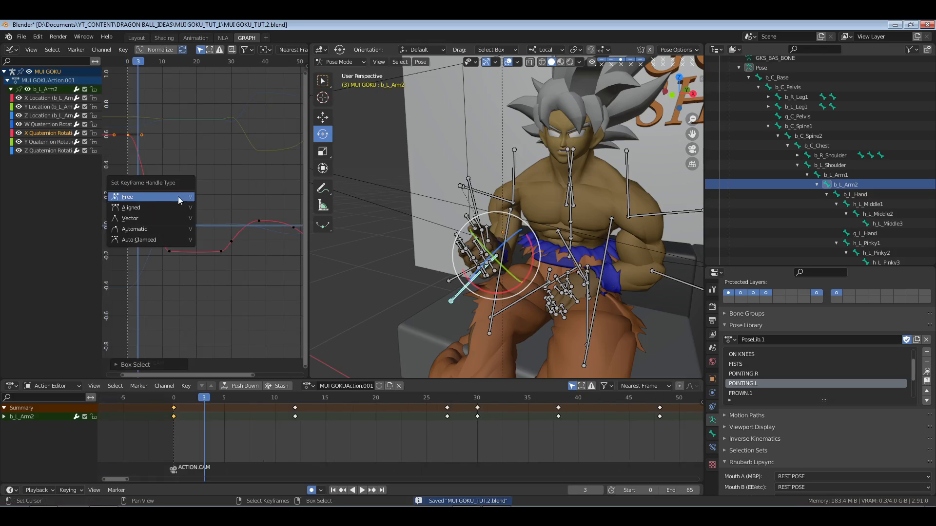
{"action": "left_click", "coordinate": [139, 221]}
{"action": "key", "text": "alt+a"}
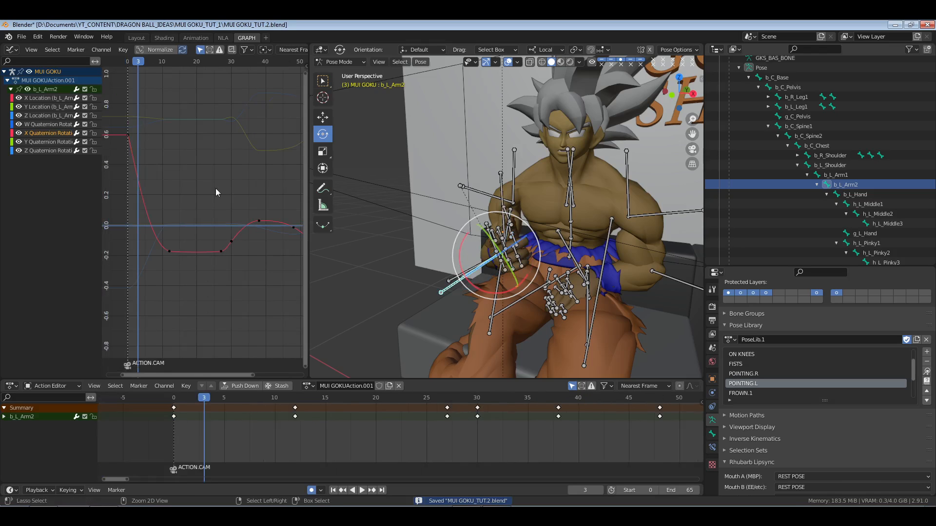
{"action": "key", "text": "ctrl+s"}
Play back the start of the arm motion from frame 0 and return to frame 0.
{"action": "left_click", "coordinate": [126, 171]}
{"action": "key", "text": "space"}
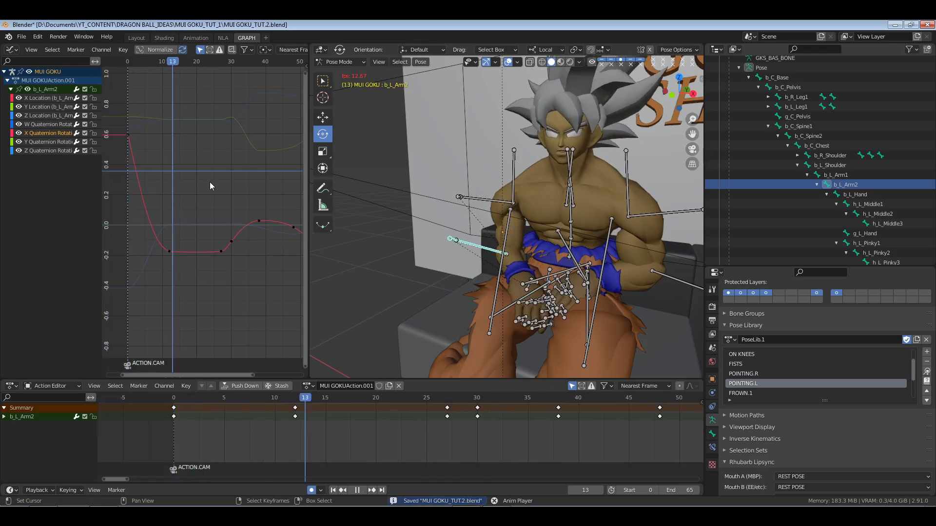
{"action": "left_click", "coordinate": [124, 183]}
{"action": "key", "text": "space"}
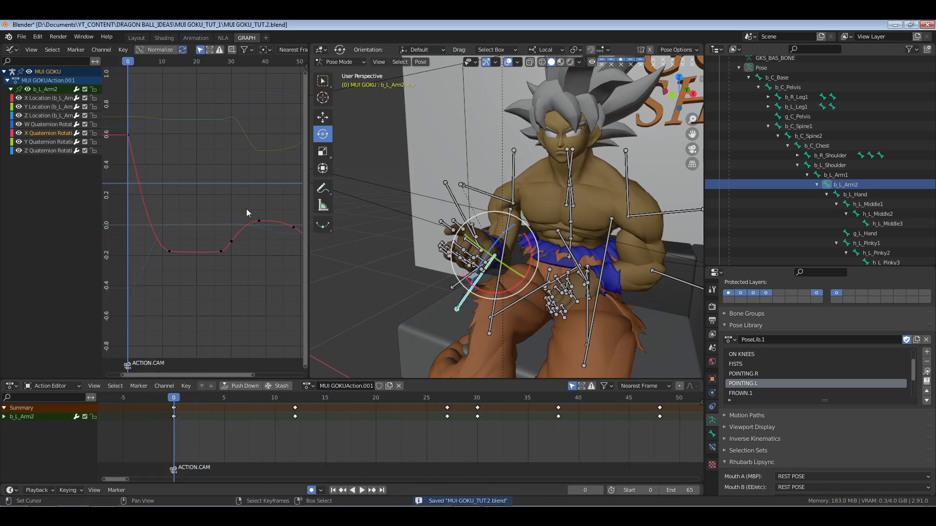
Hide the viewport overlays and review the whole animation through the camera view.
{"action": "left_click", "coordinate": [509, 62]}
{"action": "scroll", "coordinate": [567, 226], "scroll_direction": "down", "scroll_amount": 1}
{"action": "key", "text": "ctrl+s"}
{"action": "middle_click_drag", "start_coordinate": [571, 232], "coordinate": [525, 212]}
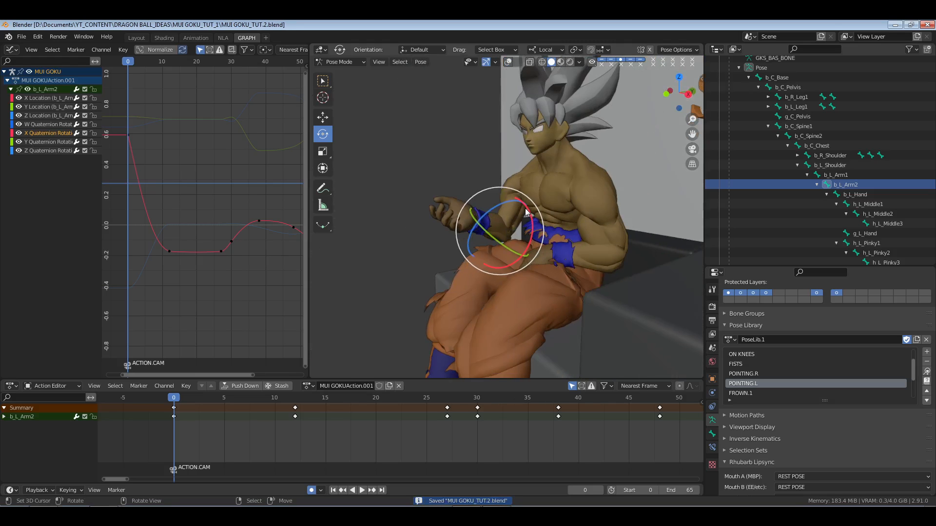
{"action": "key", "text": "KP_0"}
{"action": "key", "text": "space"}
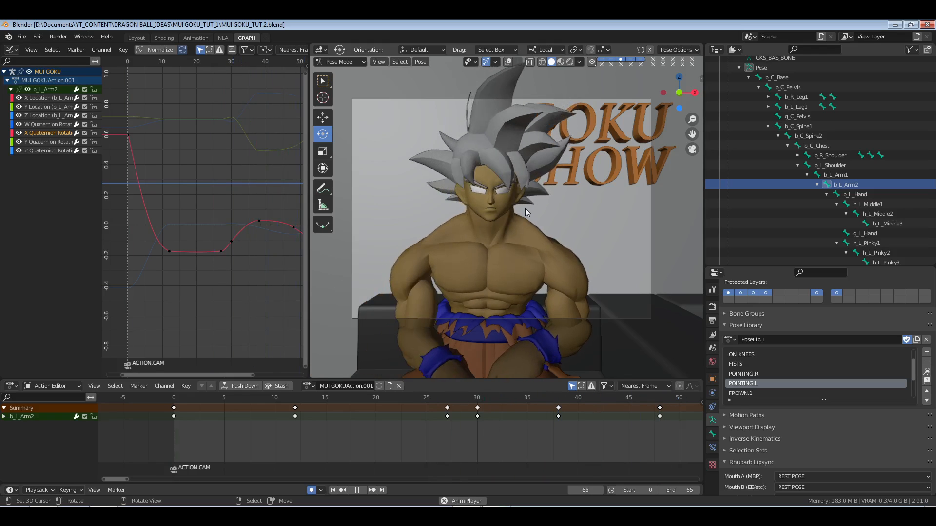
{"action": "key", "text": "space"}
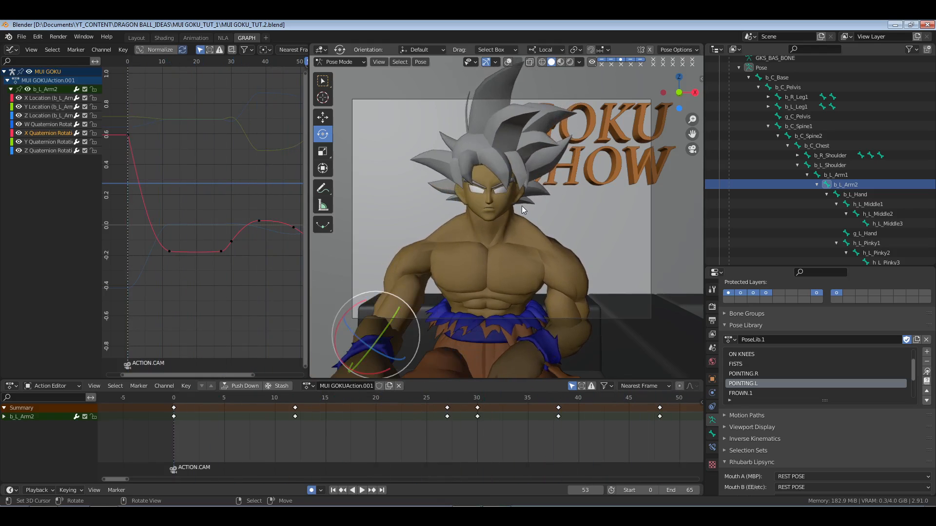
Return to frame 0, save the file and play back the animation, stopping on frame 32.
{"action": "left_click", "coordinate": [175, 428]}
{"action": "scroll", "coordinate": [456, 433], "scroll_direction": "down", "scroll_amount": 5}
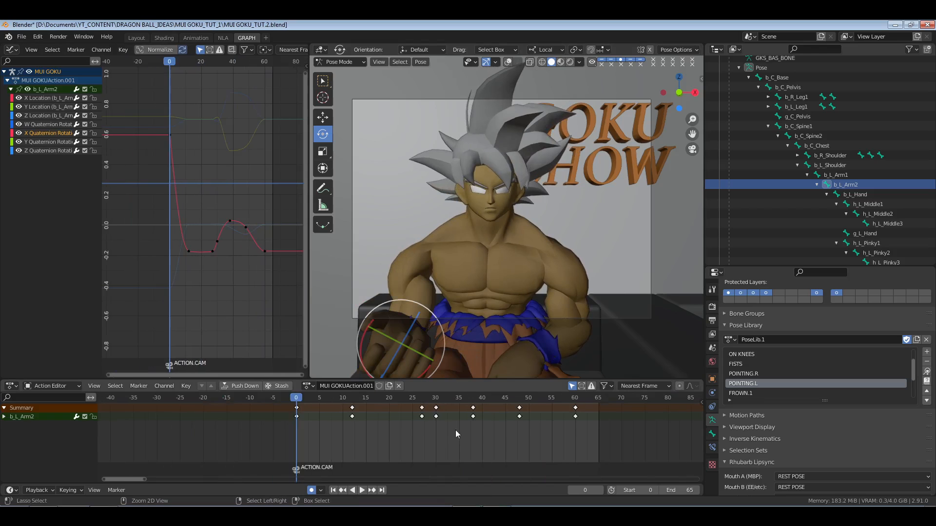
{"action": "left_click", "coordinate": [480, 516]}
{"action": "middle_click_drag", "start_coordinate": [538, 444], "coordinate": [497, 432]}
{"action": "key", "text": "ctrl+s"}
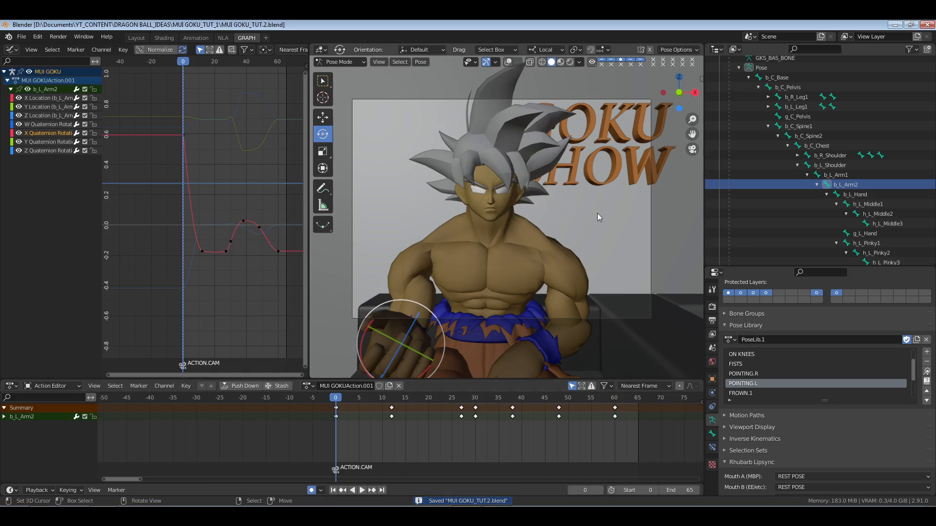
{"action": "key", "text": "space"}
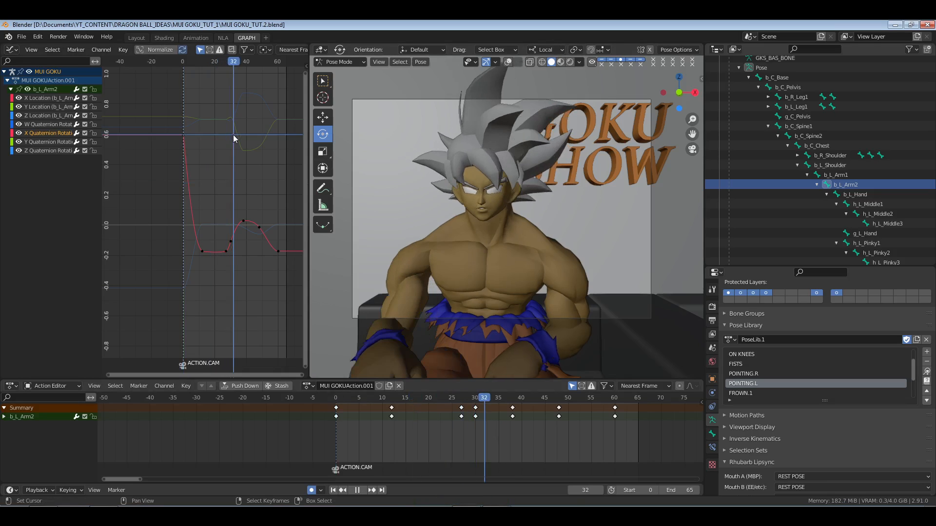
{"action": "key", "text": "space"}
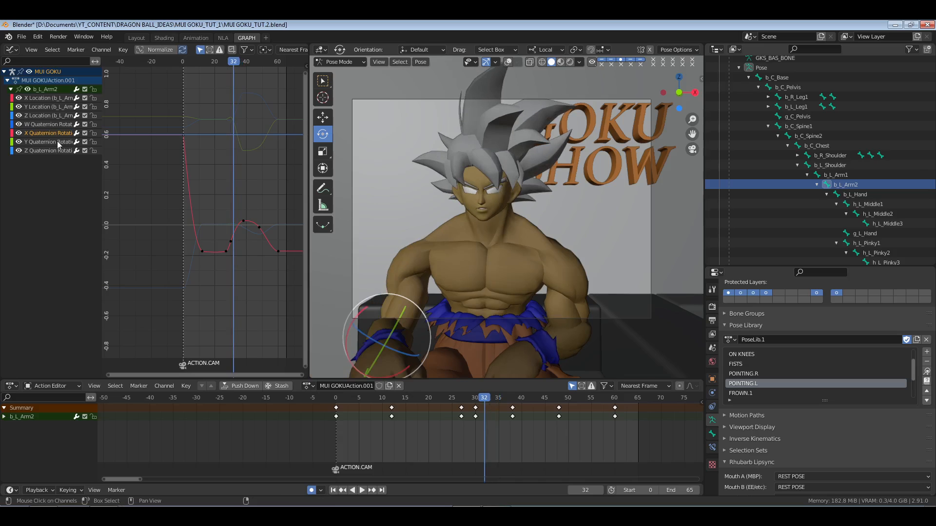
On the Y Quaternion Rotation curve, go to frame 30, adjust that keyframe's incoming handle and lower its outgoing handle slightly.
{"action": "left_click_drag", "start_coordinate": [208, 113], "coordinate": [261, 176]}
{"action": "key", "text": "KP_Decimal"}
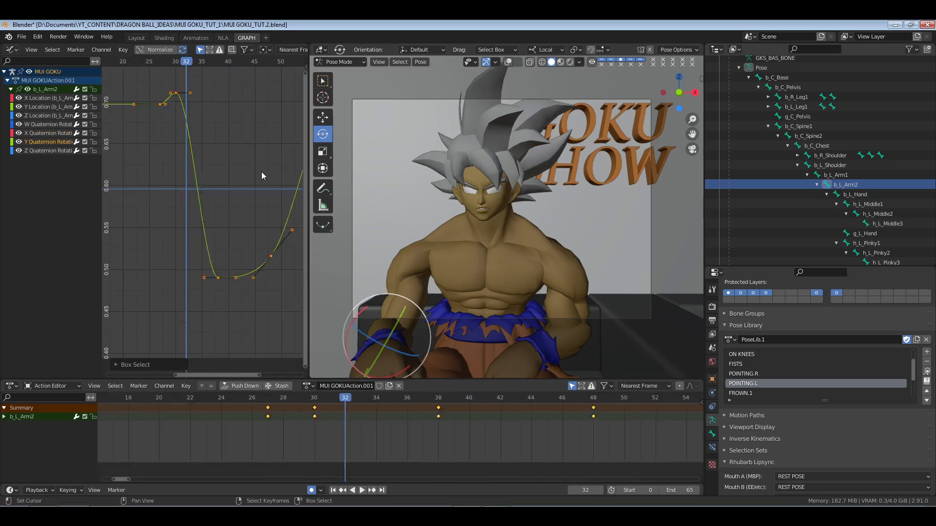
{"action": "right_click", "coordinate": [262, 172]}
{"action": "middle_click_drag", "start_coordinate": [261, 172], "coordinate": [290, 182]}
{"action": "left_click_drag", "start_coordinate": [166, 123], "coordinate": [191, 117]}
{"action": "right_click", "coordinate": [189, 91]}
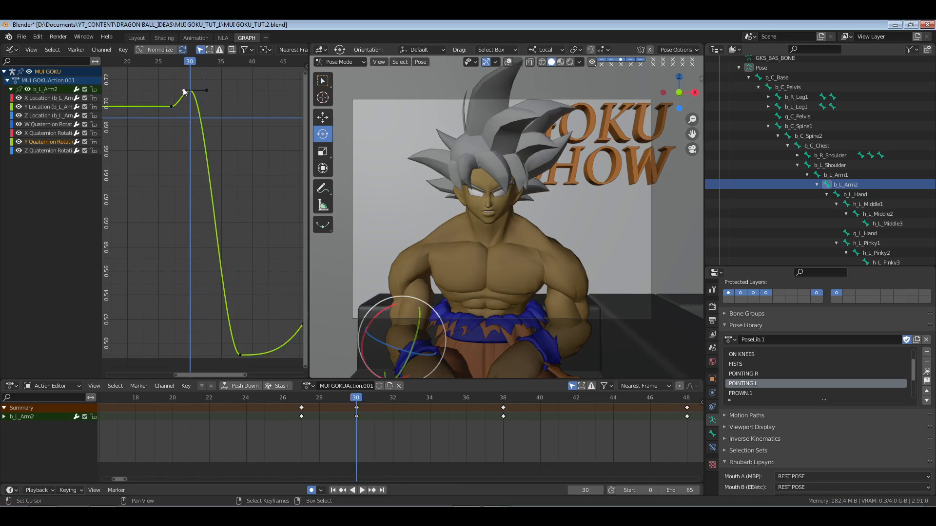
{"action": "key", "text": "g"}
{"action": "left_click", "coordinate": [220, 146]}
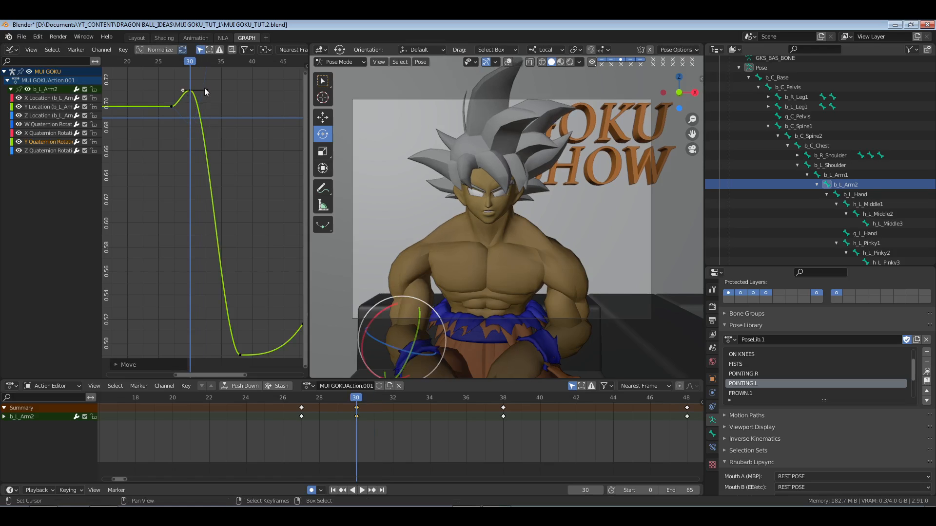
{"action": "key", "text": "g"}
{"action": "left_click", "coordinate": [251, 151]}
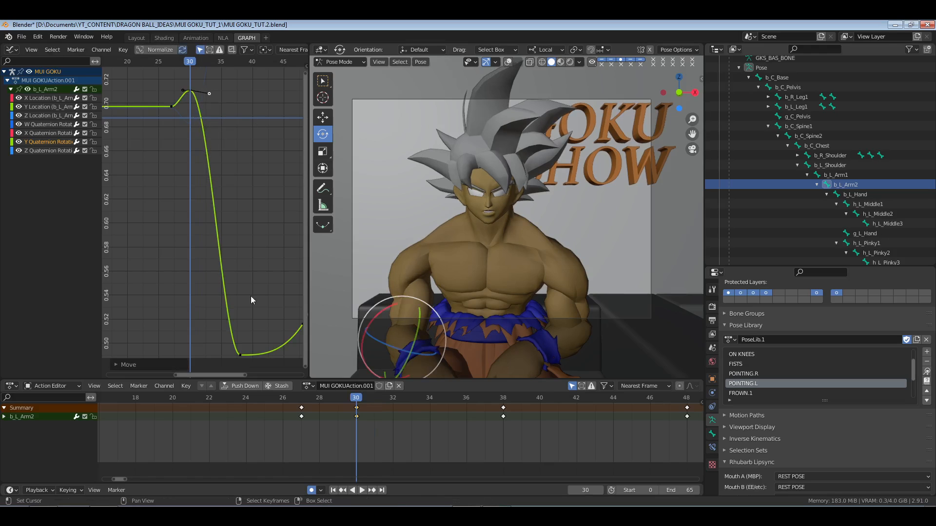
Raise the incoming handle of the Y Quaternion Rotation curve's frame 38 keyframe slightly and adjust its outgoing handle.
{"action": "middle_click_drag", "start_coordinate": [249, 312], "coordinate": [228, 242]}
{"action": "left_click", "coordinate": [219, 286]}
{"action": "key", "text": "g"}
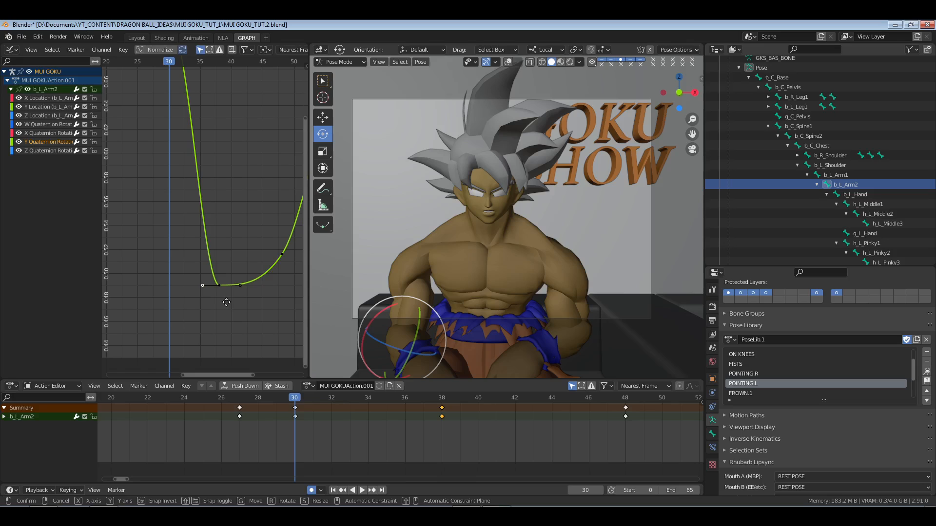
{"action": "key", "text": "Escape"}
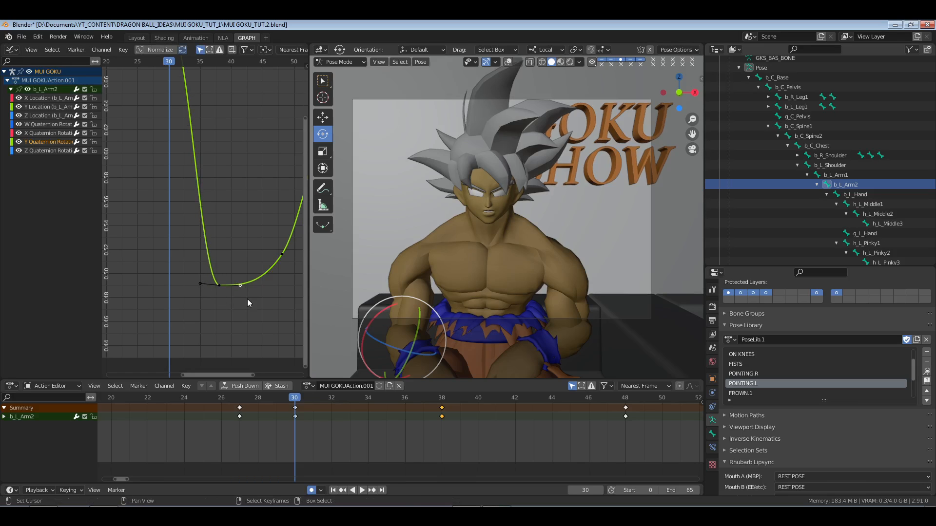
{"action": "key", "text": "g"}
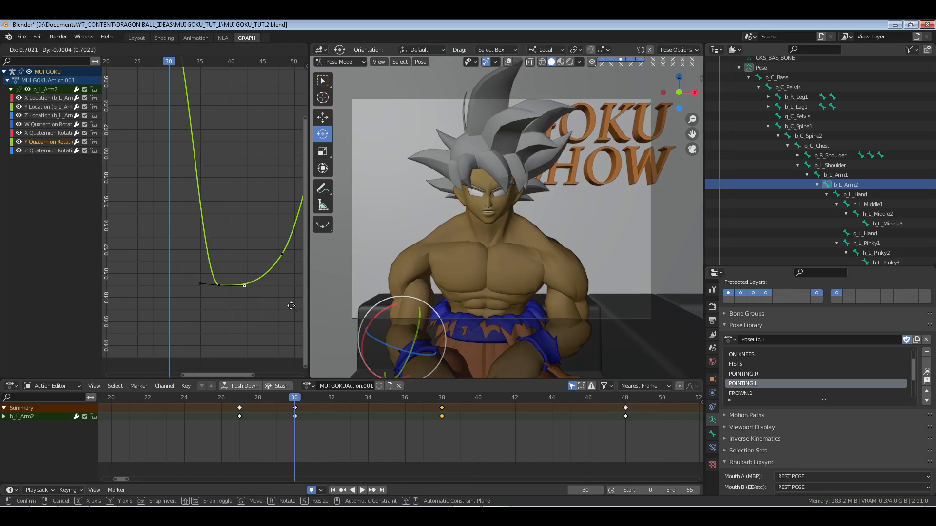
{"action": "key", "text": "Escape"}
{"action": "key", "text": "g"}
{"action": "left_click", "coordinate": [258, 288]}
{"action": "right_click", "coordinate": [263, 283]}
Steepen the outgoing handle of the frame 48 keyframe slightly on the Y Quaternion Rotation curve.
{"action": "middle_click_drag", "start_coordinate": [269, 275], "coordinate": [201, 296]}
{"action": "left_click", "coordinate": [215, 276]}
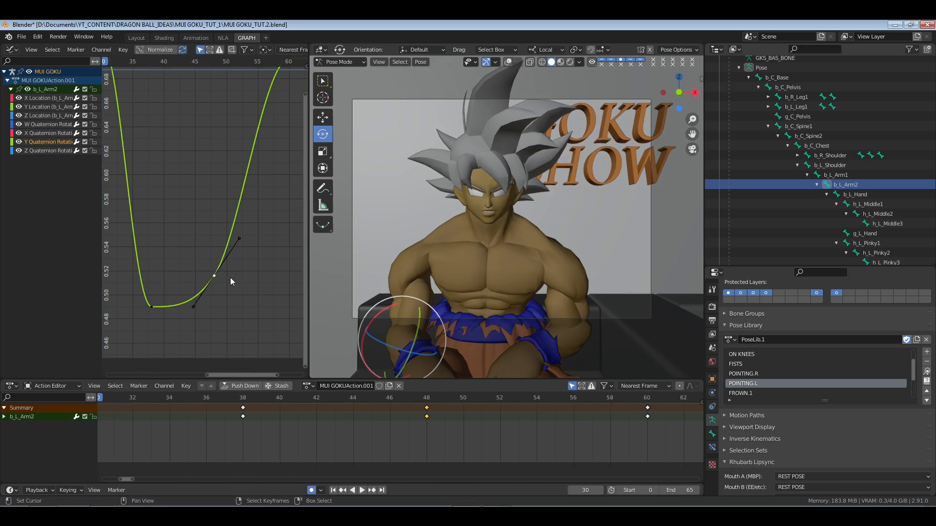
{"action": "key", "text": "g"}
{"action": "key", "text": "x"}
{"action": "left_click", "coordinate": [224, 282]}
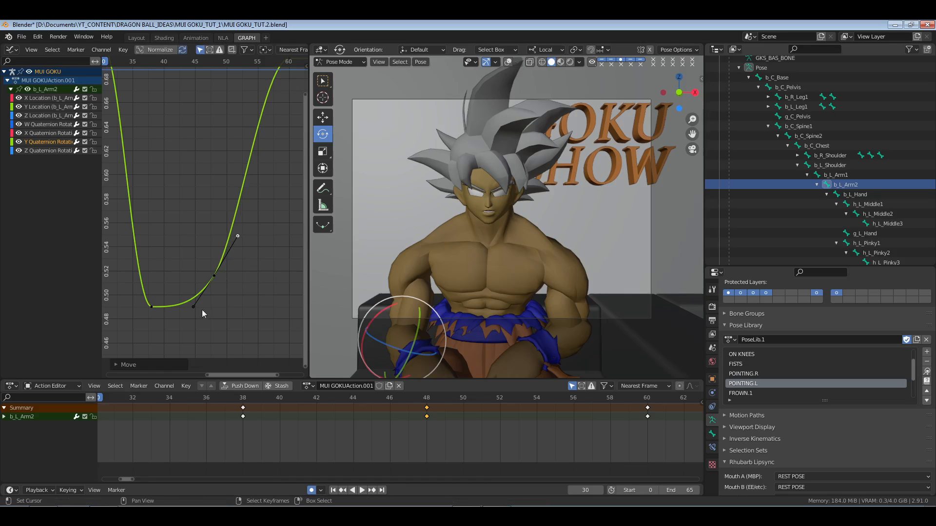
Raise the incoming handle of the frame 48 keyframe slightly on the Y Quaternion Rotation curve.
{"action": "left_click", "coordinate": [228, 316]}
{"action": "right_click", "coordinate": [213, 276]}
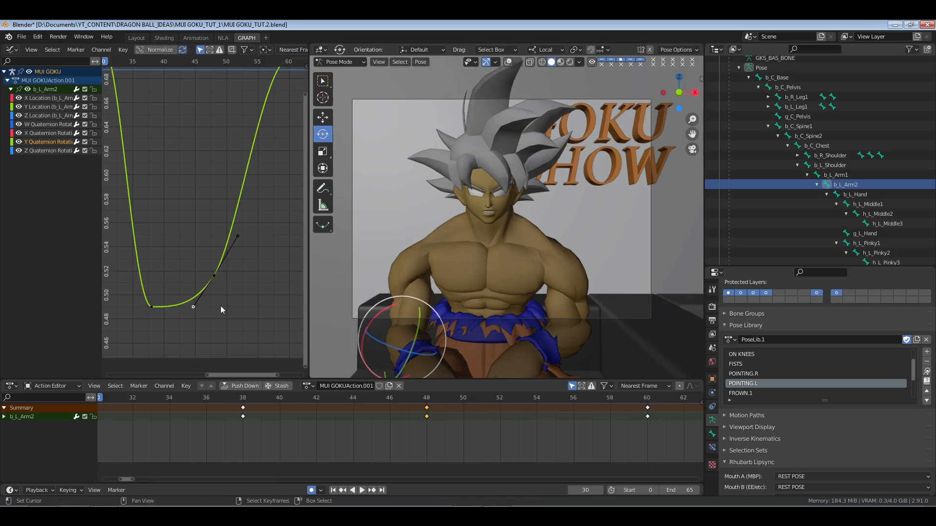
{"action": "key", "text": "g"}
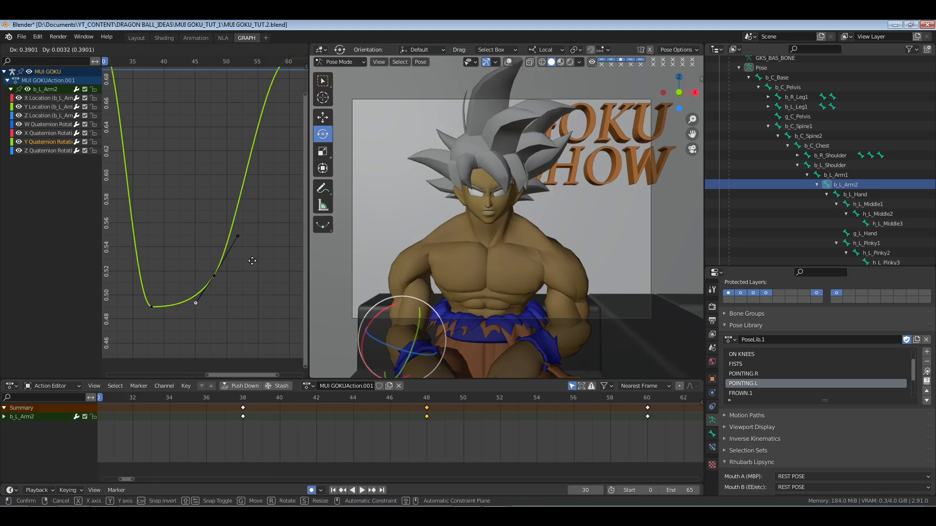
{"action": "left_click", "coordinate": [253, 261]}
{"action": "right_click", "coordinate": [196, 263]}
Save the file and play back the animation, then scrub to frame 57.
{"action": "middle_click_drag", "start_coordinate": [192, 172], "coordinate": [161, 234], "text": "ctrl"}
{"action": "left_click_drag", "start_coordinate": [162, 236], "coordinate": [159, 229]}
{"action": "key", "text": "ctrl+s"}
{"action": "key", "text": "space"}
{"action": "key", "text": "space"}
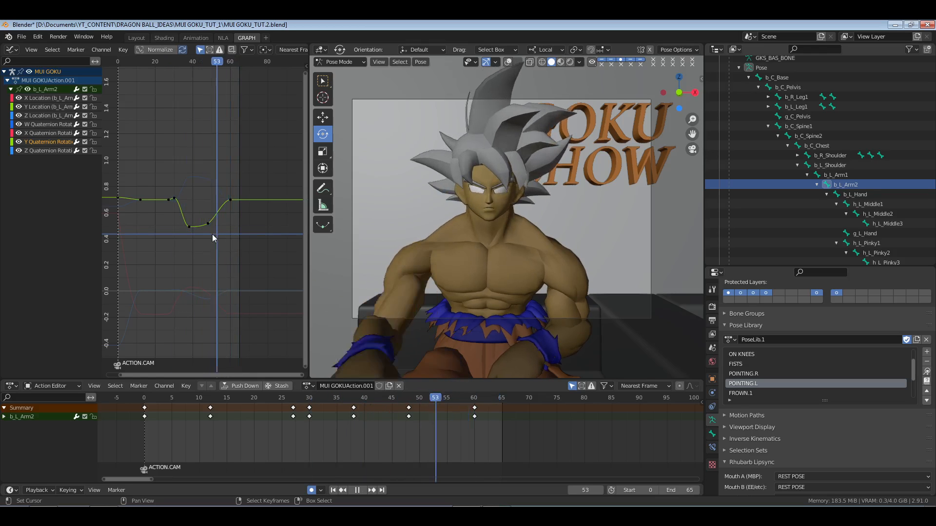
{"action": "mouse_move", "coordinate": [213, 234]}
{"action": "left_mouse_down"}
{"action": "mouse_move", "coordinate": [223, 235]}
{"action": "mouse_move", "coordinate": [178, 234]}
{"action": "mouse_move", "coordinate": [225, 234]}
{"action": "left_mouse_up"}
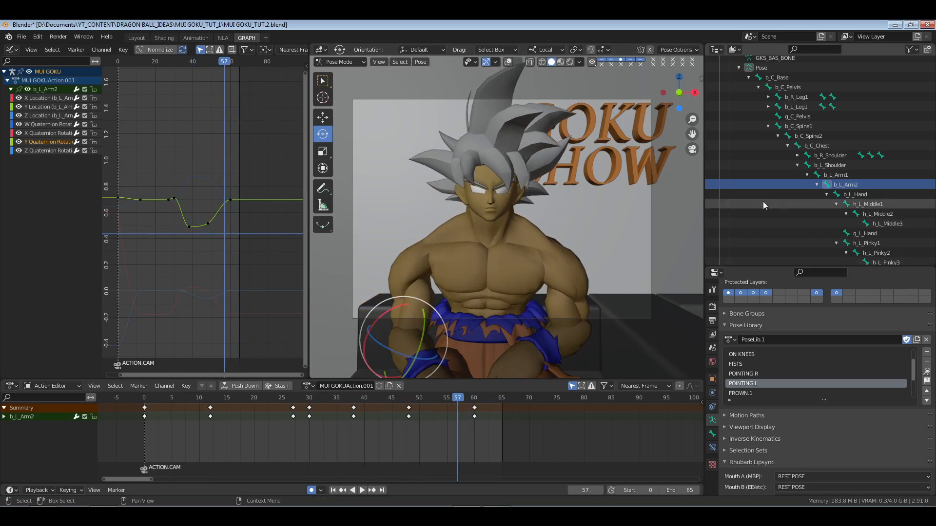
Select the b_L_Arm1 bone, fit all its curves in the Graph Editor and list its individual channels with none selected.
{"action": "left_click", "coordinate": [843, 175]}
{"action": "key", "text": "a"}
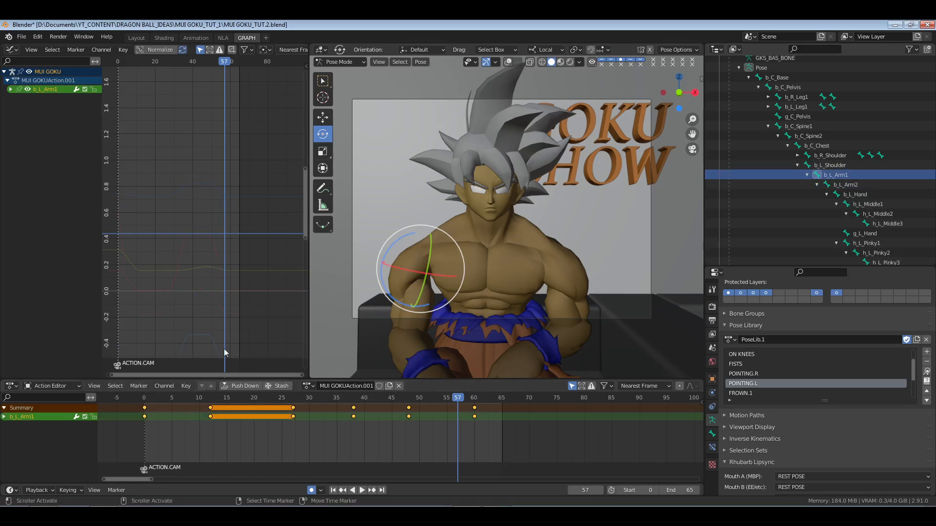
{"action": "key", "text": "Home"}
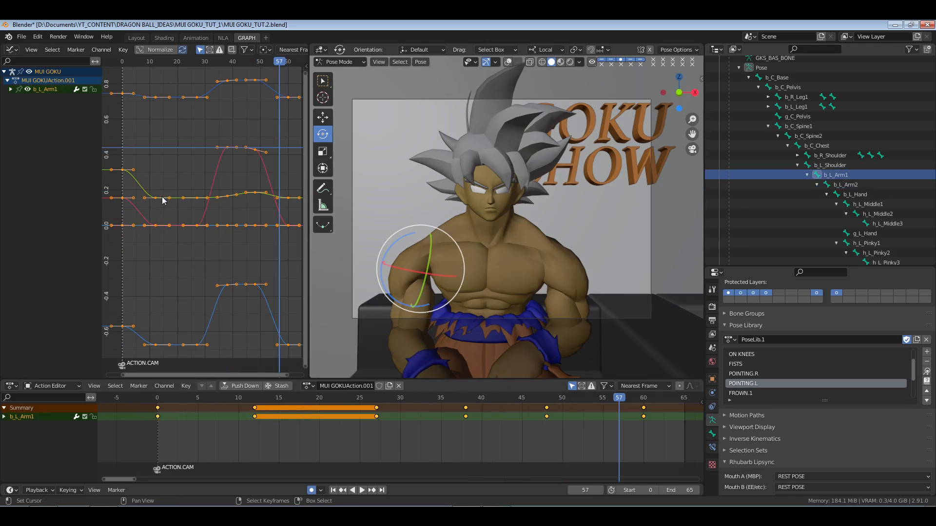
{"action": "left_click", "coordinate": [10, 89]}
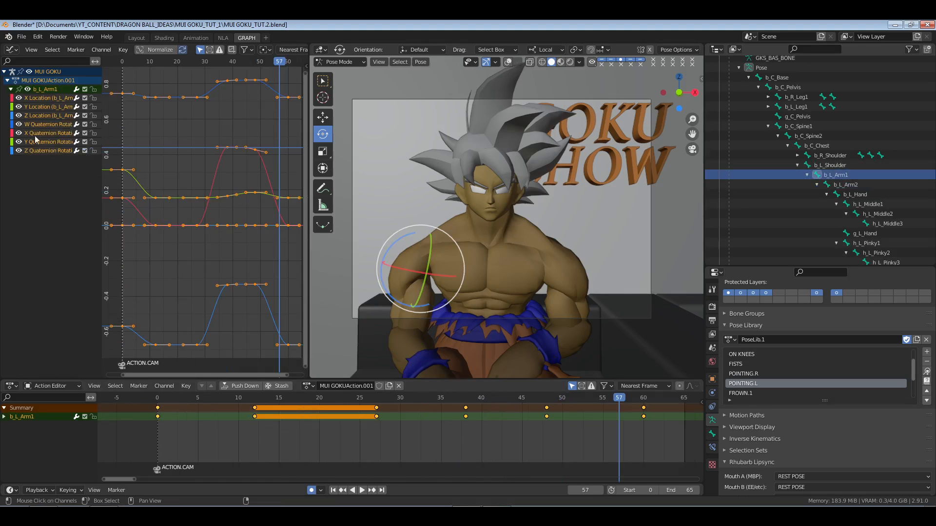
{"action": "left_click", "coordinate": [46, 173]}
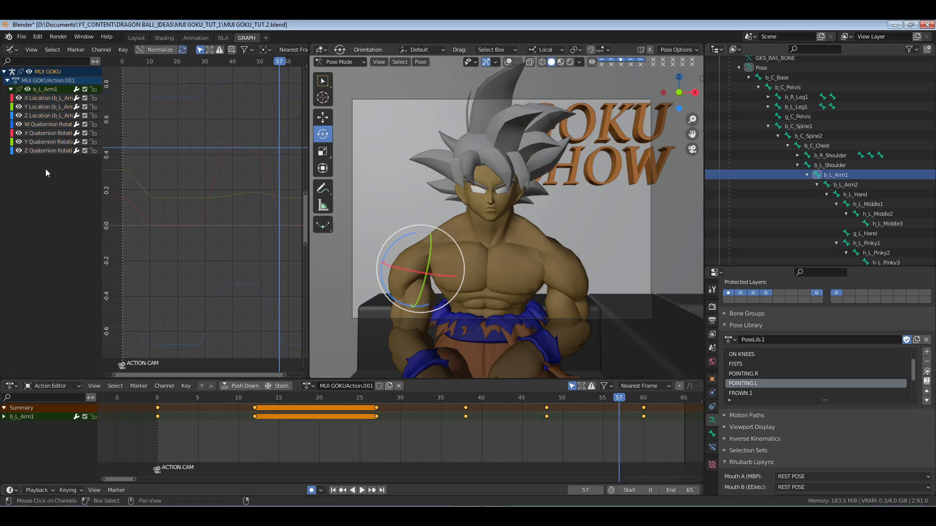
Set the keyframe handles of b_L_Arm1's X, Y and Z Quaternion Rotation curves to Free and save the file.
{"action": "key", "text": "a"}
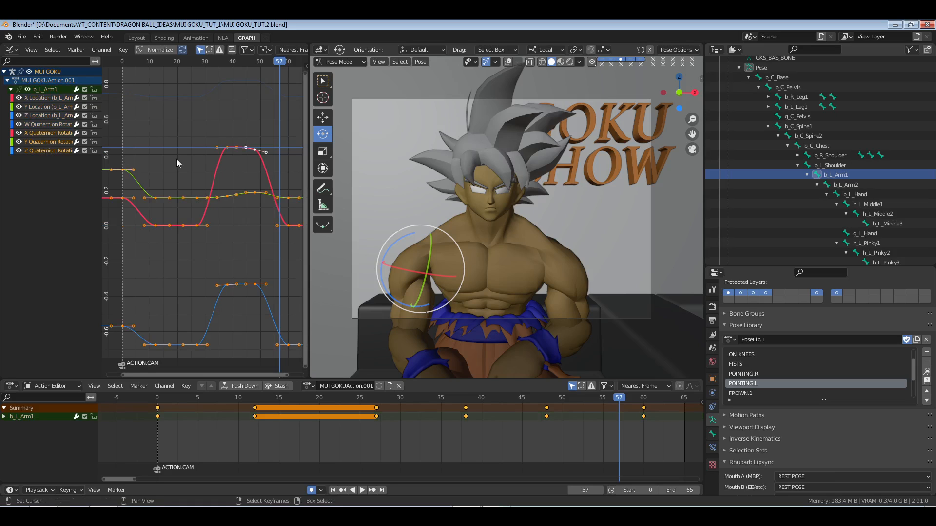
{"action": "key", "text": "Home"}
{"action": "key", "text": "v"}
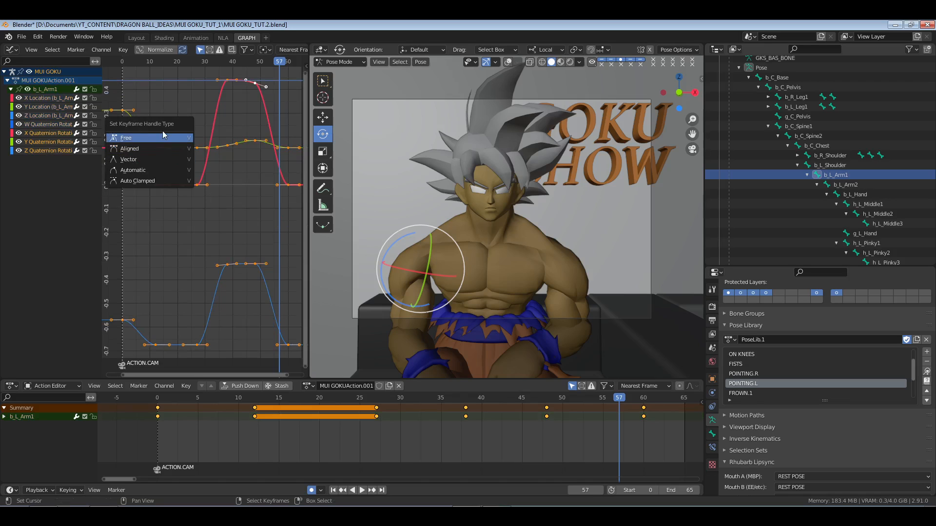
{"action": "left_click", "coordinate": [178, 138]}
{"action": "key", "text": "ctrl+s"}
{"action": "key", "text": "alt+a"}
{"action": "key", "text": "ctrl+s"}
{"action": "middle_click_drag", "start_coordinate": [146, 206], "coordinate": [160, 205]}
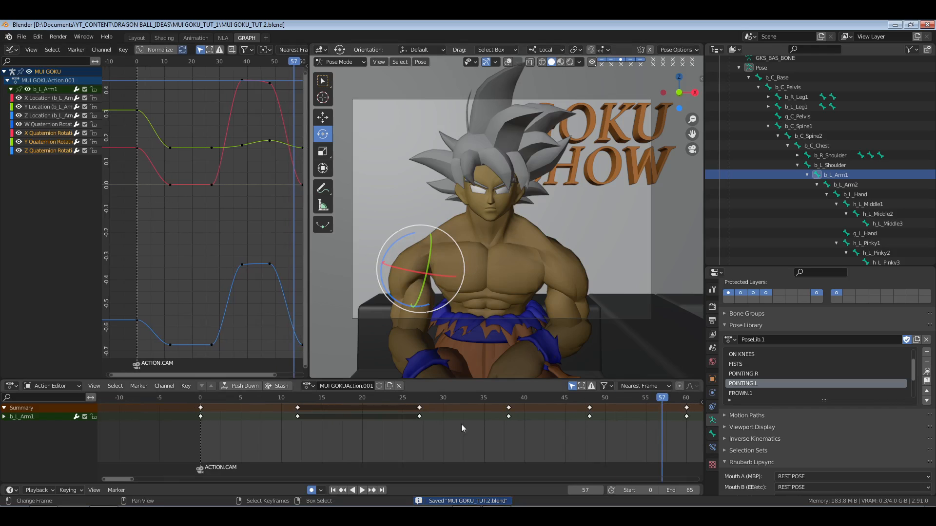
Scrub the animation to frame 42 and isolate b_L_Arm1's Z Quaternion Rotation curve, framing its keyframes from 27 to 60.
{"action": "left_click_drag", "start_coordinate": [244, 436], "coordinate": [643, 435]}
{"action": "middle_click_drag", "start_coordinate": [643, 435], "coordinate": [535, 442]}
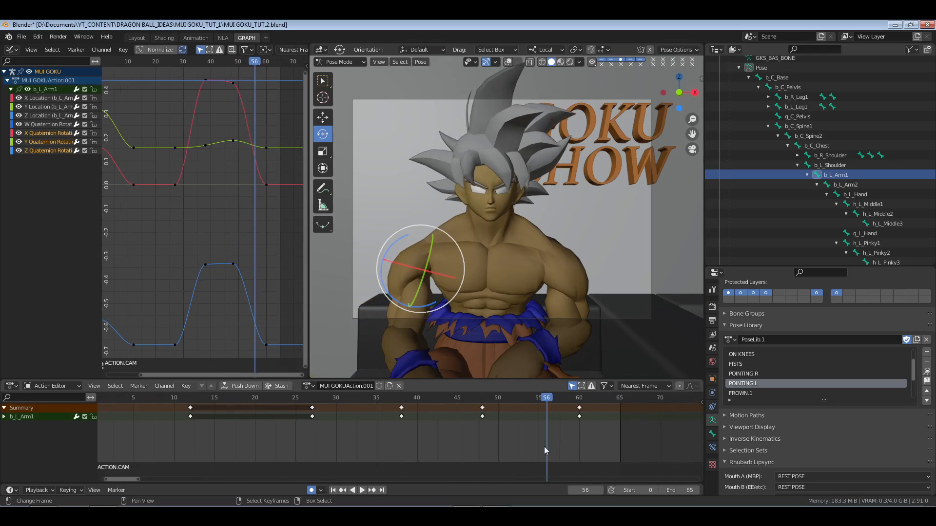
{"action": "left_click_drag", "start_coordinate": [535, 439], "coordinate": [437, 426]}
{"action": "left_click", "coordinate": [55, 150]}
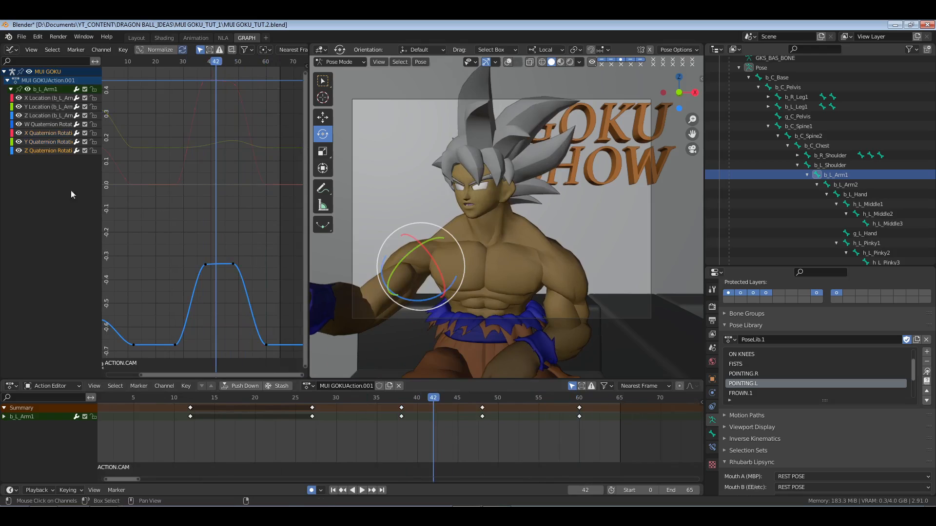
{"action": "left_click_drag", "start_coordinate": [172, 249], "coordinate": [290, 365]}
{"action": "key", "text": "KP_Decimal"}
{"action": "key", "text": "alt+a"}
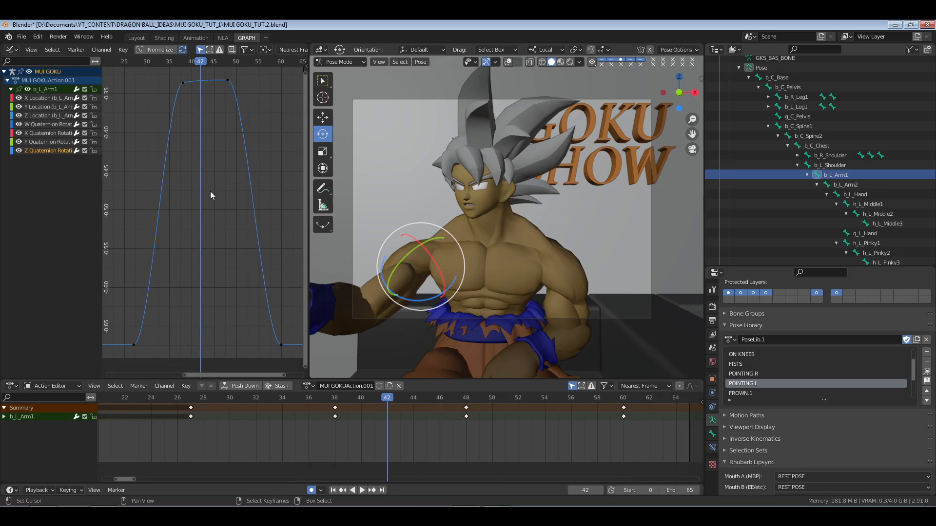
Raise the outgoing handle of the frame 38 keyframe slightly on the Z Quaternion Rotation curve.
{"action": "middle_click_drag", "start_coordinate": [196, 104], "coordinate": [203, 118]}
{"action": "right_click", "coordinate": [192, 93]}
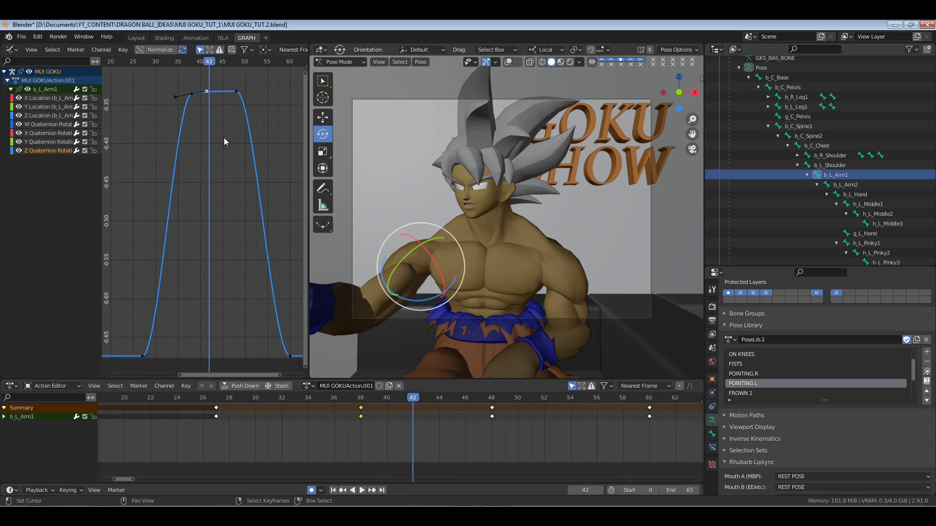
{"action": "key", "text": "g"}
{"action": "left_click", "coordinate": [223, 101]}
On the frame 48 keyframe of the Z Quaternion Rotation curve, raise the incoming handle slightly and lower the outgoing handle by about 0.005.
{"action": "right_click", "coordinate": [233, 91]}
{"action": "key", "text": "alt+a"}
{"action": "right_click", "coordinate": [235, 91]}
{"action": "key", "text": "g"}
{"action": "left_click", "coordinate": [245, 134]}
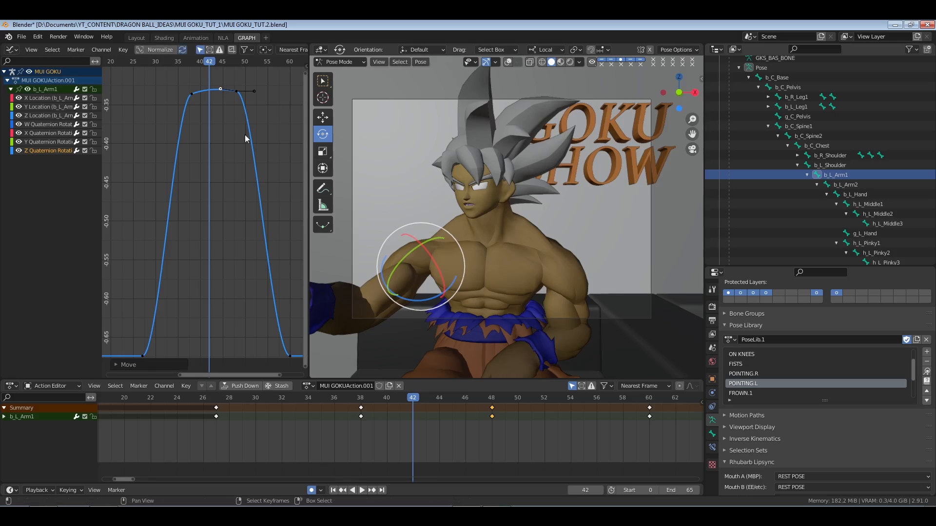
{"action": "right_click", "coordinate": [254, 91]}
{"action": "key", "text": "g"}
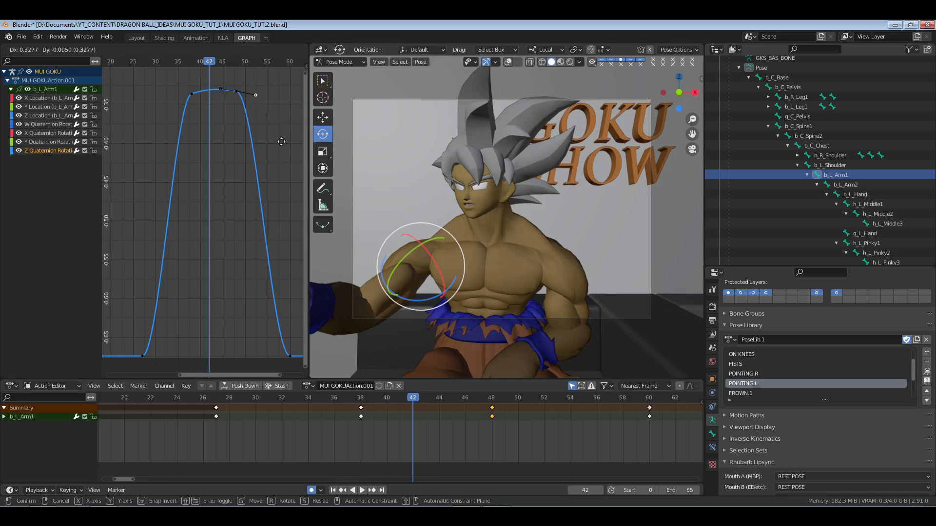
{"action": "left_click", "coordinate": [281, 141]}
Adjust the incoming handle of the Z Quaternion Rotation curve's frame 38 keyframe, and save the file with the playhead on frame 25.
{"action": "right_click", "coordinate": [183, 98]}
{"action": "key", "text": "g"}
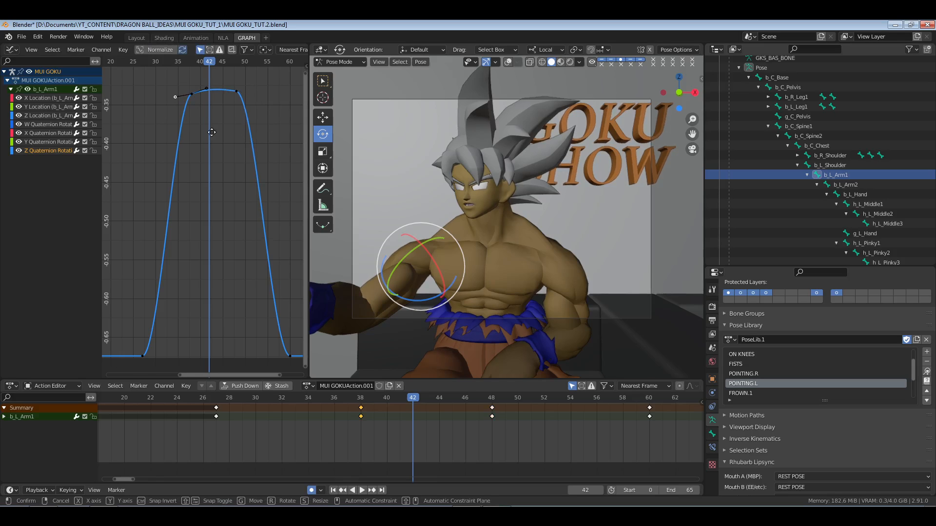
{"action": "left_click", "coordinate": [213, 155]}
{"action": "right_click", "coordinate": [121, 145]}
{"action": "left_click", "coordinate": [135, 147]}
{"action": "key", "text": "ctrl+s"}
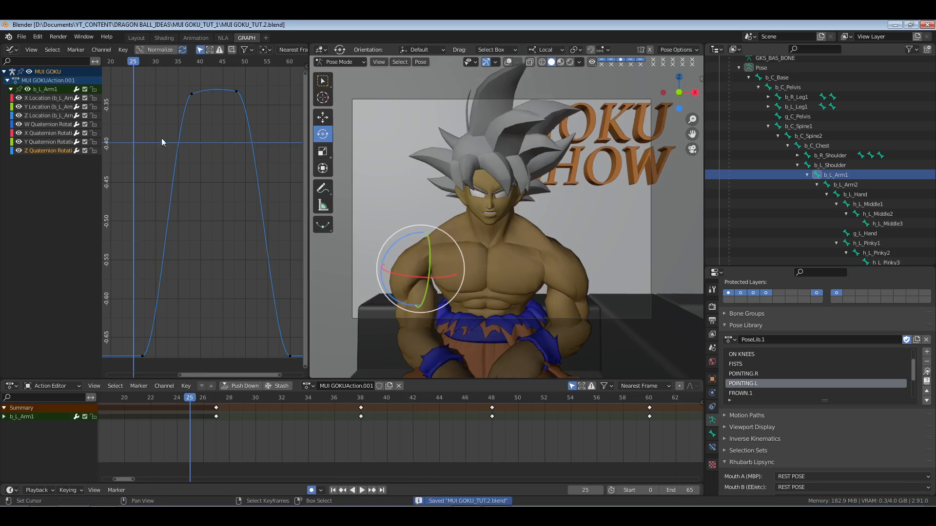
On the Z curve's frame 27 keyframe, extend the outgoing handle about 2.3 frames and 0.015 upward, and lower the incoming handle slightly.
{"action": "scroll", "coordinate": [212, 191], "scroll_direction": "down", "scroll_amount": 6}
{"action": "middle_click_drag", "start_coordinate": [212, 191], "coordinate": [246, 169], "text": "ctrl"}
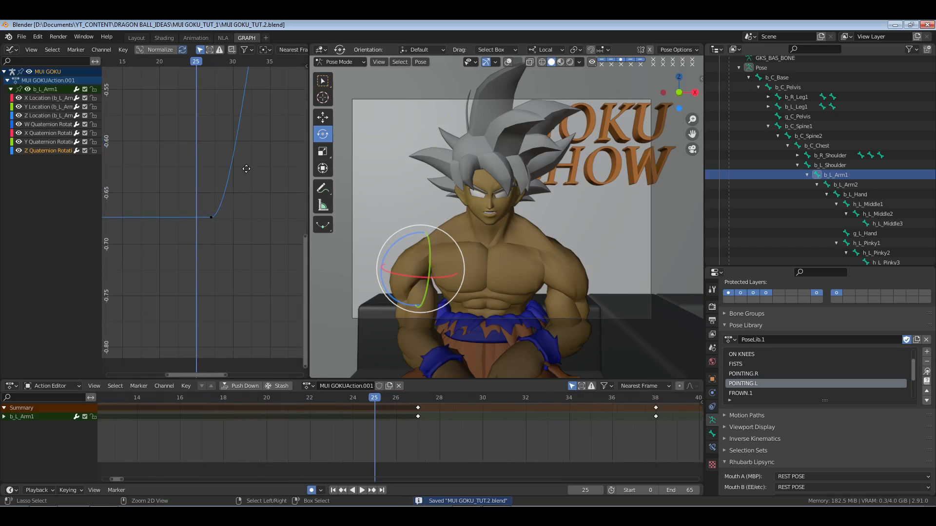
{"action": "left_click", "coordinate": [223, 220]}
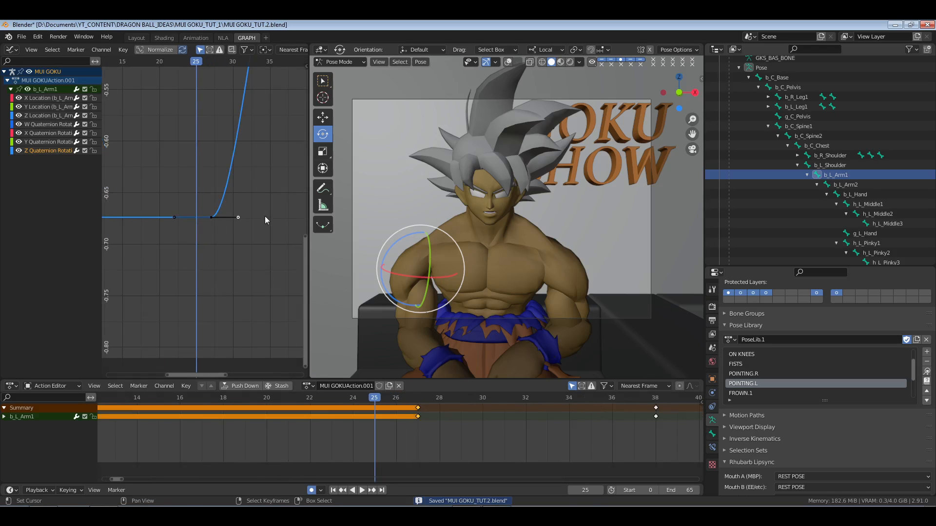
{"action": "key", "text": "g"}
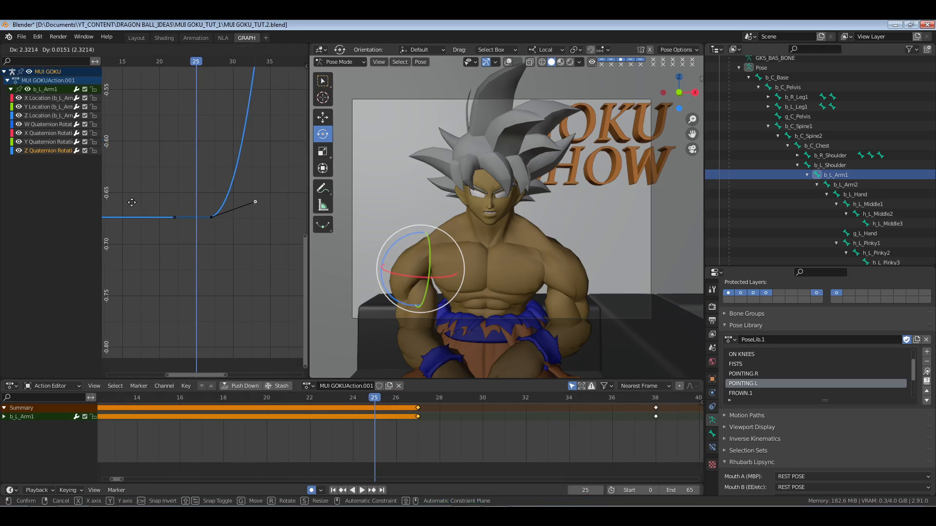
{"action": "left_click", "coordinate": [133, 203]}
{"action": "left_click", "coordinate": [179, 219]}
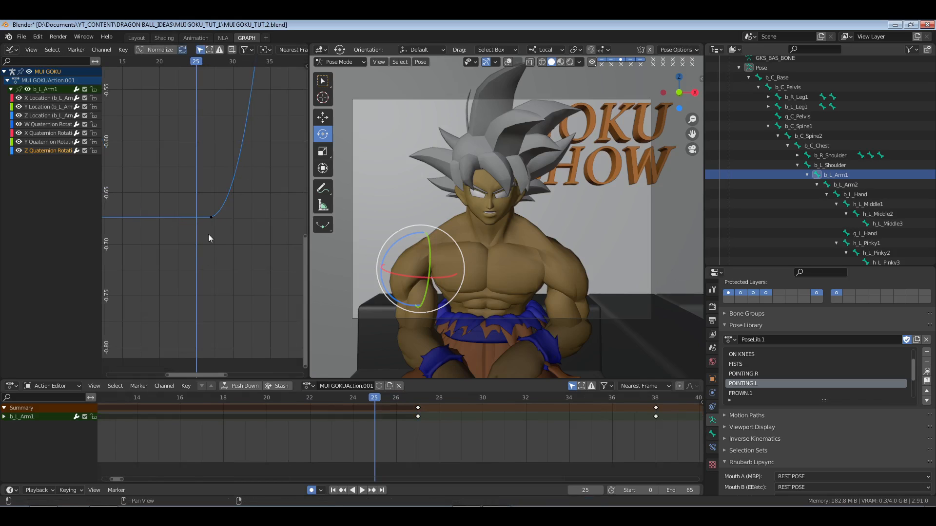
{"action": "left_click", "coordinate": [193, 225]}
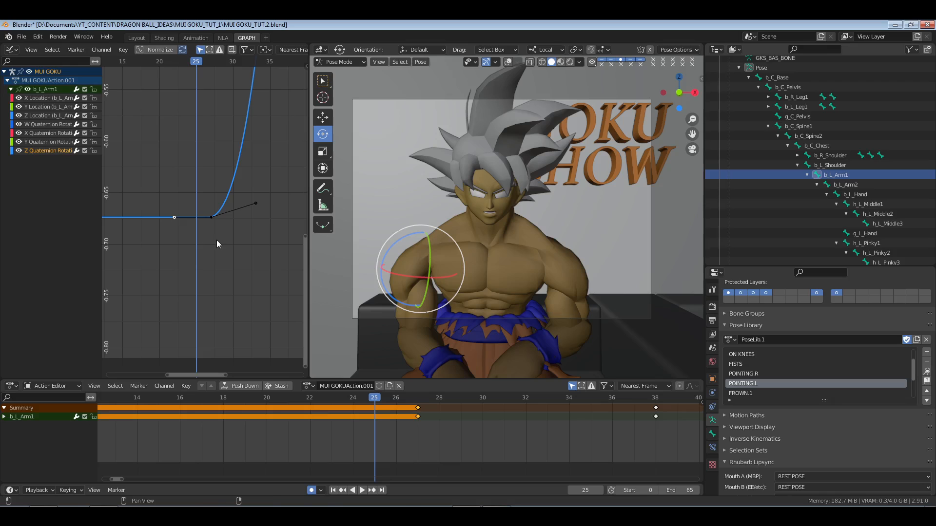
{"action": "key", "text": "g"}
{"action": "left_click", "coordinate": [186, 258]}
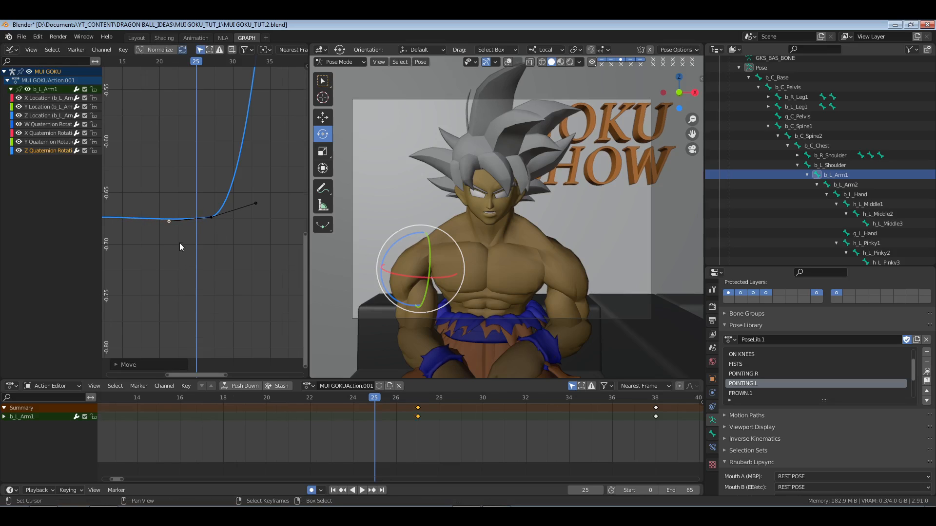
{"action": "scroll", "coordinate": [179, 243], "scroll_direction": "down", "scroll_amount": 4}
Set the handle type of the Z Quaternion Rotation curve's frame 0 keyframe to Vector.
{"action": "right_click", "coordinate": [163, 244]}
{"action": "middle_click_drag", "start_coordinate": [156, 227], "coordinate": [195, 225]}
{"action": "middle_click_drag", "start_coordinate": [194, 223], "coordinate": [177, 227], "text": "ctrl"}
{"action": "left_click", "coordinate": [156, 223]}
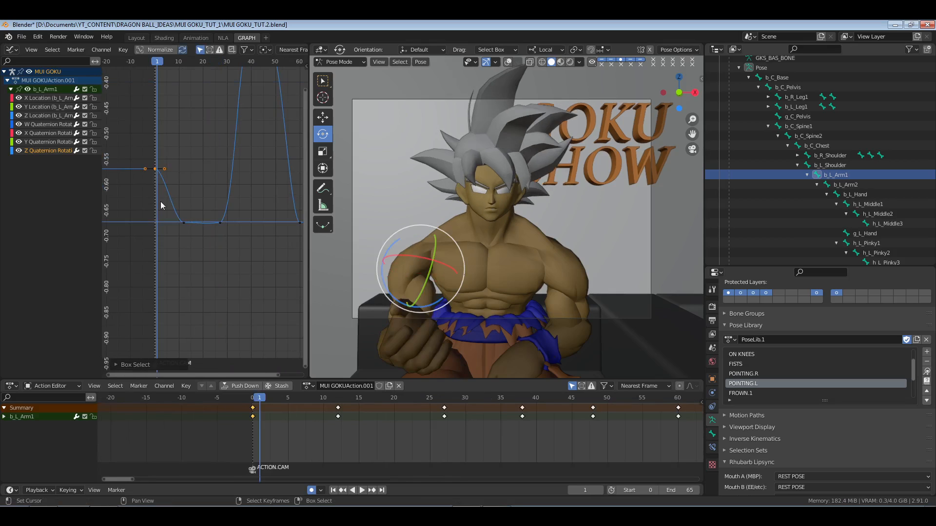
{"action": "key", "text": "v"}
{"action": "left_click", "coordinate": [146, 223]}
{"action": "right_click", "coordinate": [220, 163]}
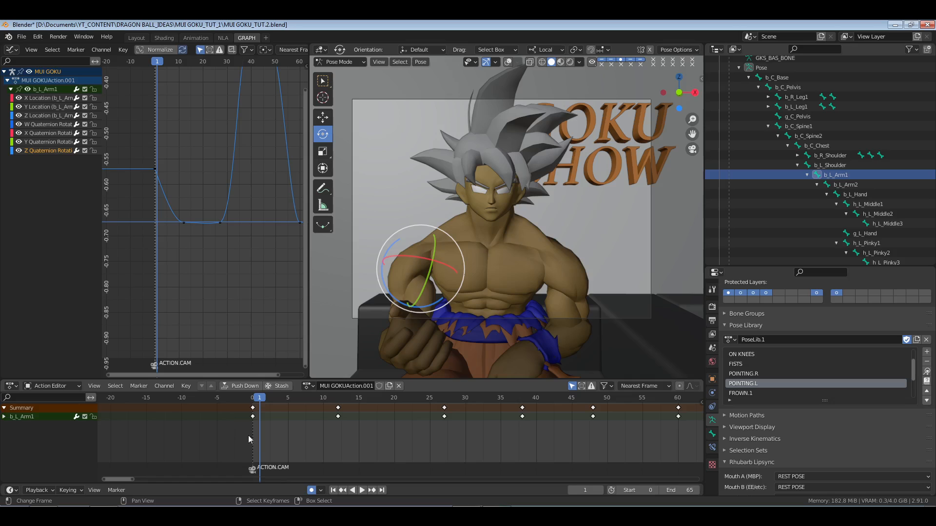
Return to frame 0, save the file and play back the animation several times, stopping on frame 40.
{"action": "left_click", "coordinate": [333, 490]}
{"action": "key", "text": "ctrl+s"}
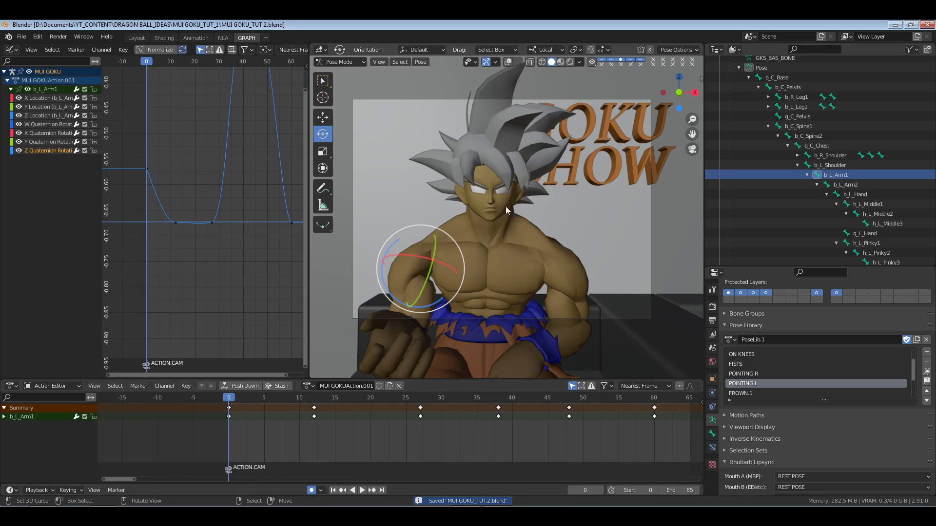
{"action": "key", "text": "space"}
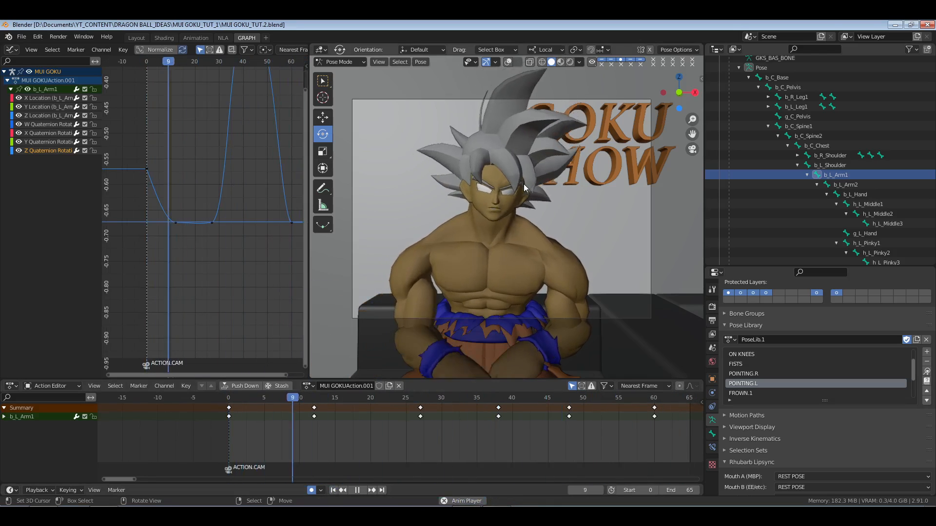
{"action": "key", "text": "space"}
{"action": "left_click_drag", "start_coordinate": [235, 445], "coordinate": [262, 429]}
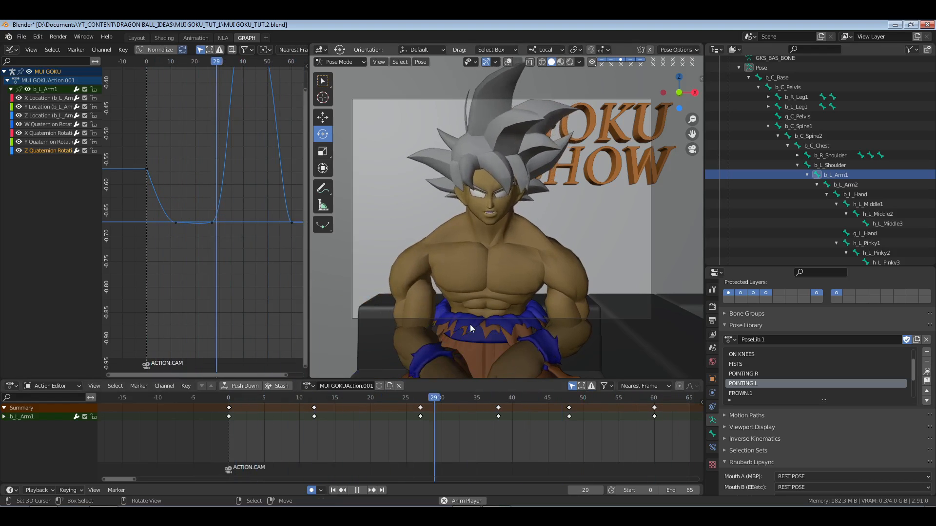
{"action": "key", "text": "space"}
{"action": "left_click_drag", "start_coordinate": [264, 434], "coordinate": [244, 426]}
{"action": "key", "text": "space"}
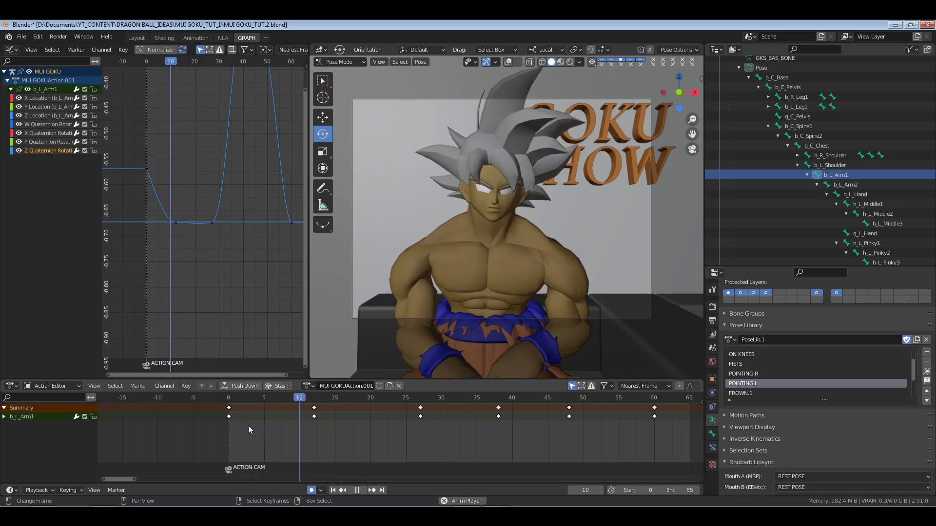
{"action": "key", "text": "space"}
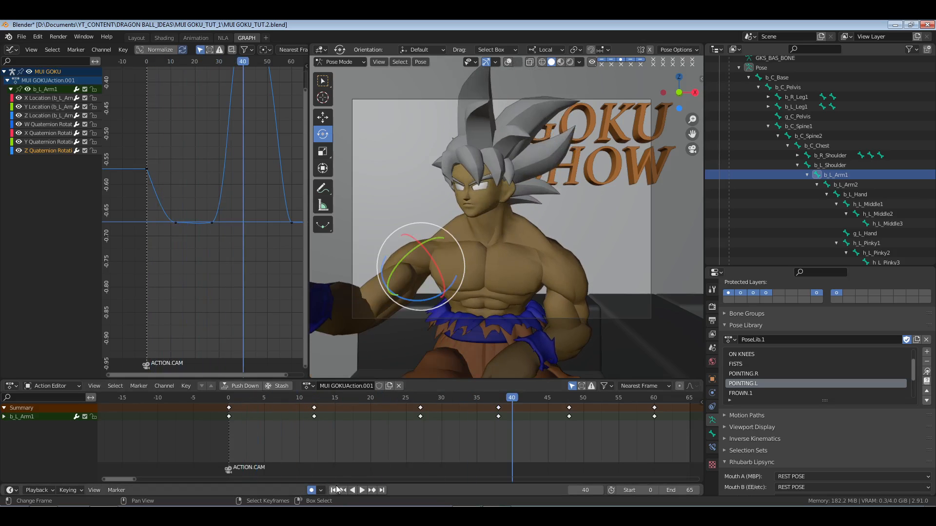
Save the file at frame 0 and deselect all bones.
{"action": "left_click", "coordinate": [333, 489]}
{"action": "key", "text": "ctrl+s"}
{"action": "key", "text": "alt+a"}
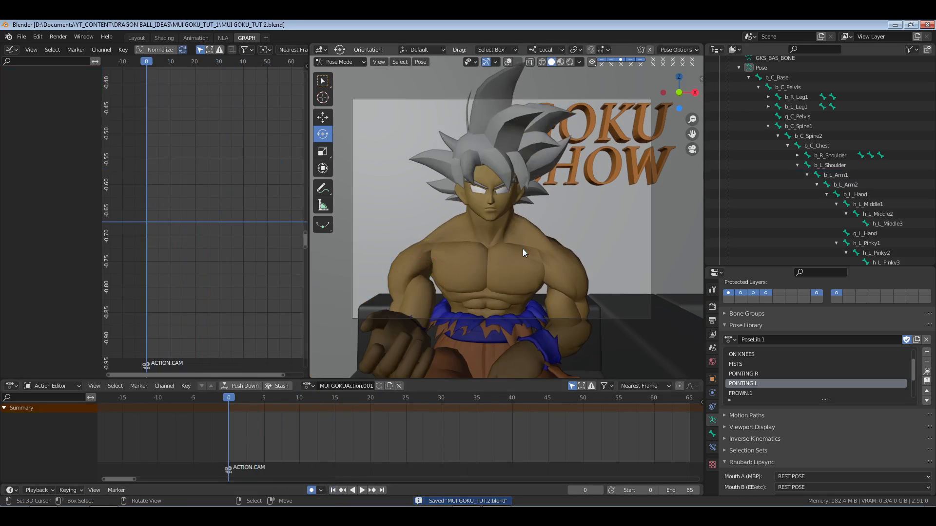
Go to frame 45, save the file and render that frame to check its look, closing the render window at the end.
{"action": "left_click", "coordinate": [545, 434]}
{"action": "key", "text": "space"}
{"action": "key", "text": "Escape"}
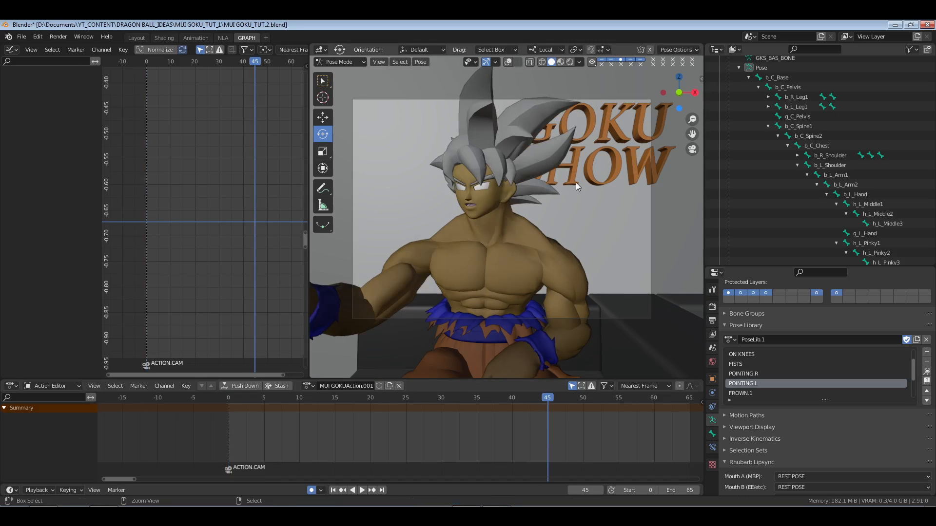
{"action": "key", "text": "ctrl+s"}
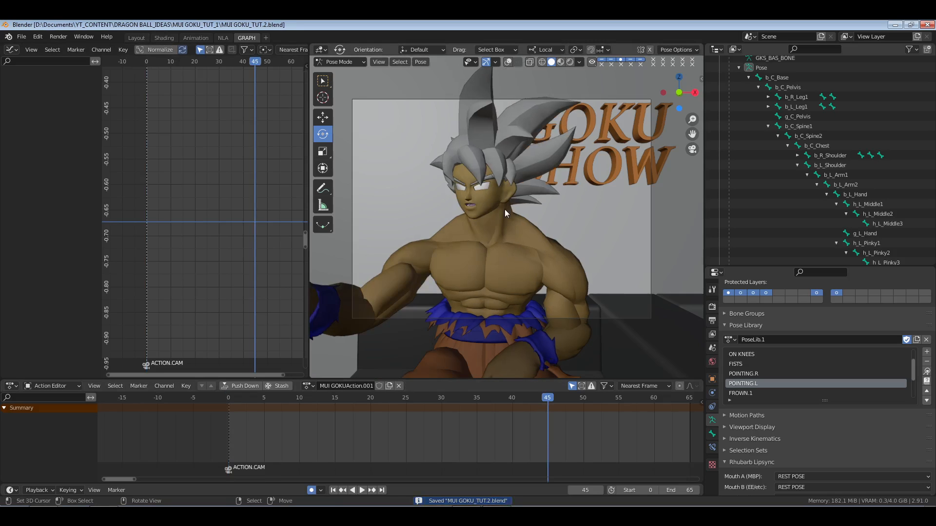
{"action": "key", "text": "F12"}
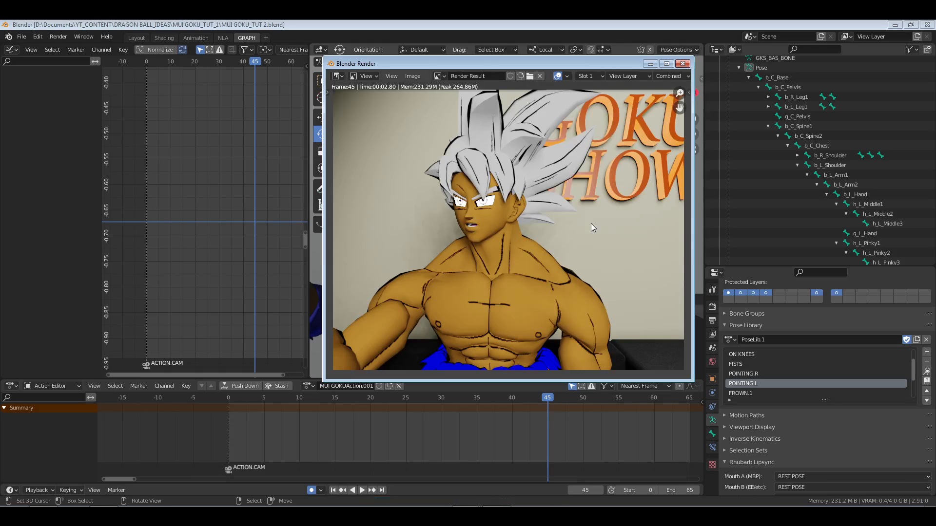
{"action": "left_click", "coordinate": [683, 64]}
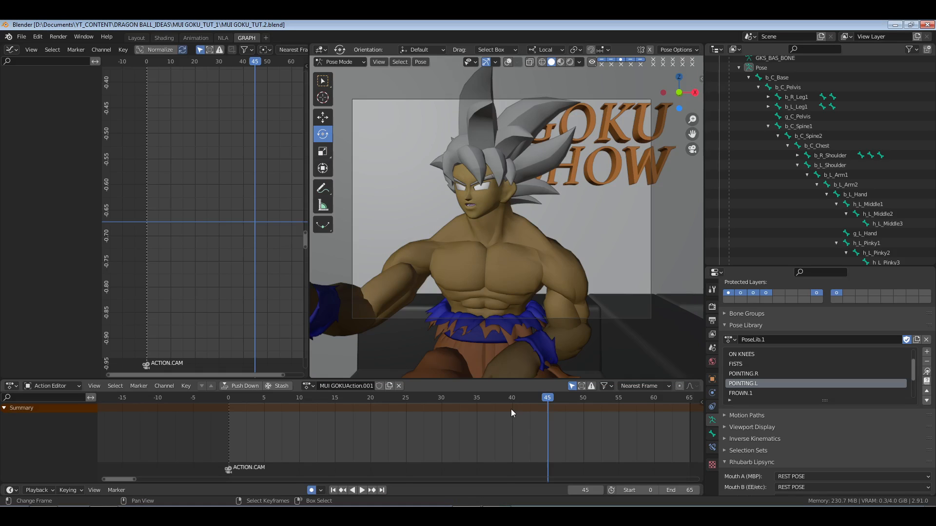